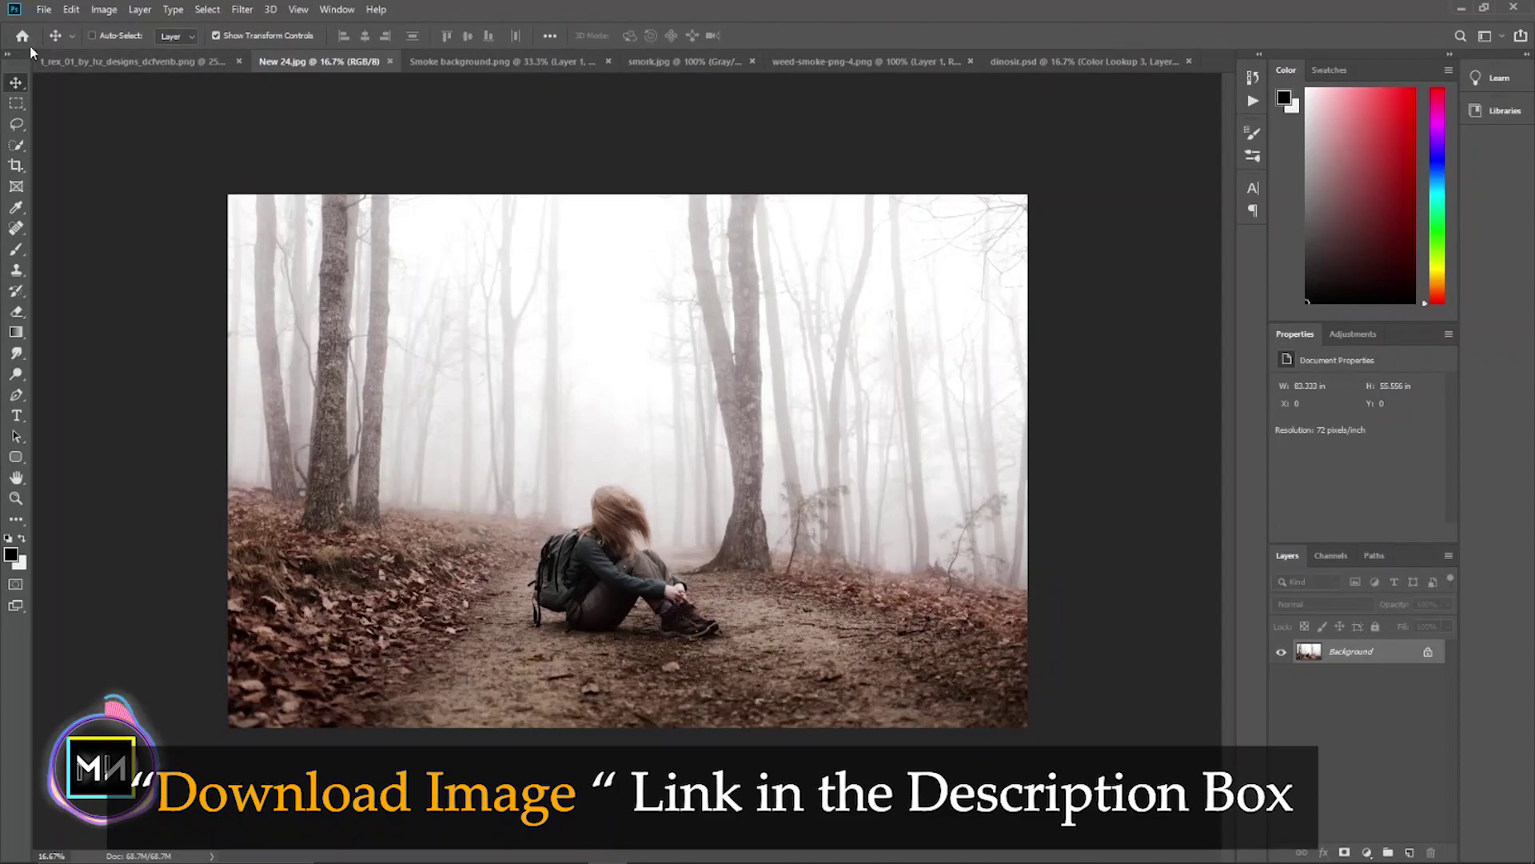
# - Bring the T-rex layer into the forest photo, tilt it about three degrees and place it over the girl
pyautogui.click(88, 61)
pyautogui.moveTo(637, 416)
pyautogui.mouseDown()
pyautogui.moveTo(747, 506)
pyautogui.moveTo(850, 520)
pyautogui.moveTo(616, 436)
pyautogui.moveTo(641, 427)
pyautogui.moveTo(556, 430)
pyautogui.moveTo(623, 412)
pyautogui.moveTo(600, 409)
pyautogui.mouseUp()
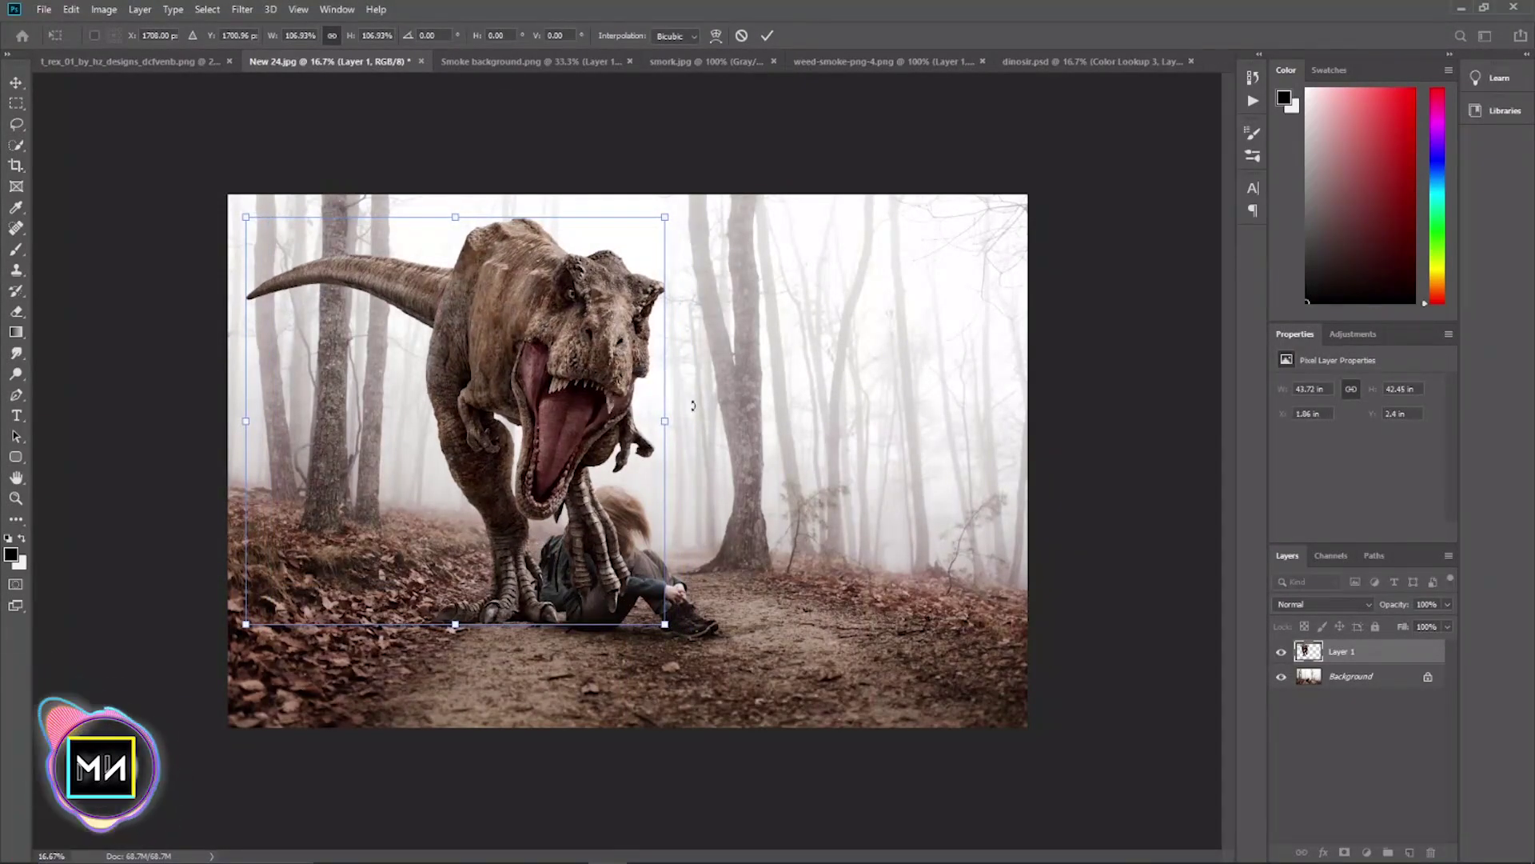
pyautogui.moveTo(708, 581); pyautogui.dragTo(711, 637)
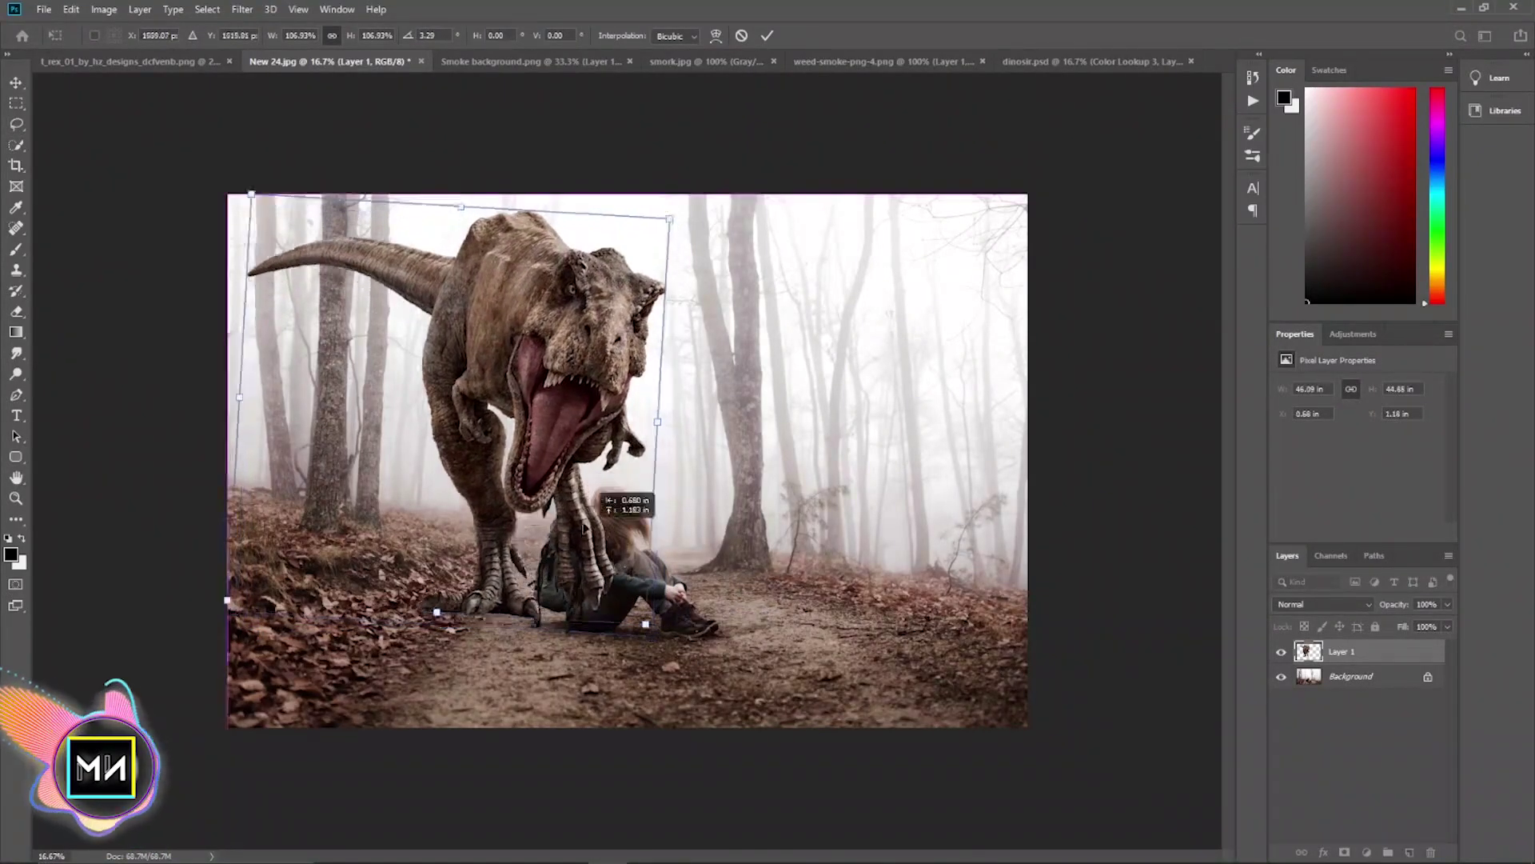
pyautogui.moveTo(614, 508); pyautogui.dragTo(618, 504)
pyautogui.moveTo(667, 431); pyautogui.dragTo(591, 383)
pyautogui.press('Return')
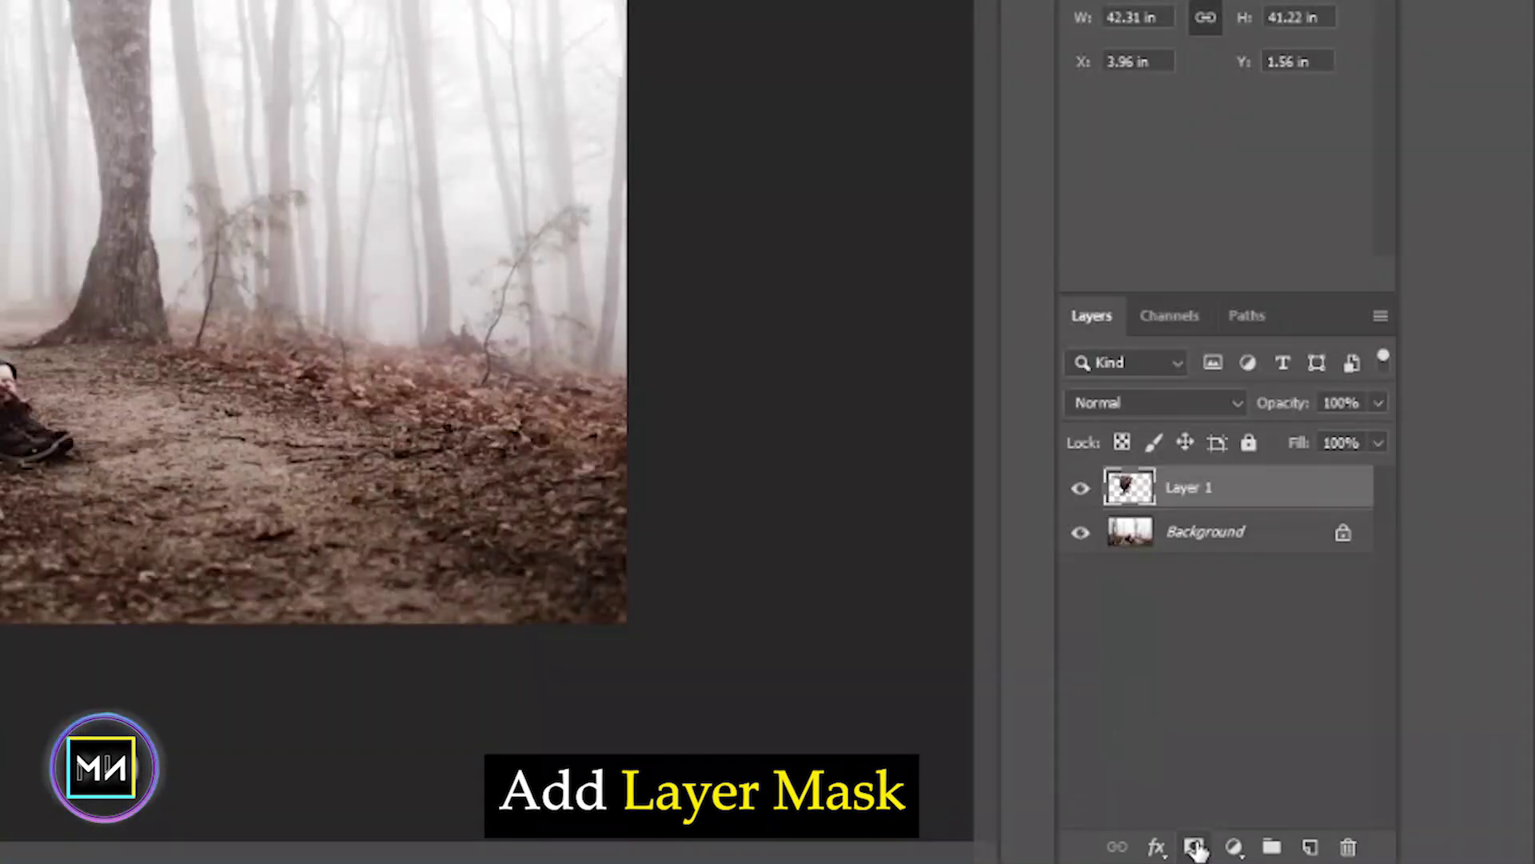
# - Add a layer mask to the T-rex layer and set a small black brush at 68% opacity
pyautogui.click(1193, 846)
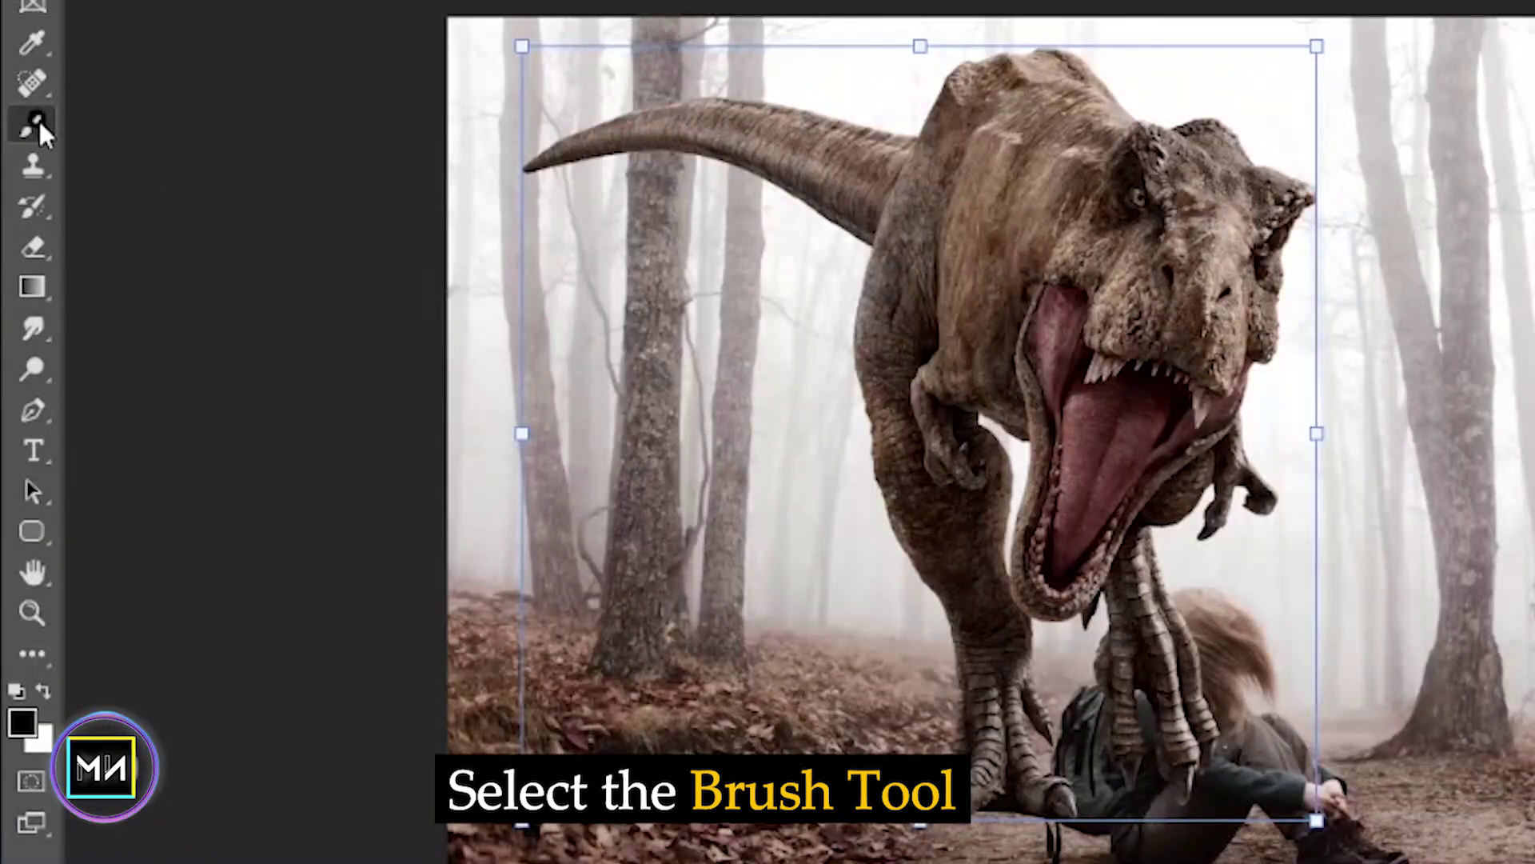
pyautogui.click(35, 125)
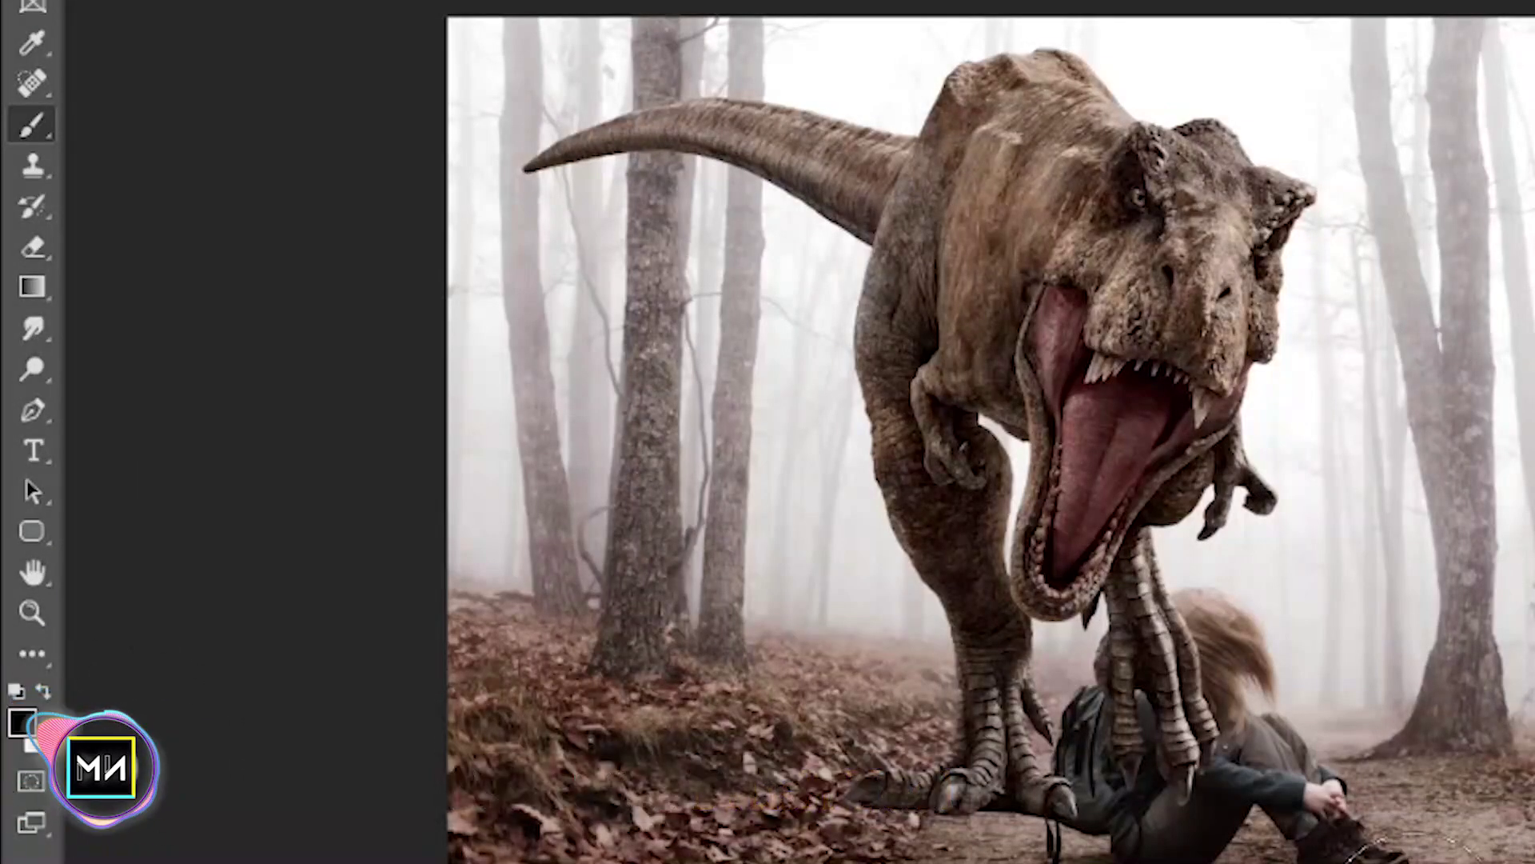
pyautogui.hotkey('ctrl', '+')
pyautogui.hotkey('ctrl', '+')
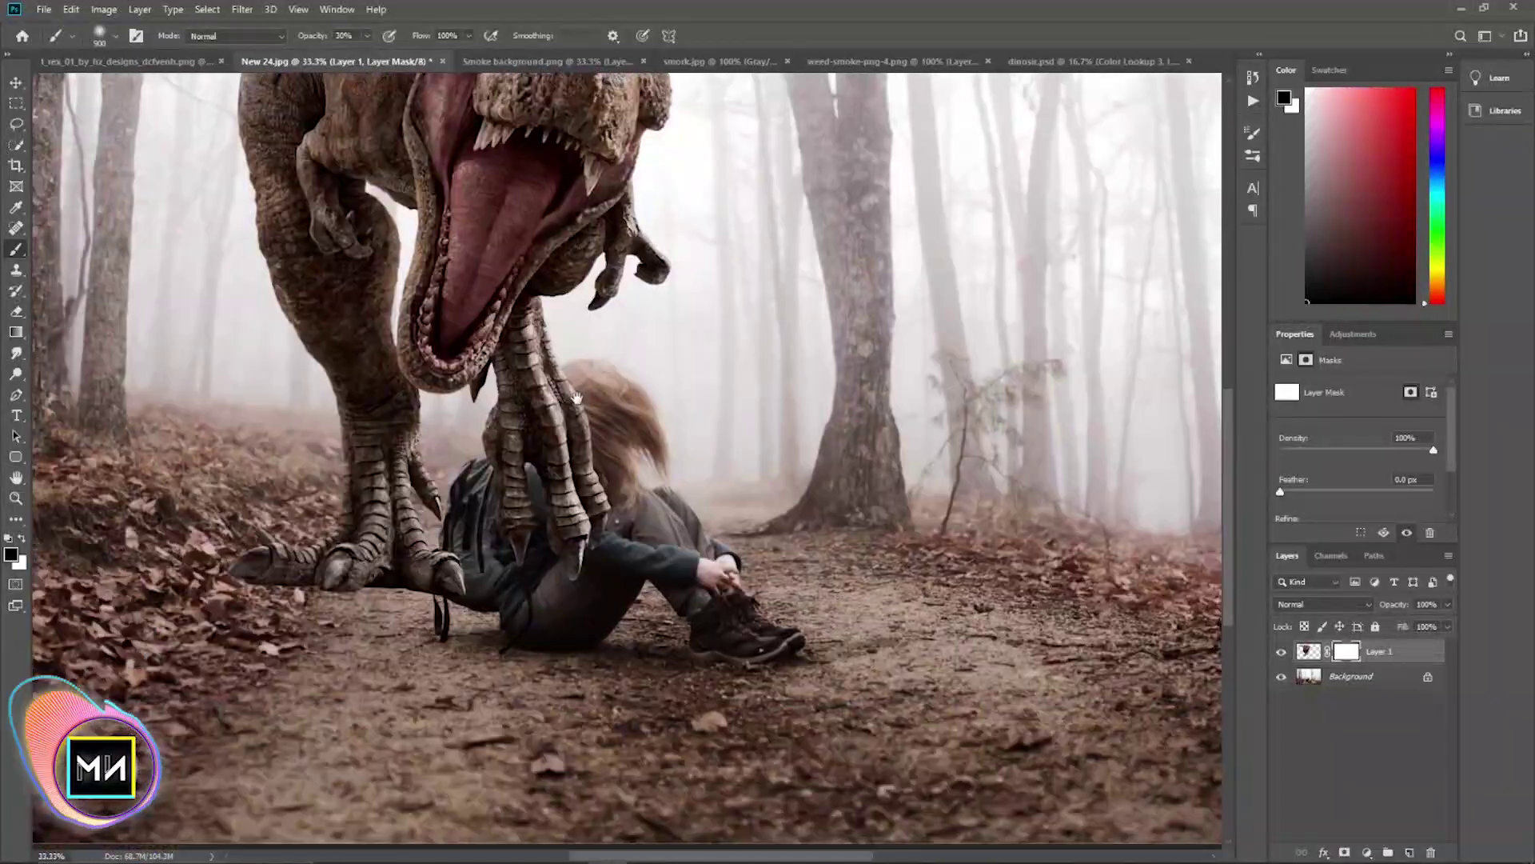
pyautogui.moveTo(612, 711); pyautogui.dragTo(592, 484)
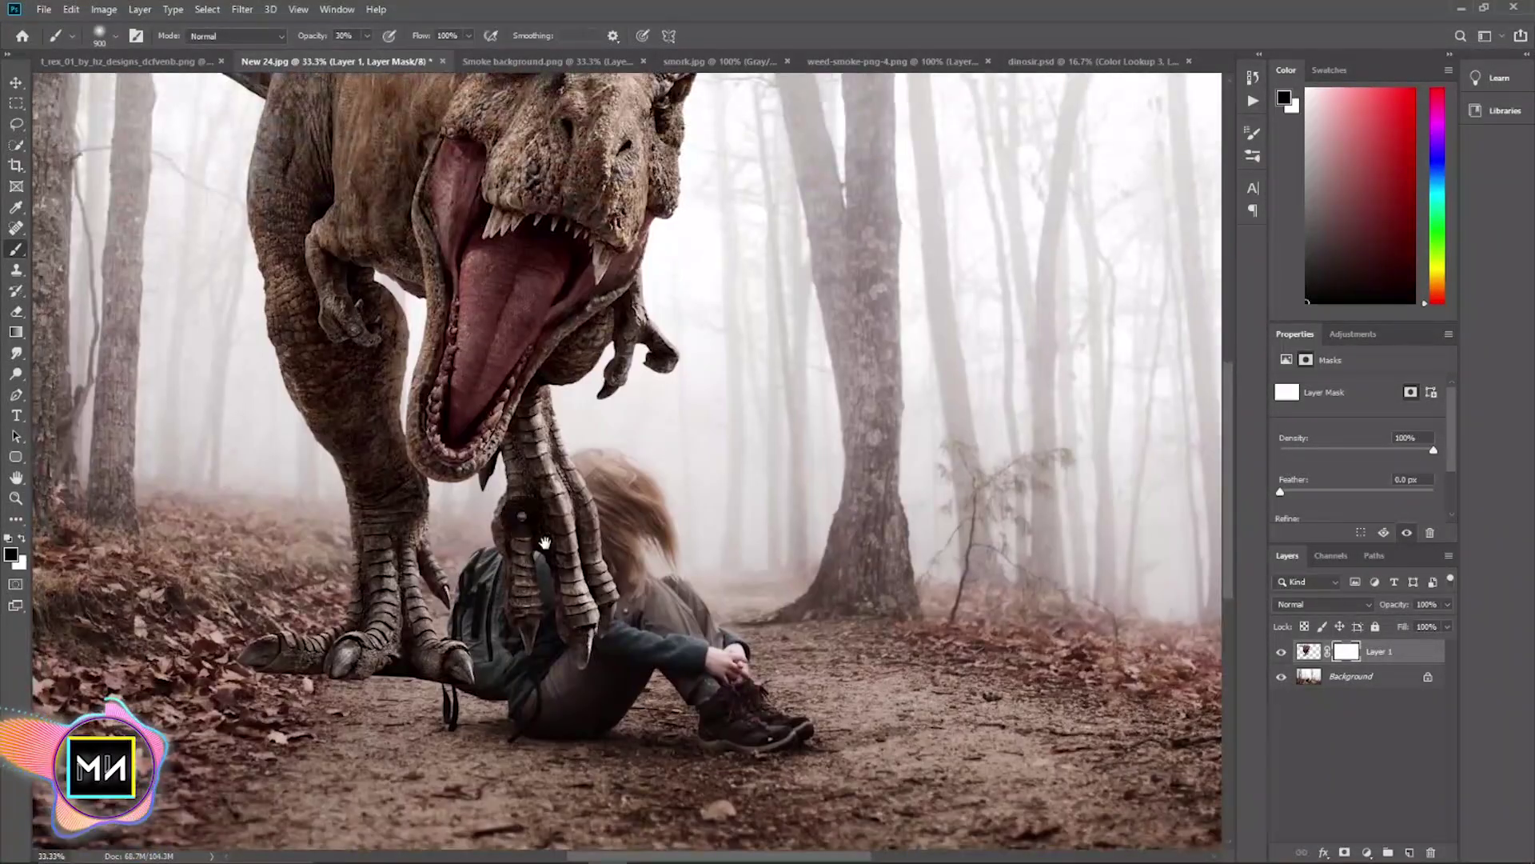
pyautogui.hotkey('ctrl', '+')
pyautogui.click(367, 36)
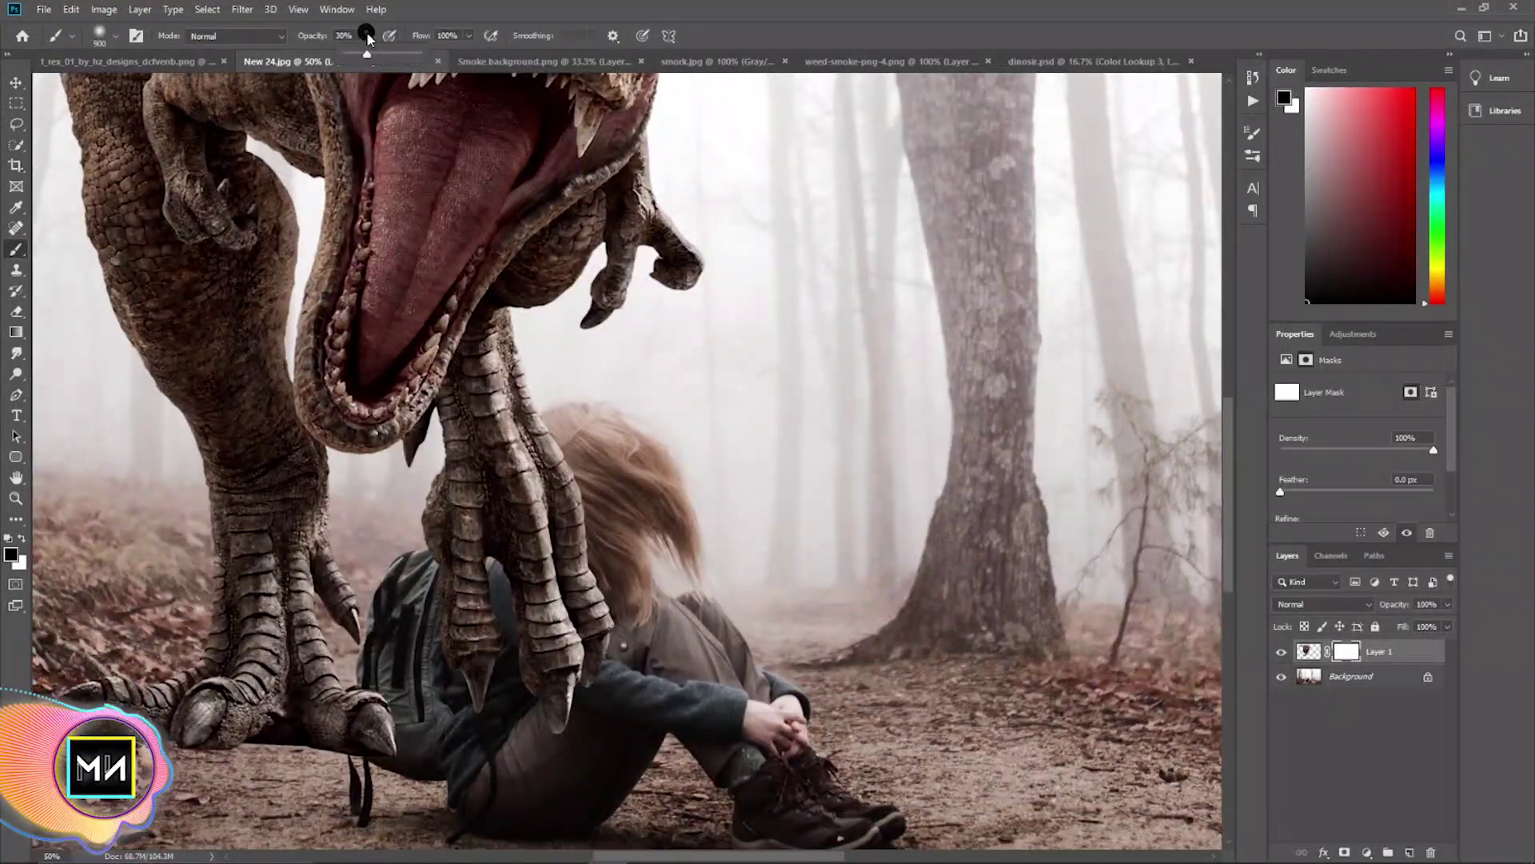
pyautogui.moveTo(394, 59); pyautogui.dragTo(397, 60)
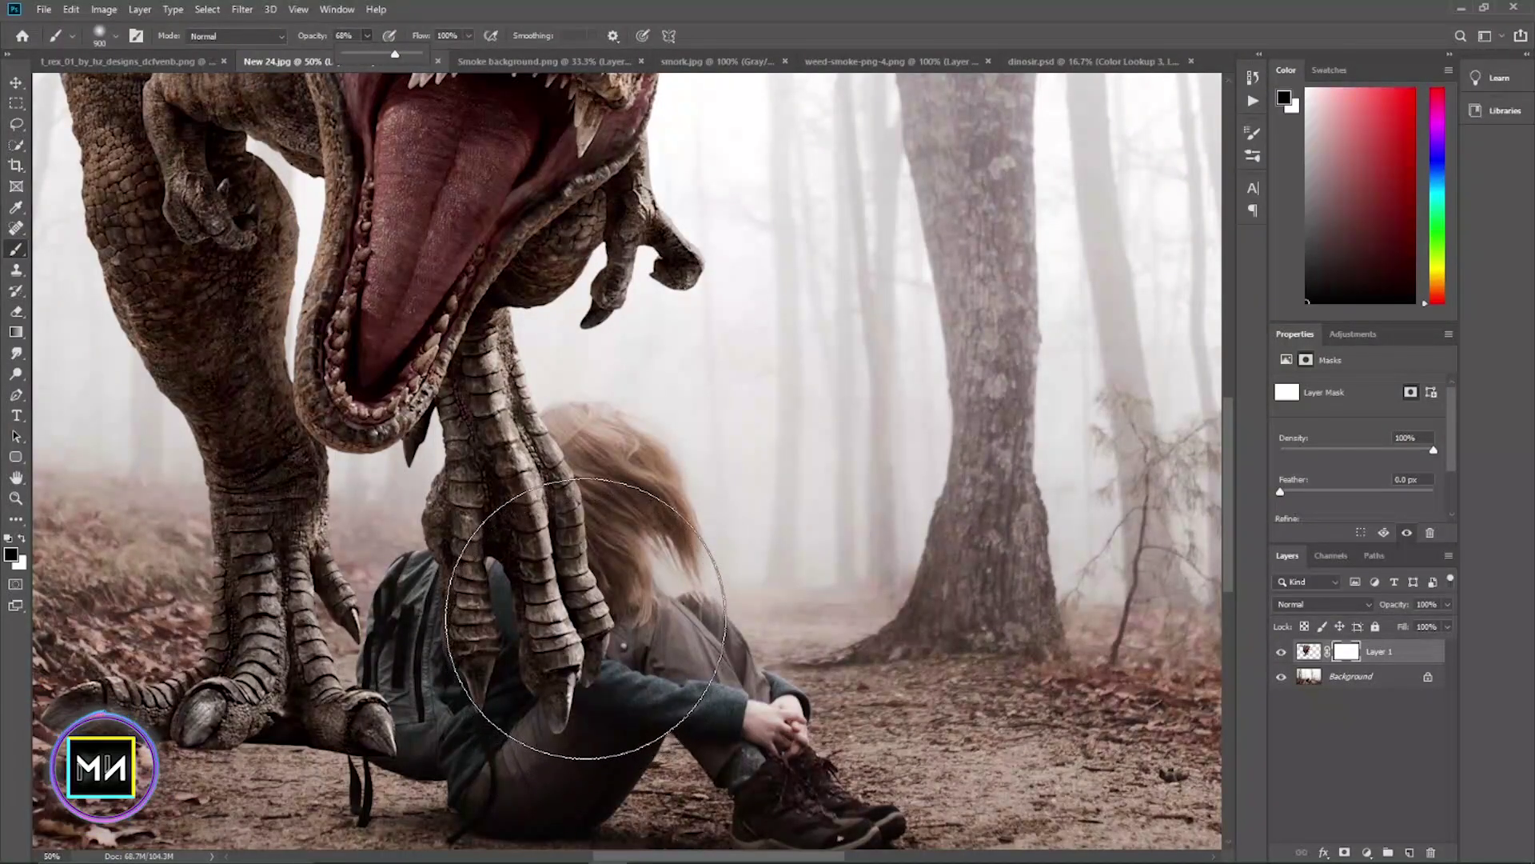
pyautogui.press('[')
pyautogui.press('[')
pyautogui.press('[')
# - Mask out the claw over the girl's arm, jacket, backpack and hair
pyautogui.moveTo(581, 701); pyautogui.dragTo(489, 786)
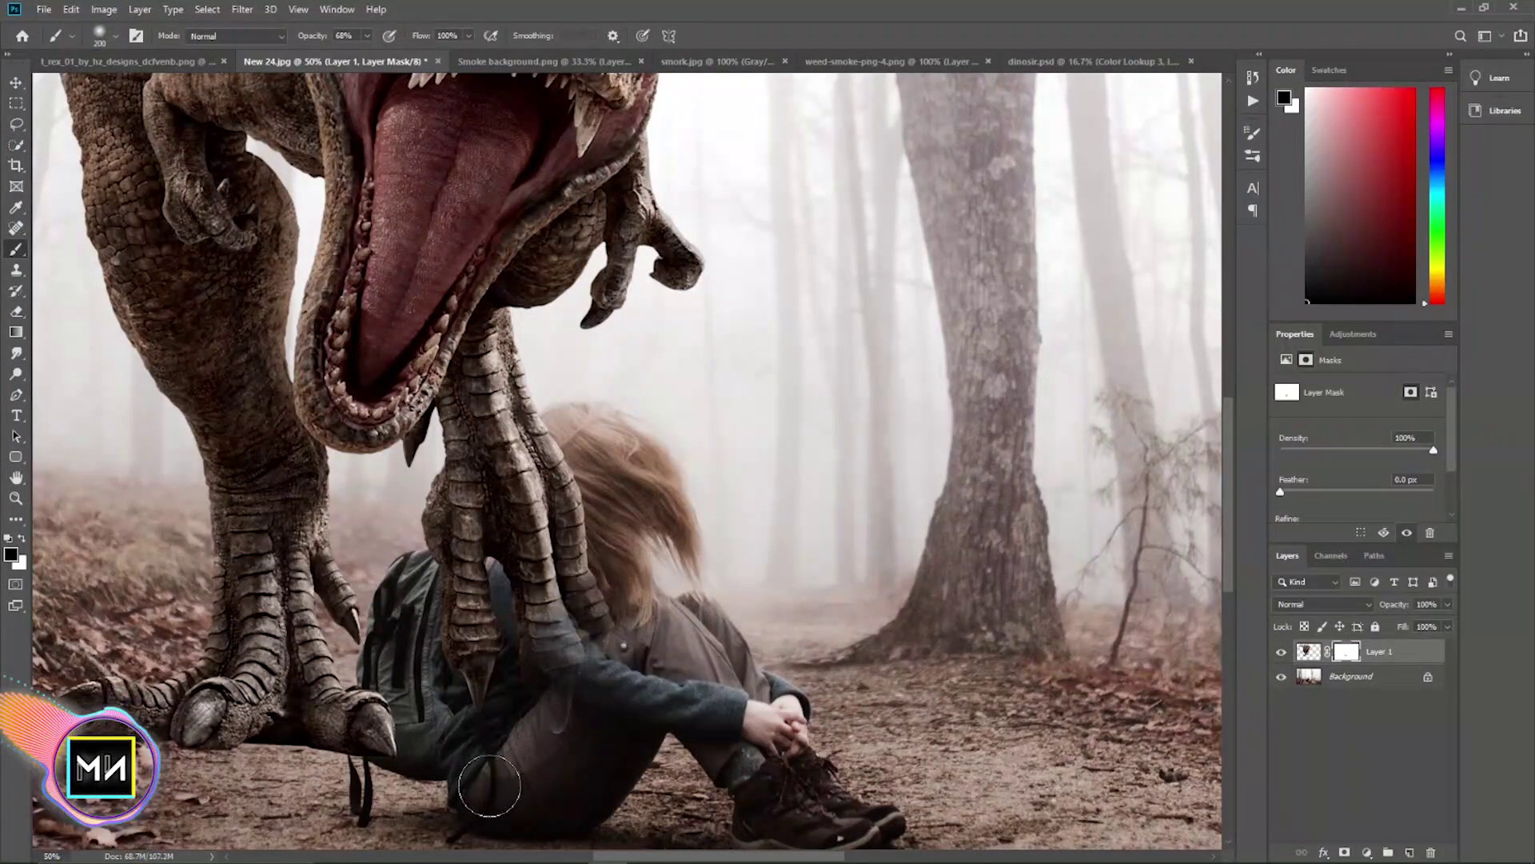
pyautogui.press('[')
pyautogui.press('[')
pyautogui.press('[')
pyautogui.moveTo(376, 704); pyautogui.dragTo(416, 760)
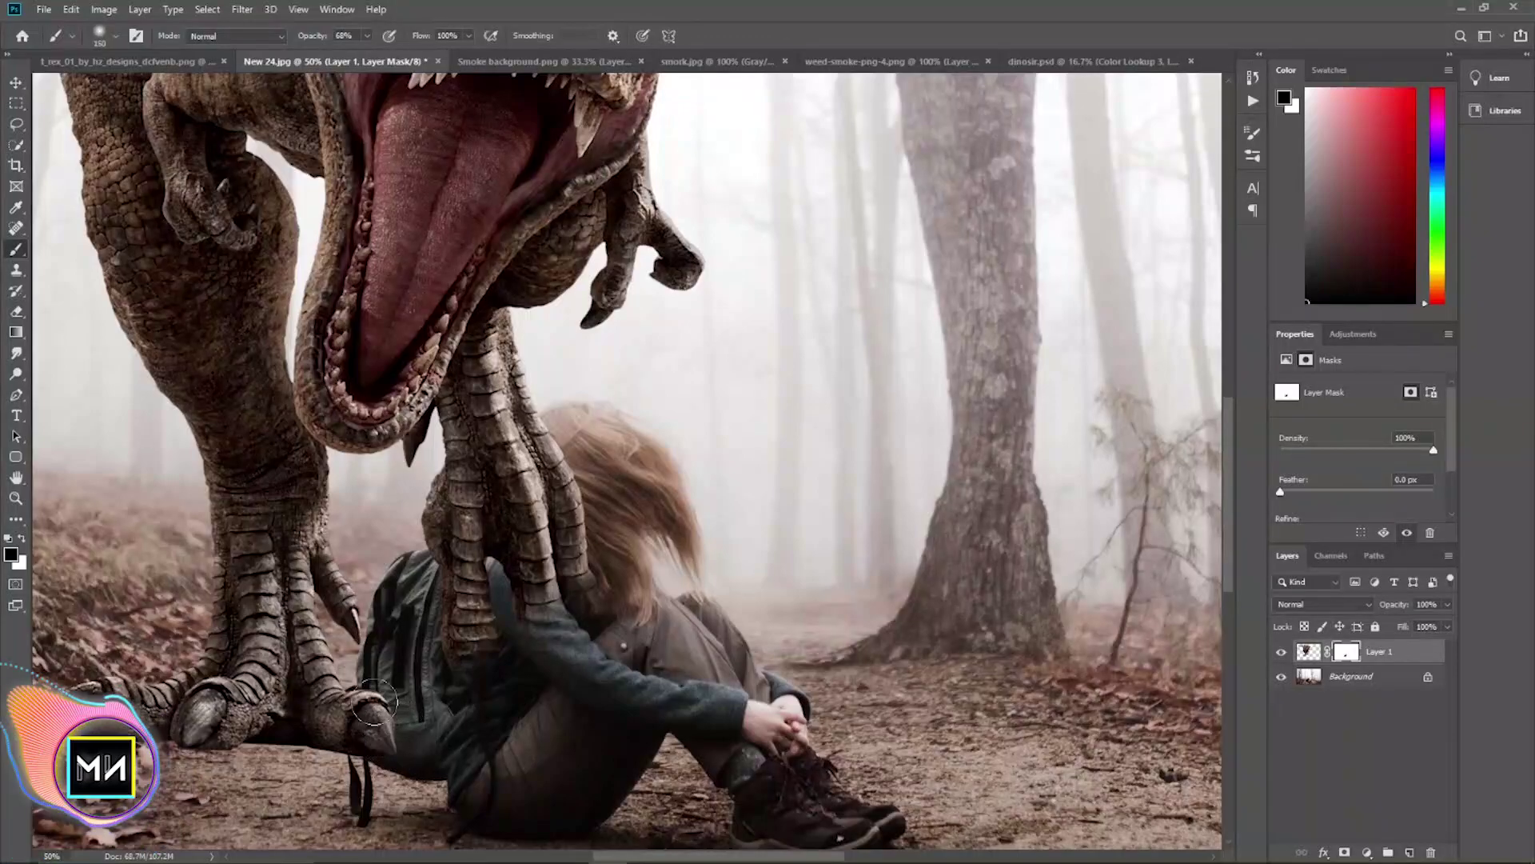
pyautogui.keyDown('alt'); pyautogui.scroll(1, 184, 567); pyautogui.keyUp('alt')
pyautogui.moveTo(559, 544)
pyautogui.mouseDown()
pyautogui.moveTo(668, 544)
pyautogui.moveTo(669, 446)
pyautogui.moveTo(632, 455)
pyautogui.moveTo(584, 560)
pyautogui.mouseUp()
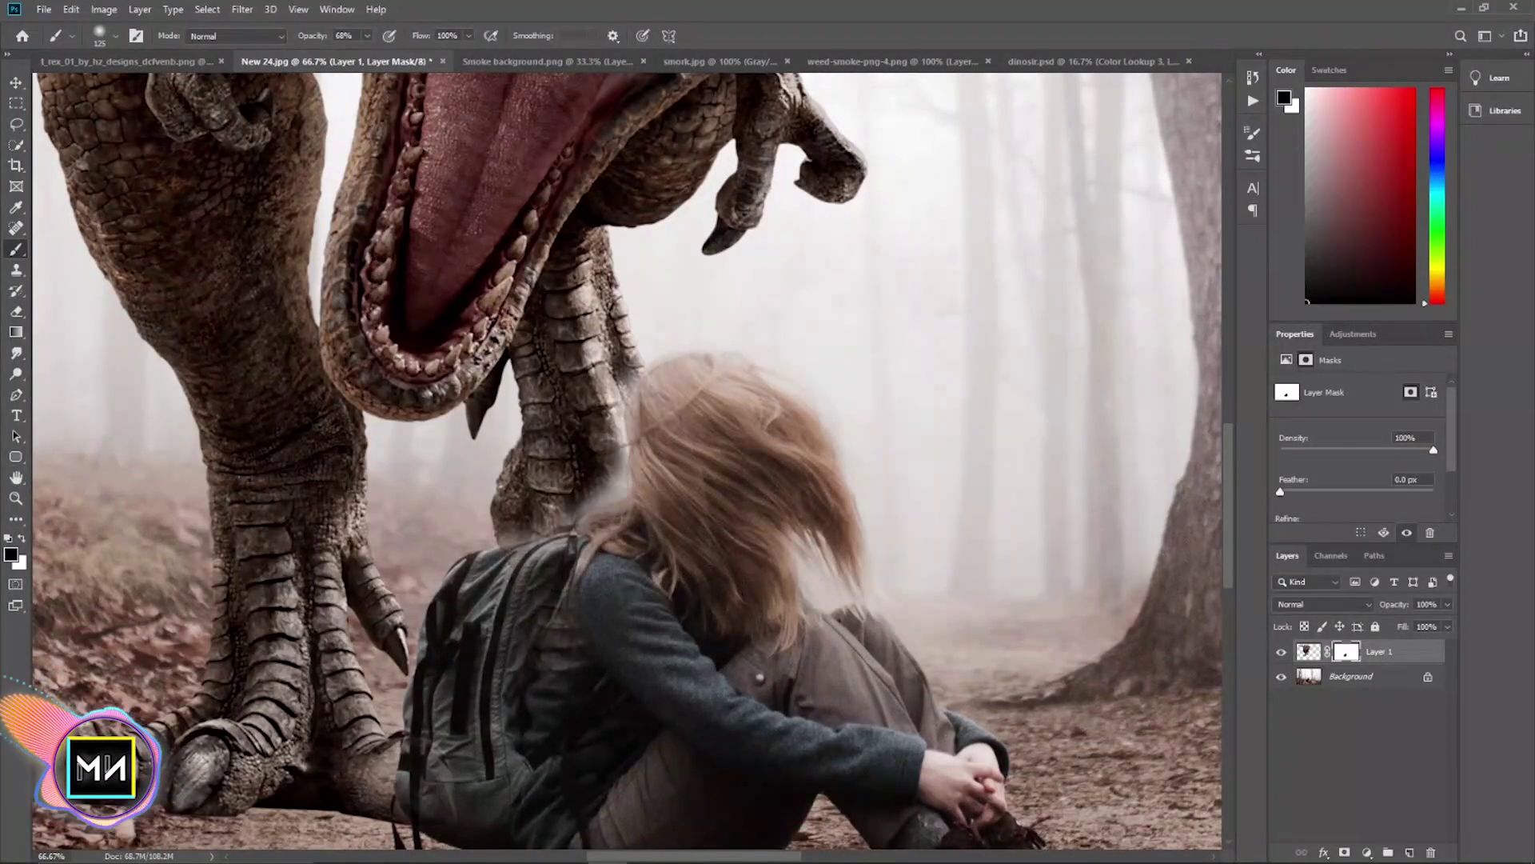
# - Paint white at size about 100 and 13% opacity to restore the dinosaur's neck behind her shoulder
pyautogui.press('x')
pyautogui.keyDown('alt'); pyautogui.scroll(1, 693, 456); pyautogui.keyUp('alt')
pyautogui.keyDown('alt'); pyautogui.scroll(1, 558, 630); pyautogui.keyUp('alt')
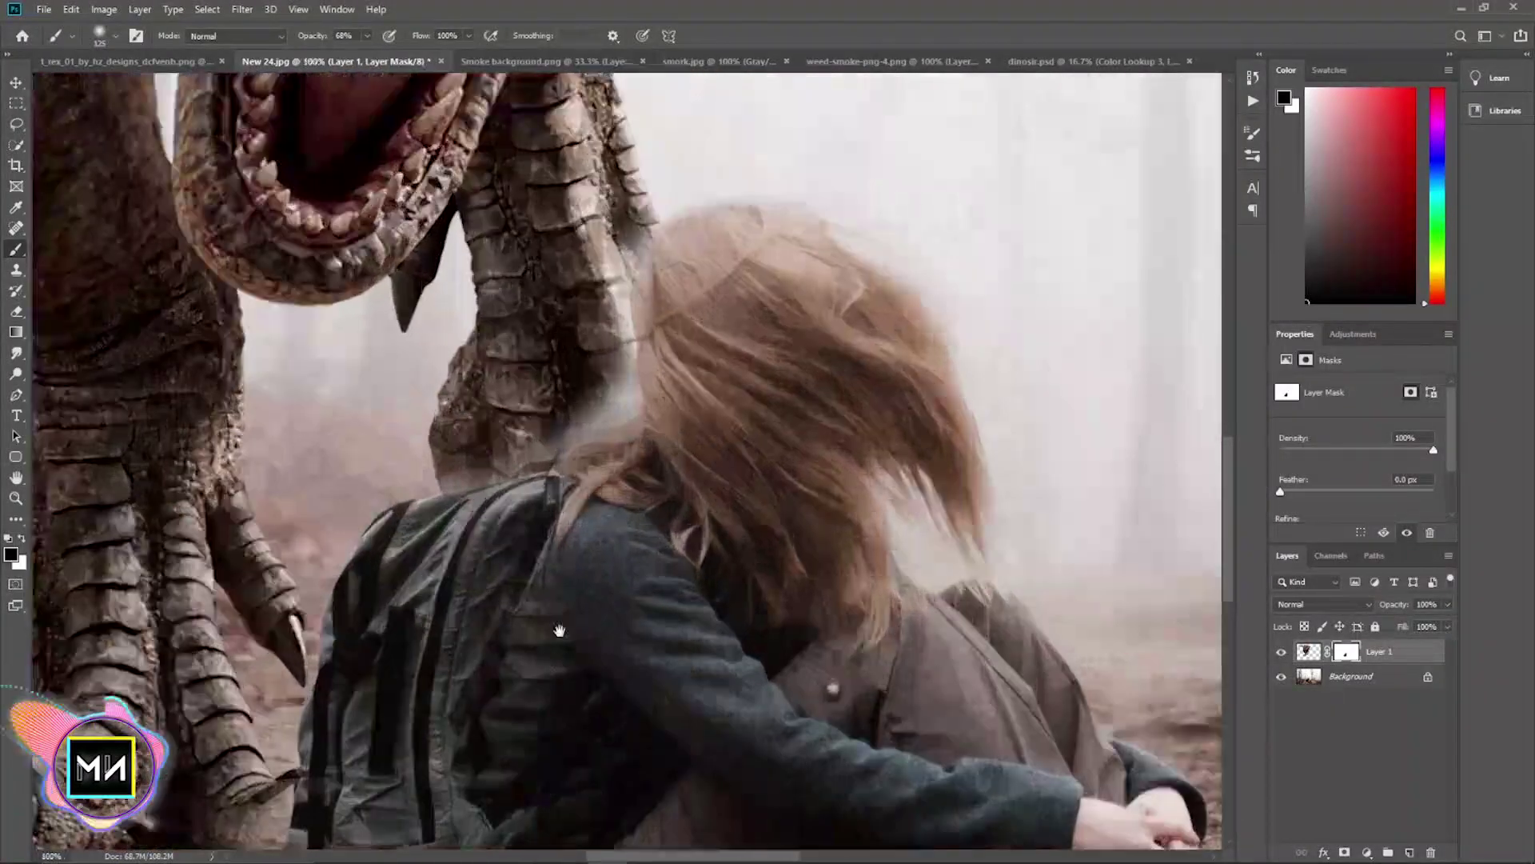
pyautogui.rightClick(332, 357)
pyautogui.moveTo(512, 402); pyautogui.dragTo(496, 402)
pyautogui.press('Return')
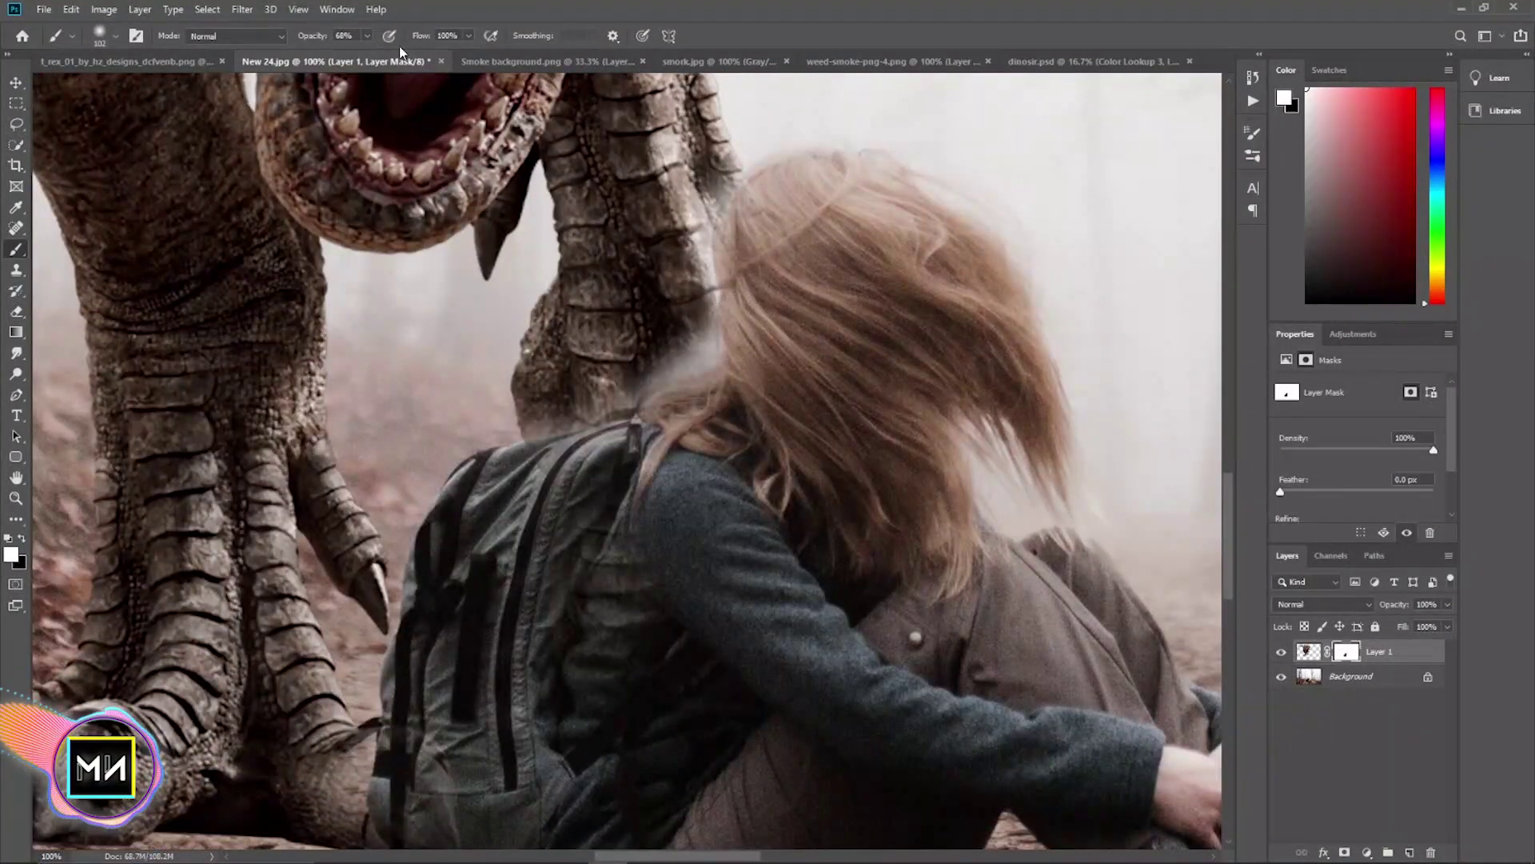
pyautogui.press('[')
pyautogui.press('[')
pyautogui.press('[')
pyautogui.press('1')
pyautogui.press('3')
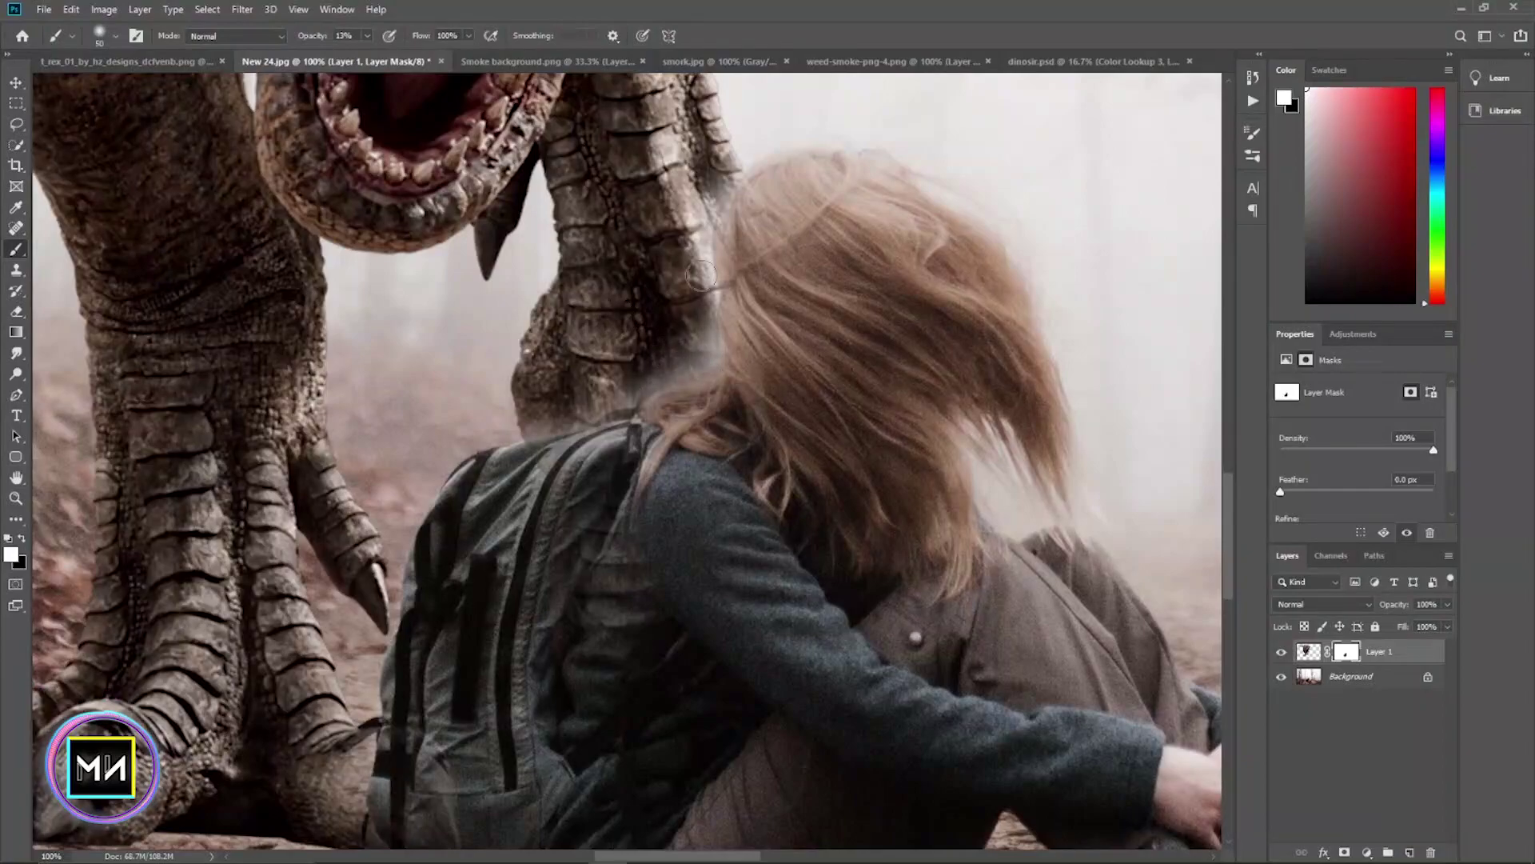
pyautogui.moveTo(669, 386); pyautogui.dragTo(557, 418)
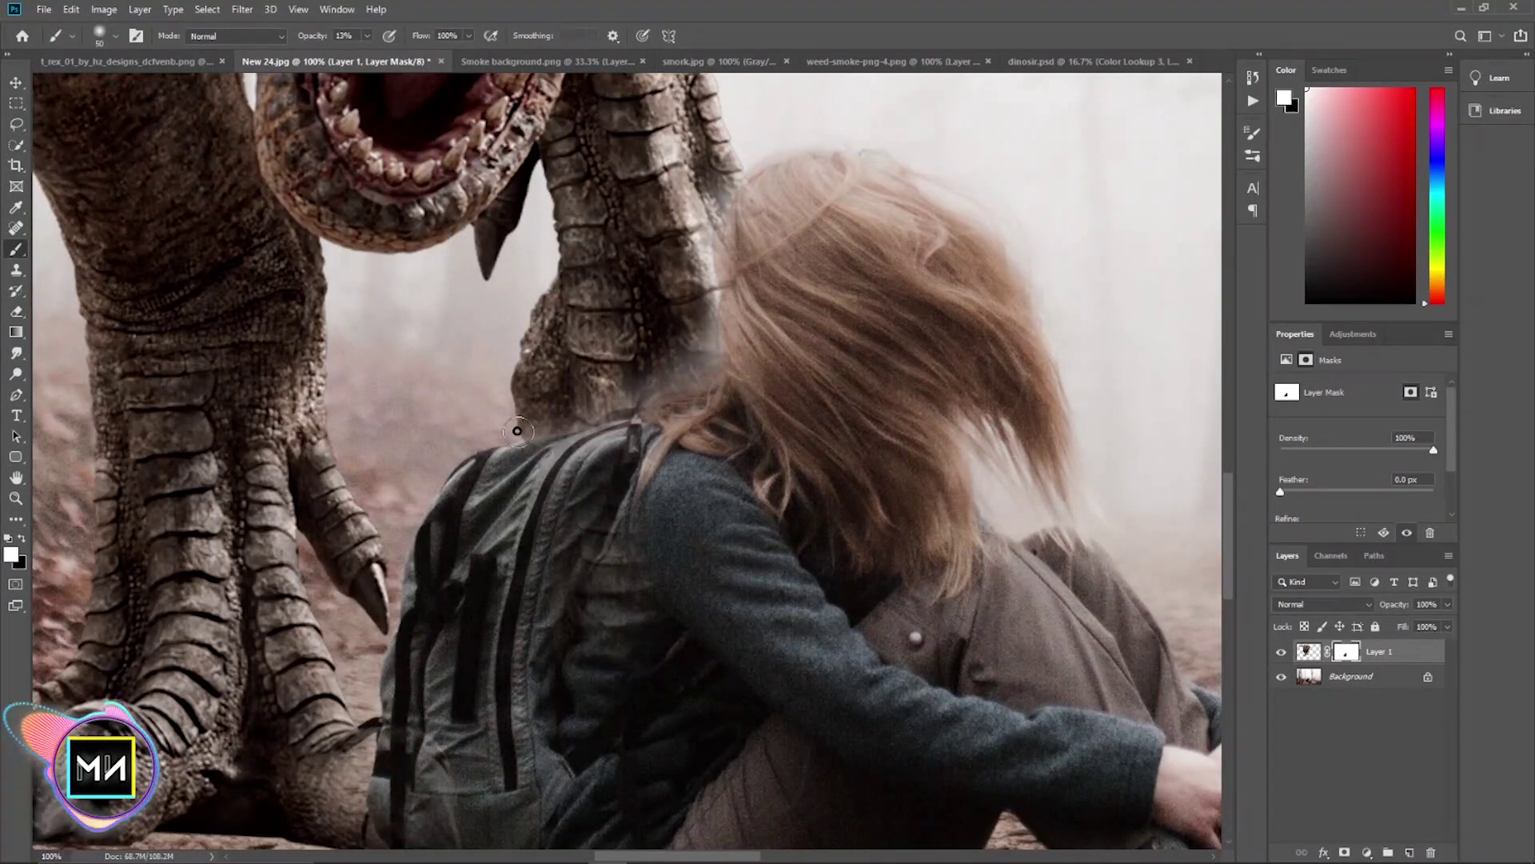
# - Switch back to black, fit the image in view and deselect the T-rex layer
pyautogui.scroll(3, 710, 352)
pyautogui.press('x')
pyautogui.scroll(-5, 704, 383)
pyautogui.hscroll(-3, 704, 384)
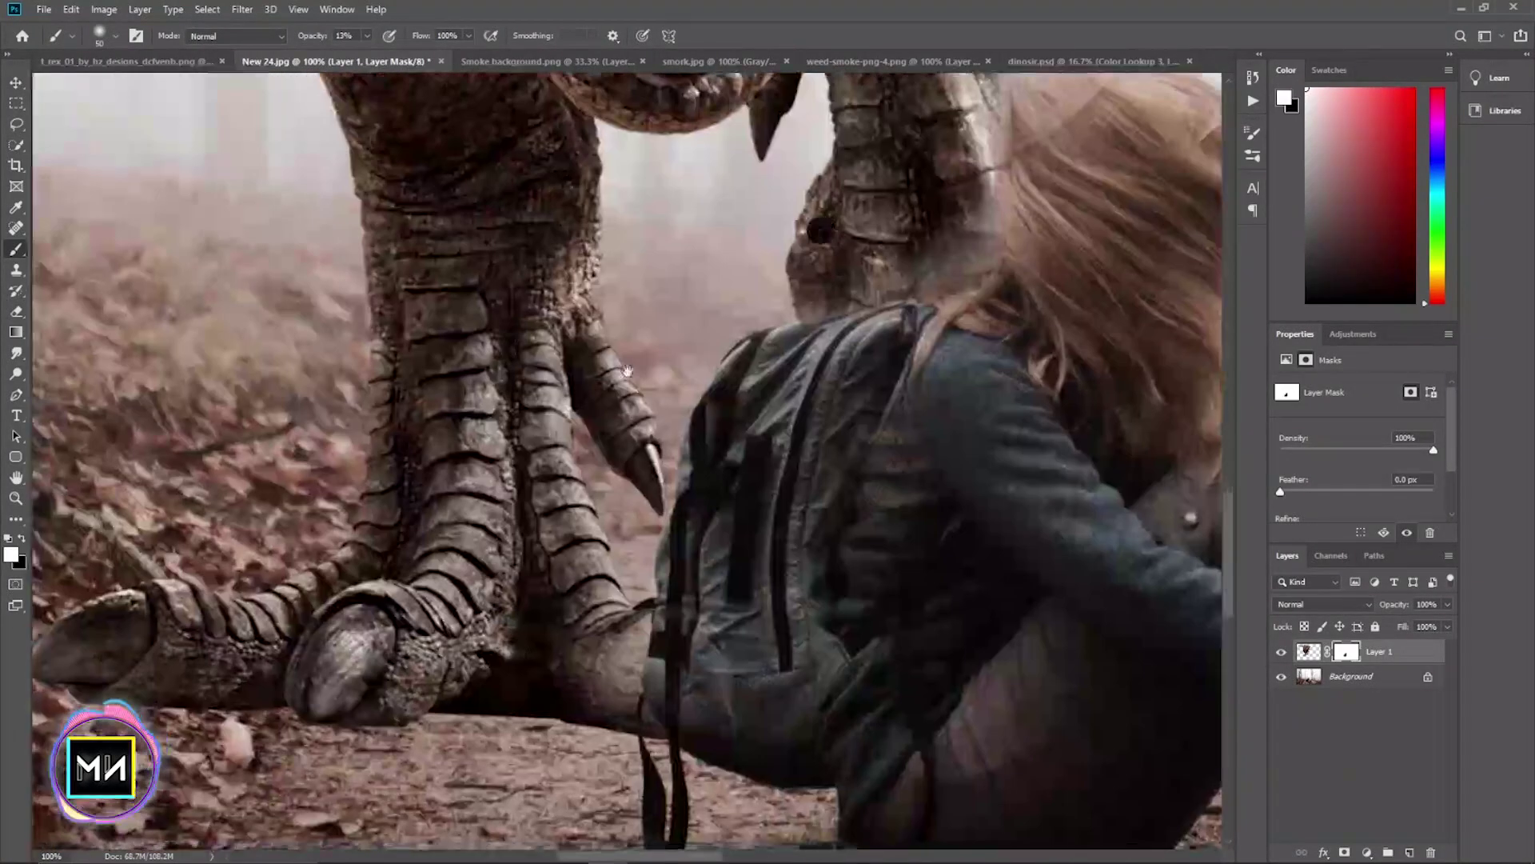
pyautogui.scroll(-3, 661, 487)
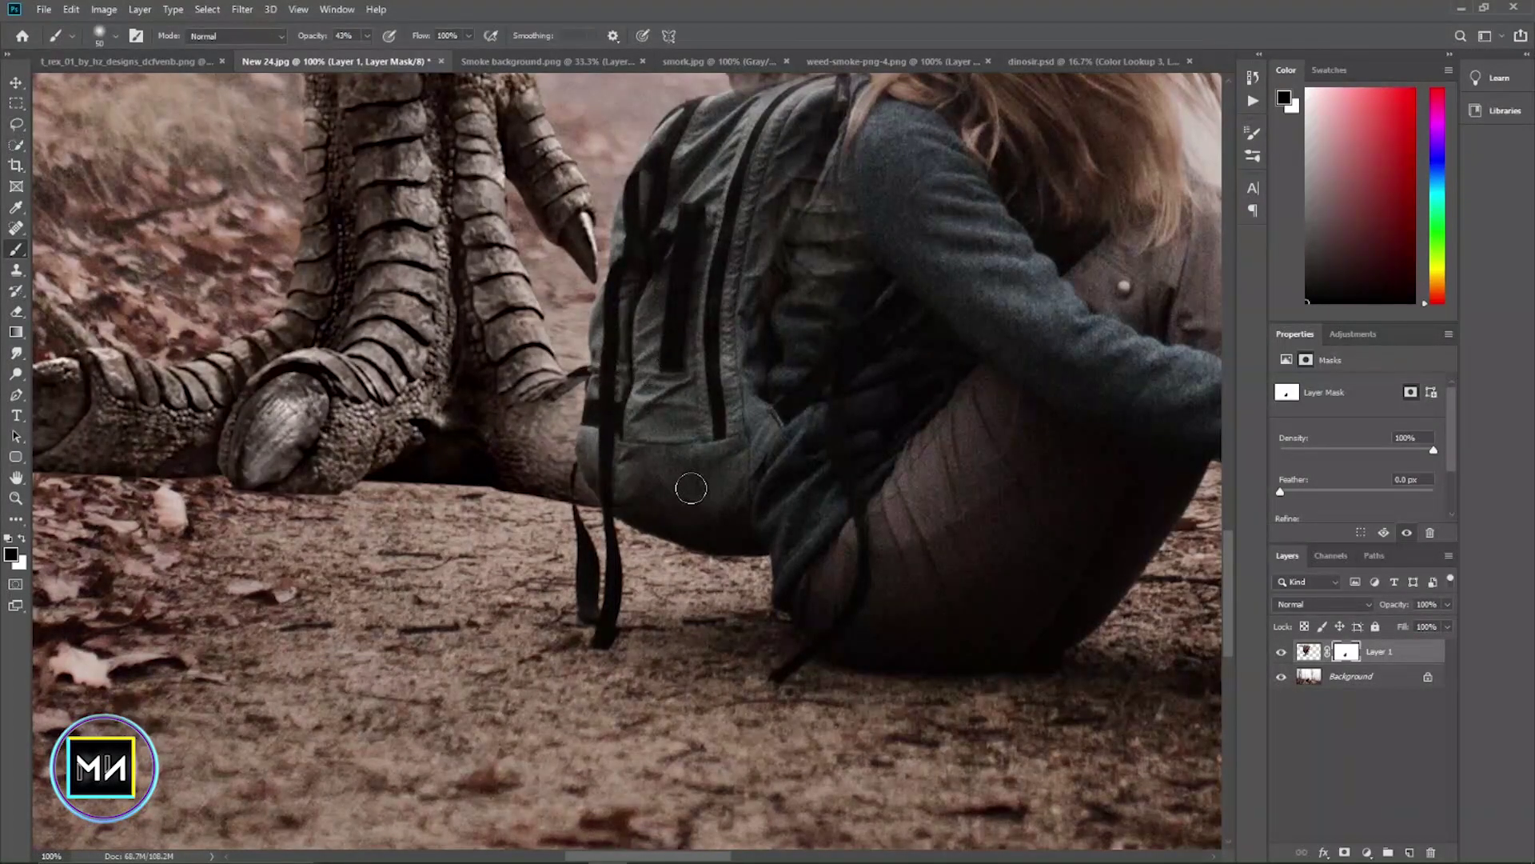
pyautogui.hotkey('ctrl', '0')
pyautogui.press('v')
pyautogui.click(1292, 734)
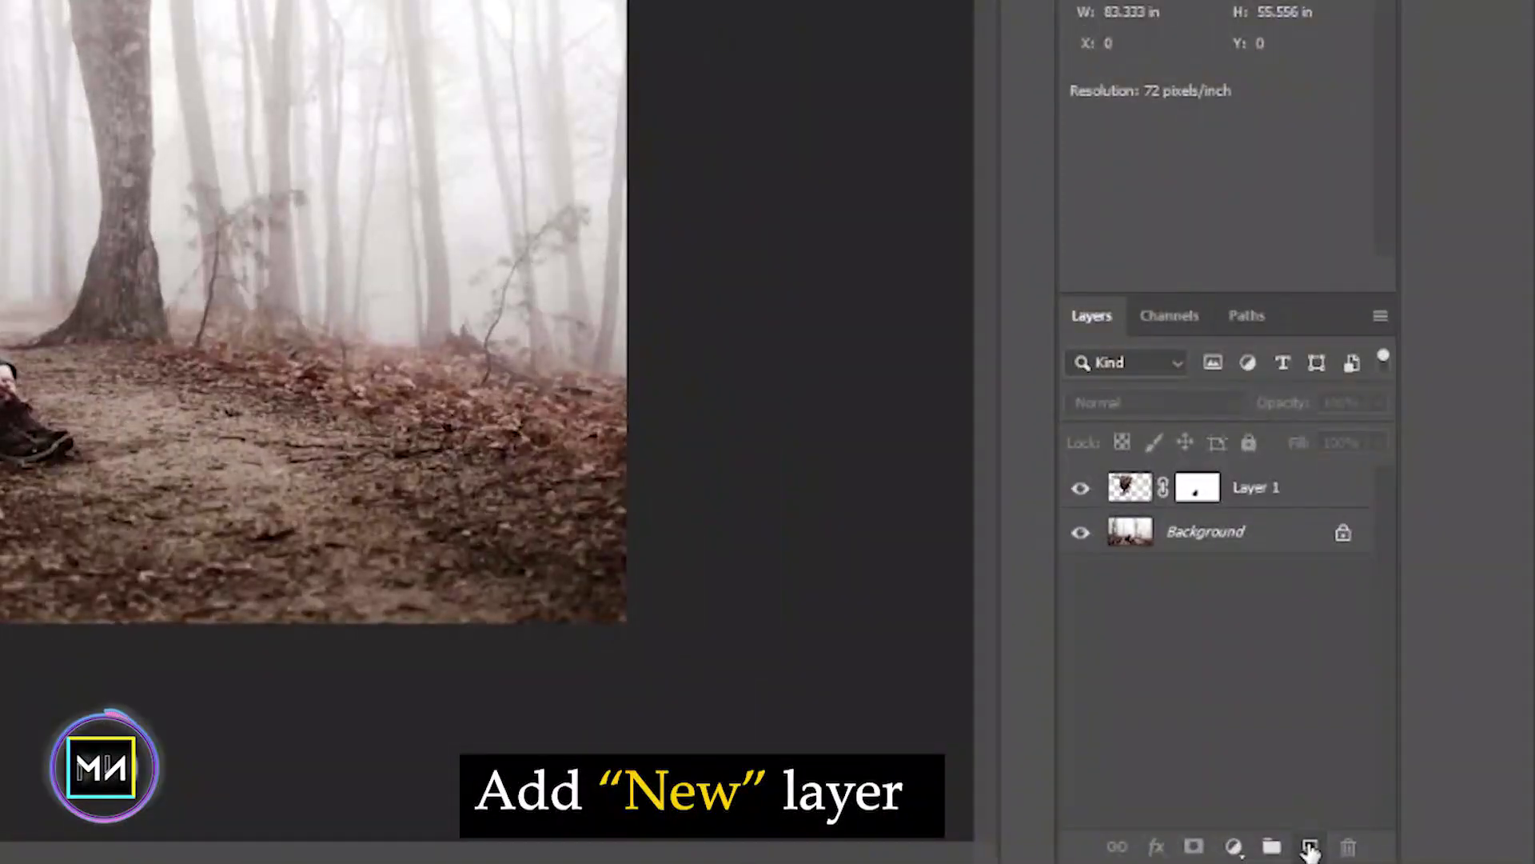
# - Create a new empty layer and enlarge the soft round brush
pyautogui.click(1410, 853)
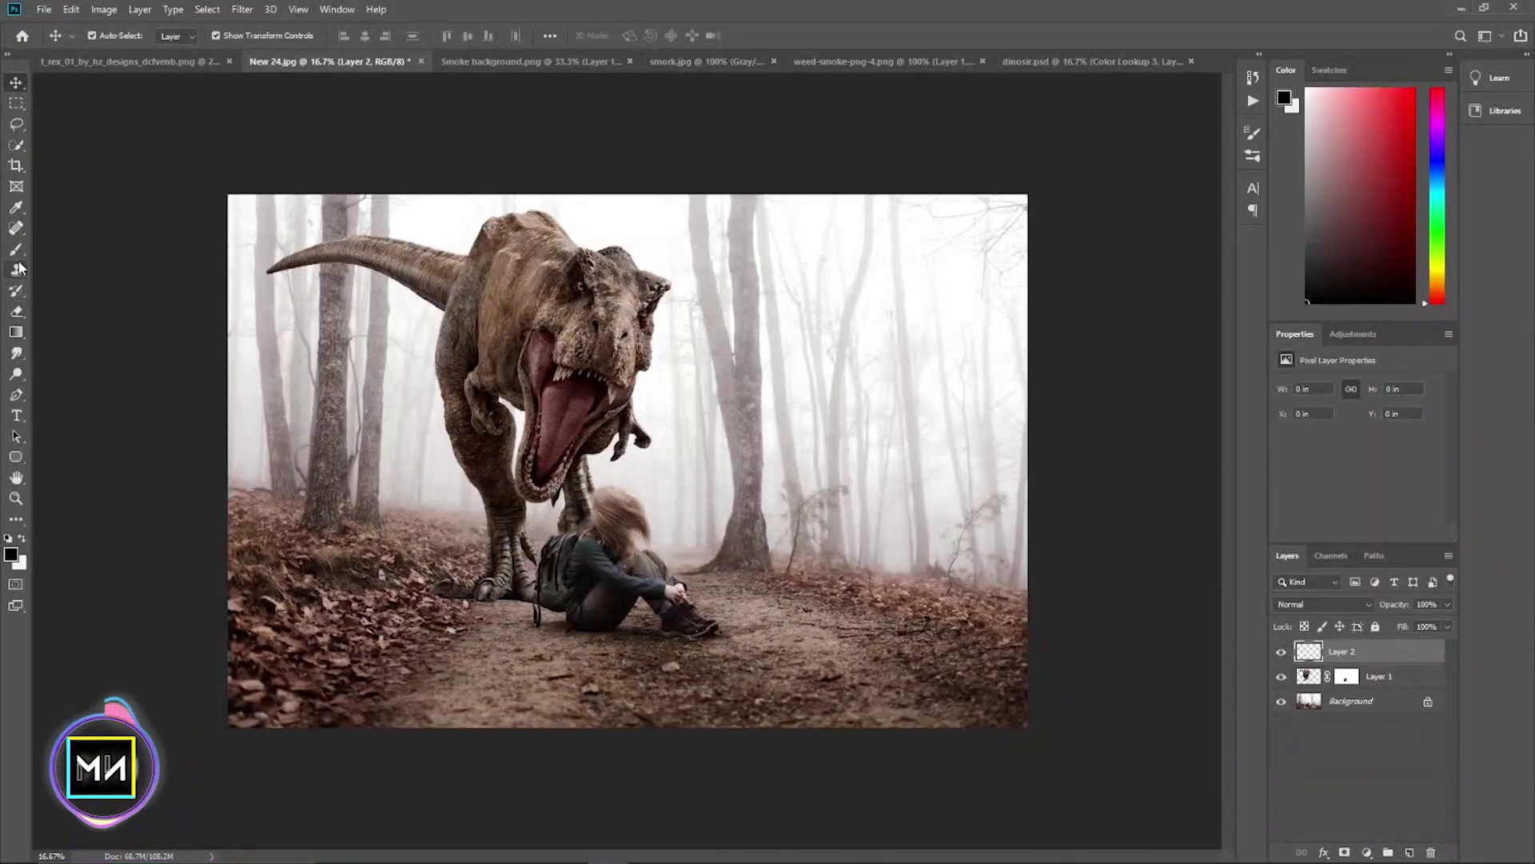
pyautogui.click(16, 249)
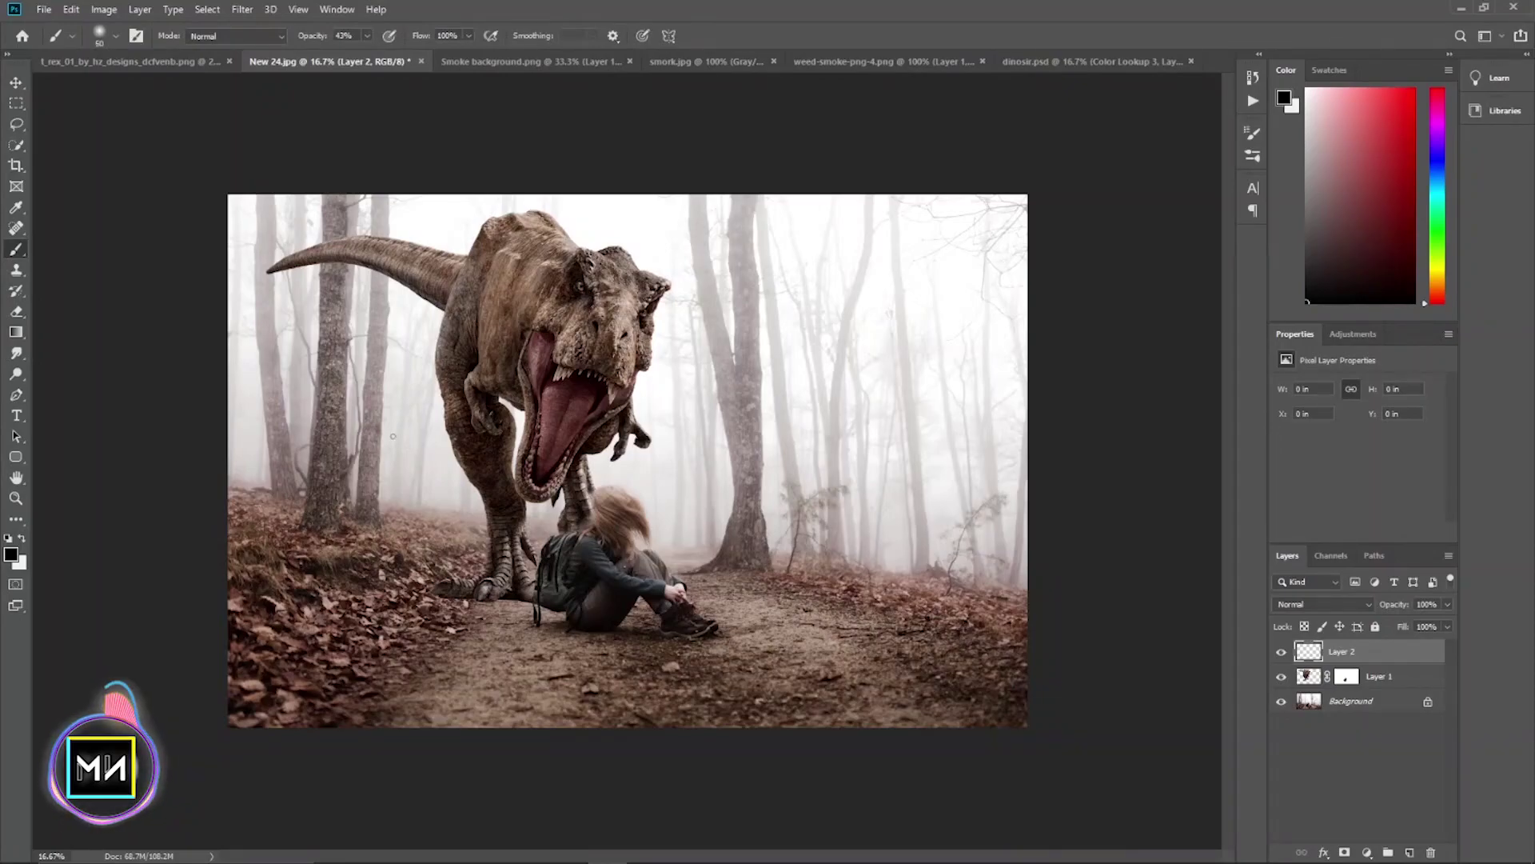
pyautogui.rightClick(393, 435)
pyautogui.click(545, 476)
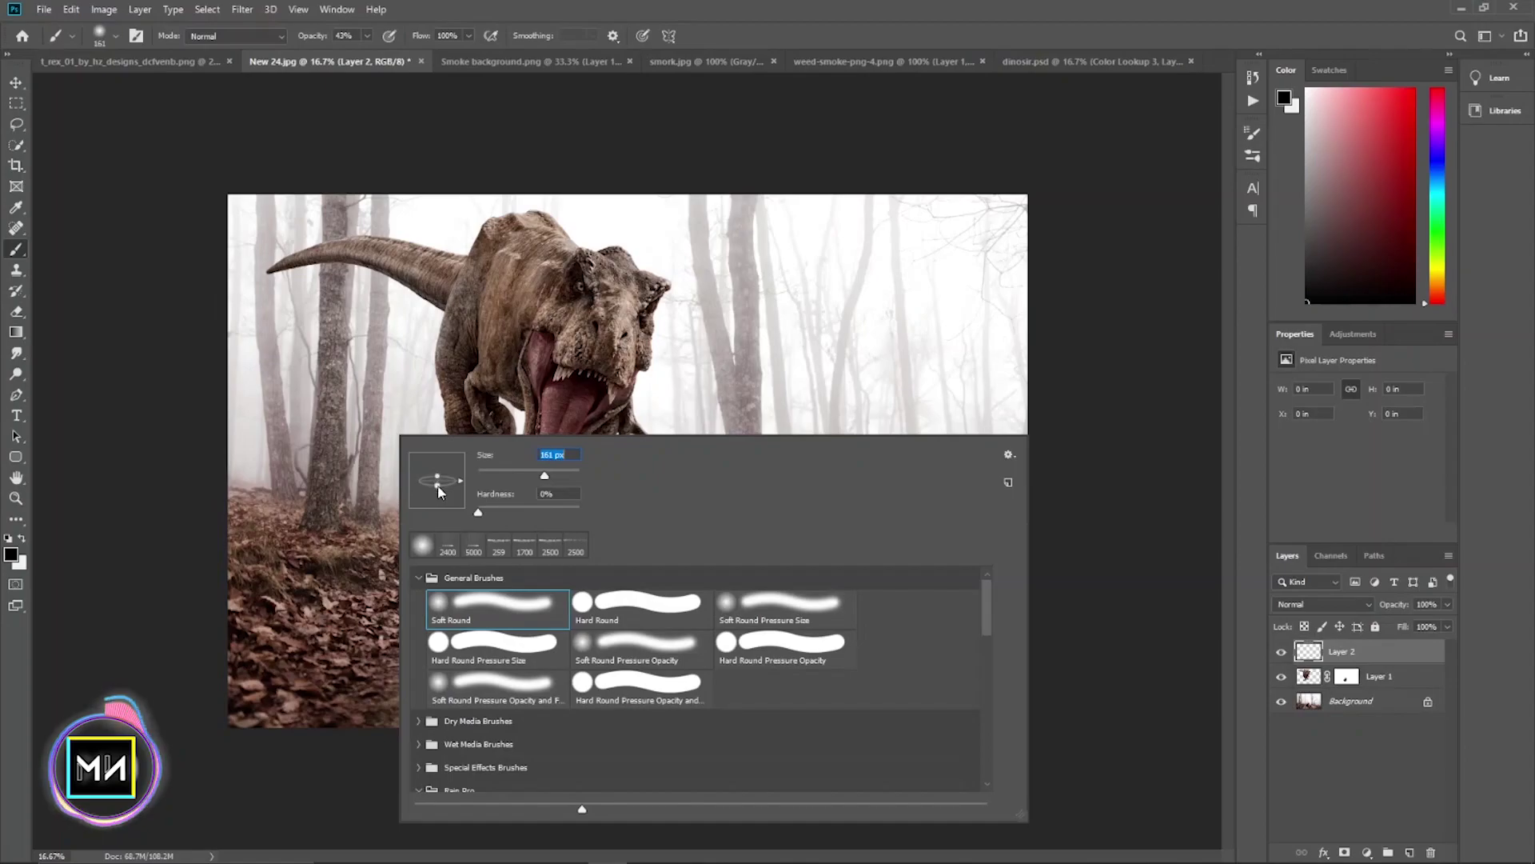
pyautogui.moveTo(544, 476); pyautogui.dragTo(560, 476)
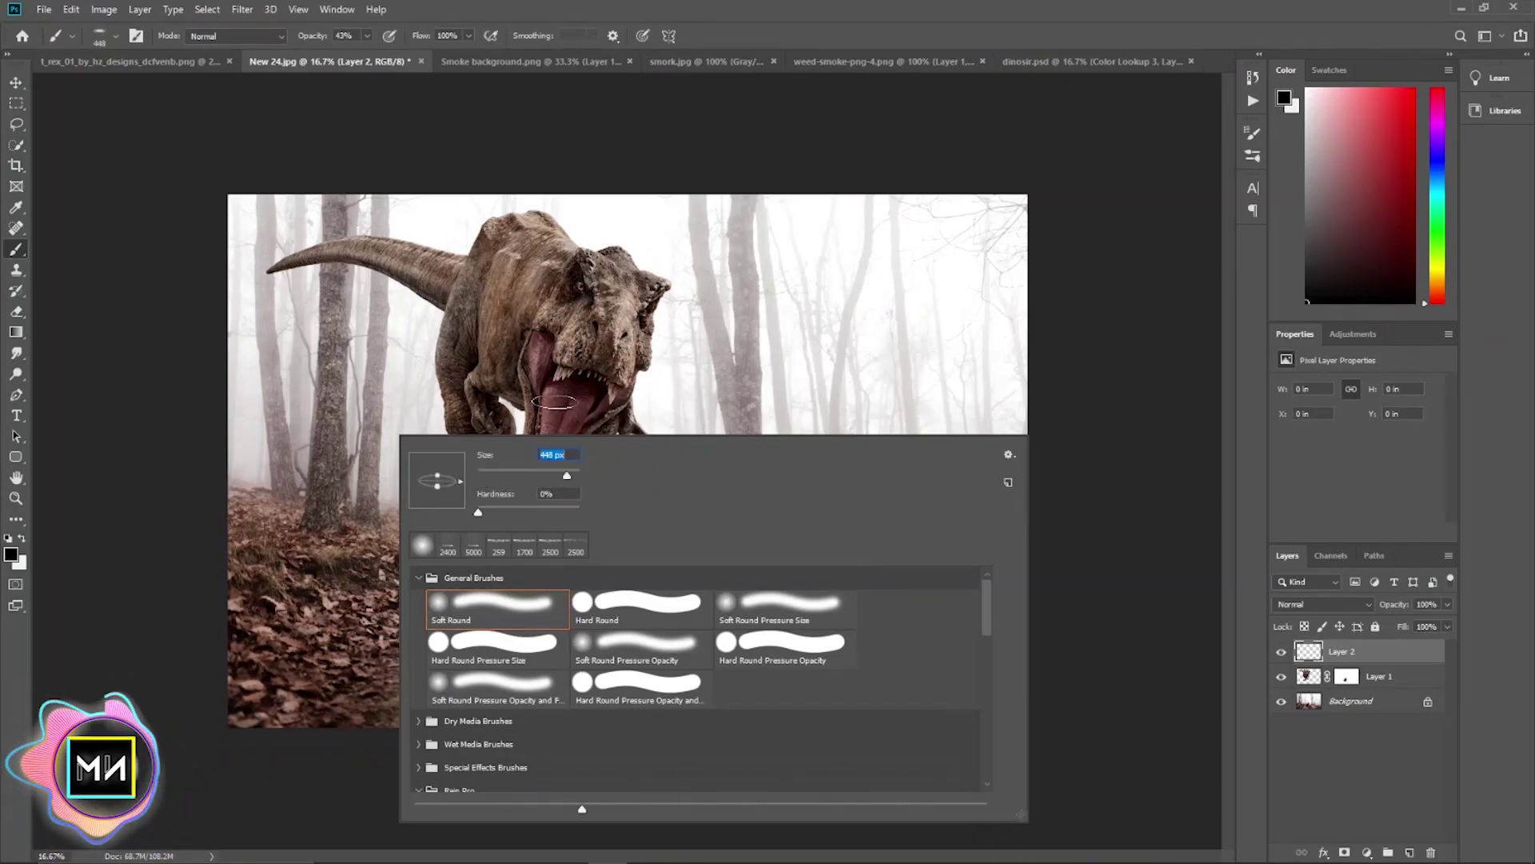
pyautogui.click(154, 473)
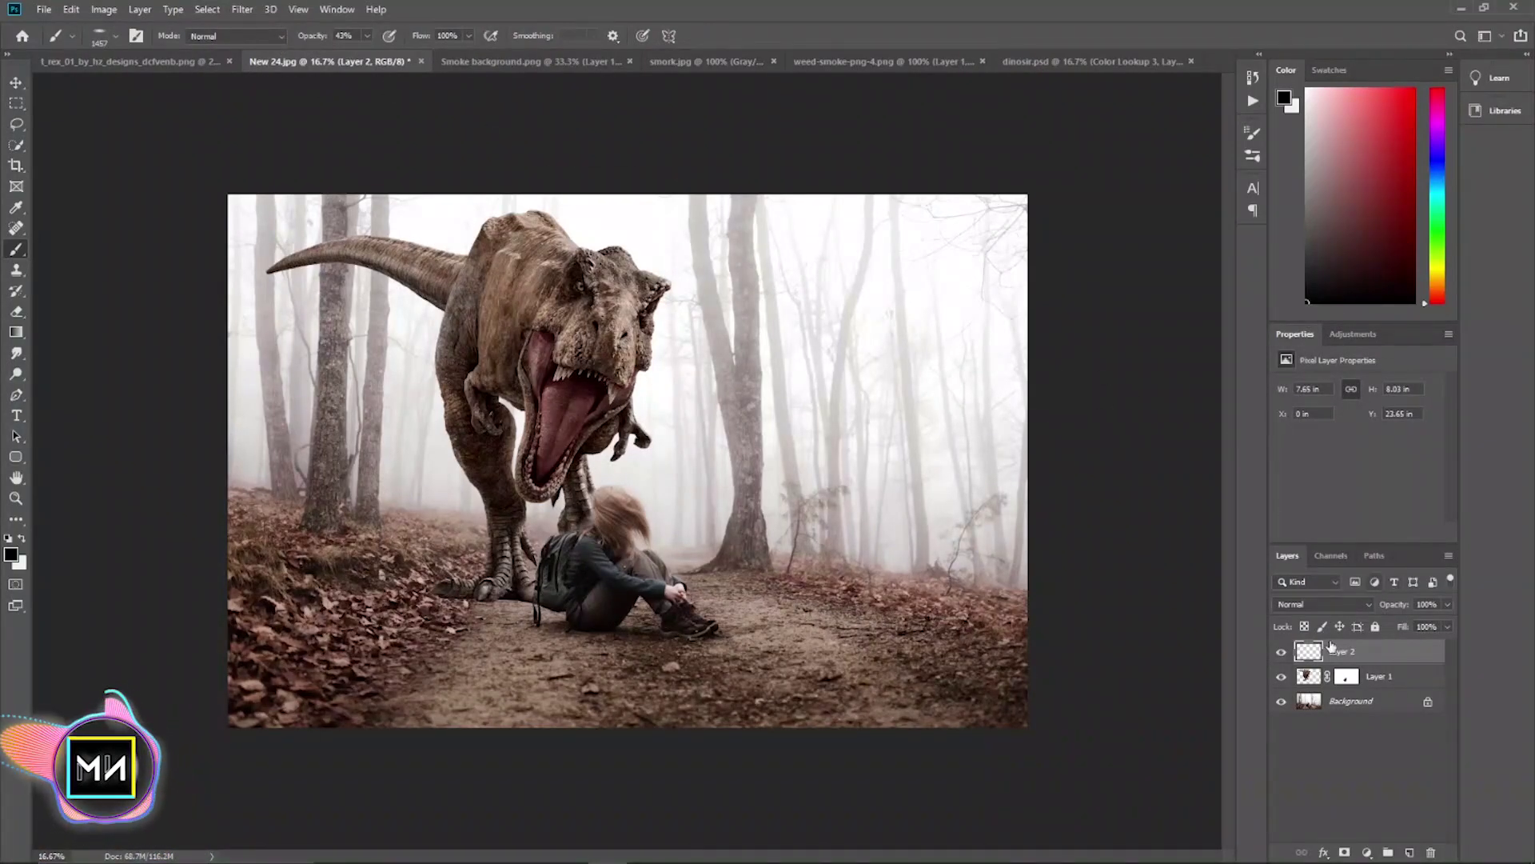
# - Move the layer below the T-rex and paint 64% opacity shadows under the foot and the girl's shoes
pyautogui.moveTo(1332, 646); pyautogui.dragTo(1331, 690)
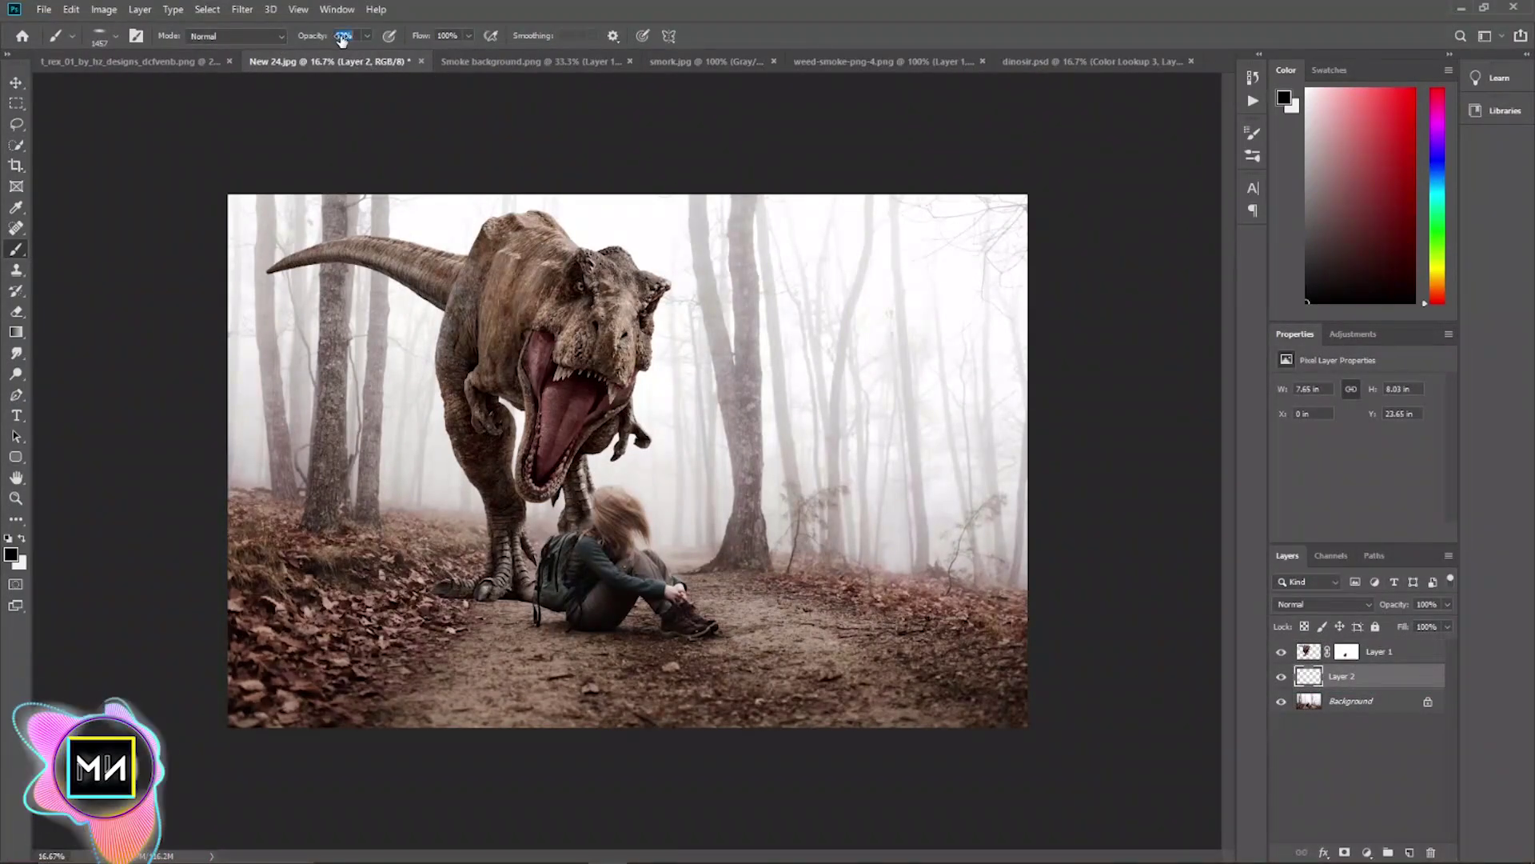
pyautogui.write('64')
pyautogui.press('Return')
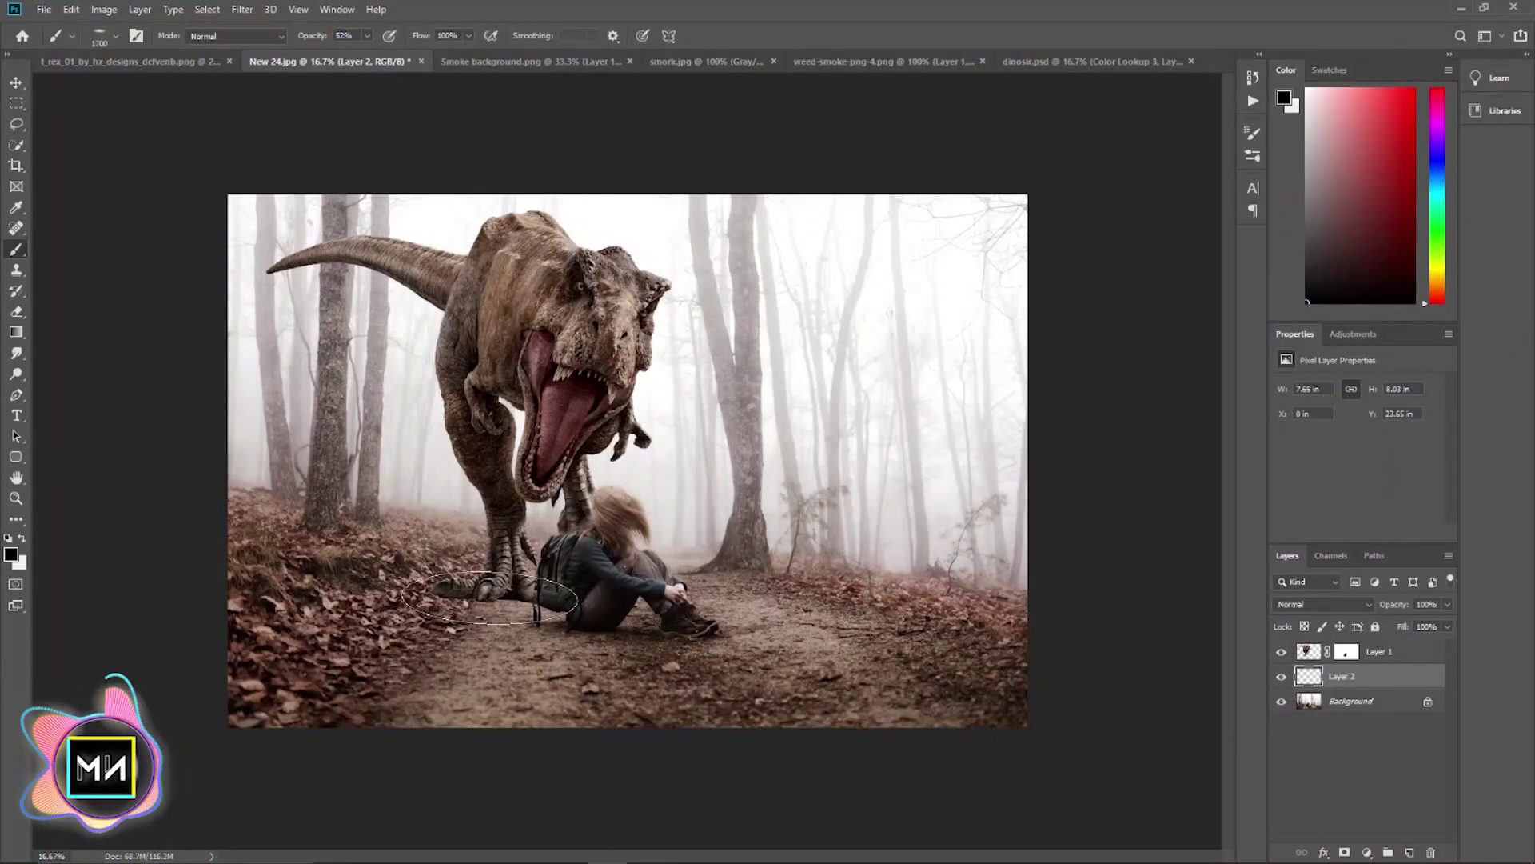
pyautogui.moveTo(489, 598); pyautogui.dragTo(471, 589)
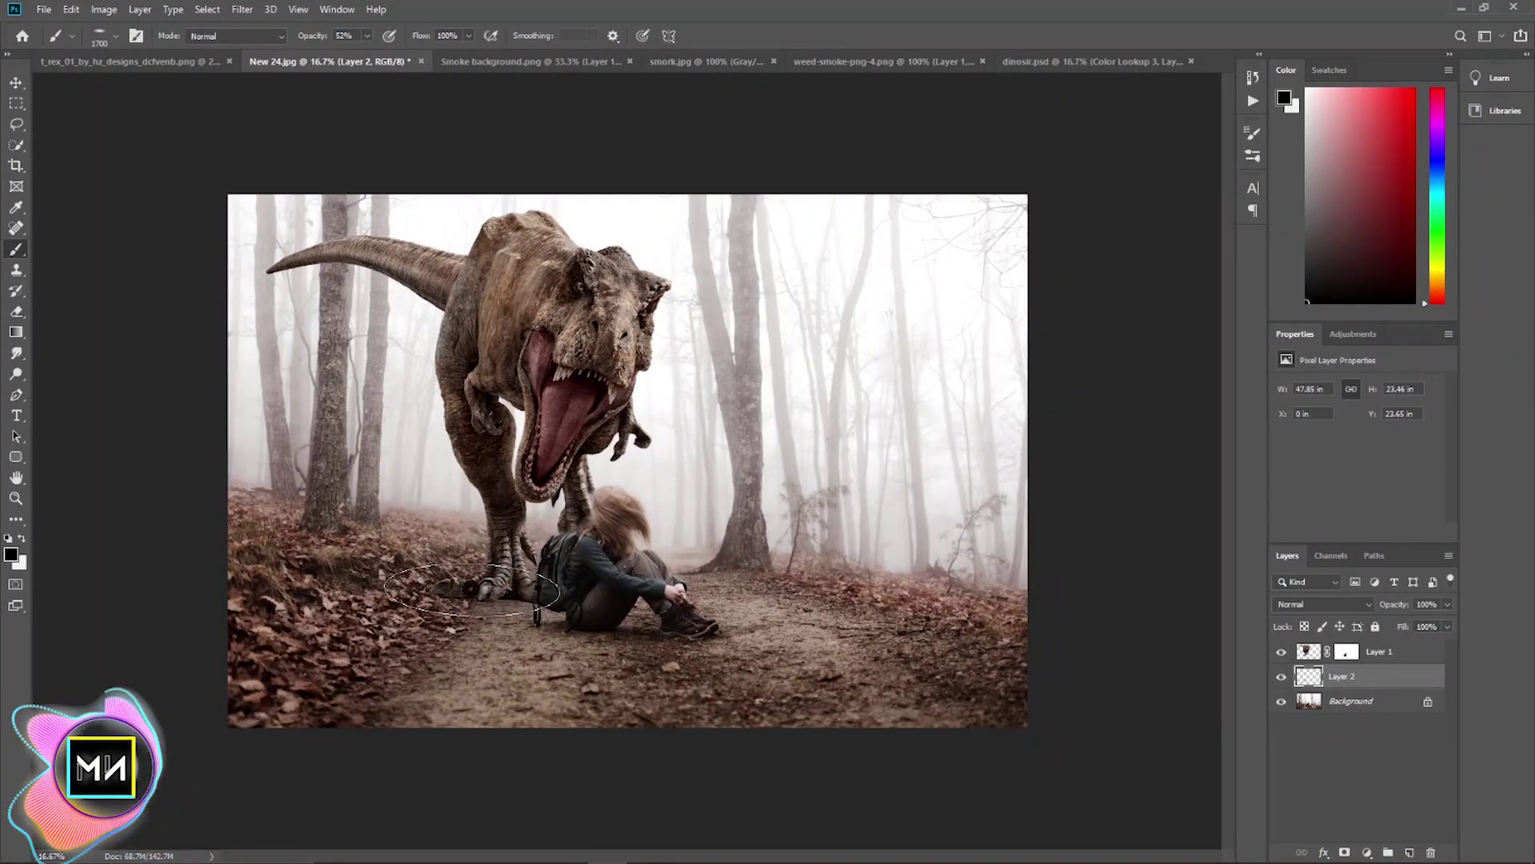
pyautogui.press('[')
pyautogui.press('[')
pyautogui.press('[')
pyautogui.press('[')
pyautogui.press('[')
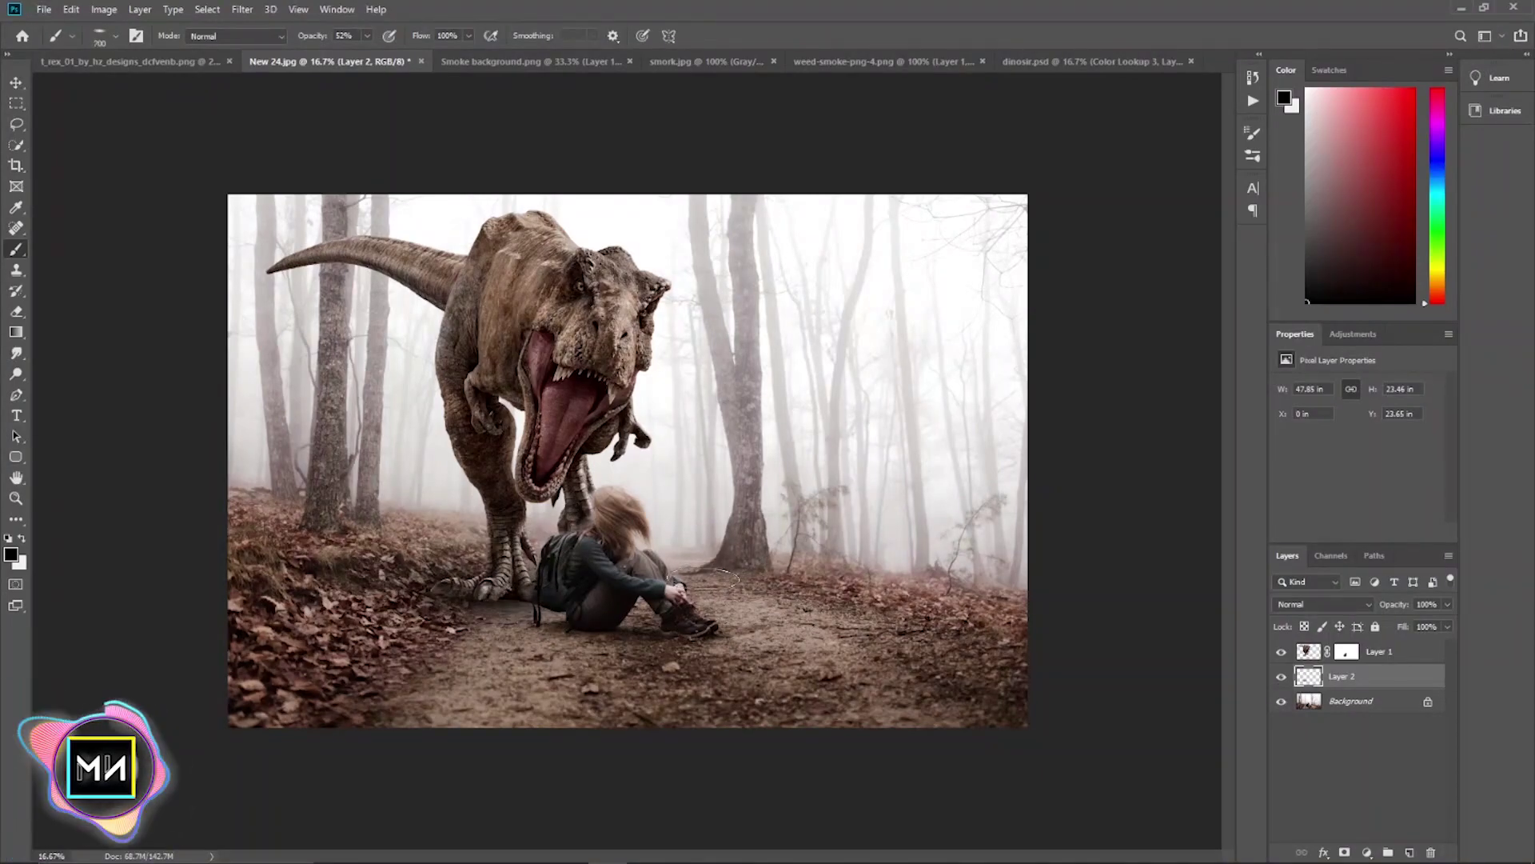
pyautogui.moveTo(704, 622); pyautogui.dragTo(750, 643)
pyautogui.rightClick(878, 656)
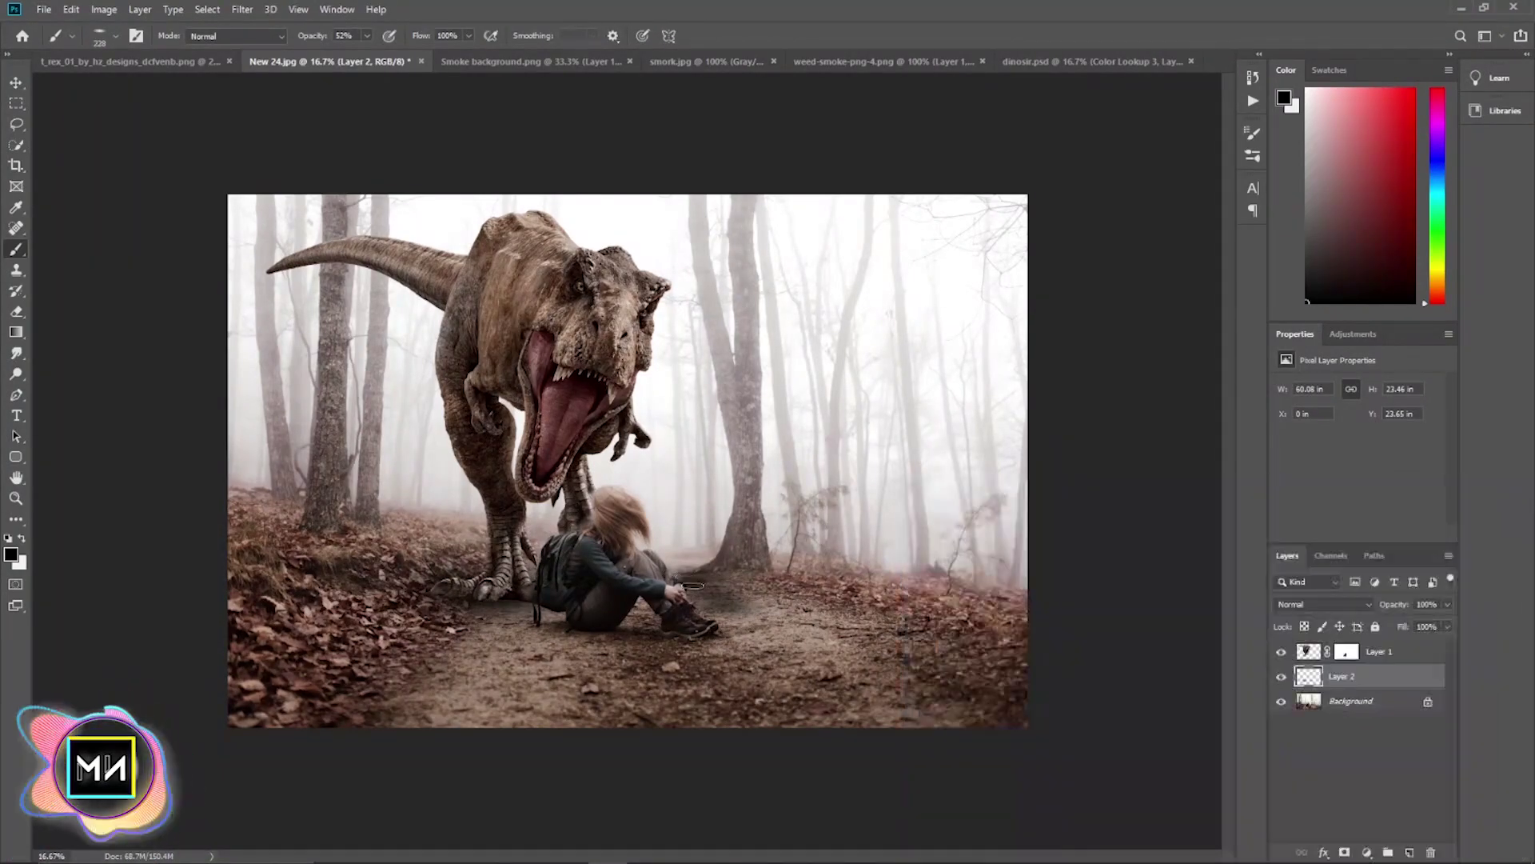
pyautogui.moveTo(367, 35); pyautogui.dragTo(339, 53)
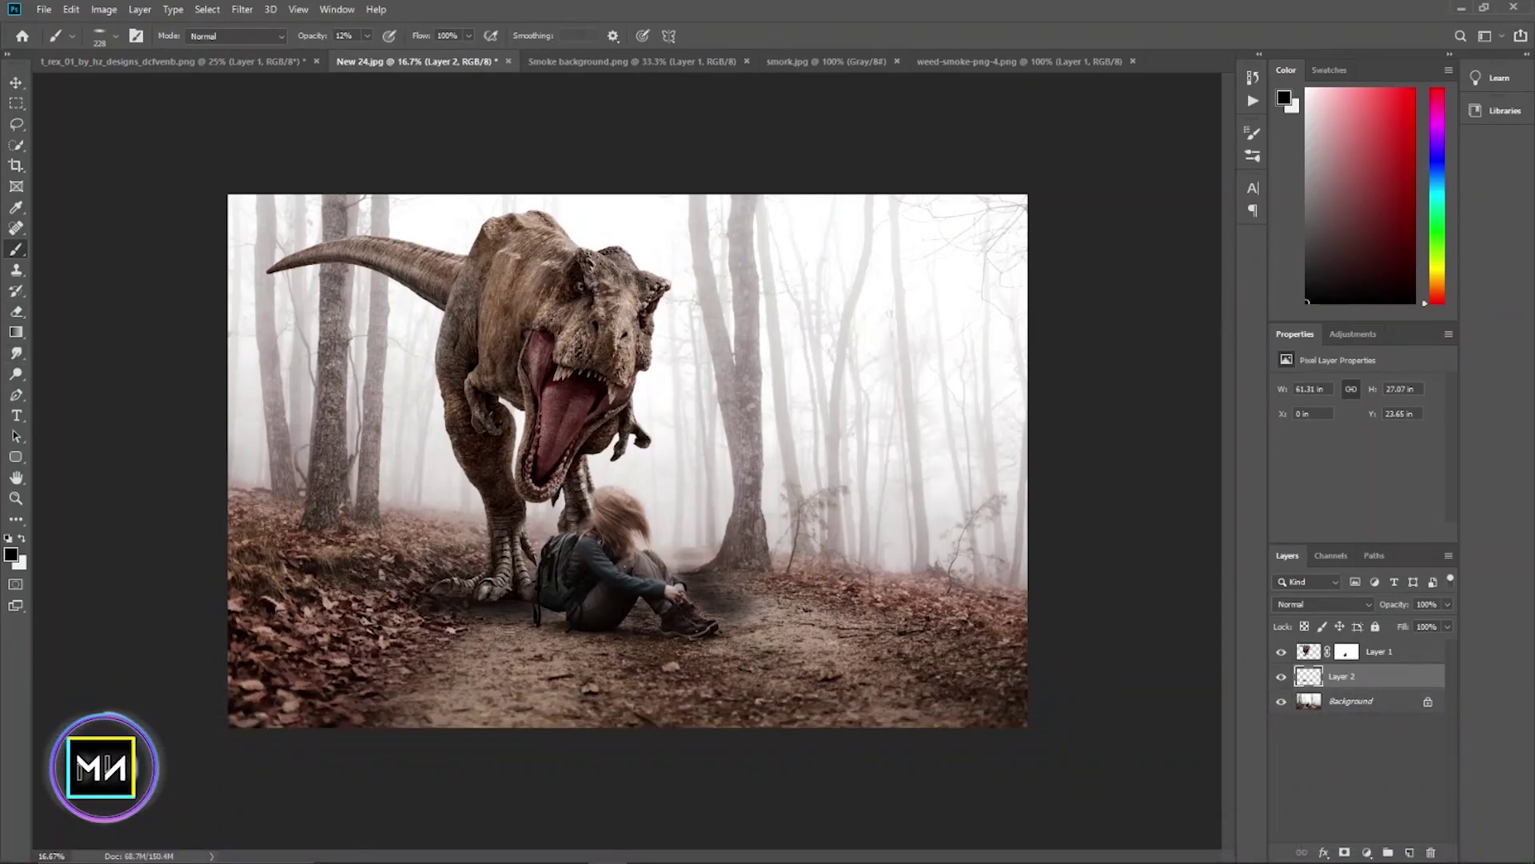
# - Add a Color Lookup adjustment using NightFromDay.CUBE and lower its opacity slightly
pyautogui.press('v')
pyautogui.click(1423, 796)
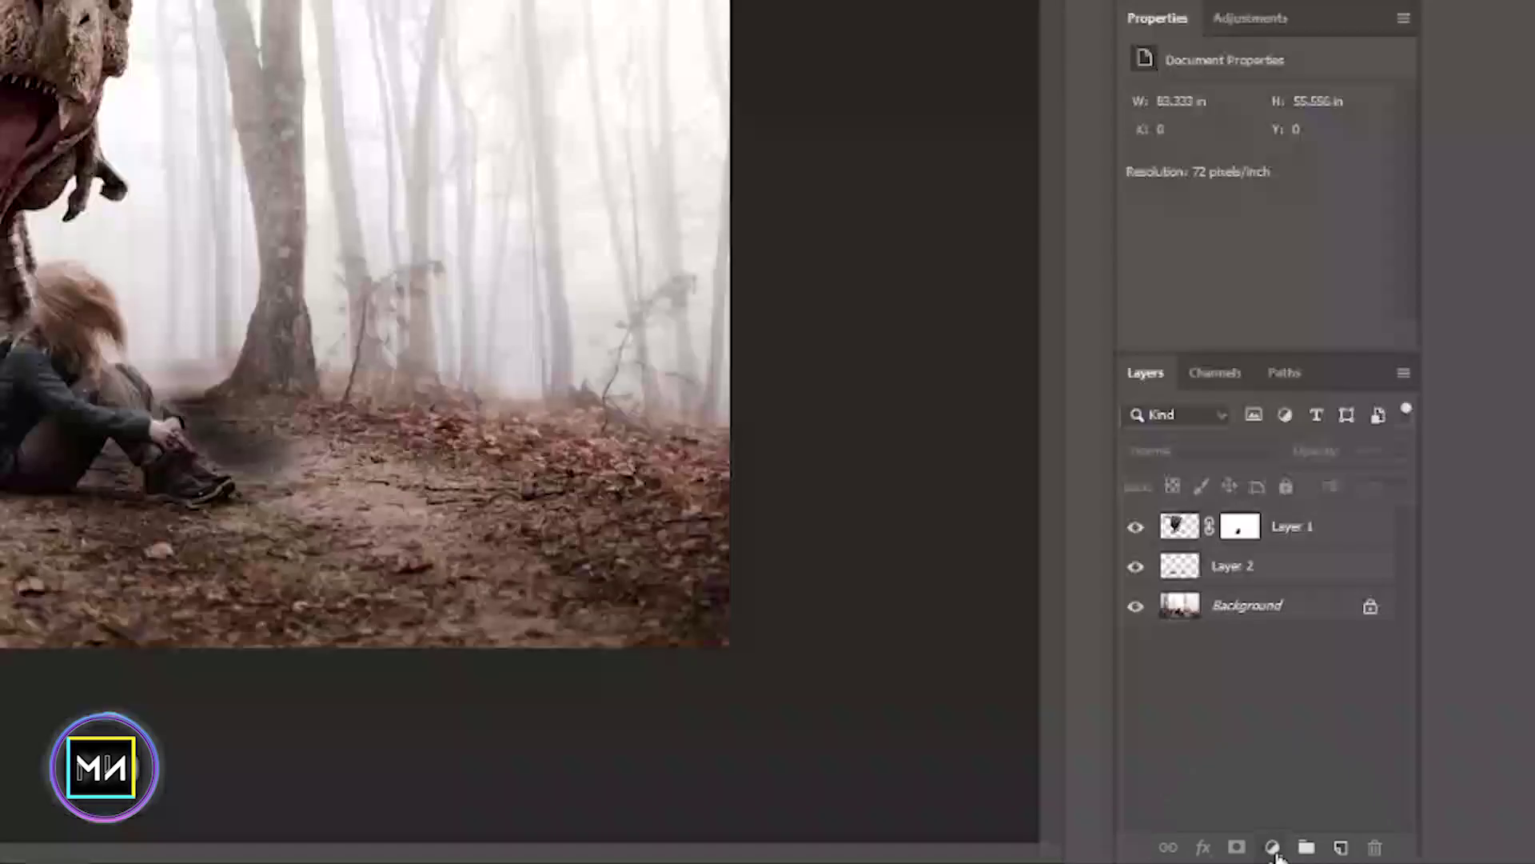
pyautogui.click(1275, 846)
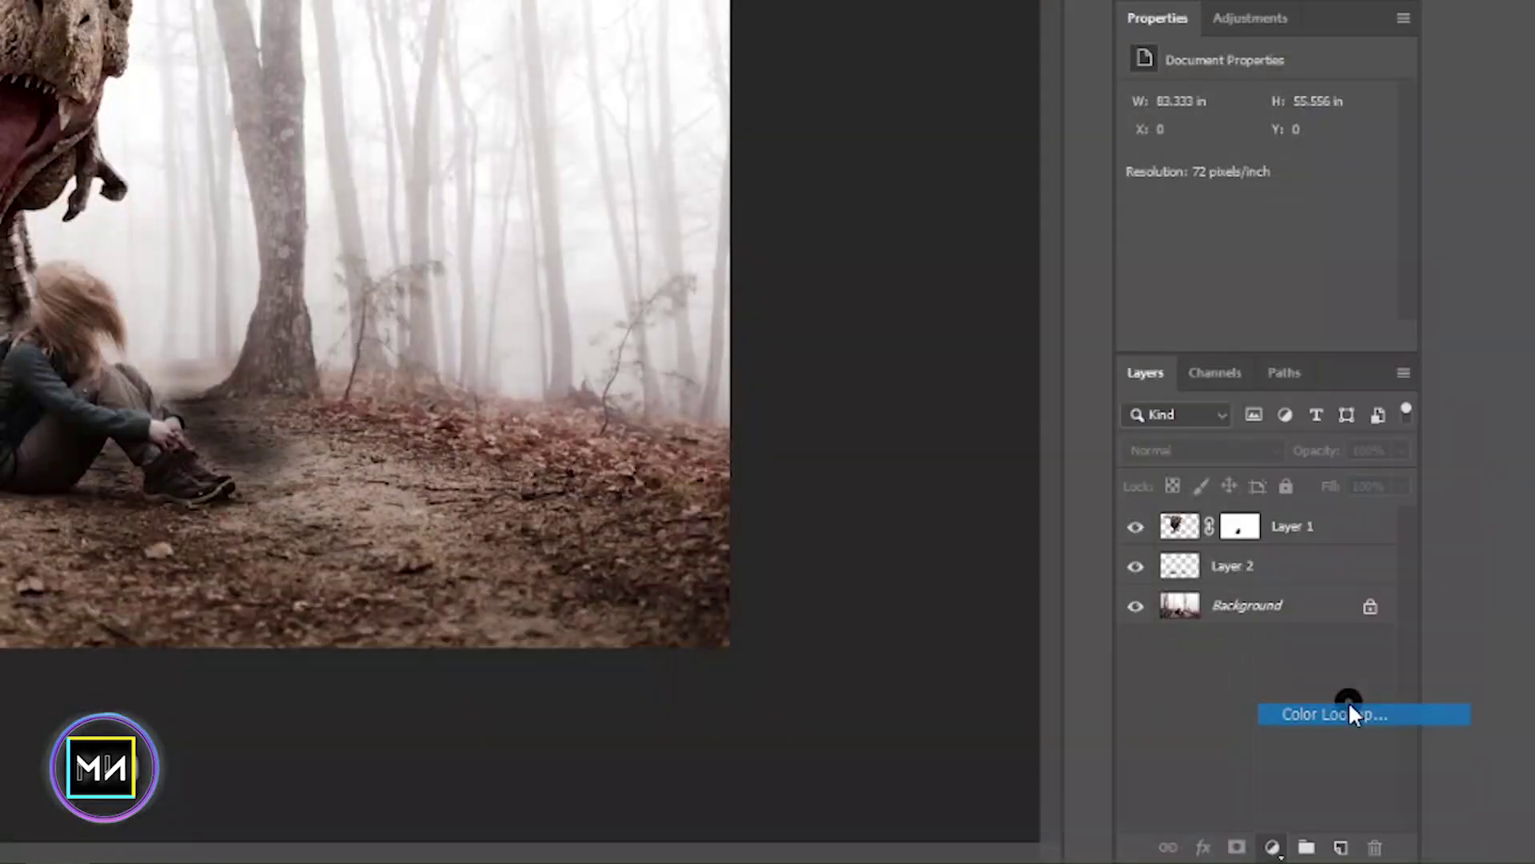
pyautogui.click(1350, 712)
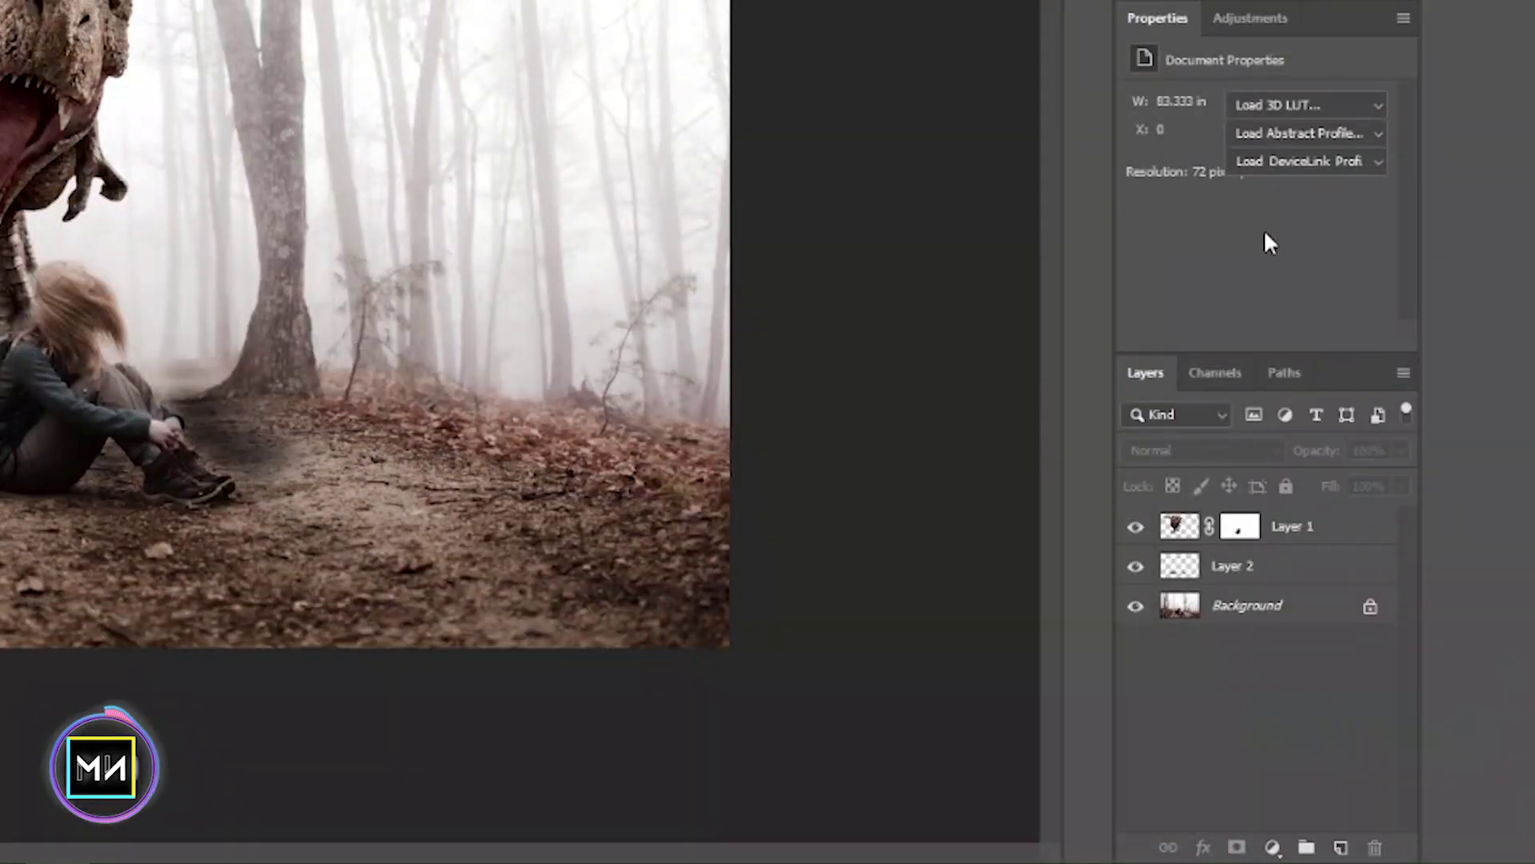
pyautogui.click(1275, 105)
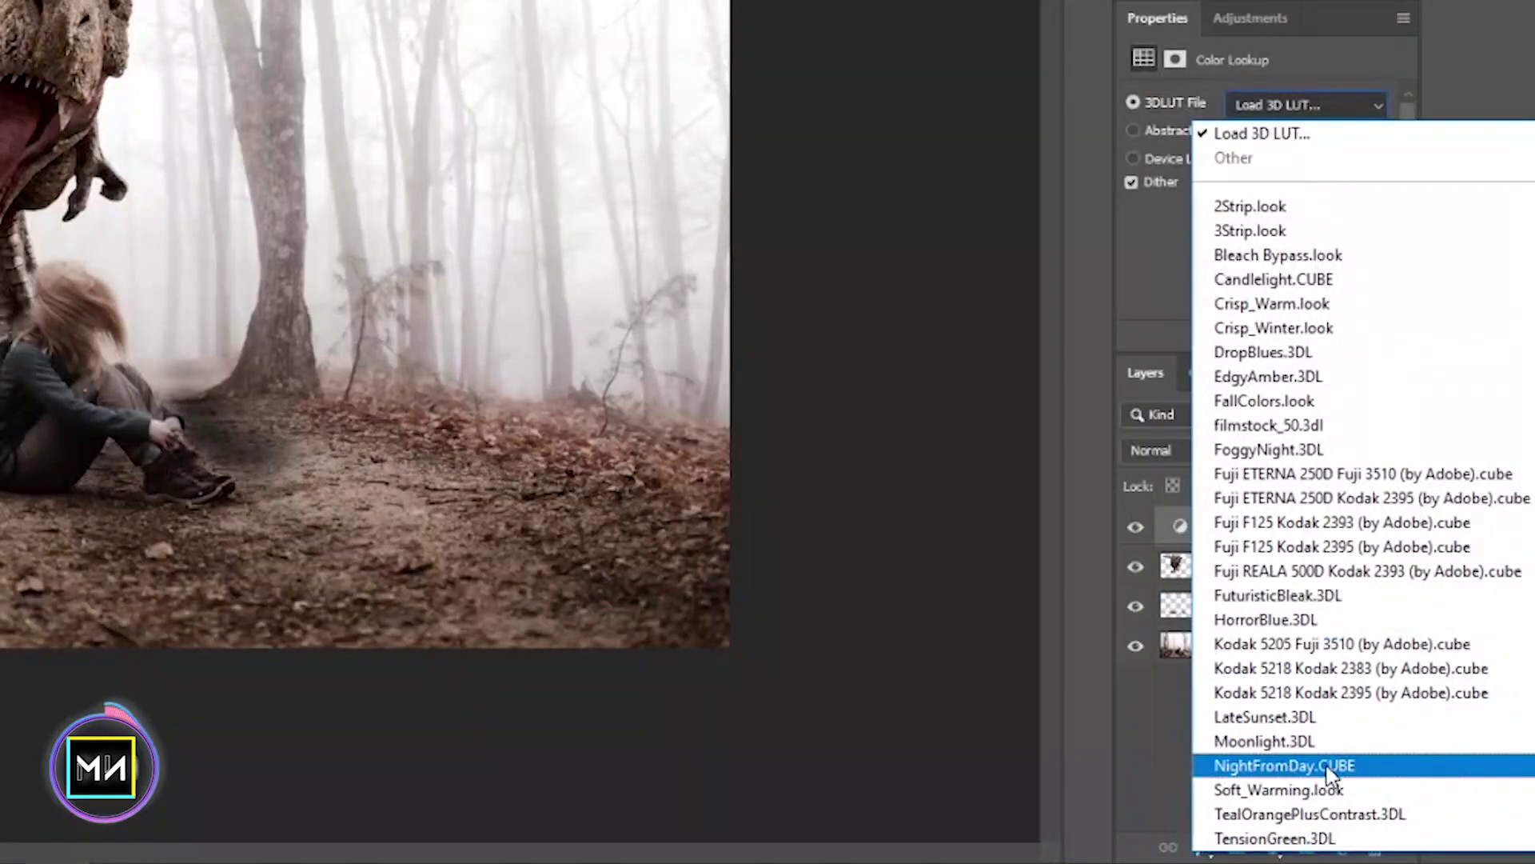
pyautogui.click(1260, 761)
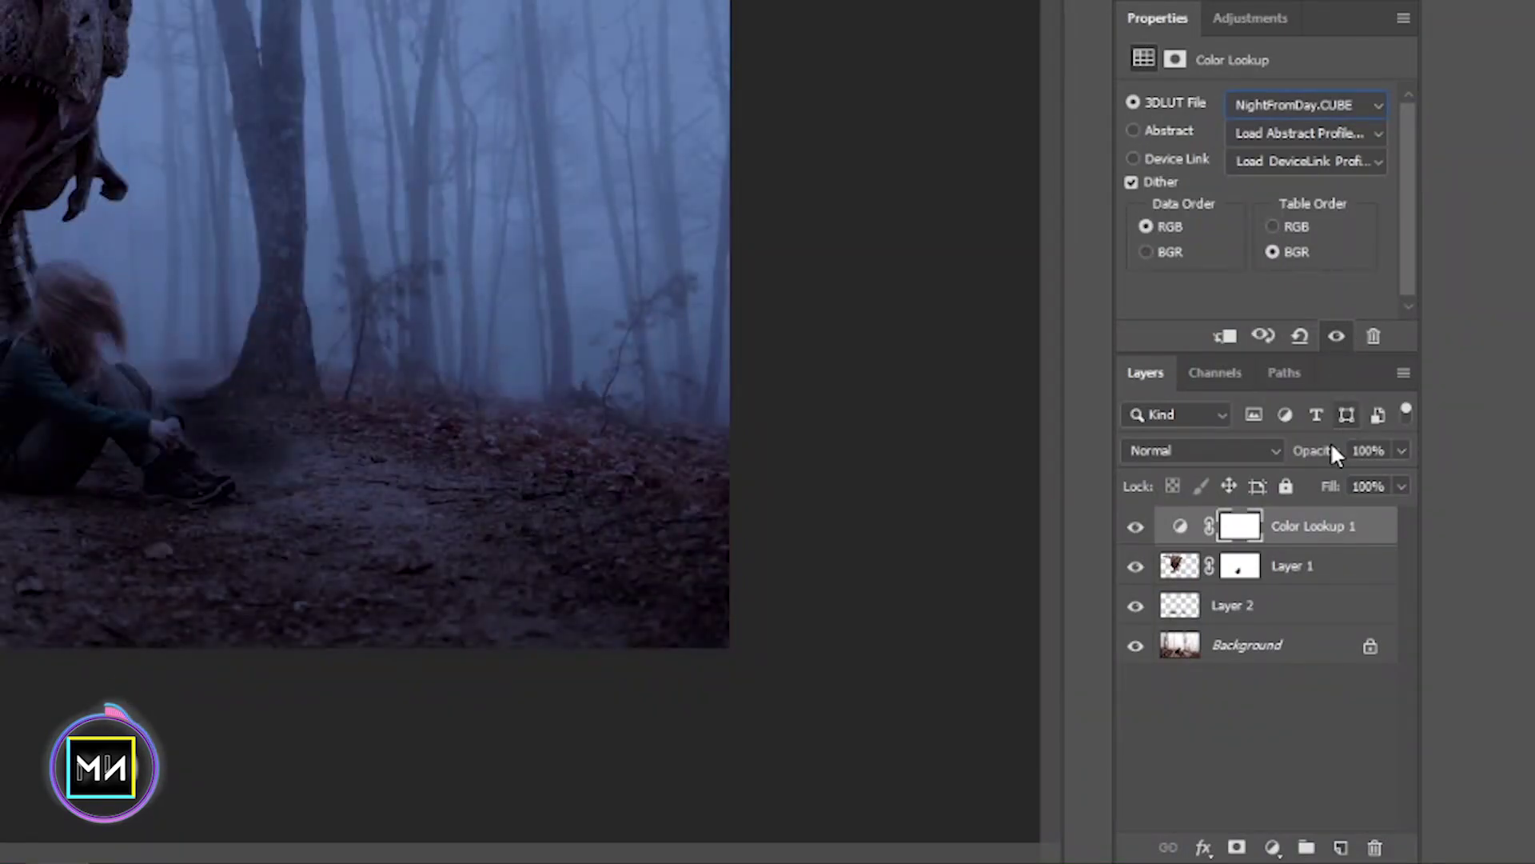
pyautogui.moveTo(1314, 453); pyautogui.dragTo(1321, 454)
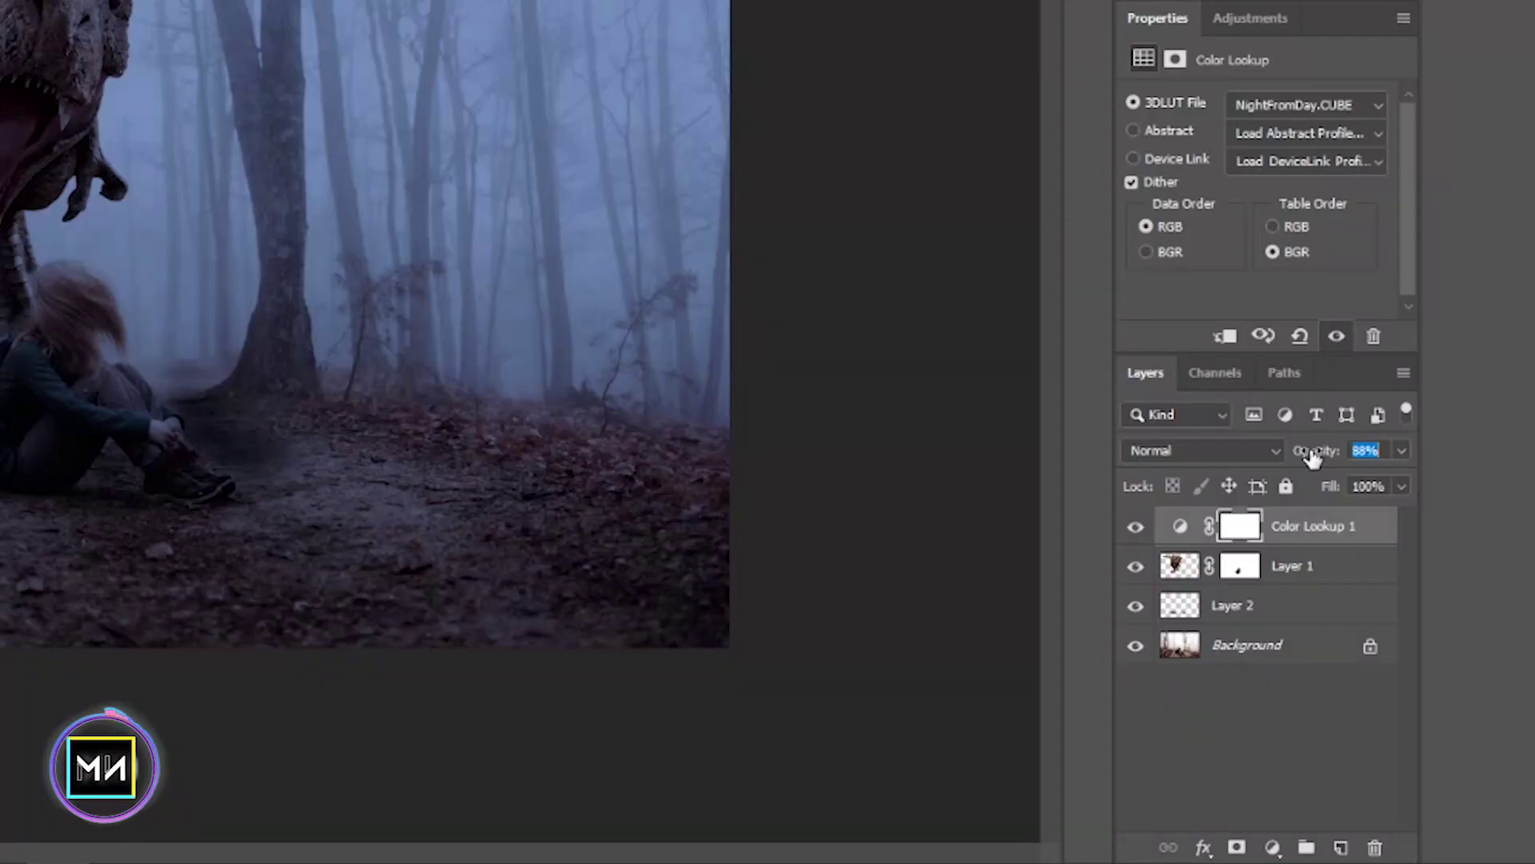
pyautogui.click(1256, 609)
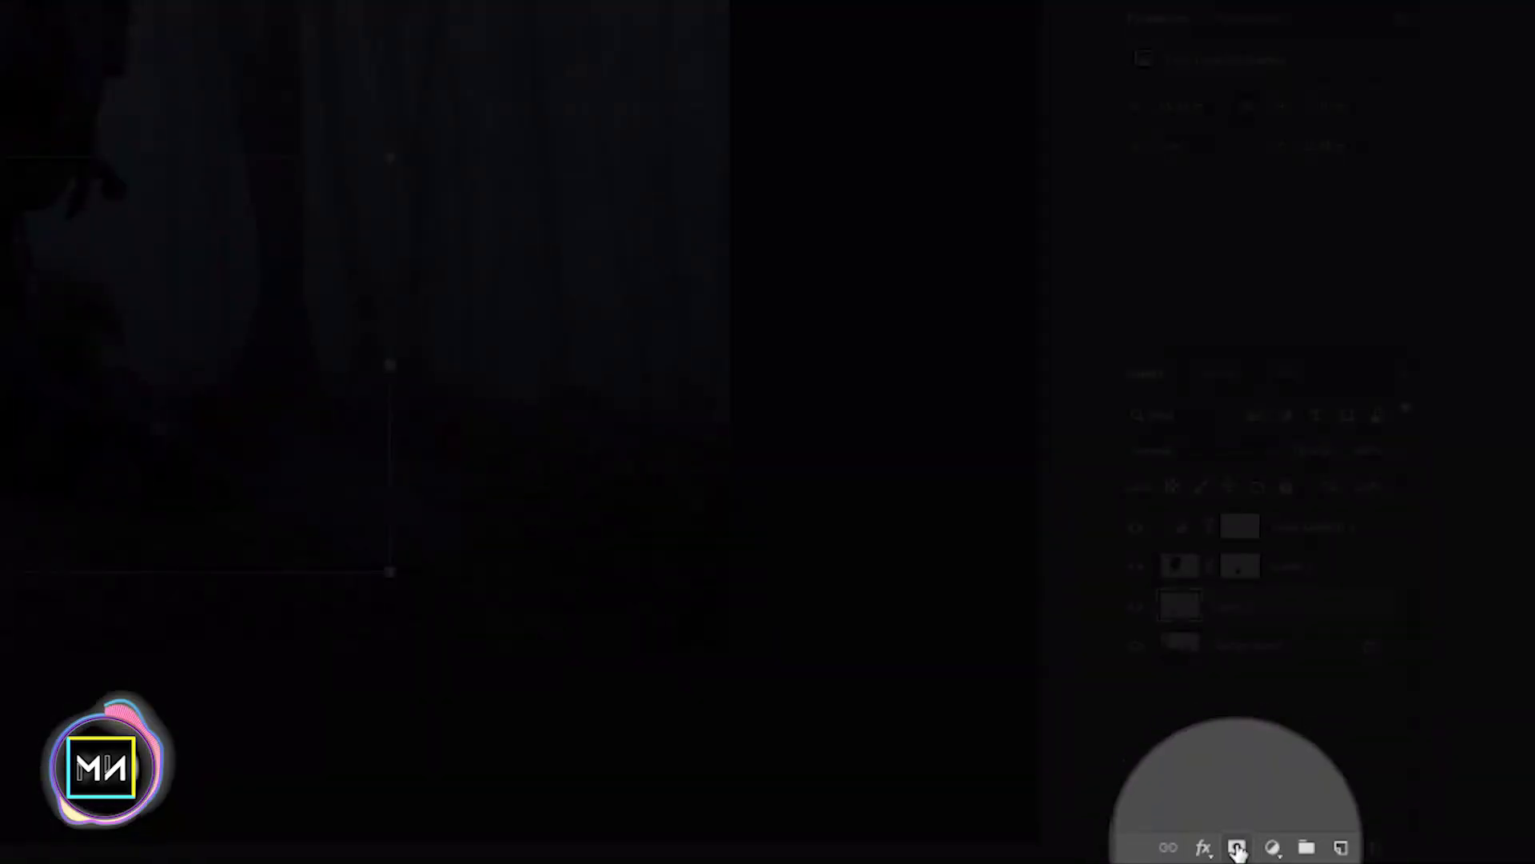
# - Mask Layer 2 and paint away the dark smudge beside the boots with a soft brush
pyautogui.click(1237, 846)
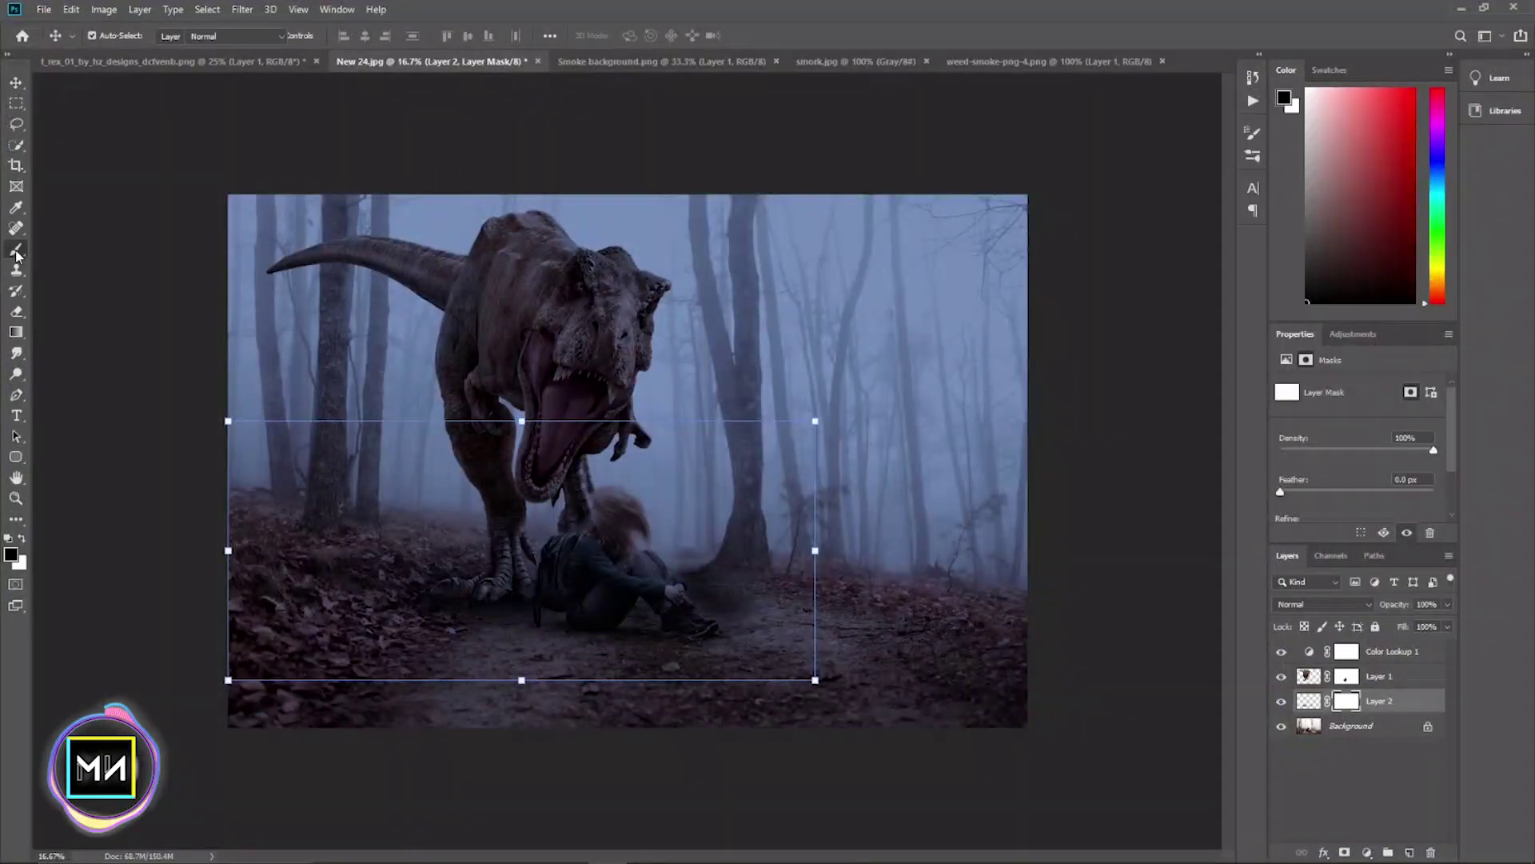
pyautogui.click(16, 254)
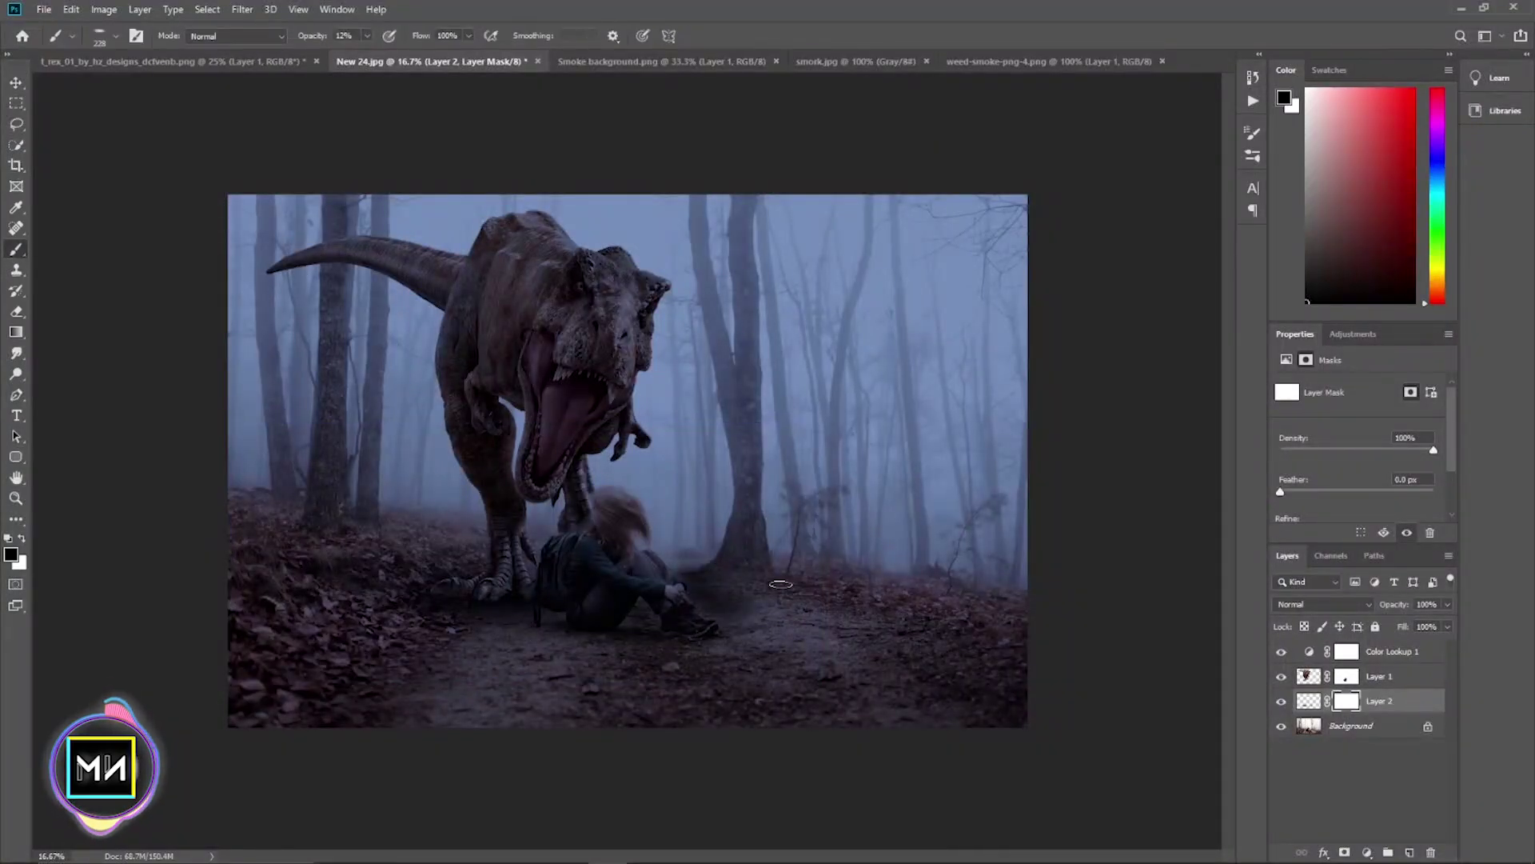
pyautogui.rightClick(773, 538)
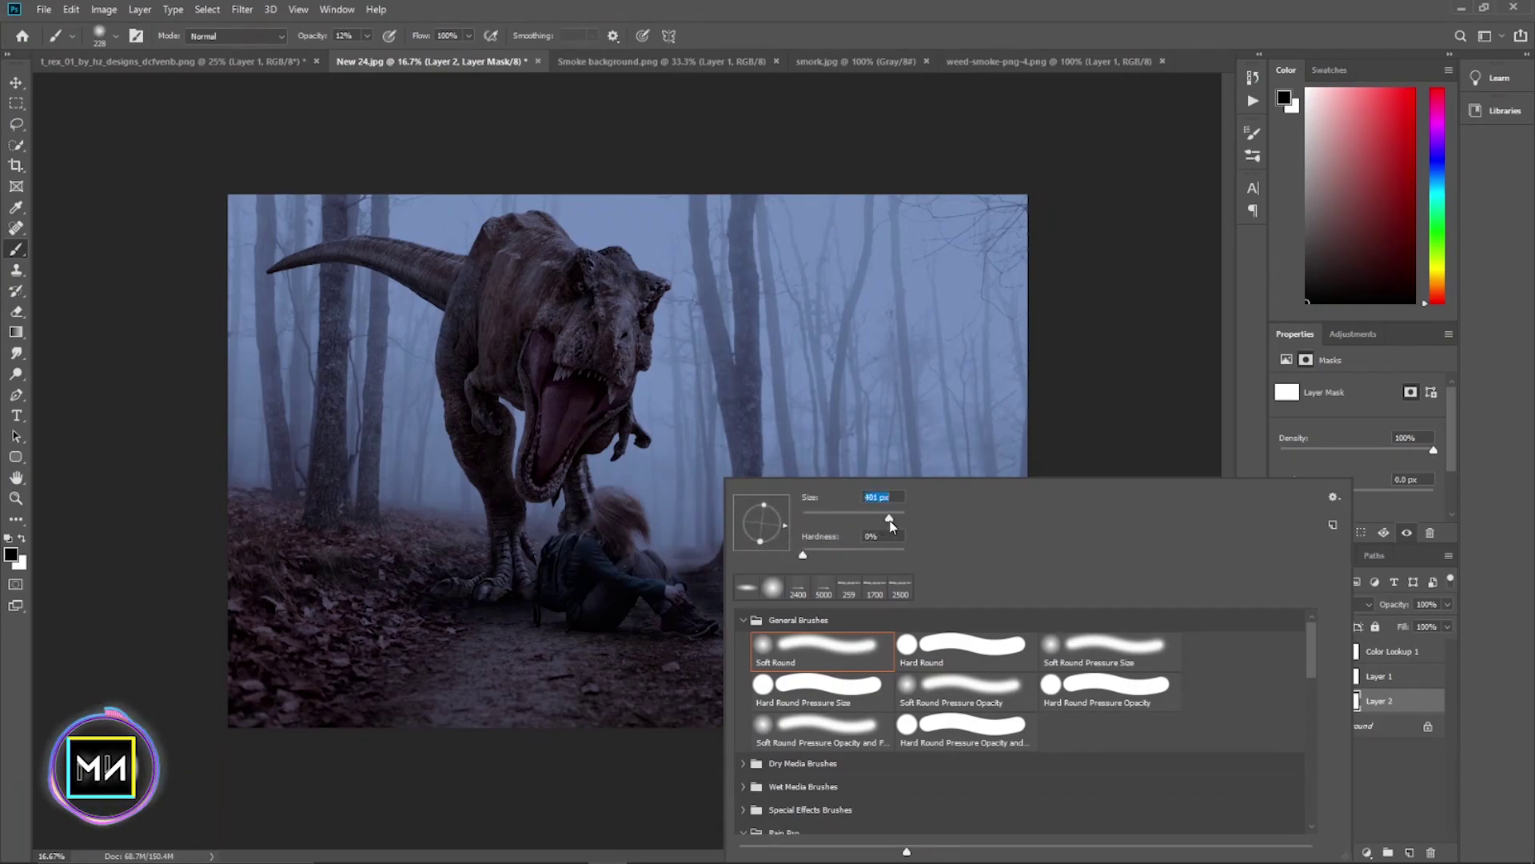
pyautogui.press('Return')
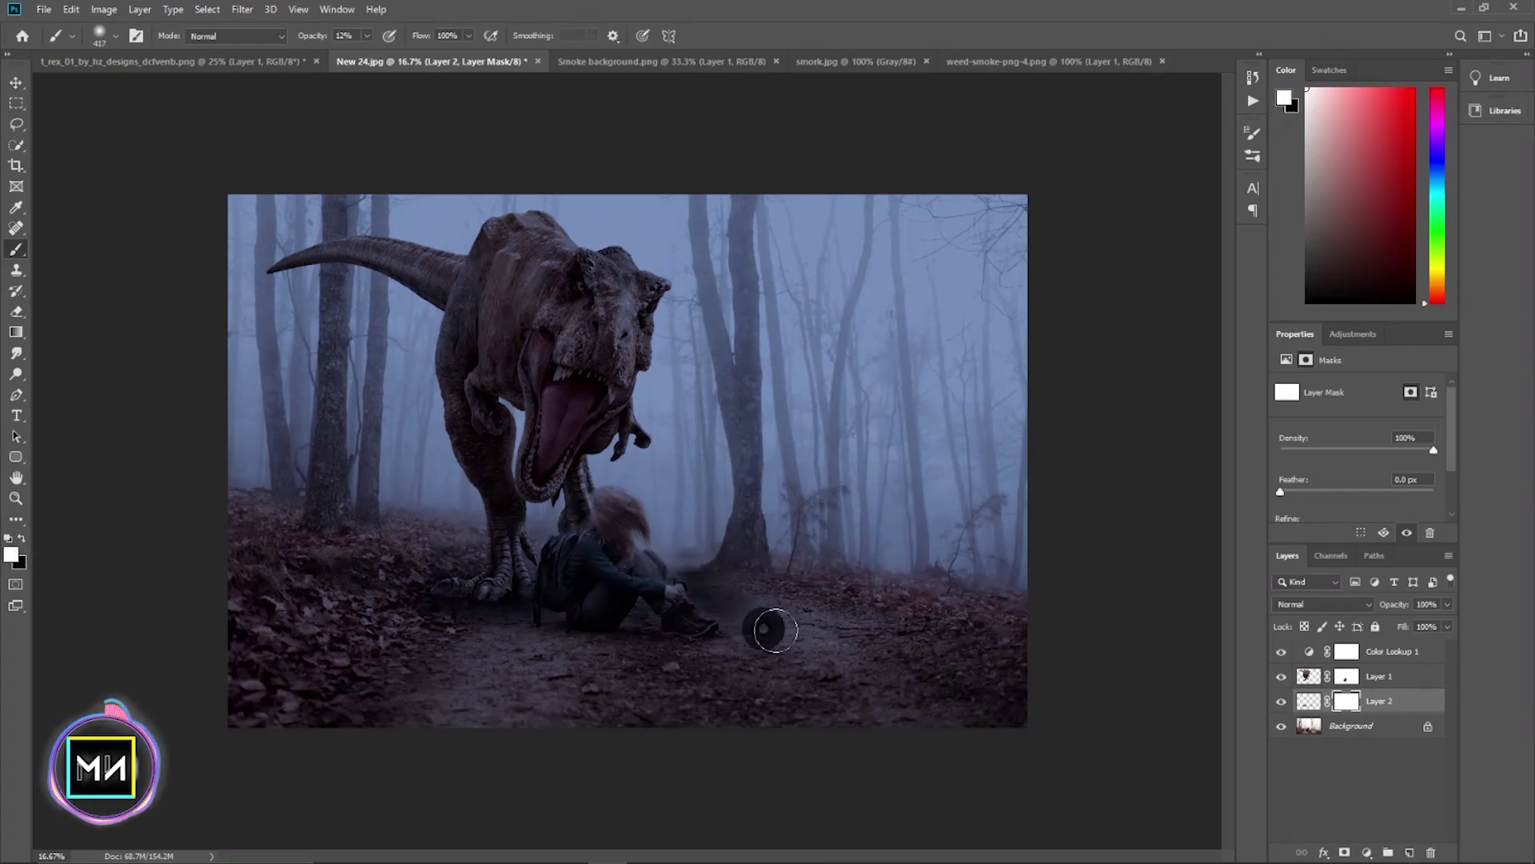
pyautogui.moveTo(775, 631); pyautogui.dragTo(770, 604)
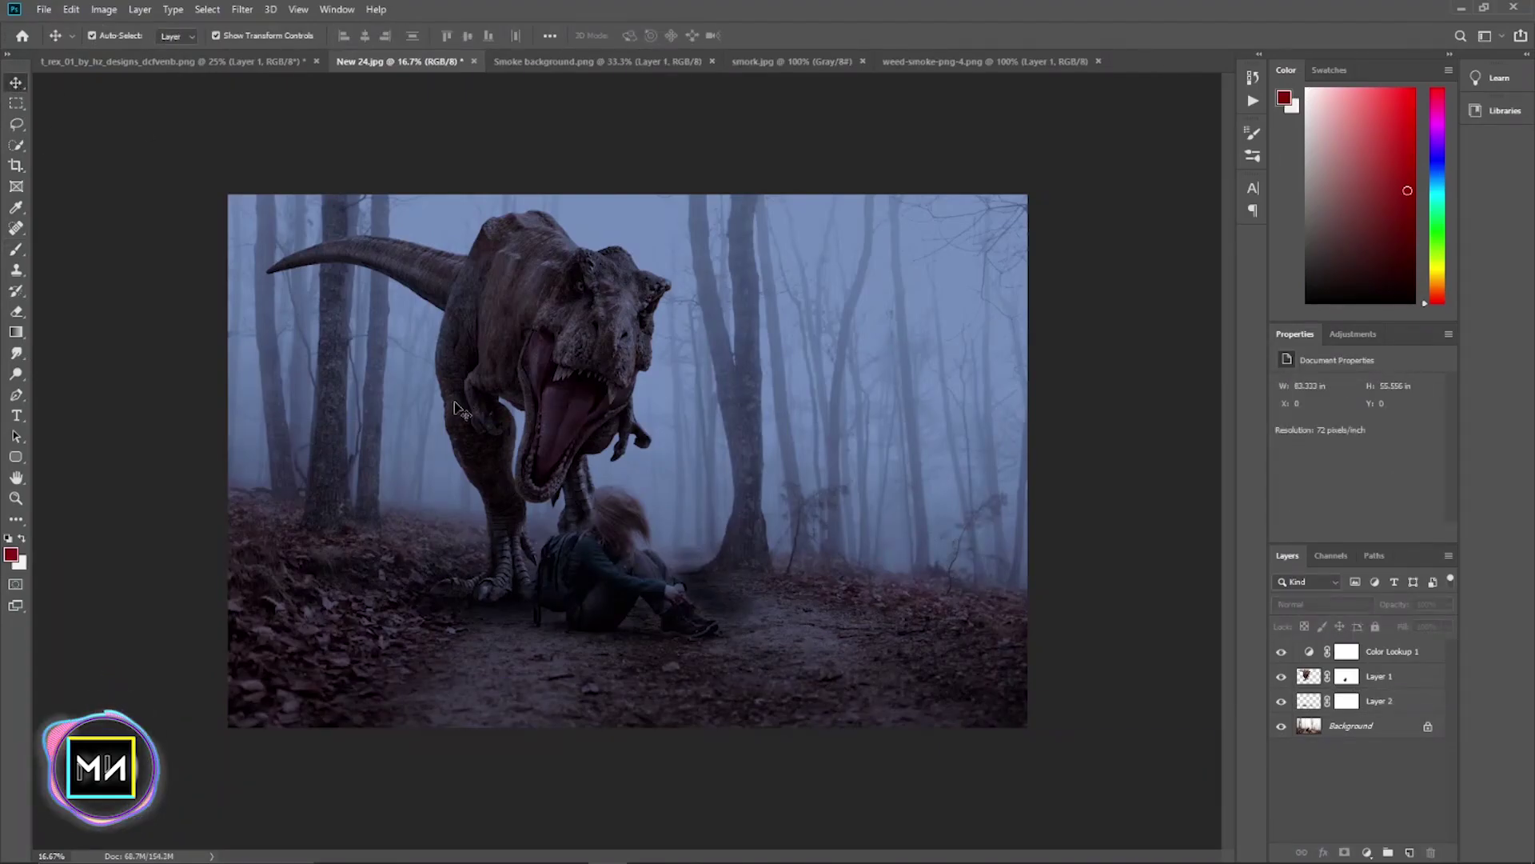
# - Zoom to the T-rex's tail and paint its mask where the tail overlaps the tree trunk
pyautogui.hotkey('ctrl', '+')
pyautogui.hotkey('ctrl', '+')
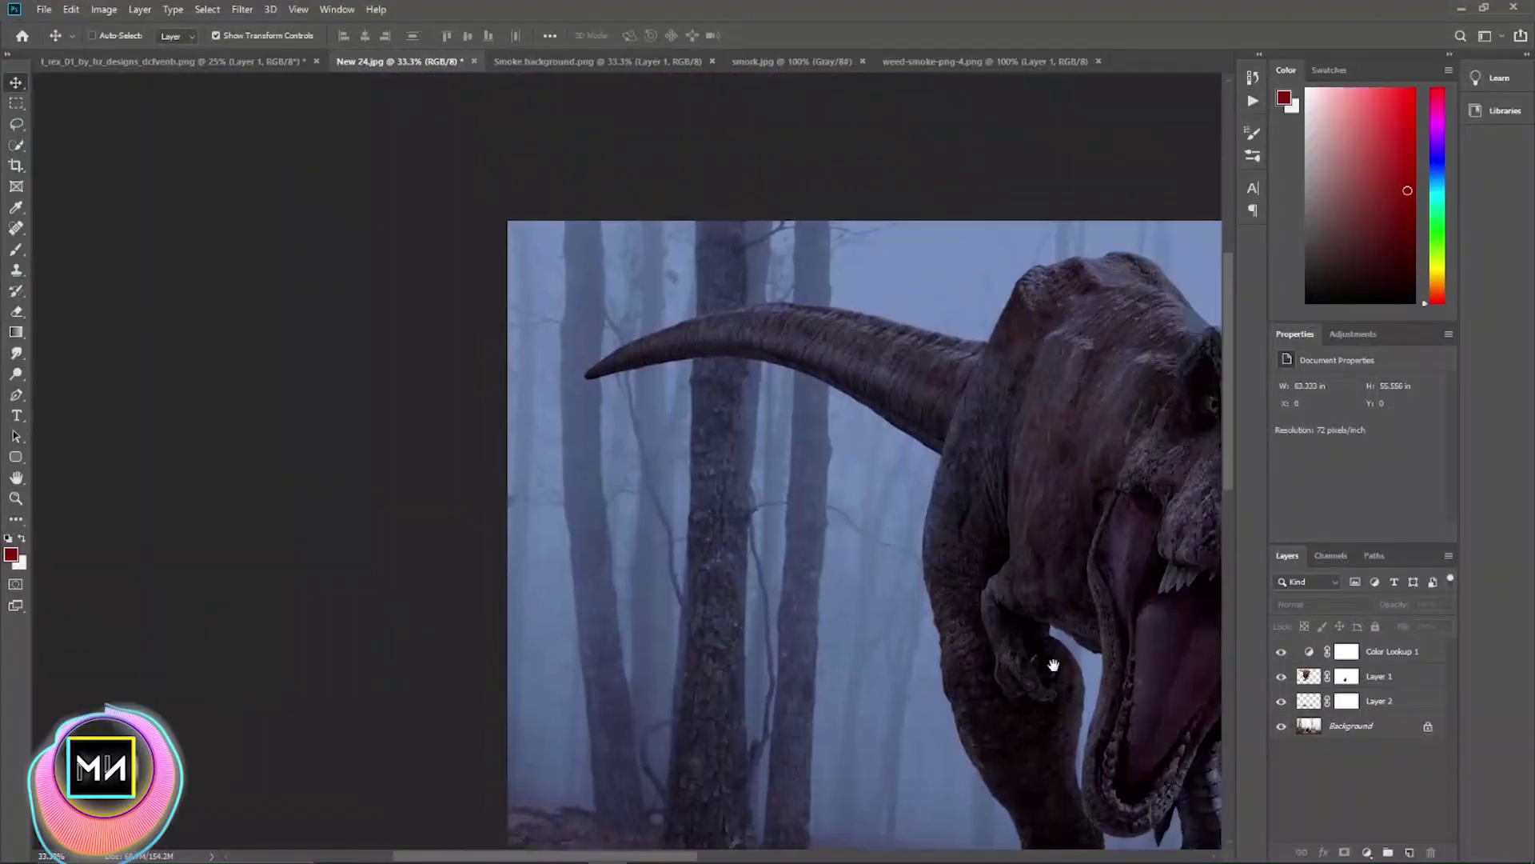
pyautogui.moveTo(1045, 651); pyautogui.dragTo(624, 366)
pyautogui.click(1346, 677)
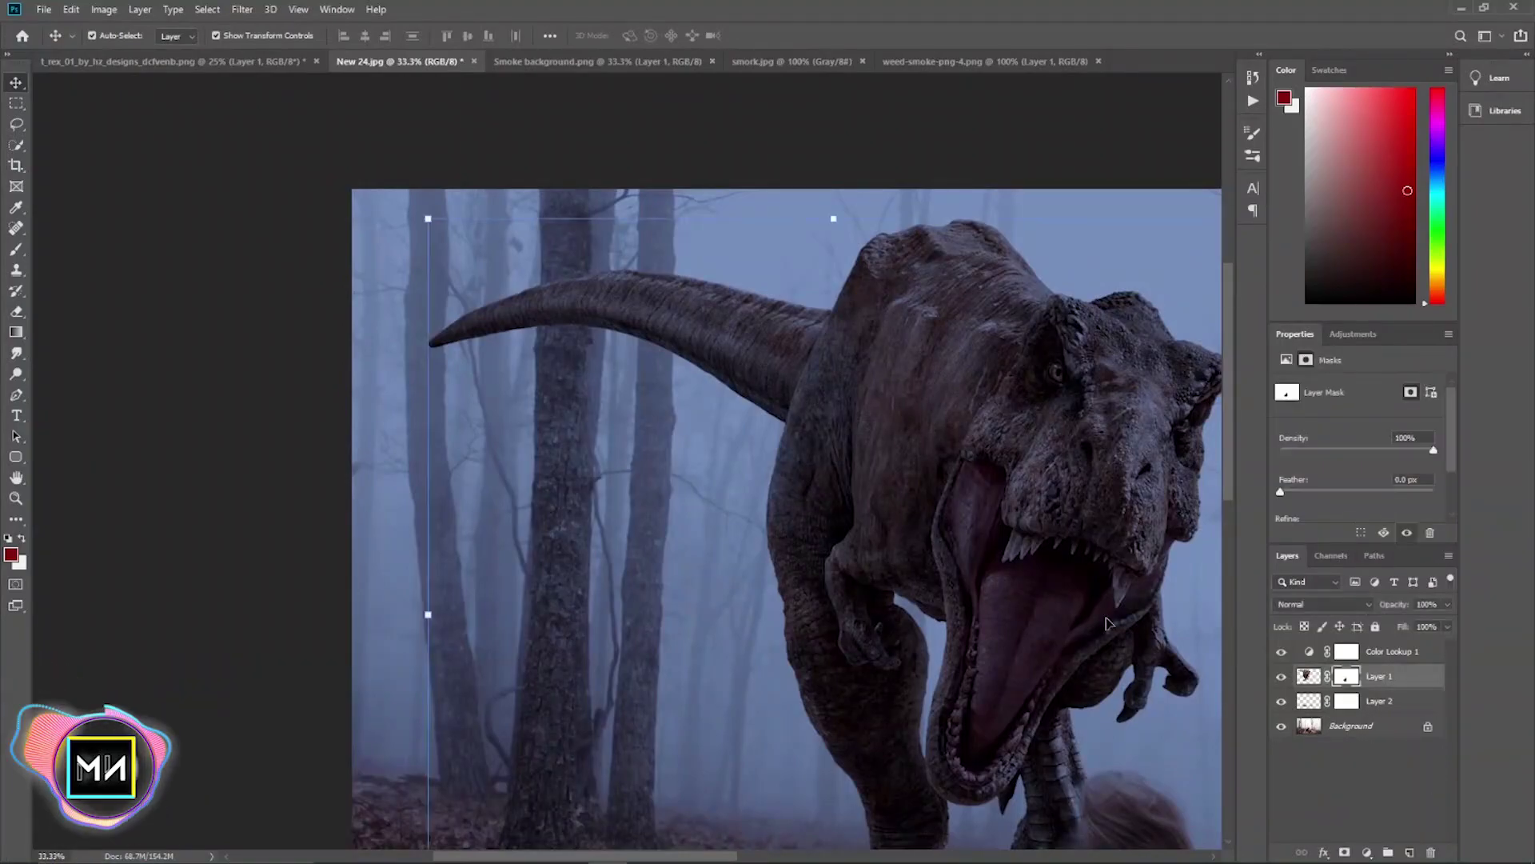
pyautogui.press('b')
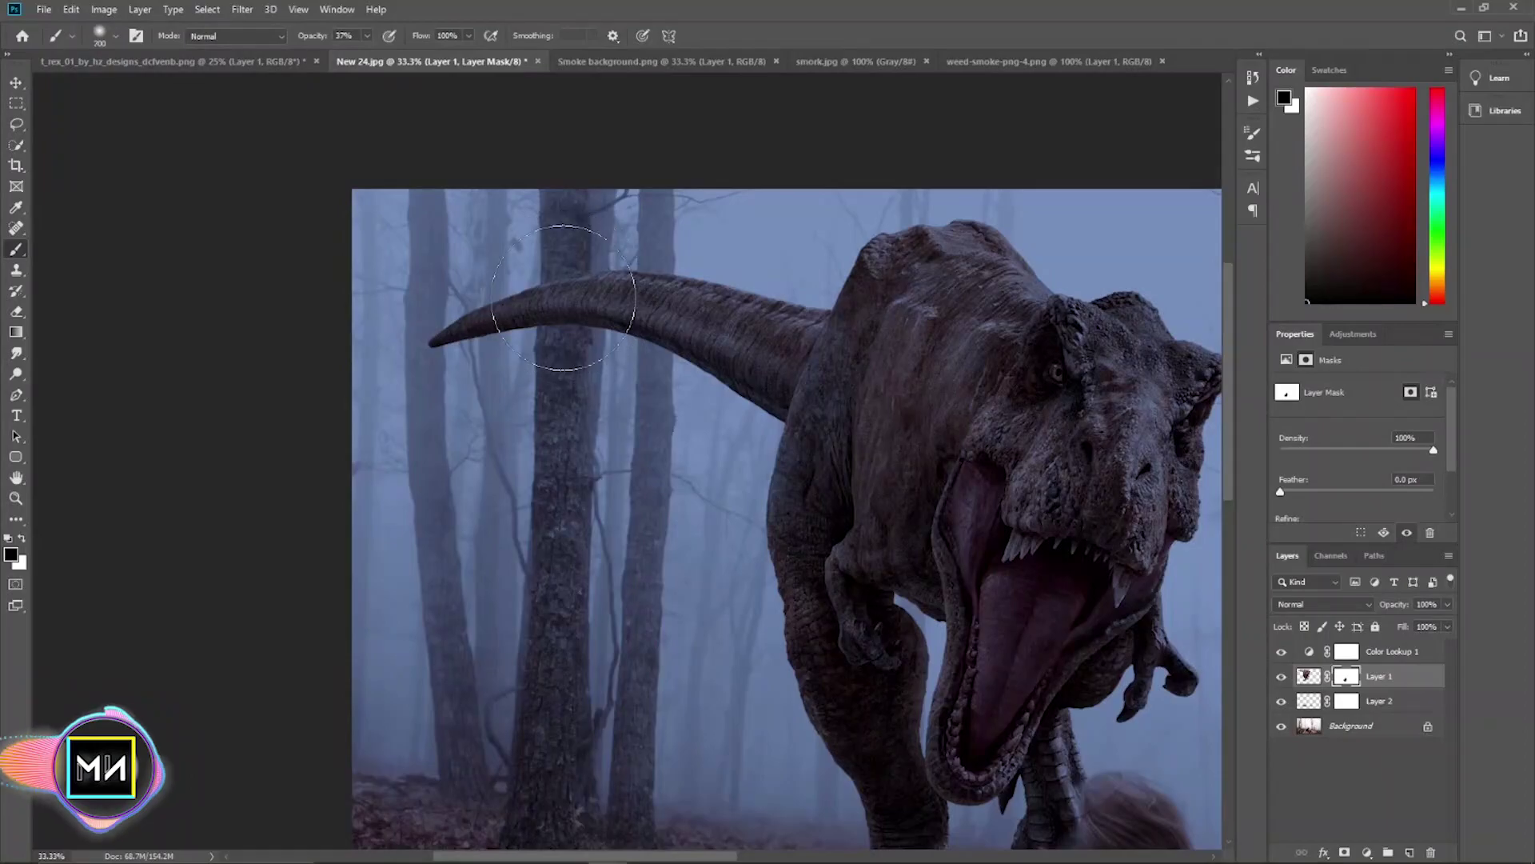
pyautogui.scroll(1, 554, 423)
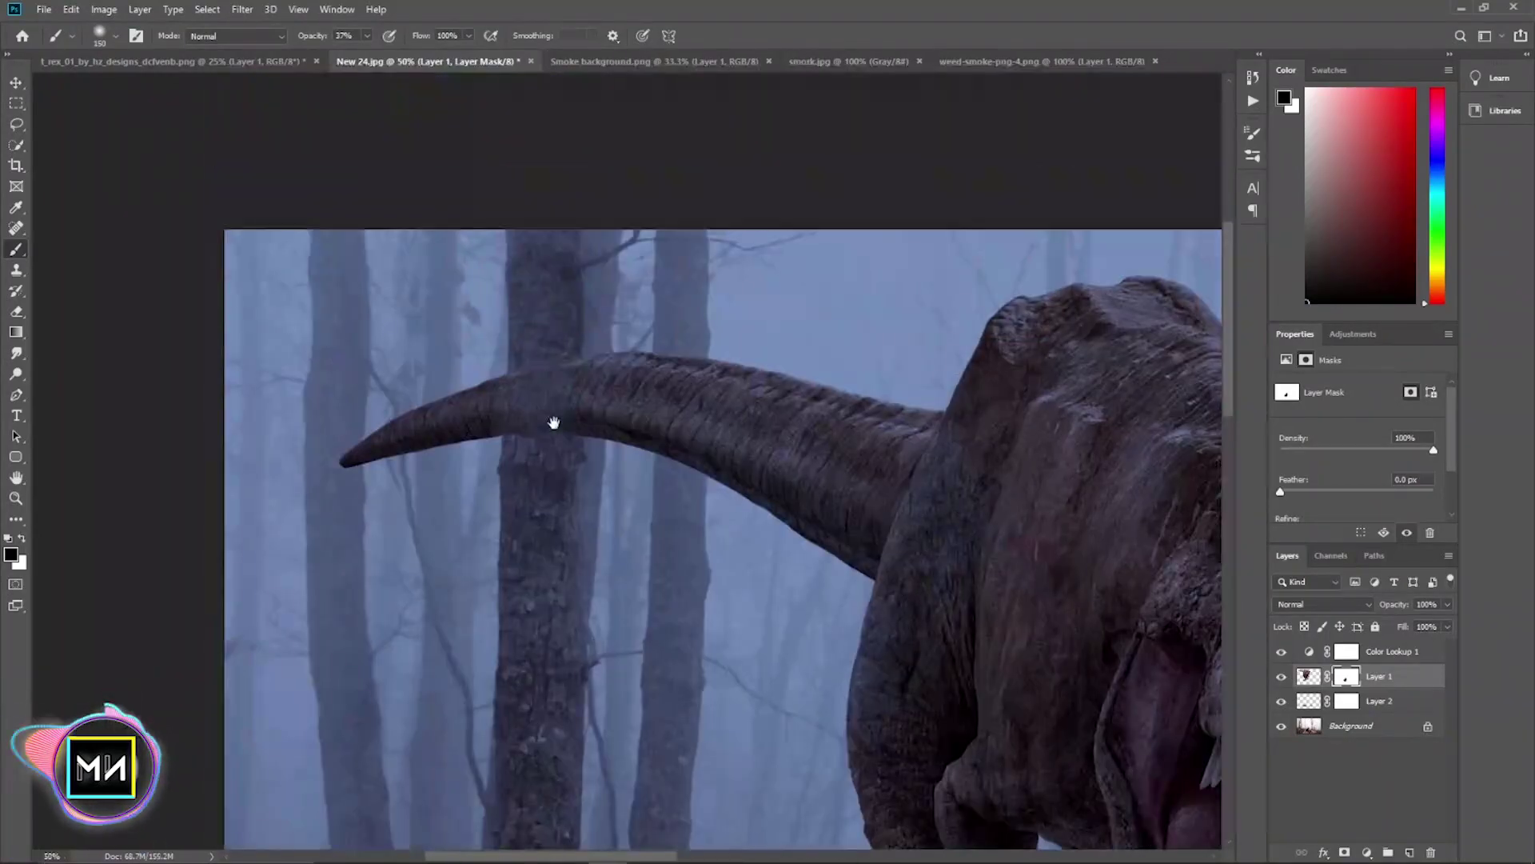
pyautogui.scroll(-2, 548, 378)
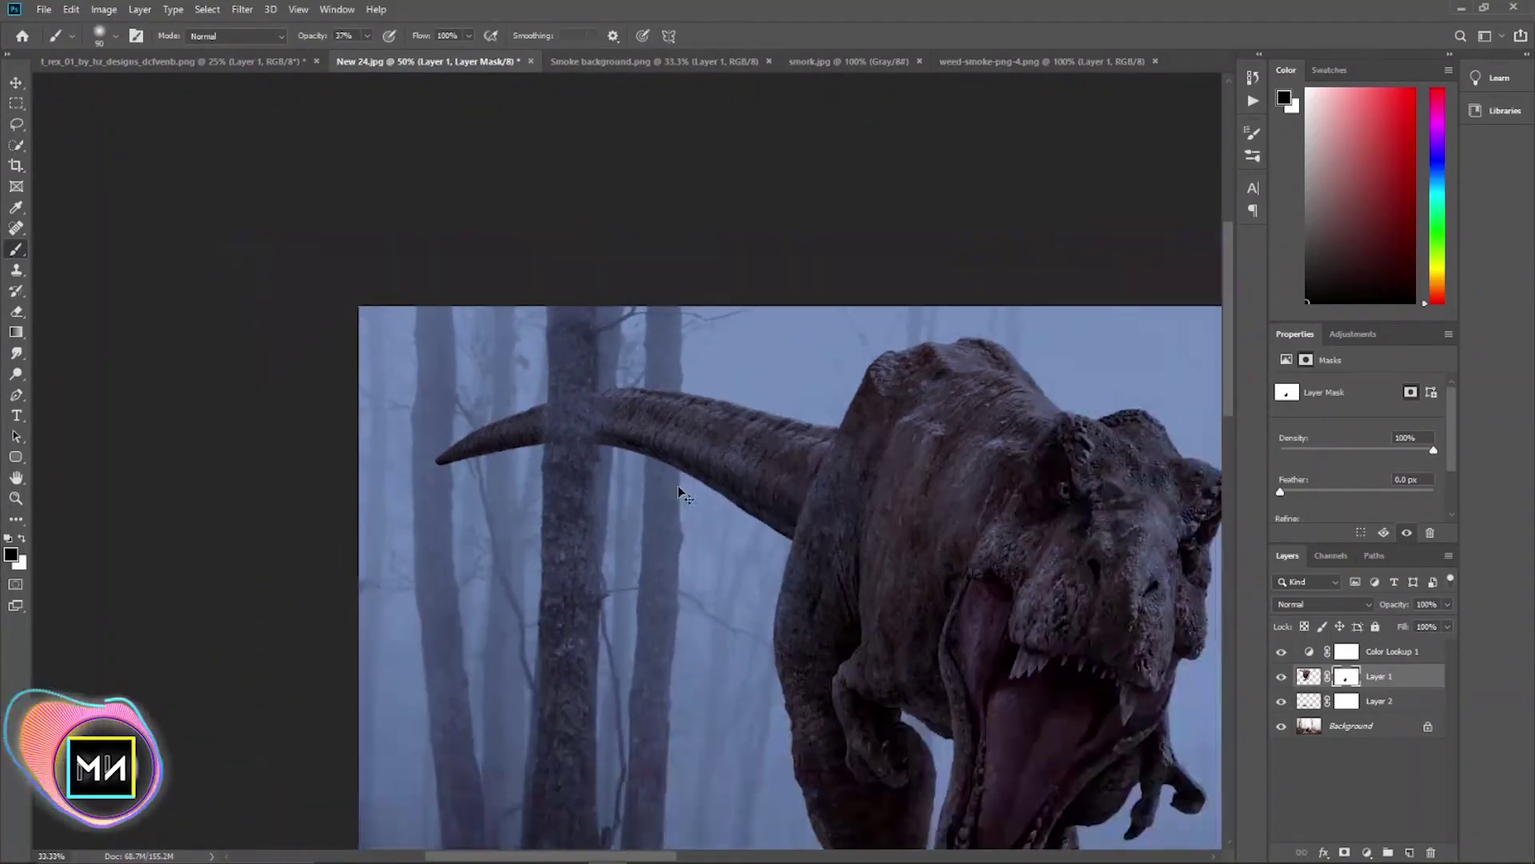
pyautogui.scroll(-2, 362, 258)
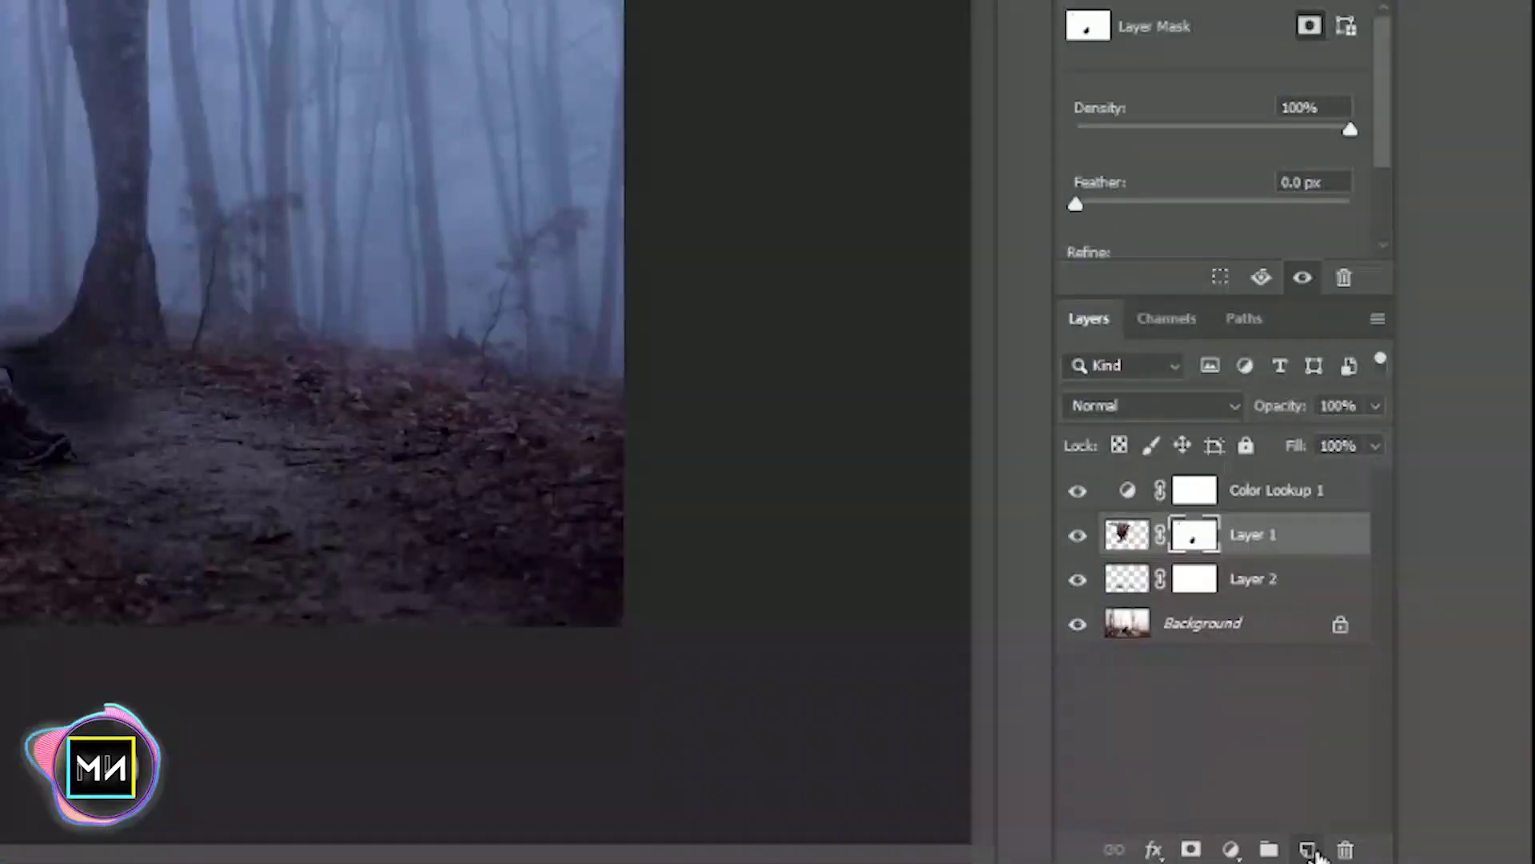
# - Add a new layer above the T-rex, set white as foreground and choose the Gradient tool
pyautogui.click(1409, 852)
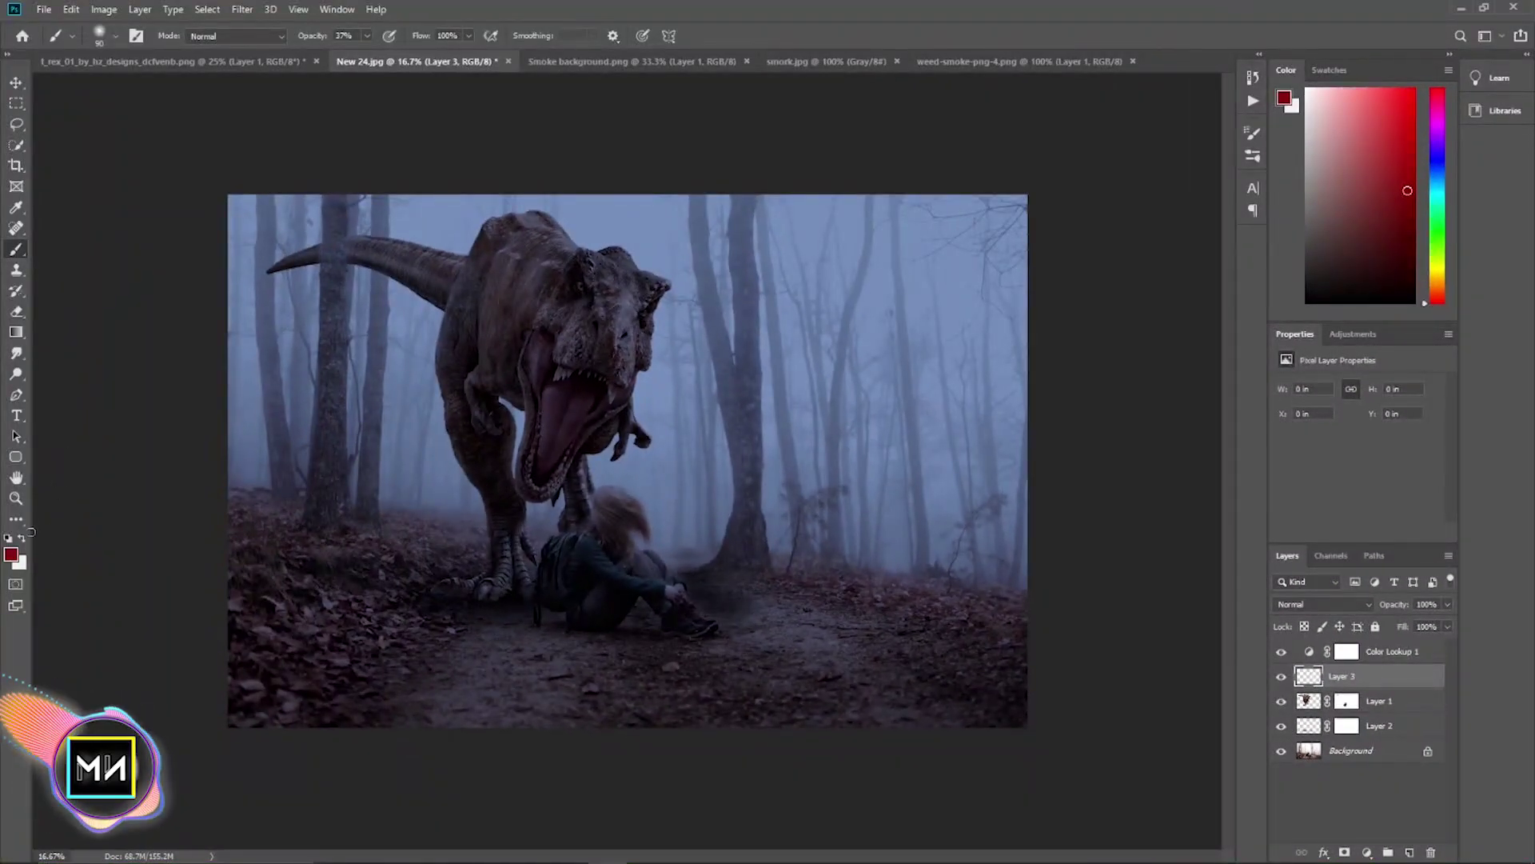
pyautogui.write('ffffff')
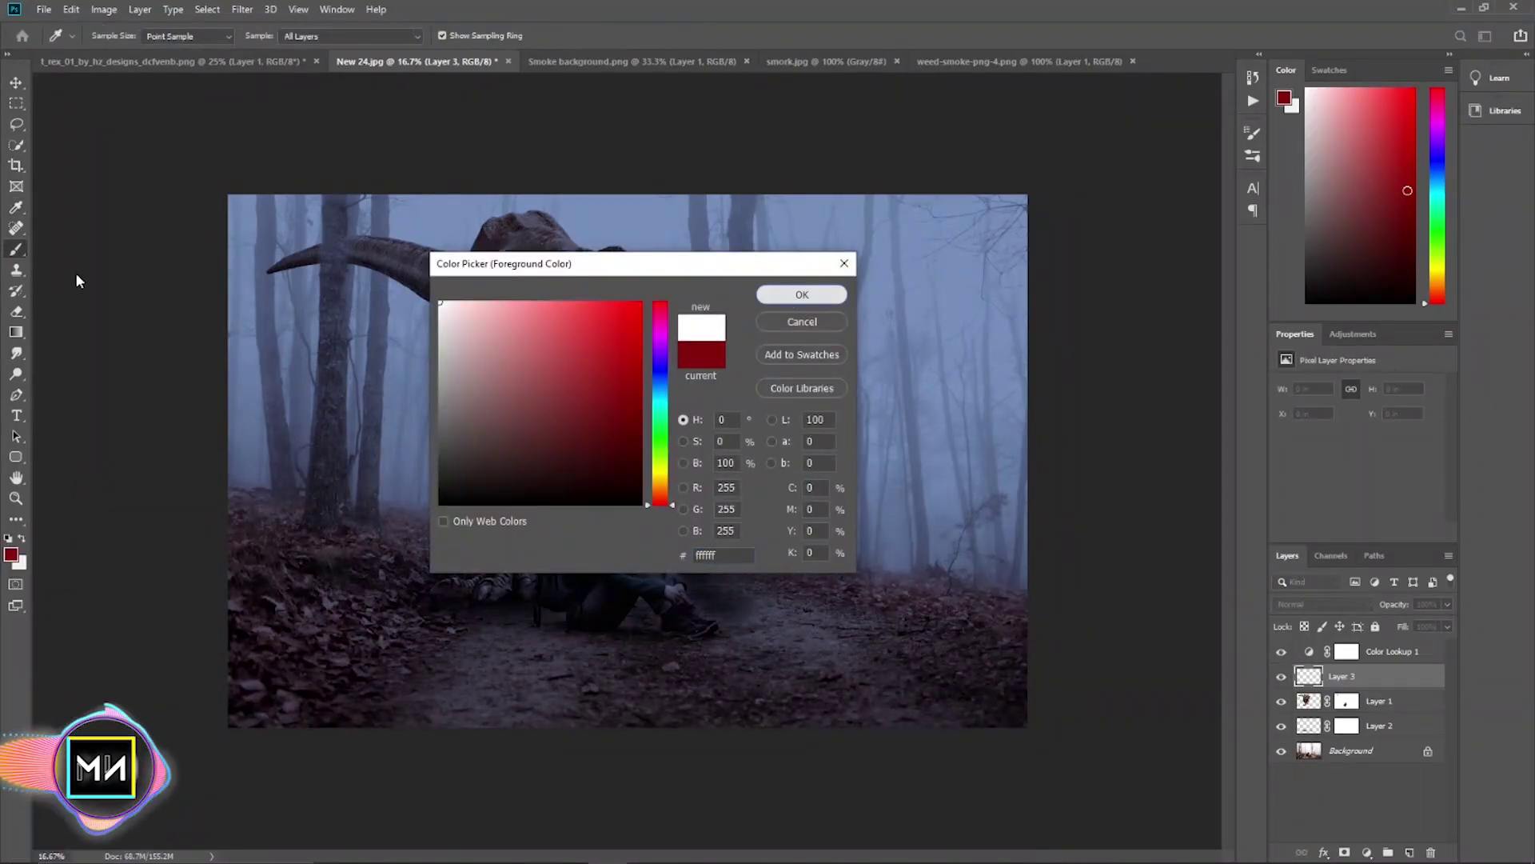
pyautogui.press('Return')
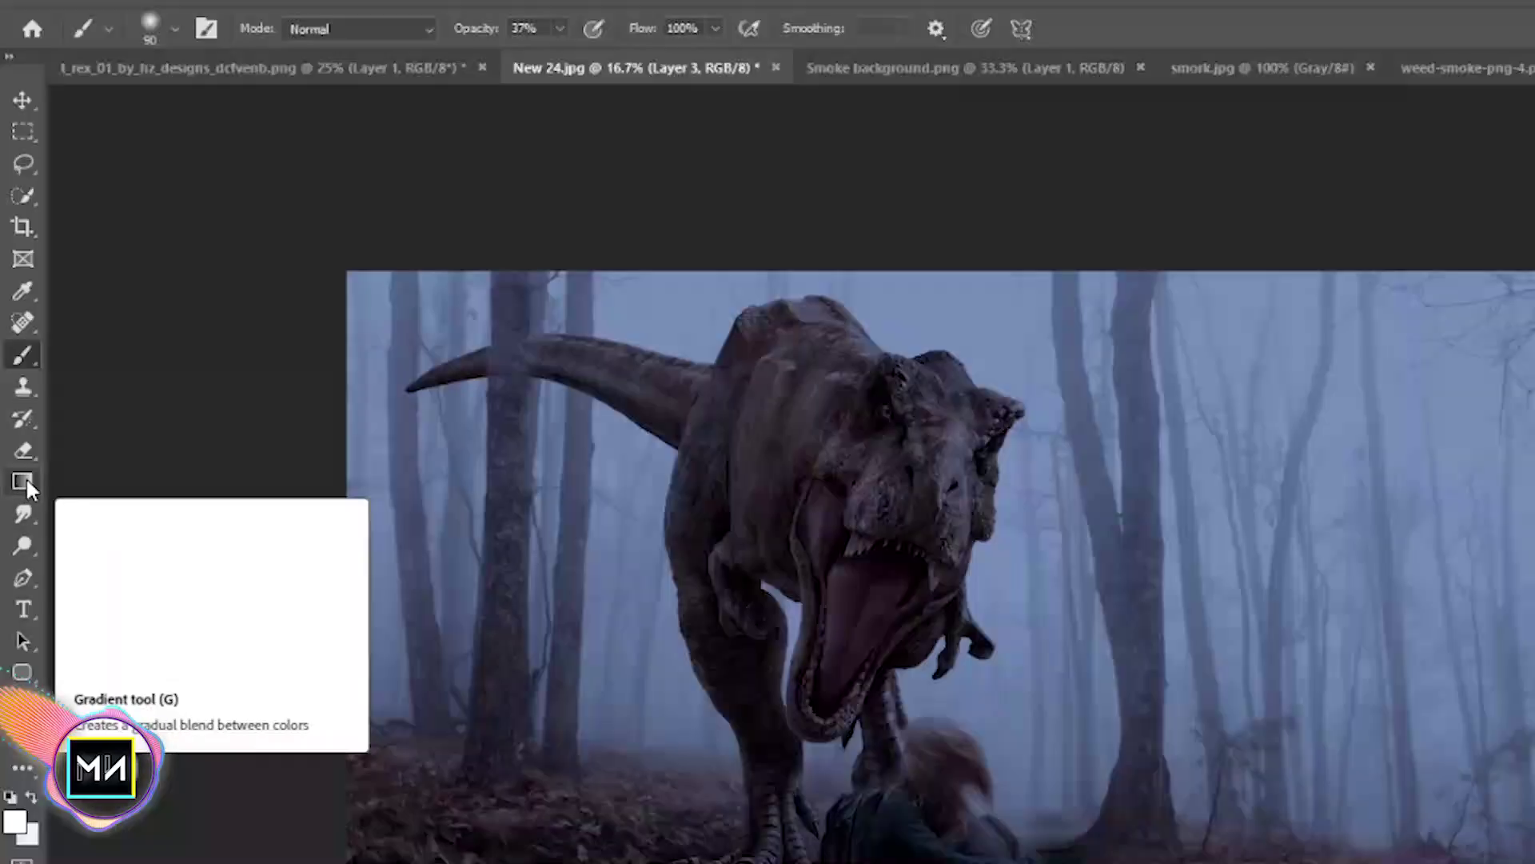
pyautogui.click(16, 332)
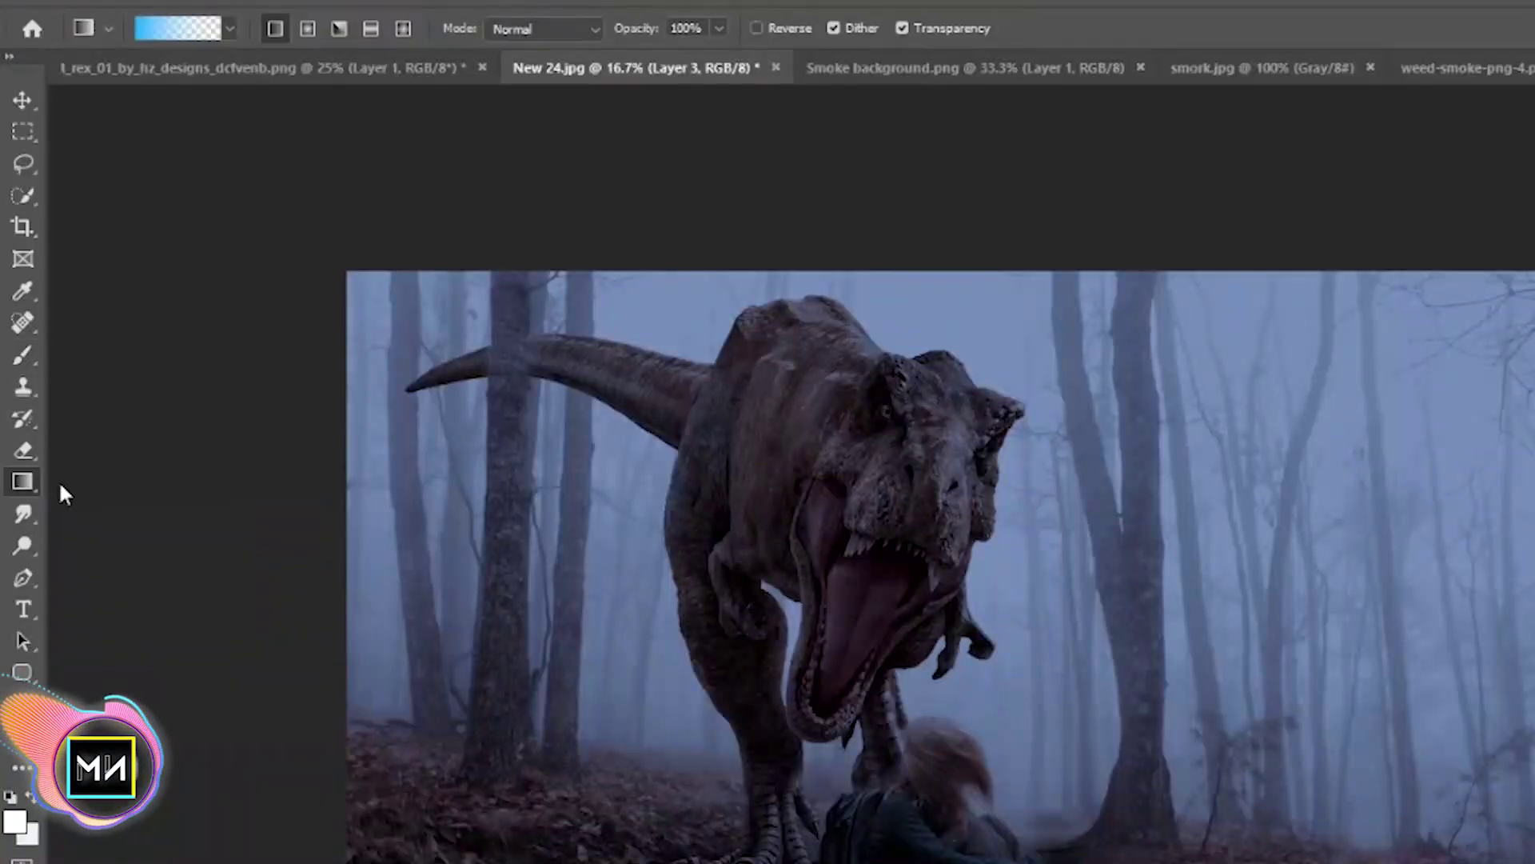
pyautogui.rightClick(22, 481)
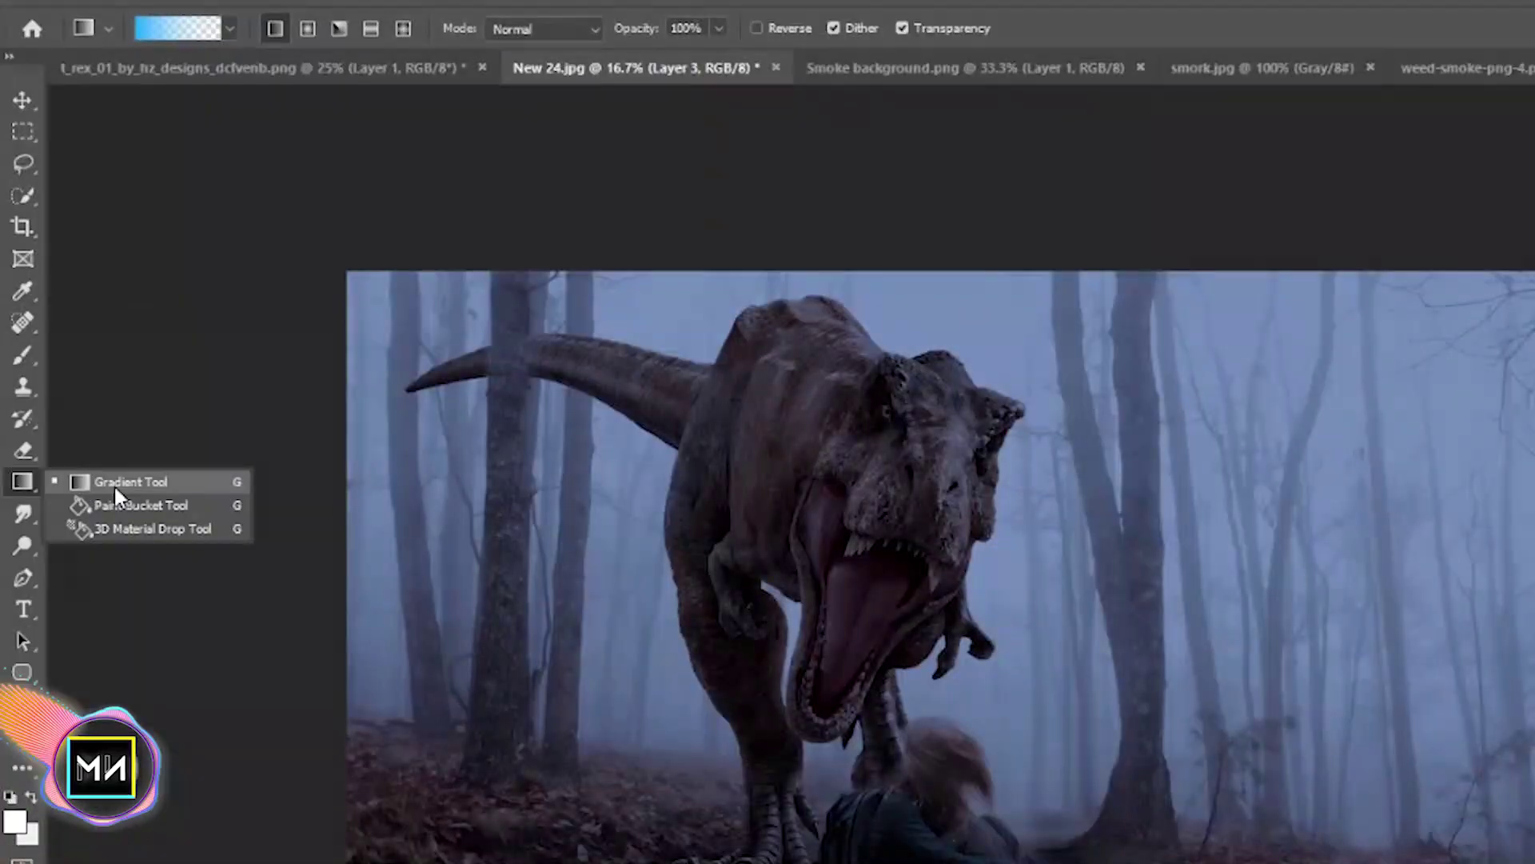
pyautogui.click(114, 481)
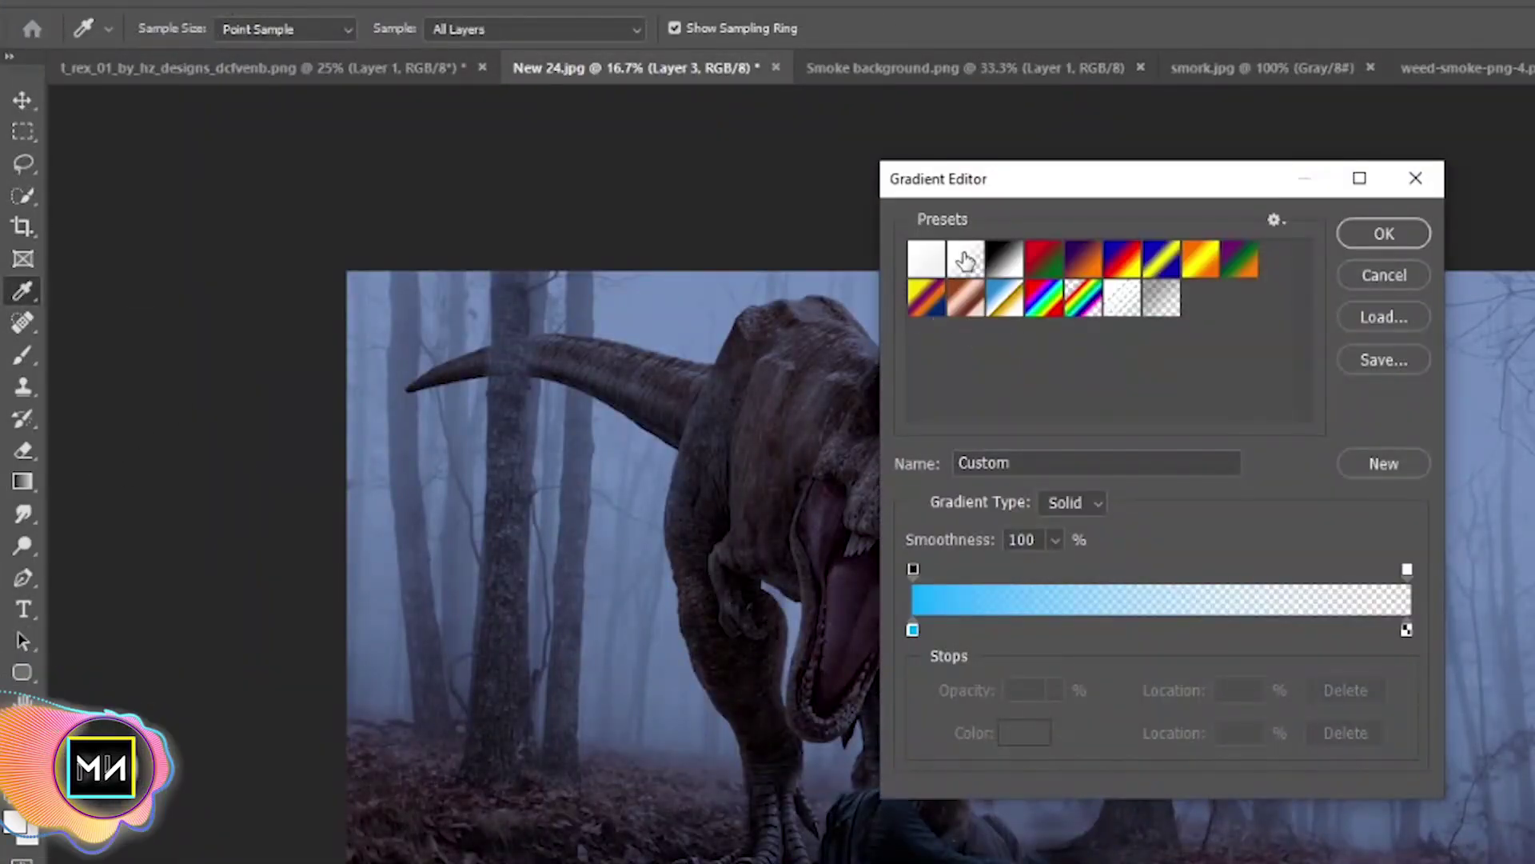
# - Set a Foreground to Transparent gradient with a light grey stop and draw fog from the left
pyautogui.click(966, 260)
pyautogui.click(913, 630)
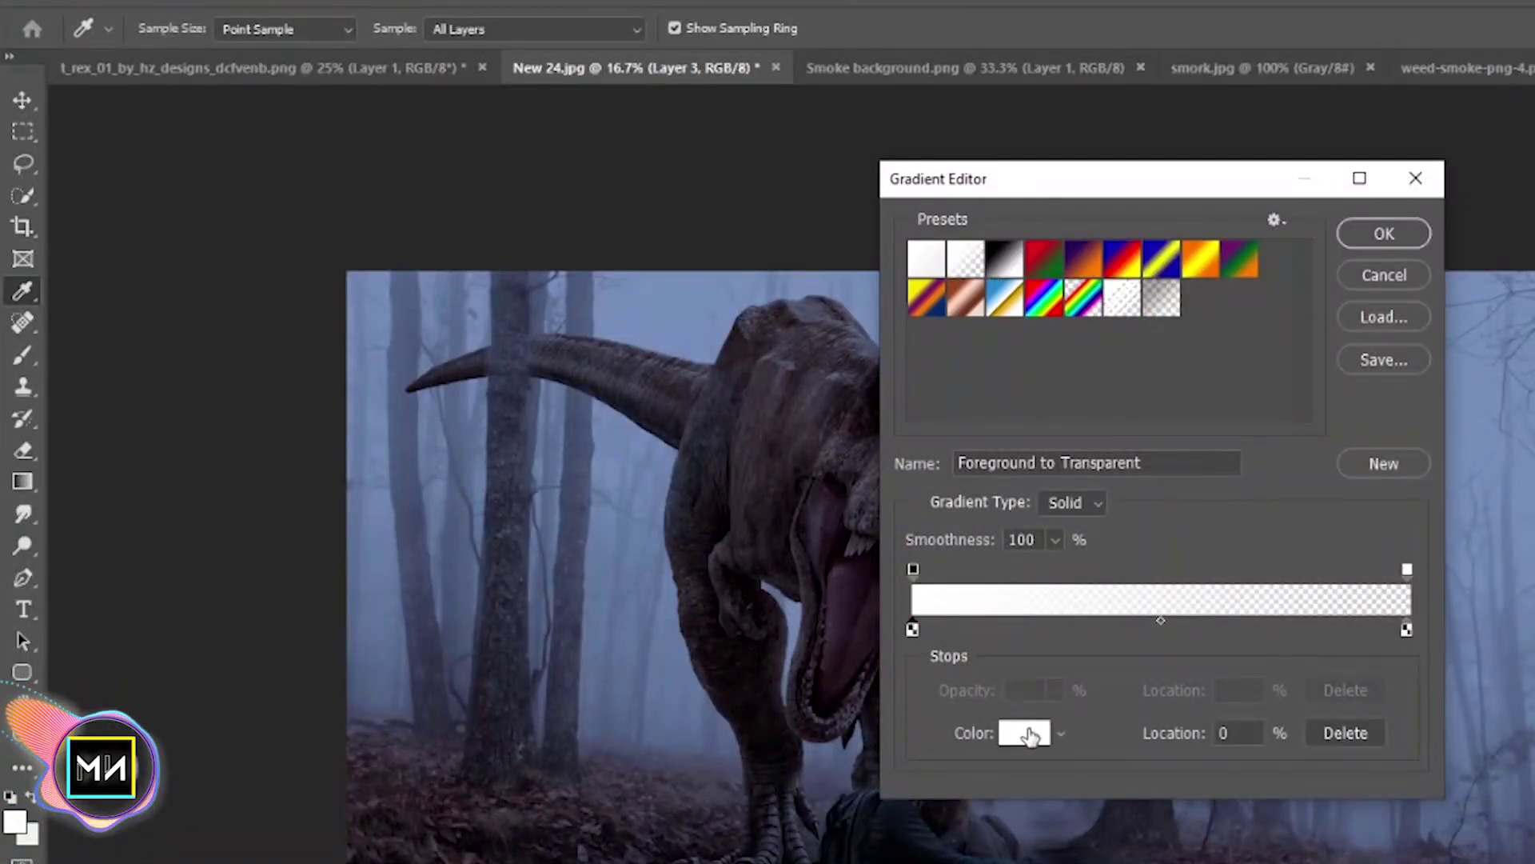
pyautogui.click(1024, 732)
pyautogui.moveTo(936, 517); pyautogui.dragTo(586, 498)
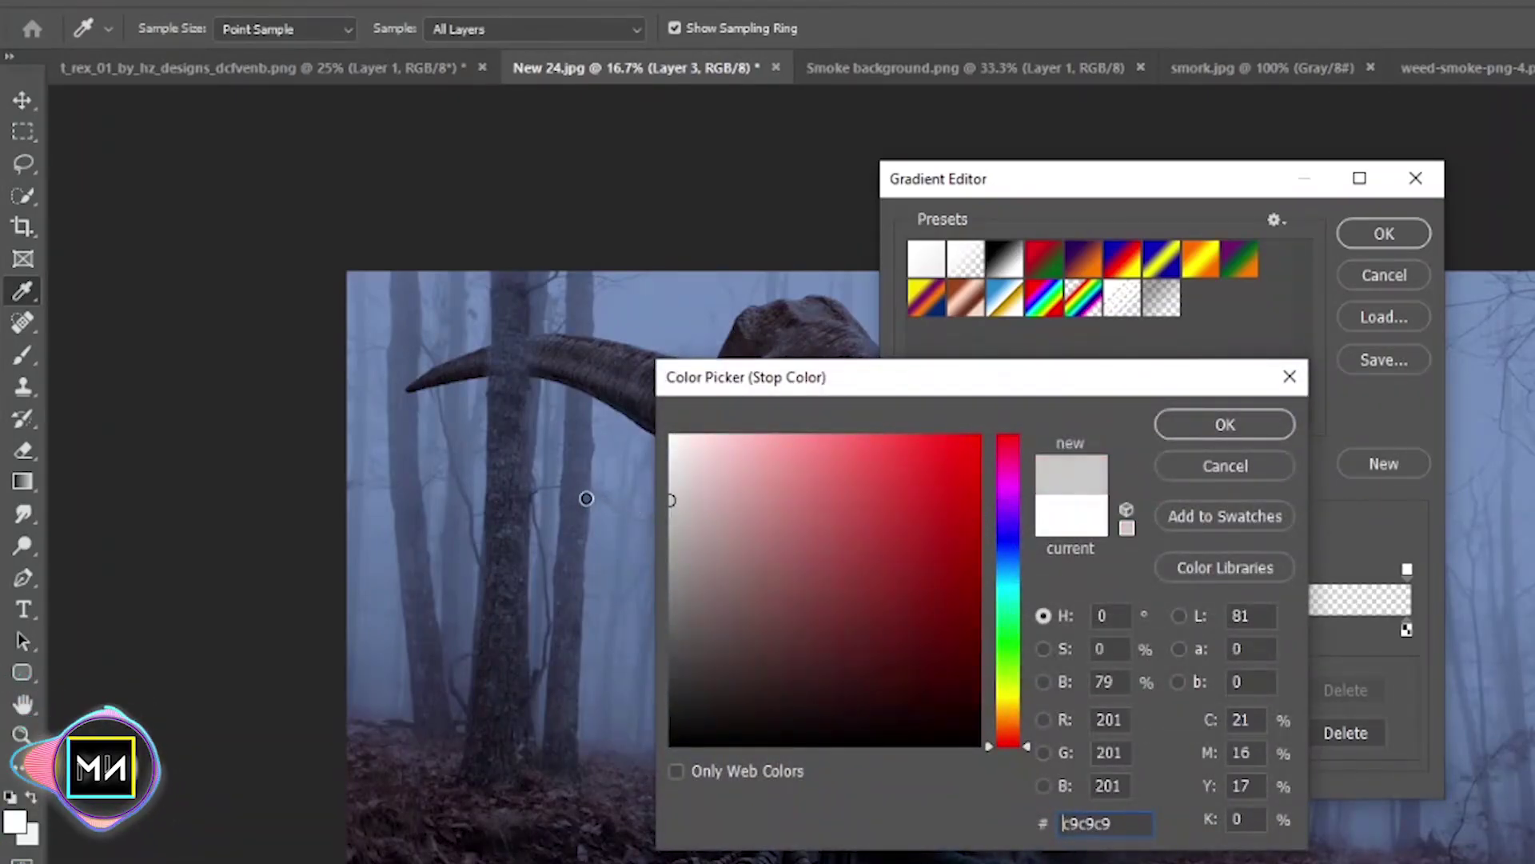
pyautogui.click(408, 331)
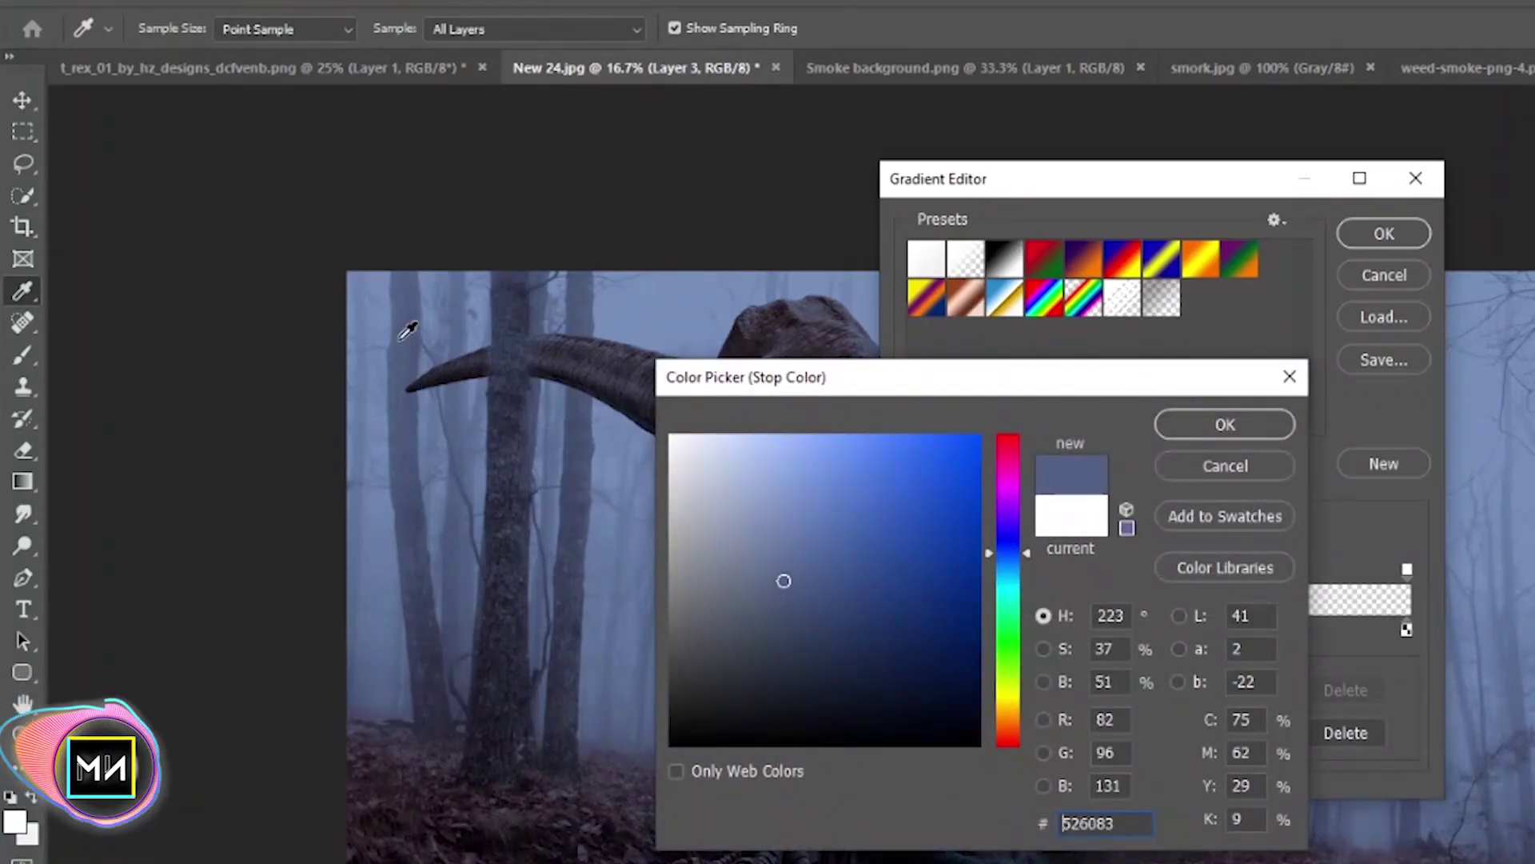
pyautogui.moveTo(637, 549); pyautogui.dragTo(583, 491)
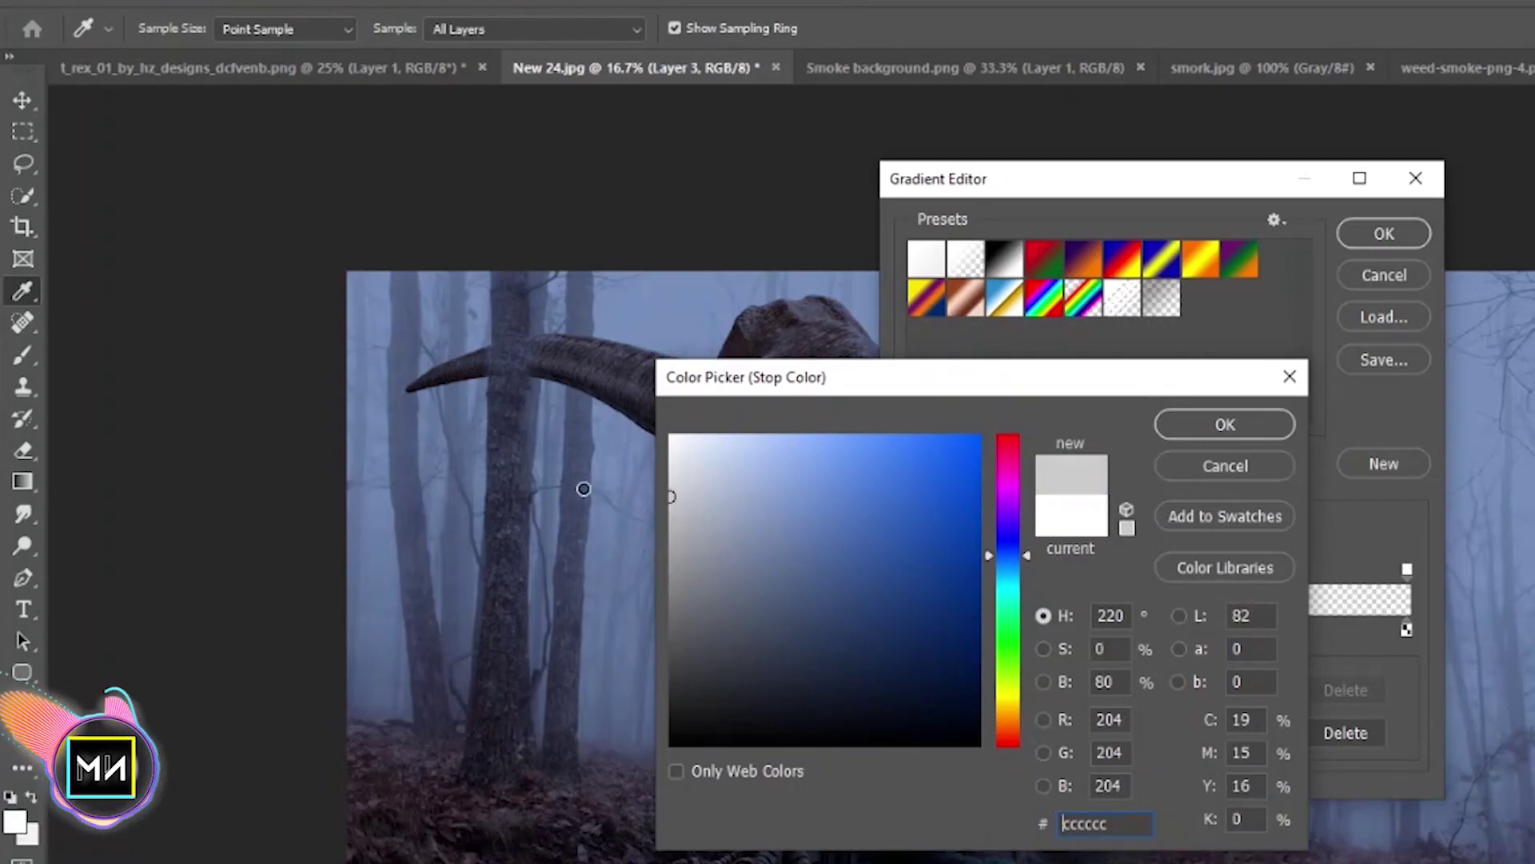
pyautogui.click(1188, 423)
pyautogui.click(1382, 234)
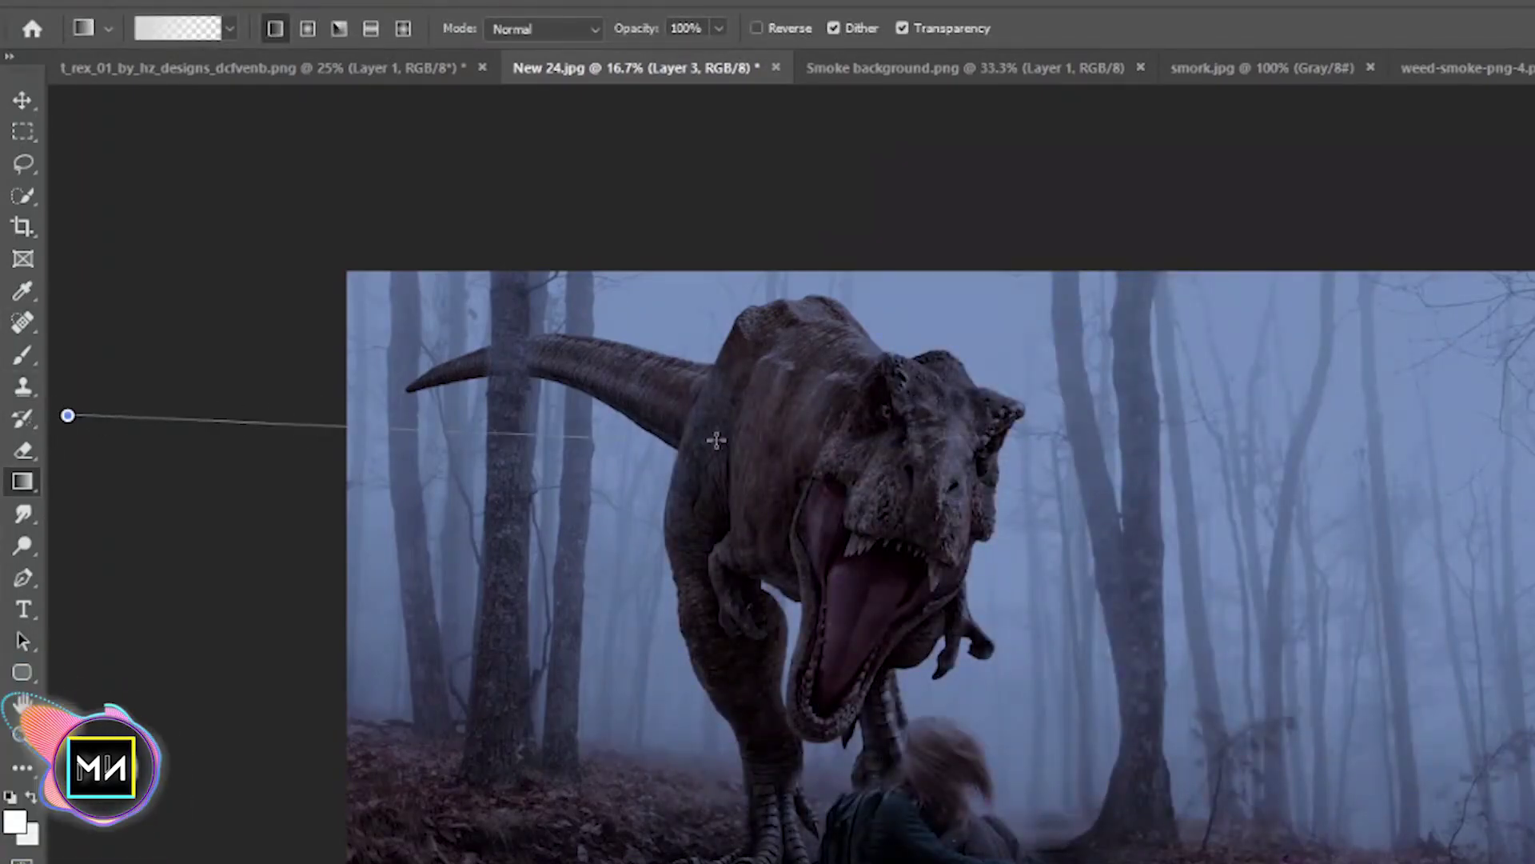
pyautogui.moveTo(716, 439); pyautogui.dragTo(735, 411)
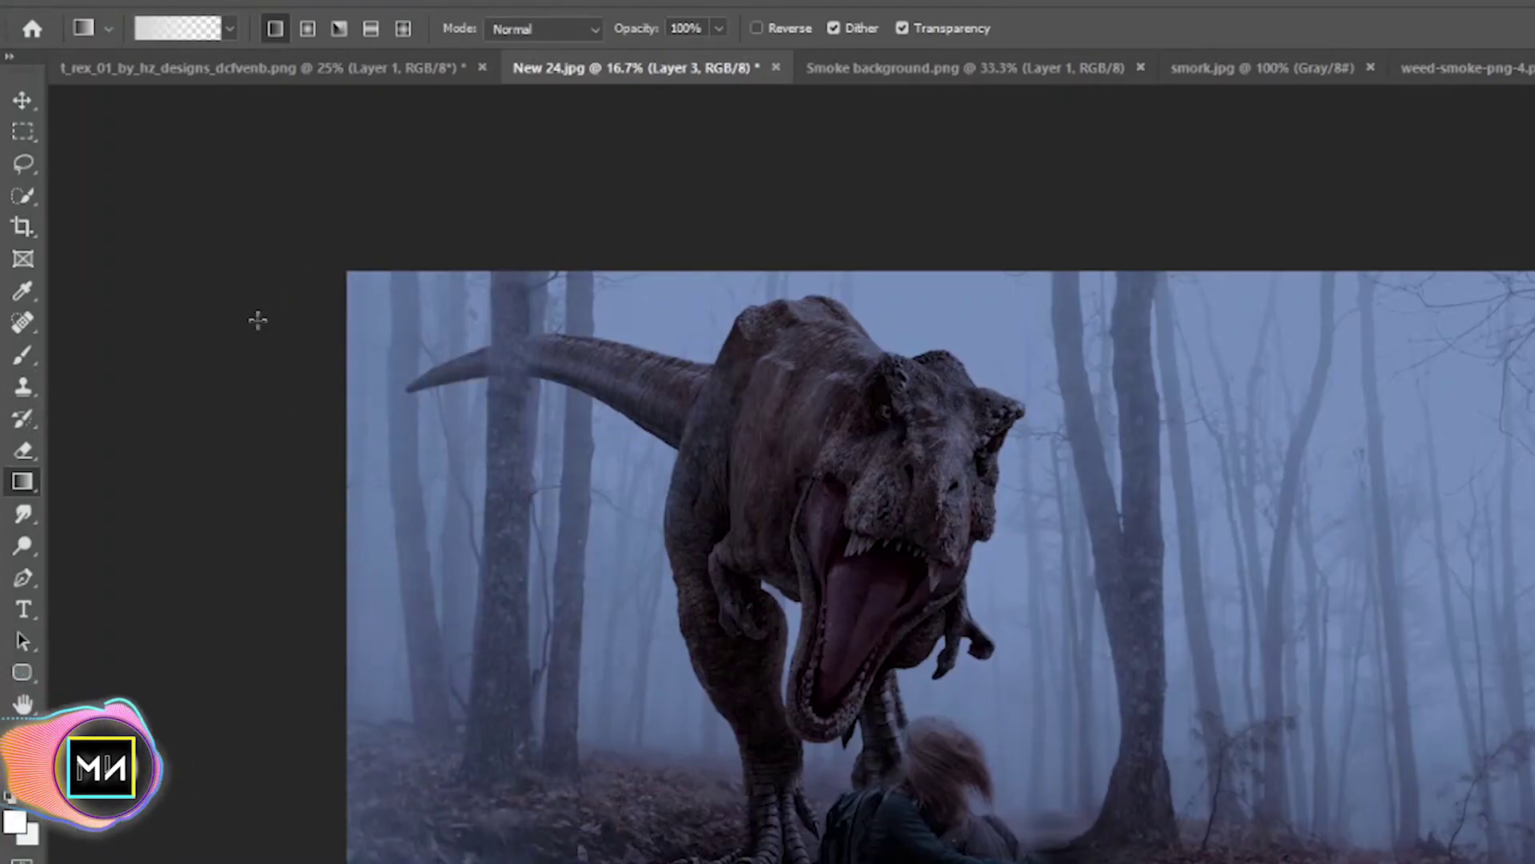
pyautogui.hotkey('ctrl', 'z')
pyautogui.moveTo(272, 342); pyautogui.dragTo(820, 432)
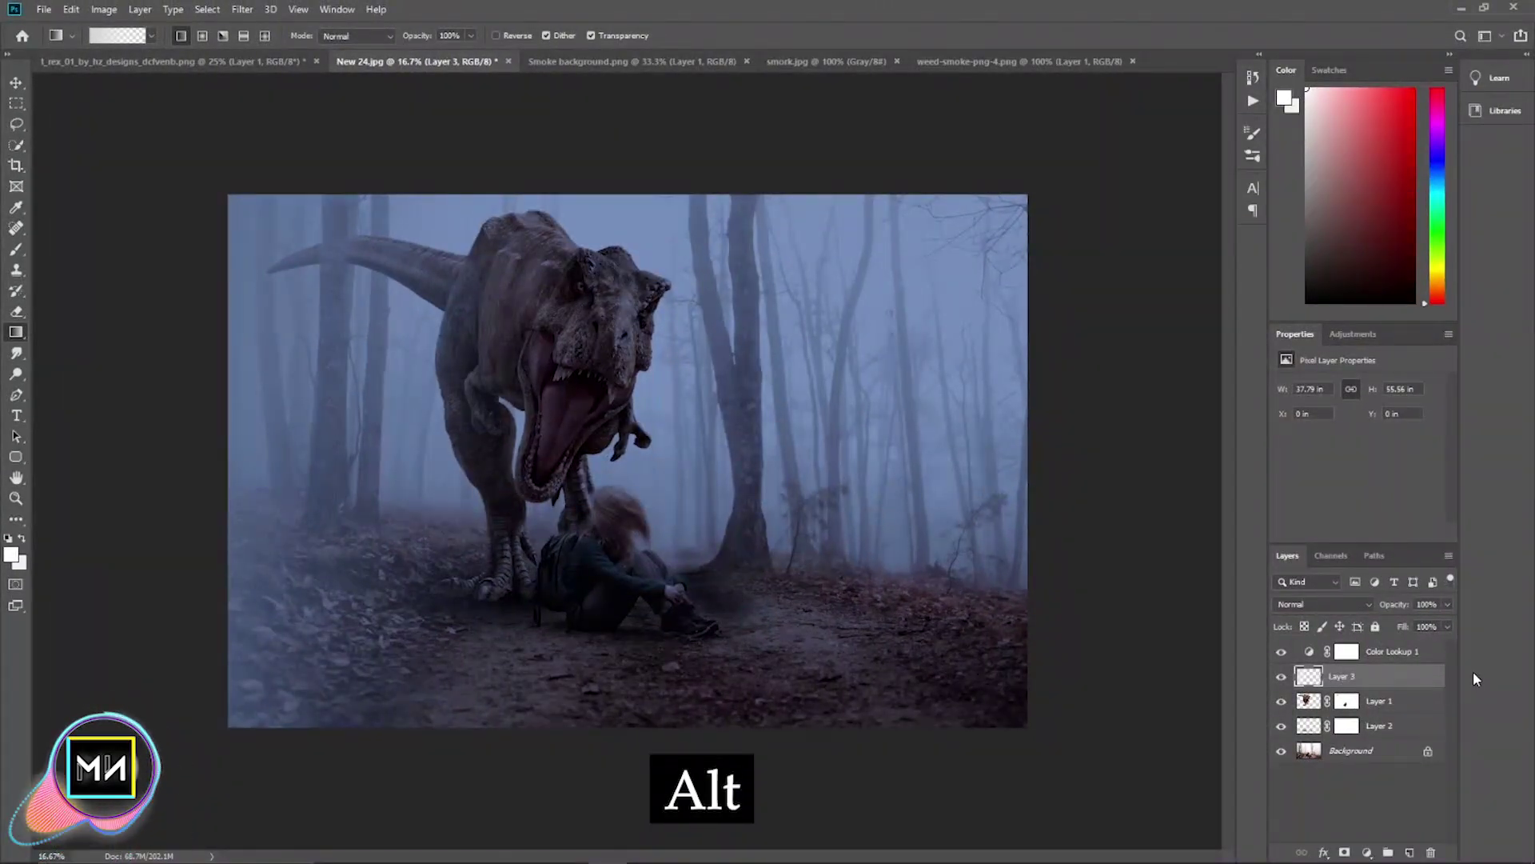
# - Clip the fog layer to the T-rex and brush low-opacity haze across the dinosaur's body
pyautogui.keyDown('alt'); pyautogui.click(1374, 686); pyautogui.keyUp('alt')
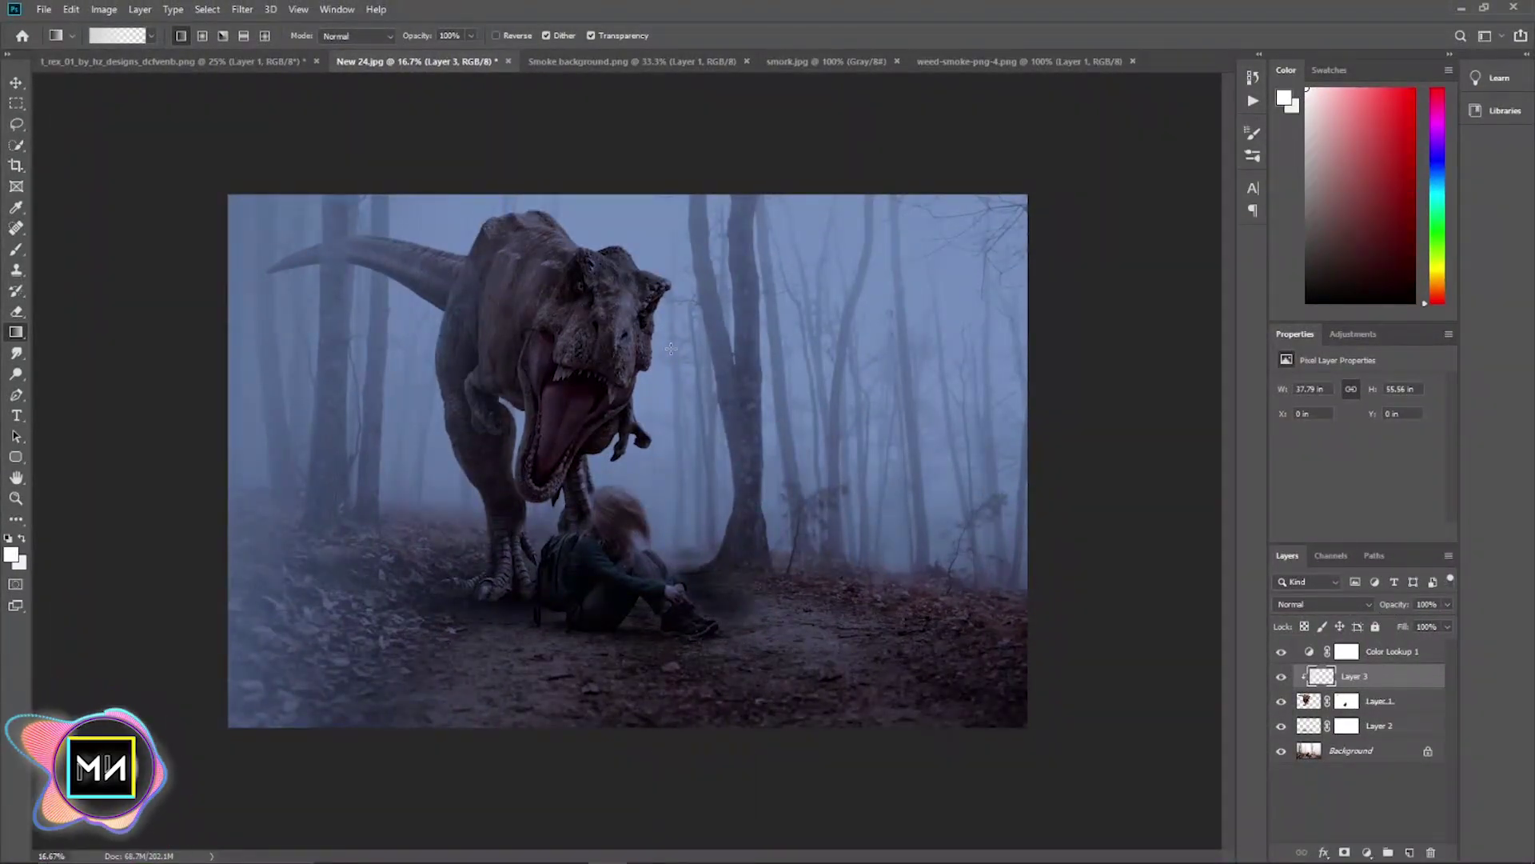
pyautogui.press('b')
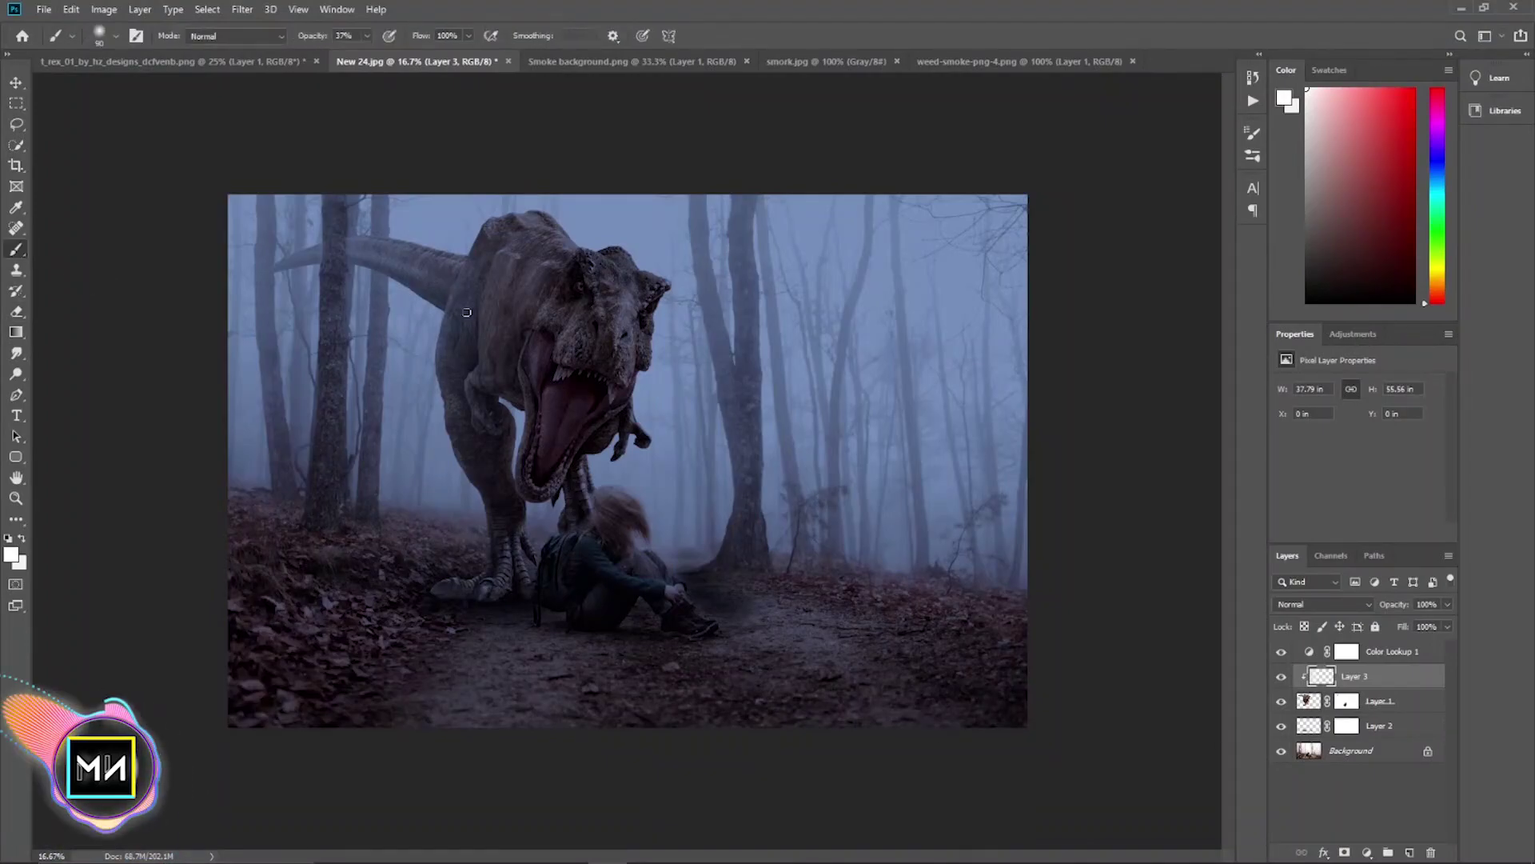
pyautogui.scroll(2, 467, 312)
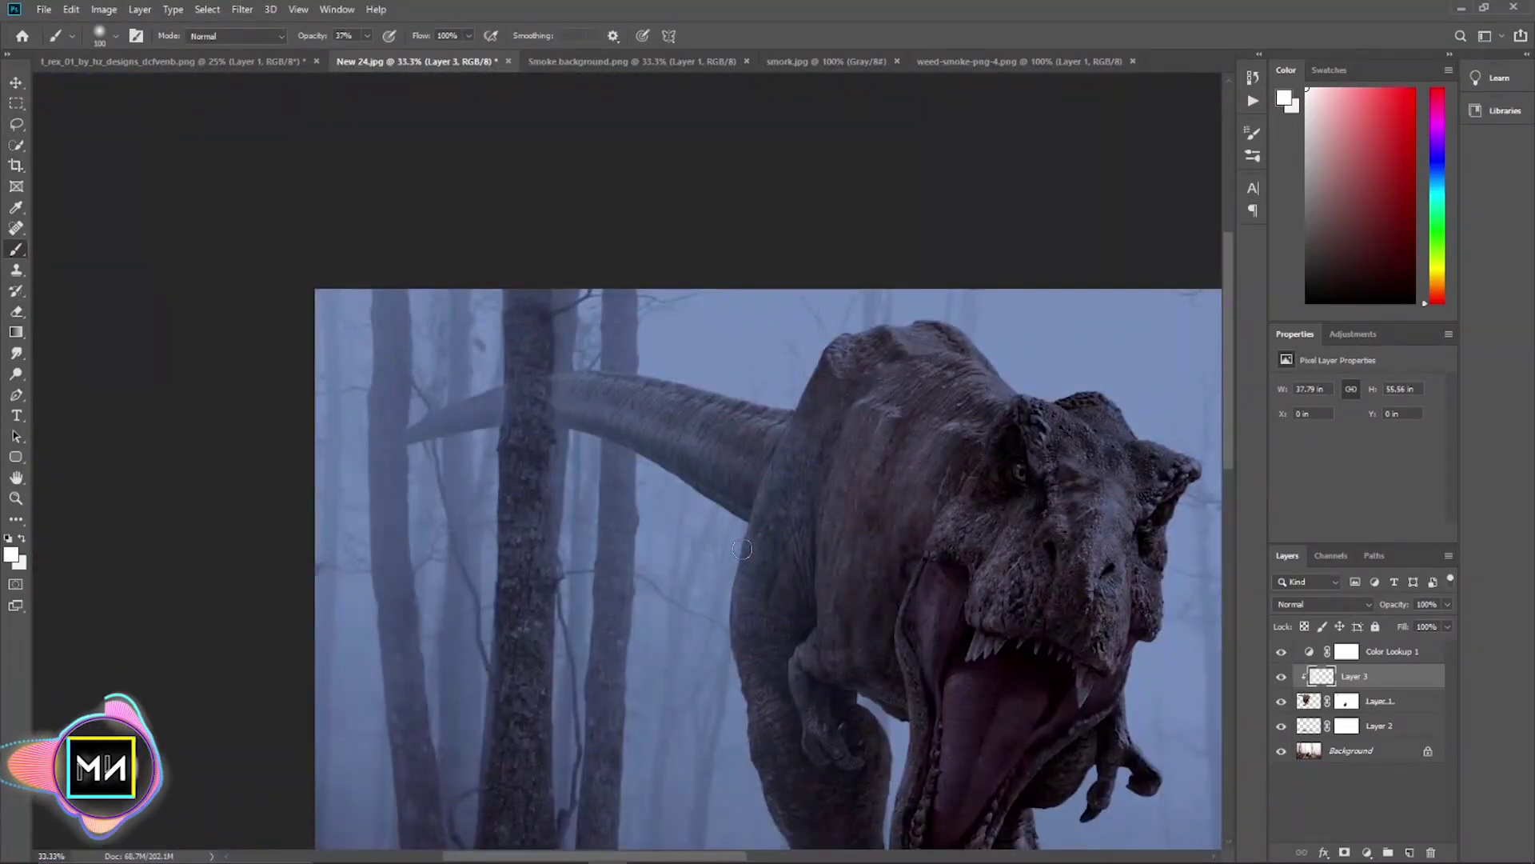
pyautogui.moveTo(693, 562); pyautogui.dragTo(608, 516)
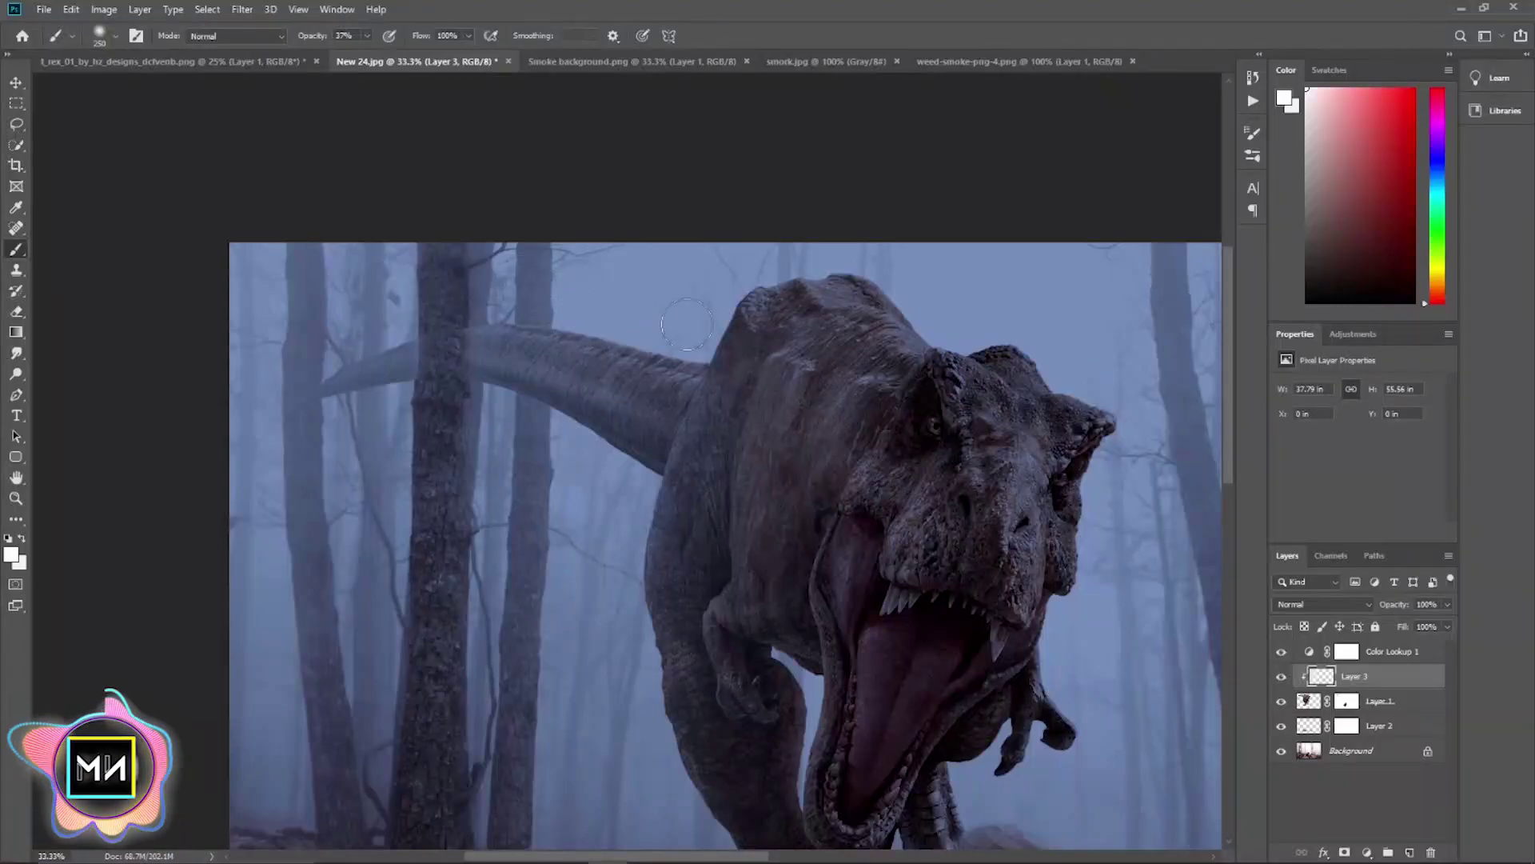
pyautogui.moveTo(742, 364); pyautogui.dragTo(507, 395)
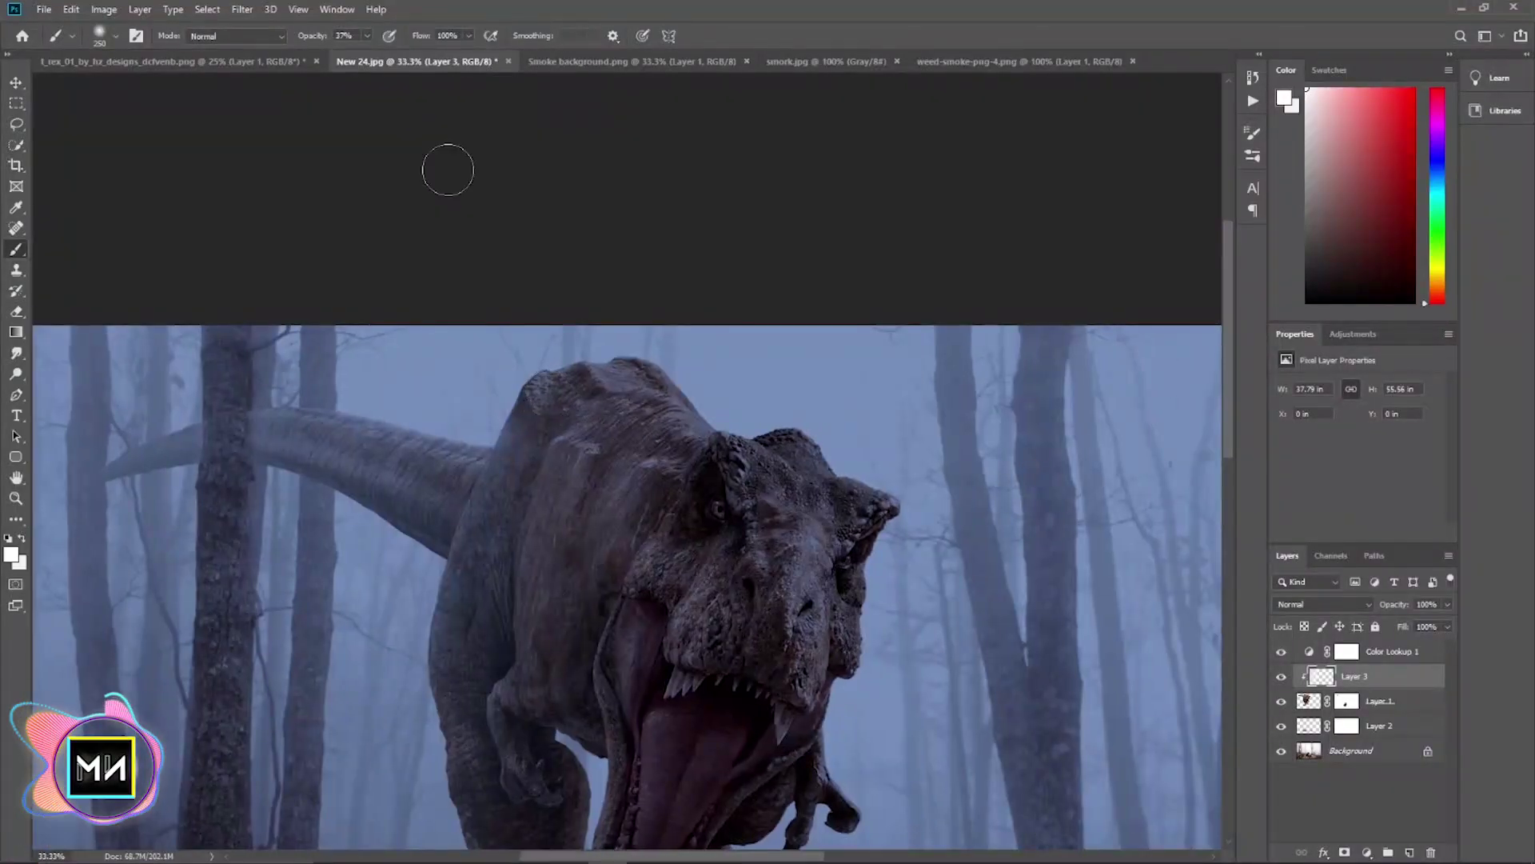
pyautogui.moveTo(364, 51); pyautogui.dragTo(355, 53)
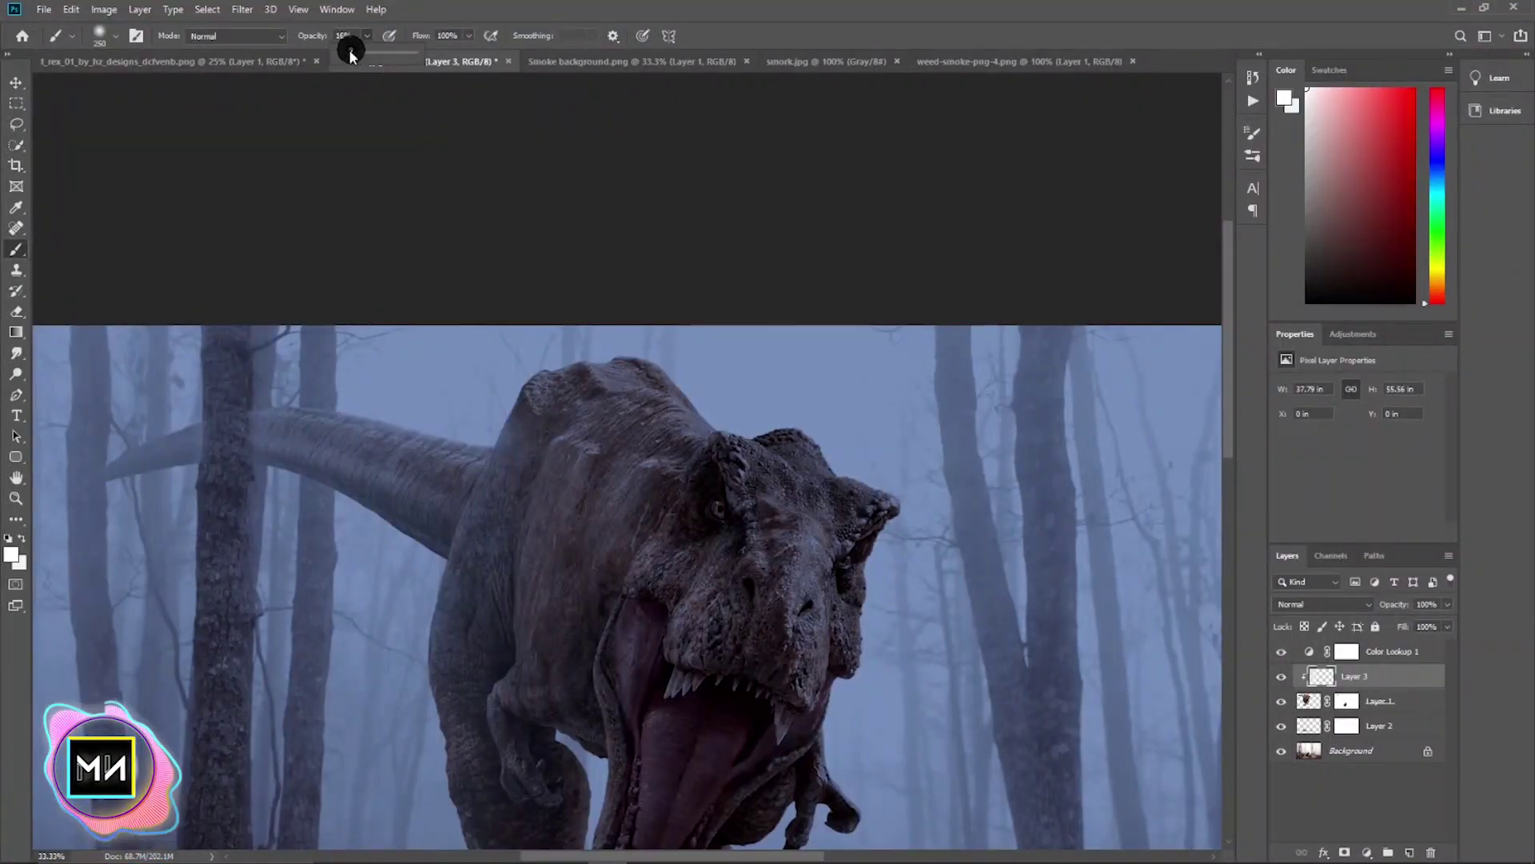
pyautogui.moveTo(708, 366); pyautogui.dragTo(792, 452)
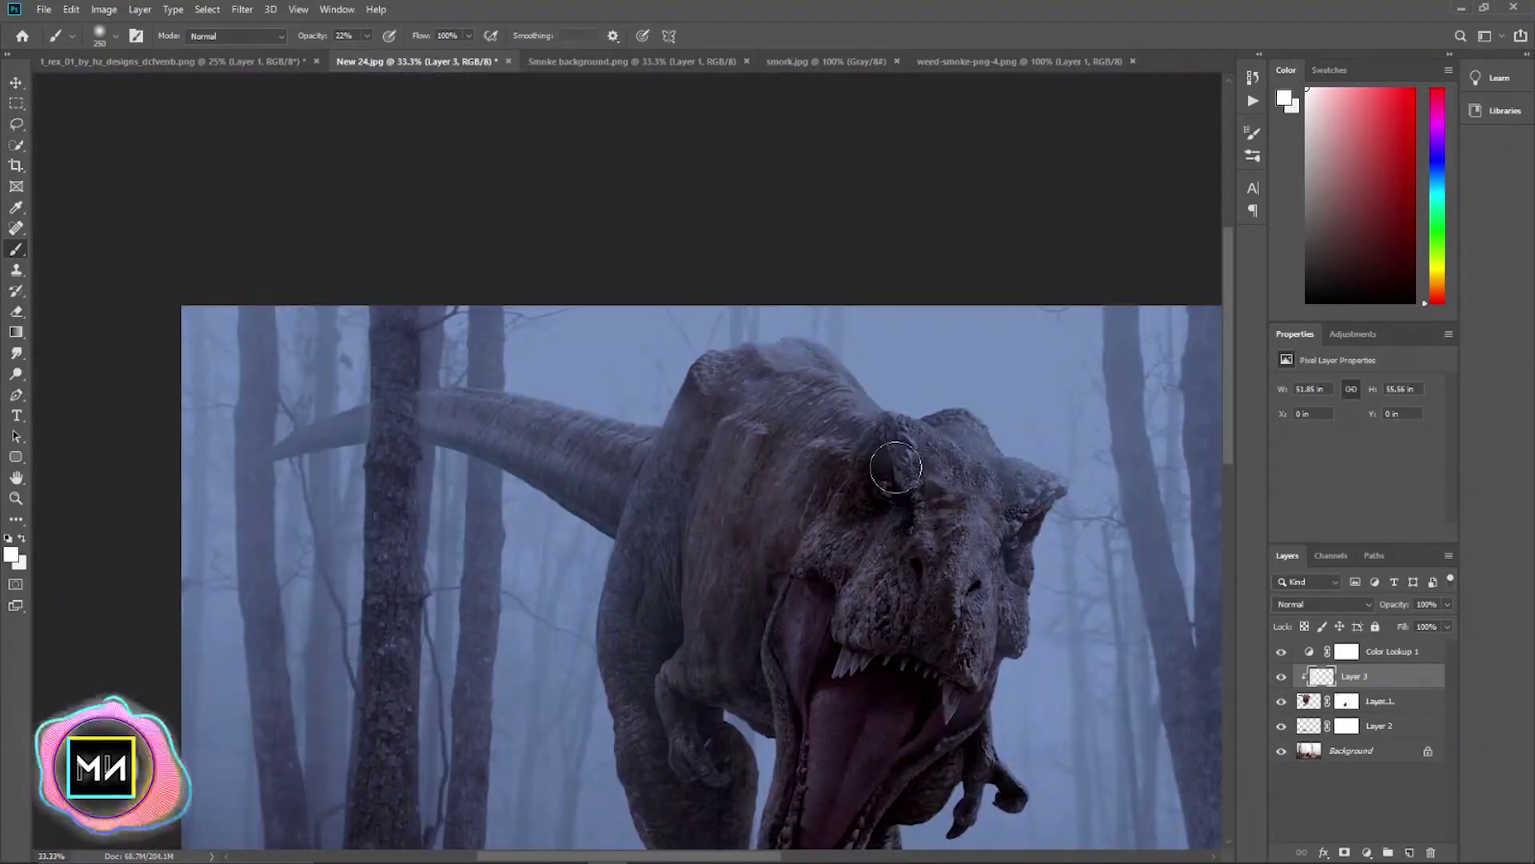
pyautogui.moveTo(896, 468)
pyautogui.mouseDown()
pyautogui.moveTo(747, 250)
pyautogui.moveTo(498, 376)
pyautogui.mouseUp()
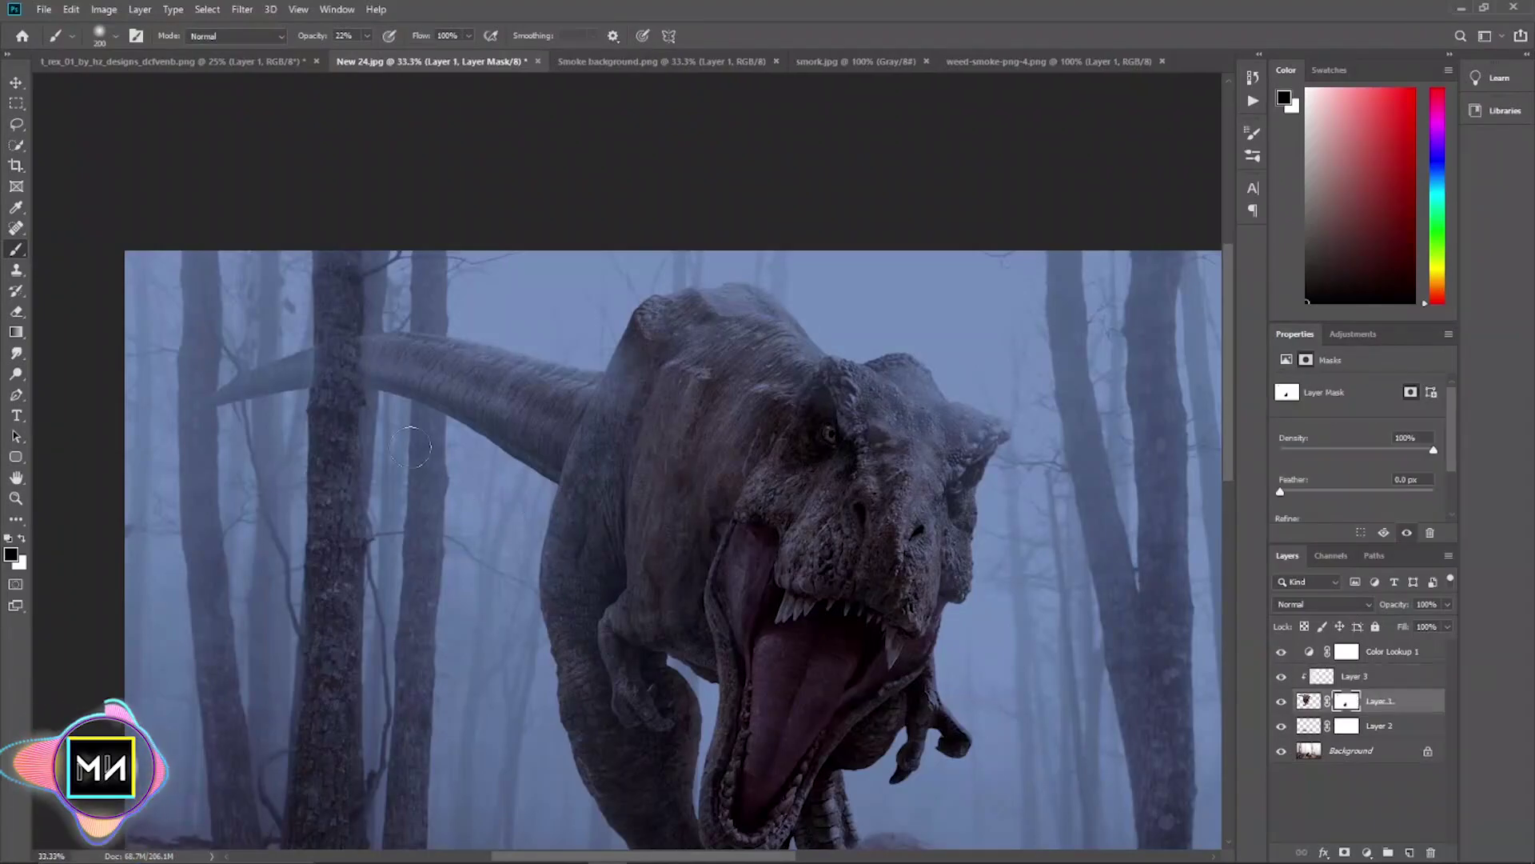
# - Paint softer, smaller white haze over the T-rex's back and head, then switch to Move
pyautogui.press('x')
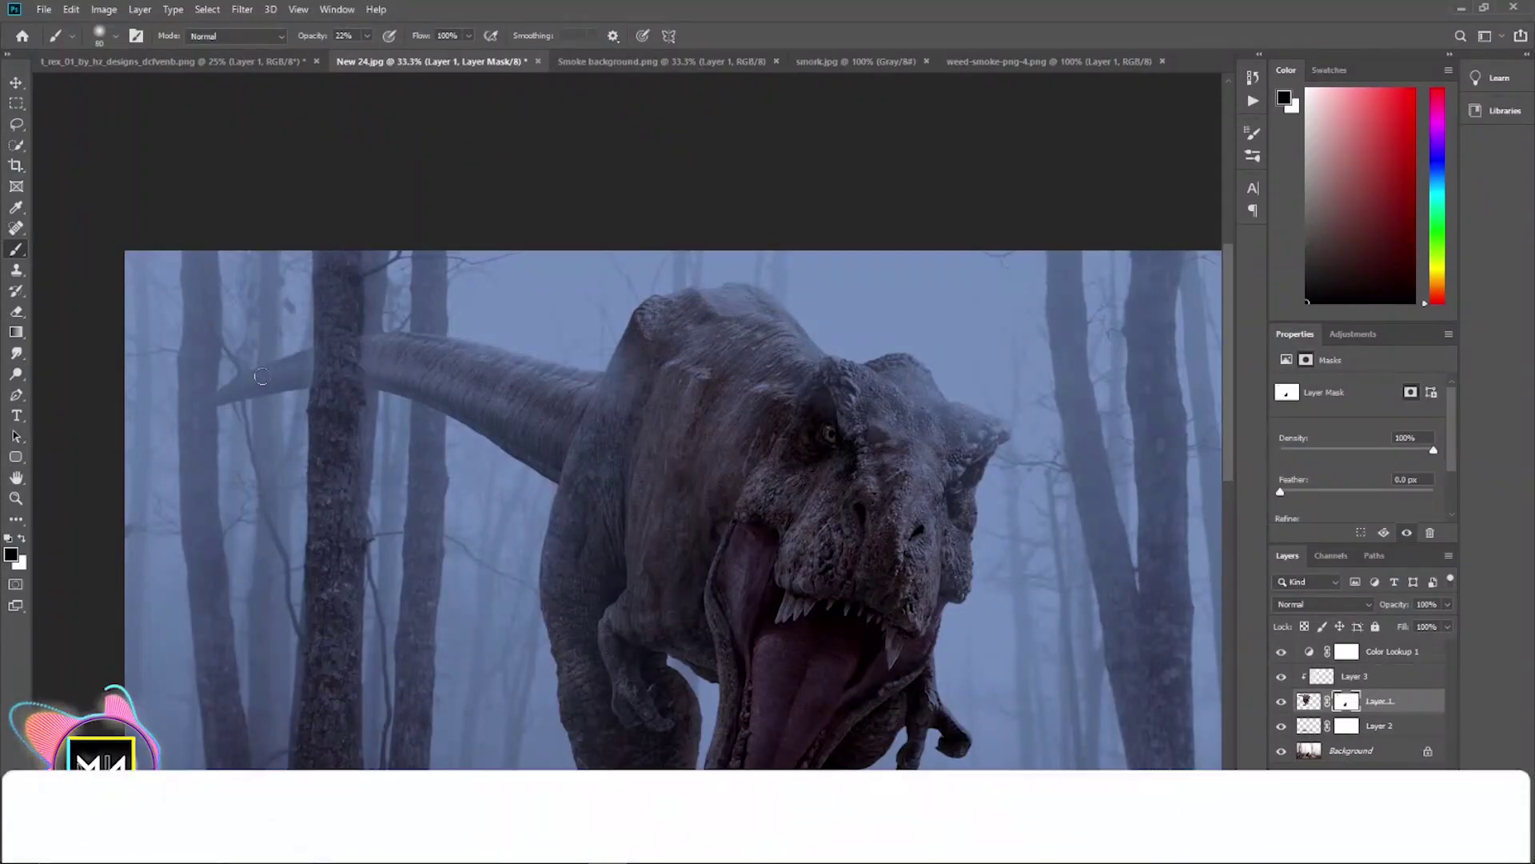
pyautogui.scroll(-1, 891, 619)
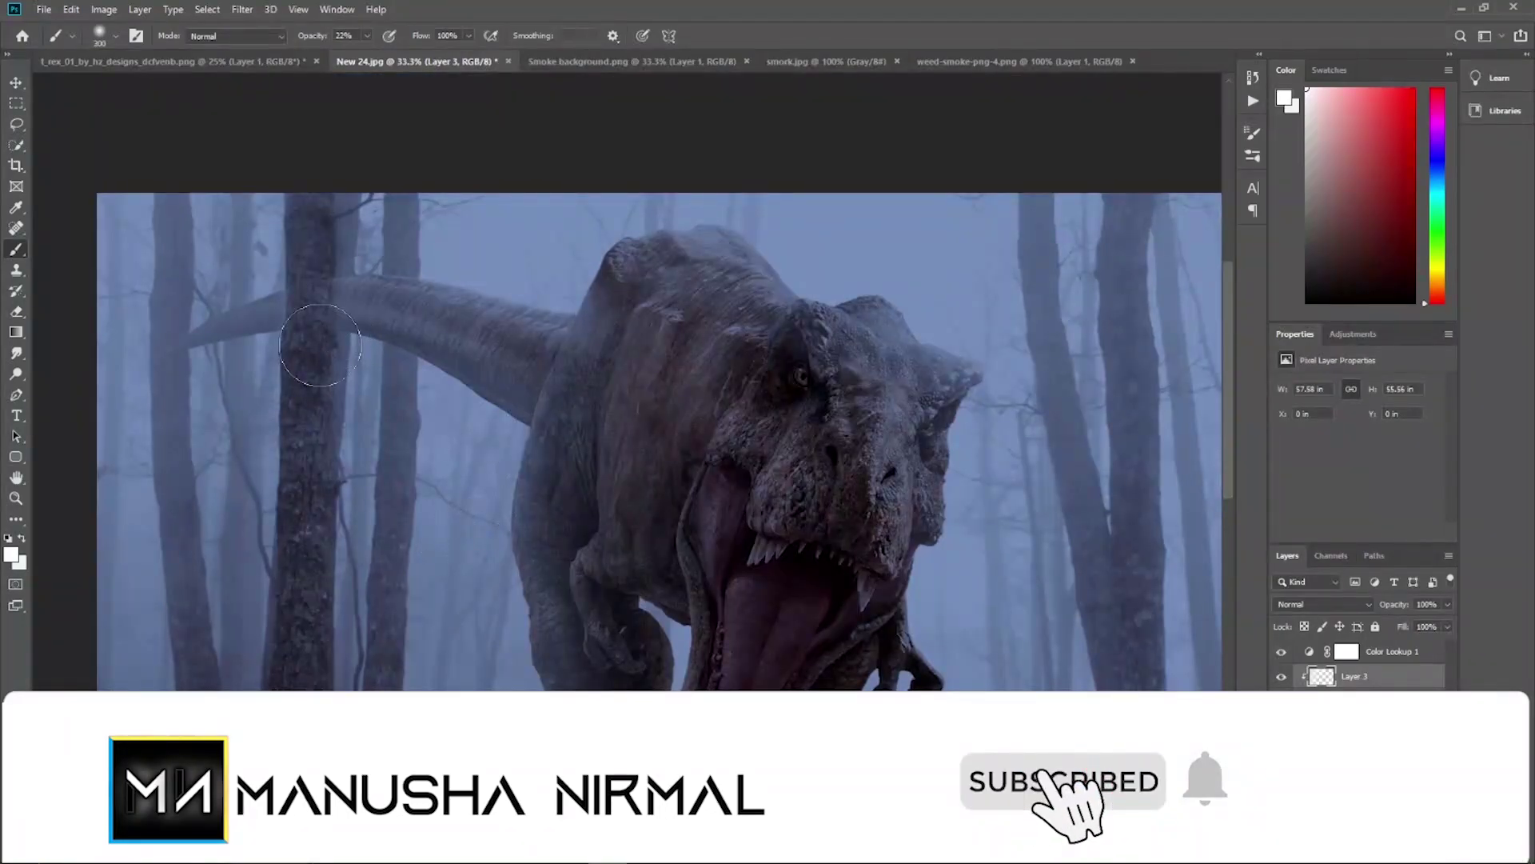
pyautogui.click(366, 35)
pyautogui.moveTo(384, 57); pyautogui.dragTo(372, 57)
pyautogui.press('[')
pyautogui.press('[')
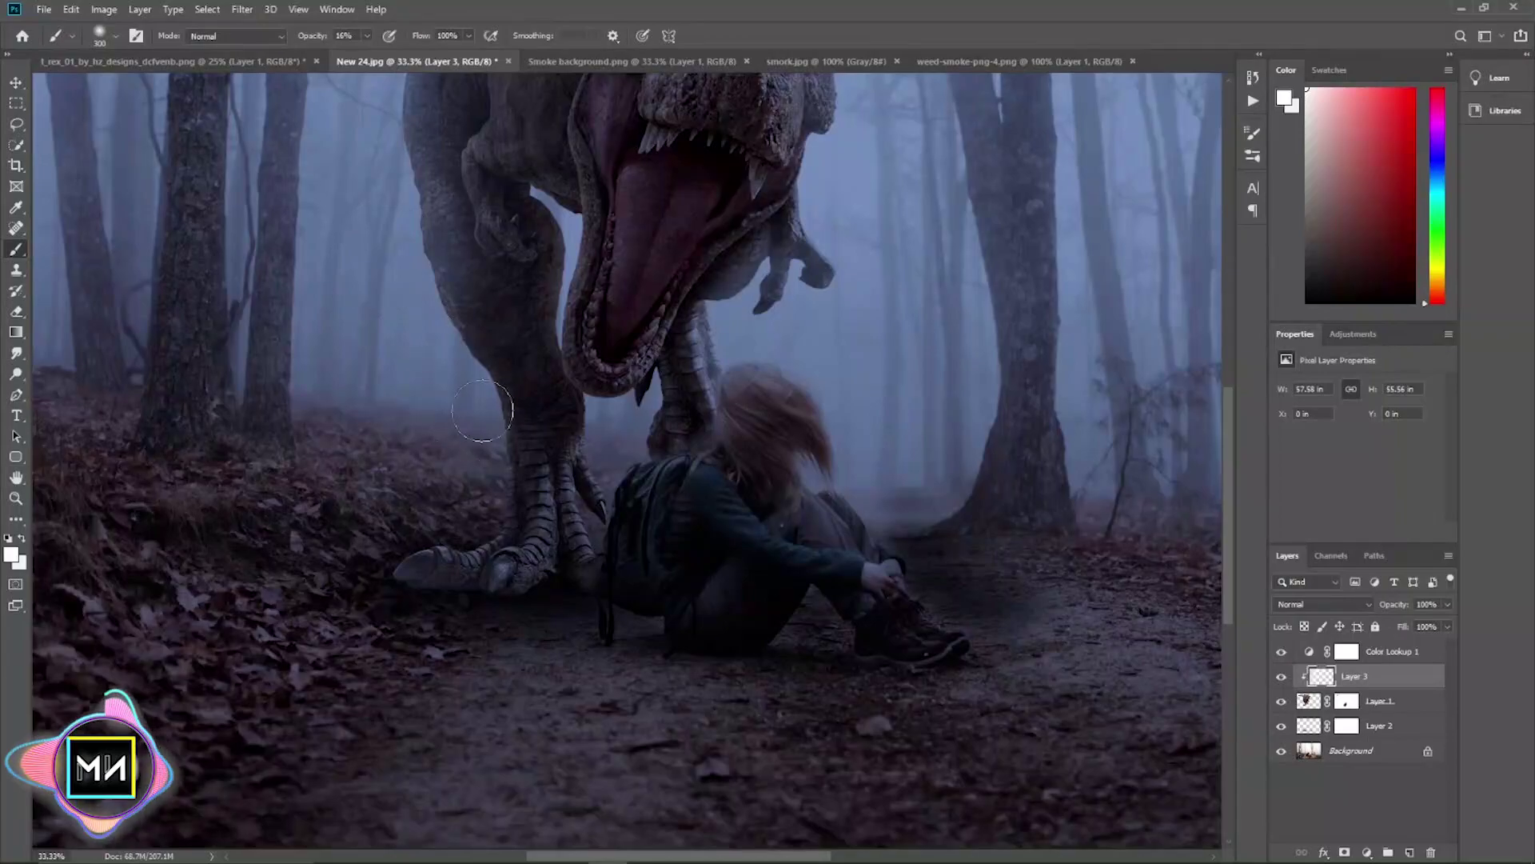
pyautogui.hotkey('ctrl', '-')
pyautogui.hotkey('ctrl', '-')
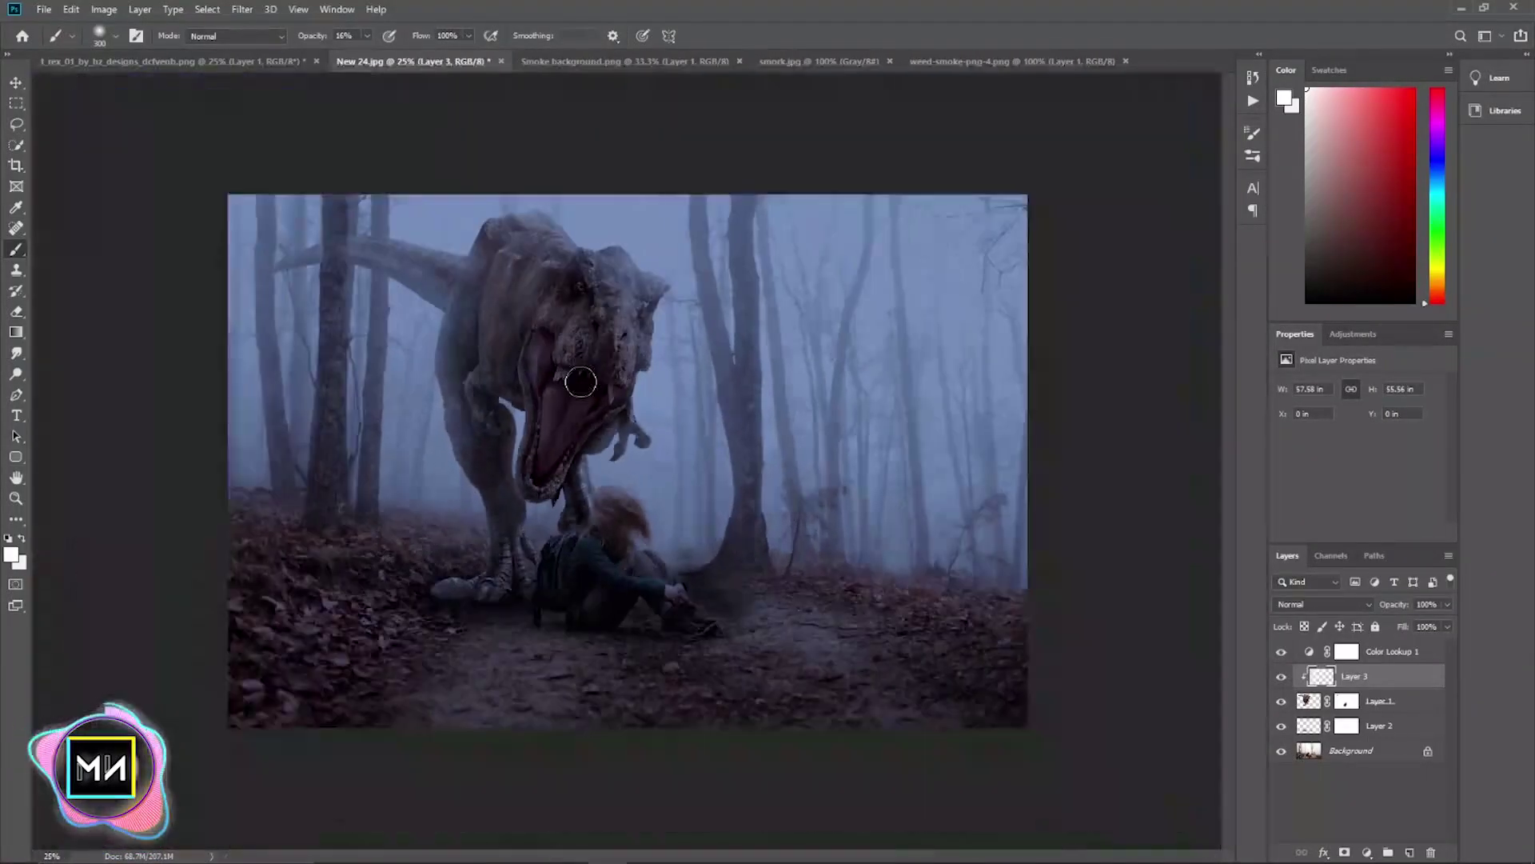
pyautogui.moveTo(480, 225)
pyautogui.mouseDown()
pyautogui.moveTo(531, 195)
pyautogui.moveTo(627, 296)
pyautogui.mouseUp()
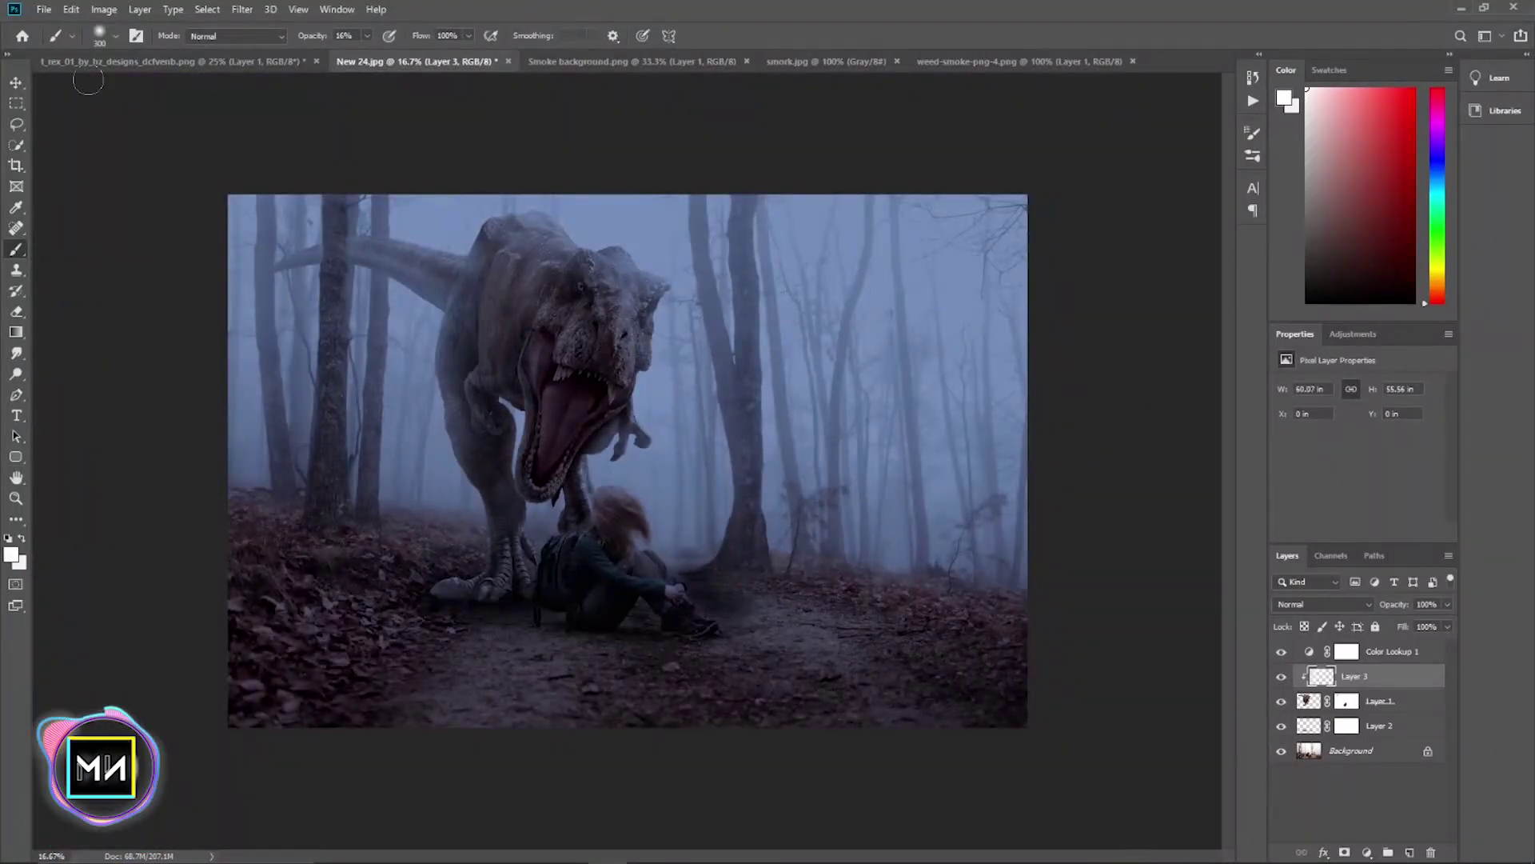
pyautogui.press('v')
pyautogui.click(790, 389)
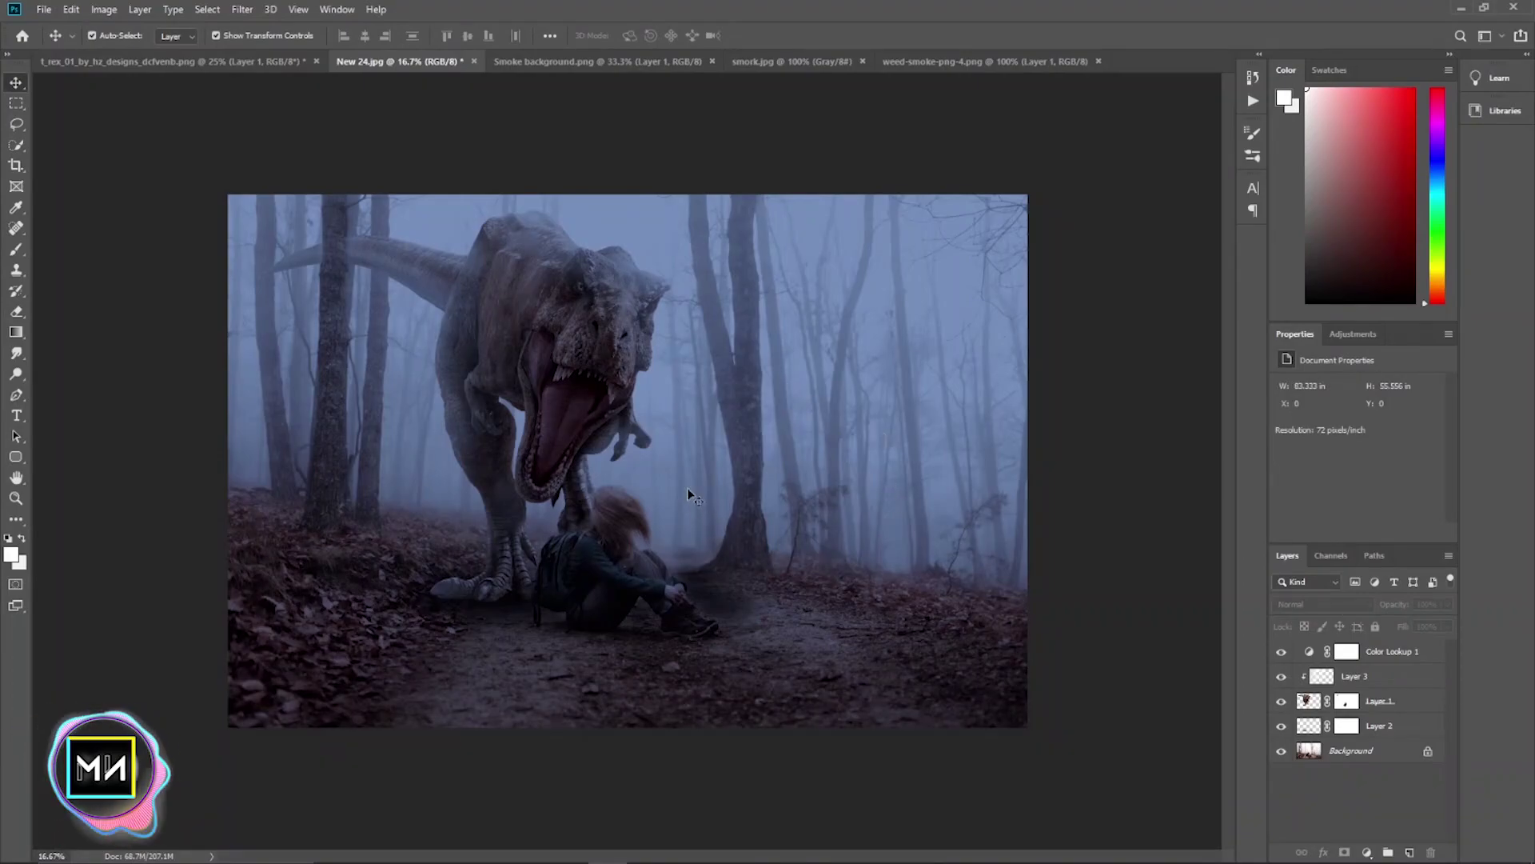
# - Bring smork.jpg into the composite and scale it across the lower scene to the left edge
pyautogui.click(615, 63)
pyautogui.click(747, 62)
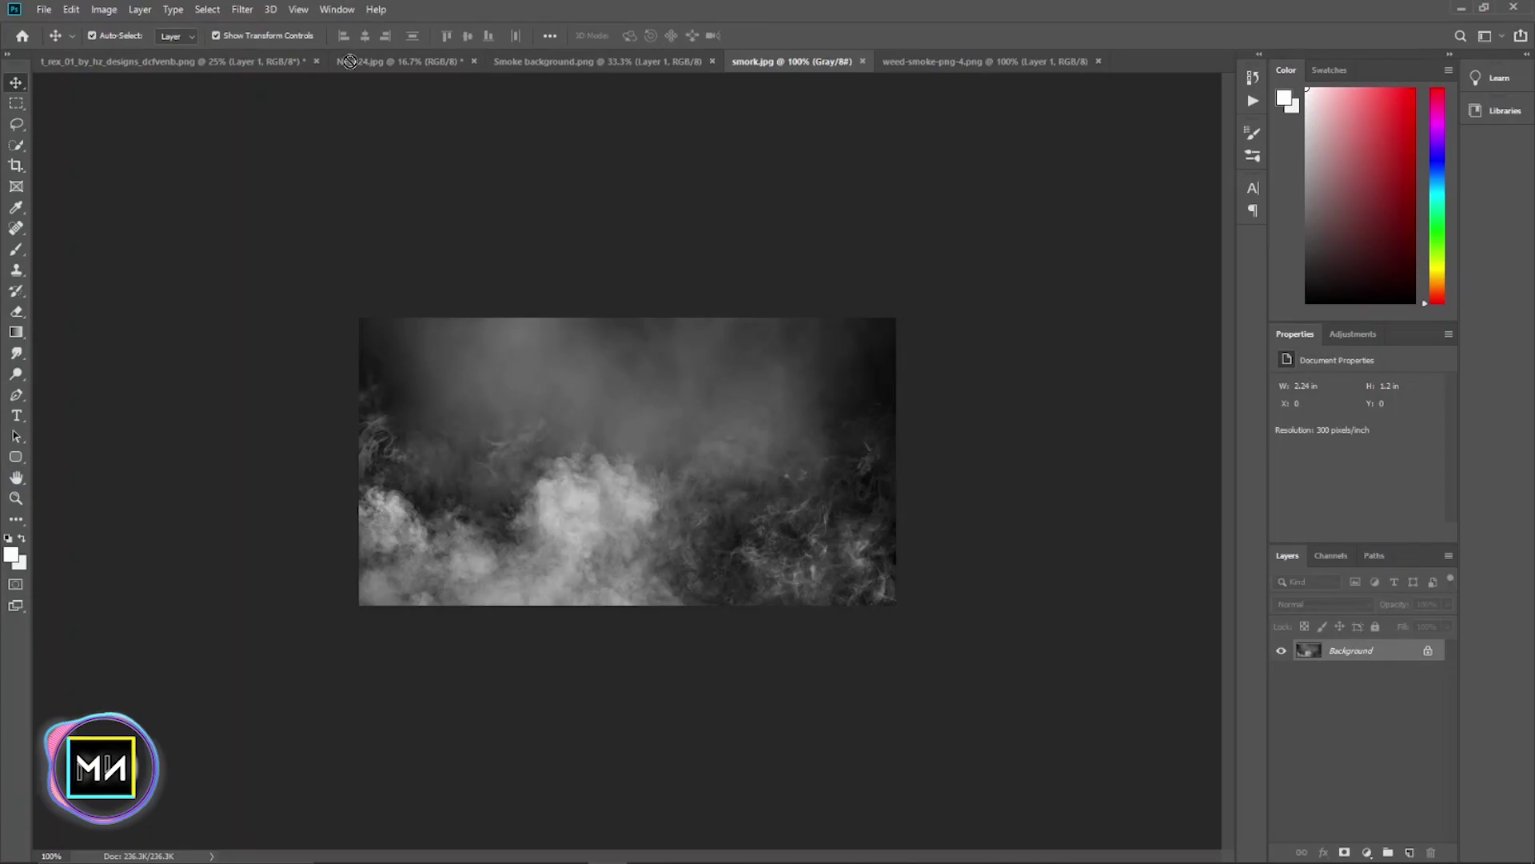
pyautogui.moveTo(349, 61); pyautogui.dragTo(442, 89)
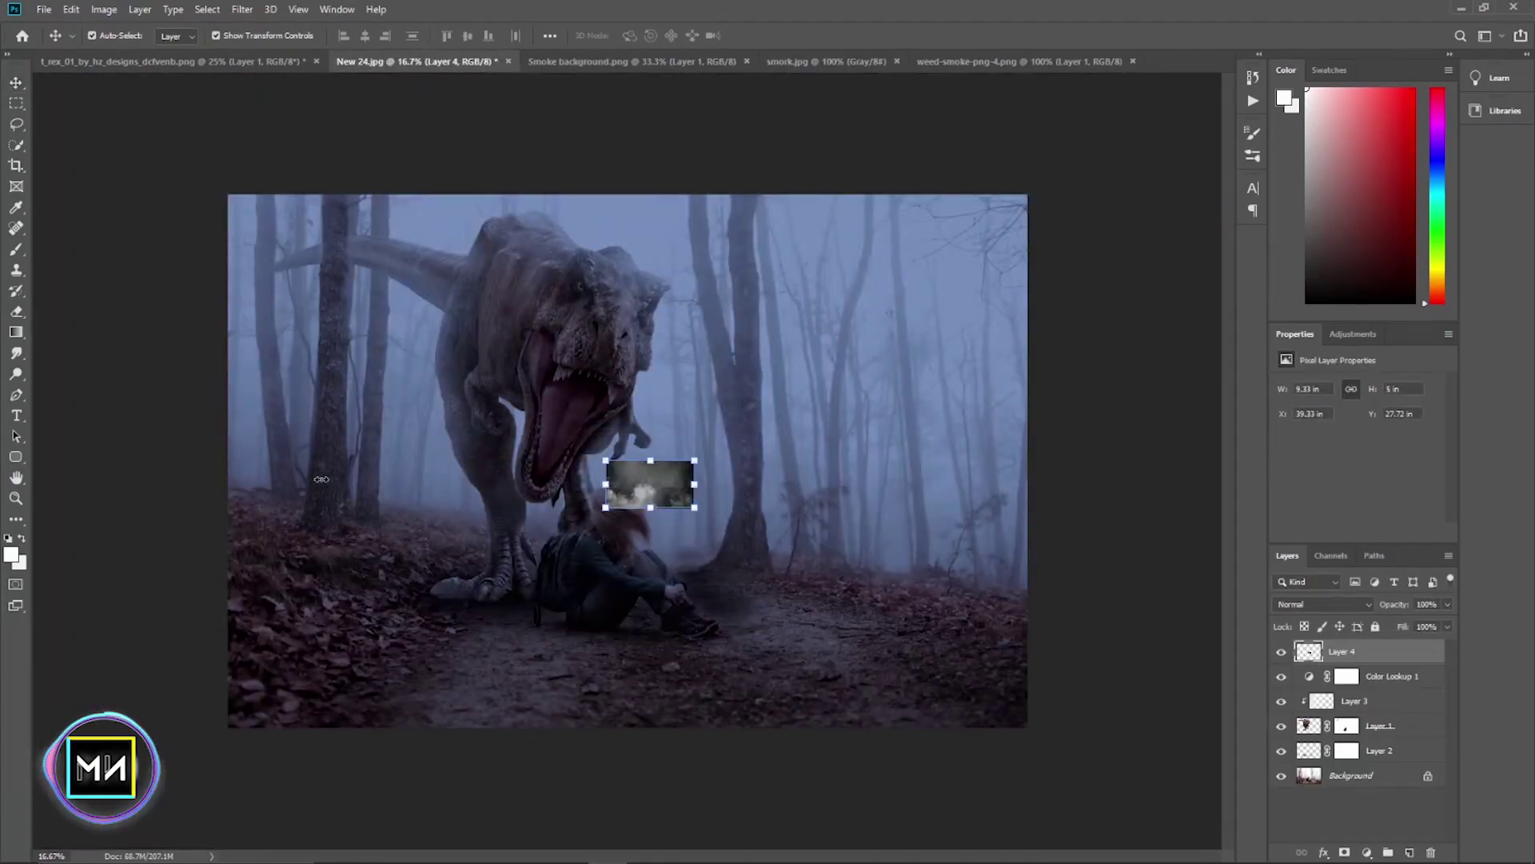
pyautogui.moveTo(605, 484); pyautogui.dragTo(224, 486)
pyautogui.moveTo(448, 515); pyautogui.dragTo(481, 539)
pyautogui.moveTo(241, 507); pyautogui.dragTo(219, 507)
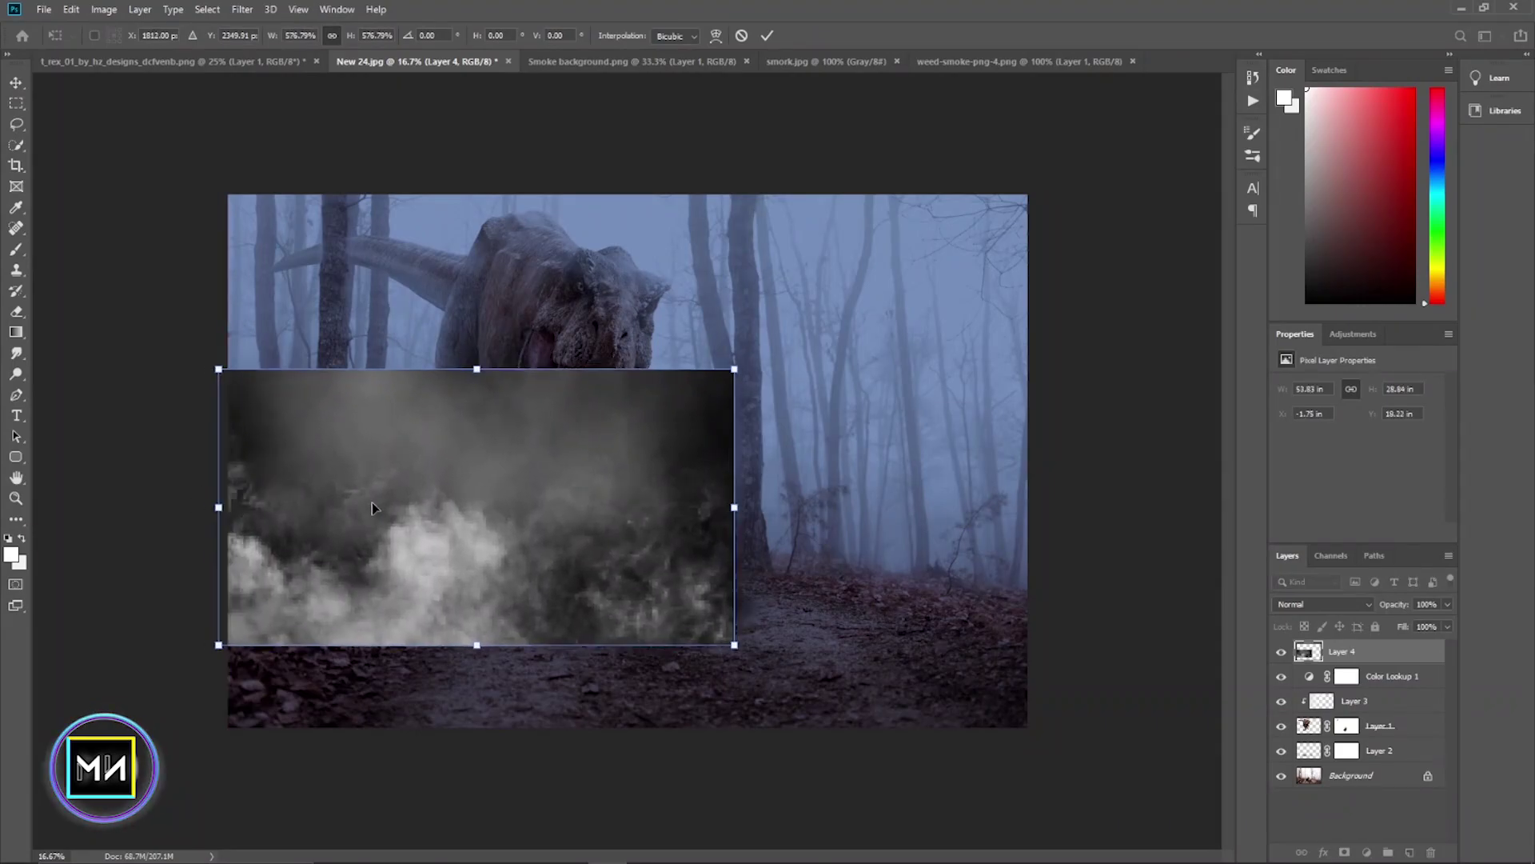
pyautogui.moveTo(376, 507); pyautogui.dragTo(392, 505)
pyautogui.moveTo(222, 501); pyautogui.dragTo(210, 501)
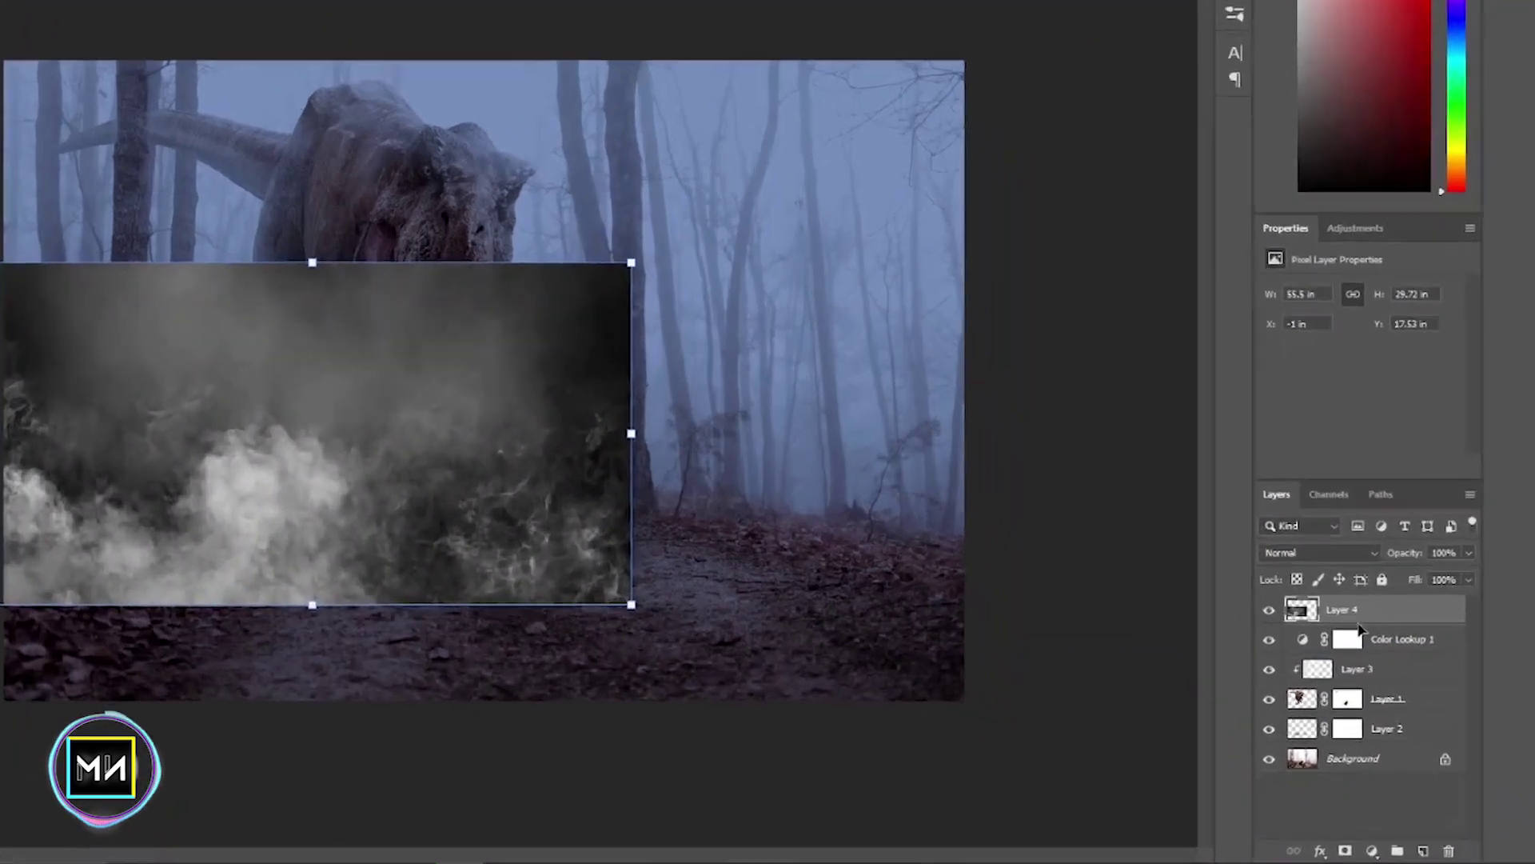
# - Move Layer 4 below Color Lookup 1 and set its blend mode to Screen
pyautogui.moveTo(1352, 611); pyautogui.dragTo(1360, 652)
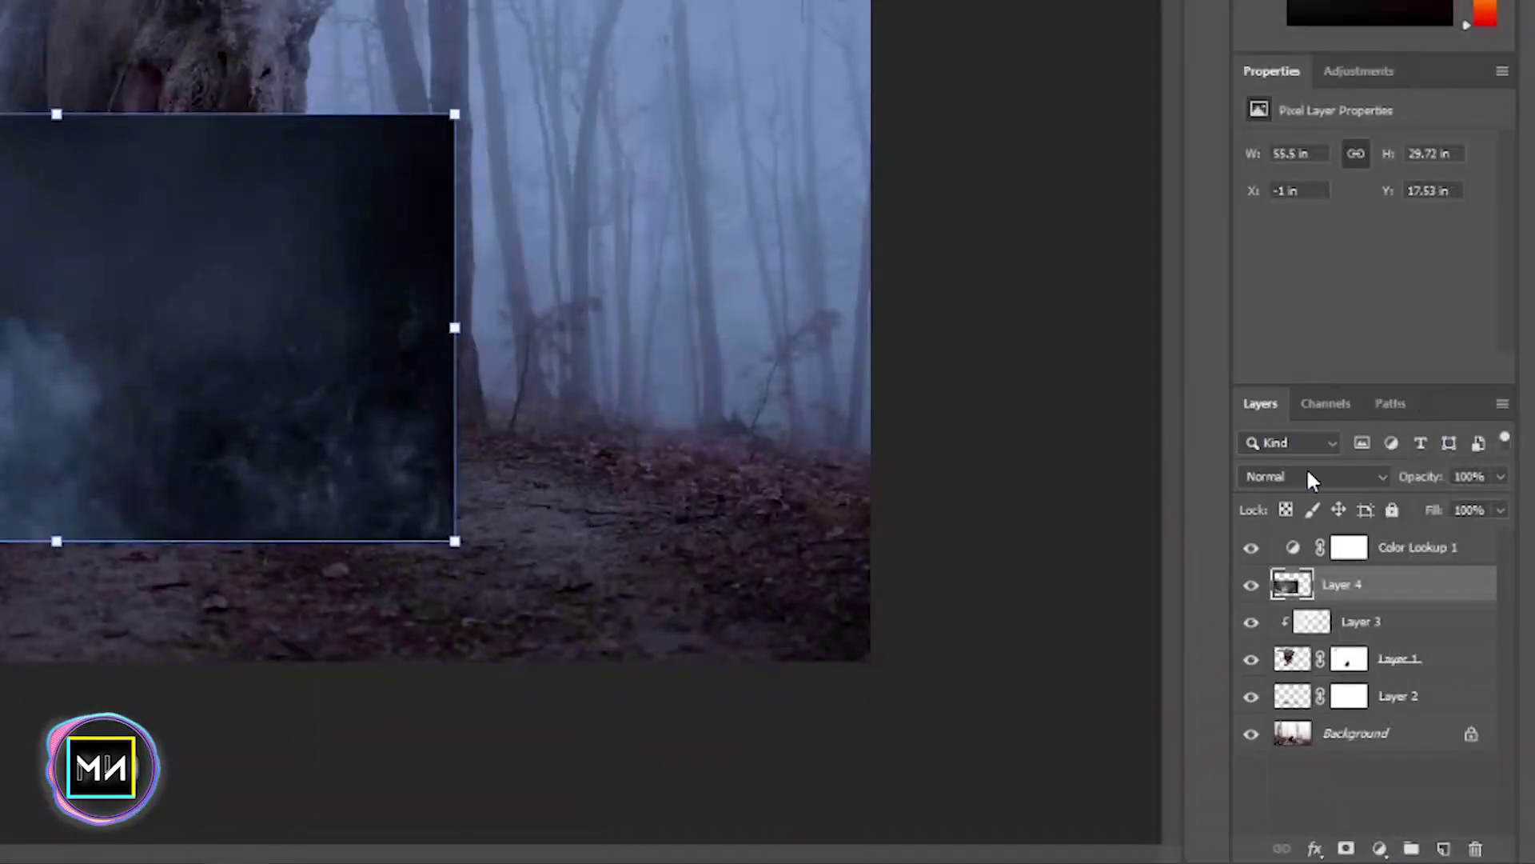
pyautogui.click(1306, 476)
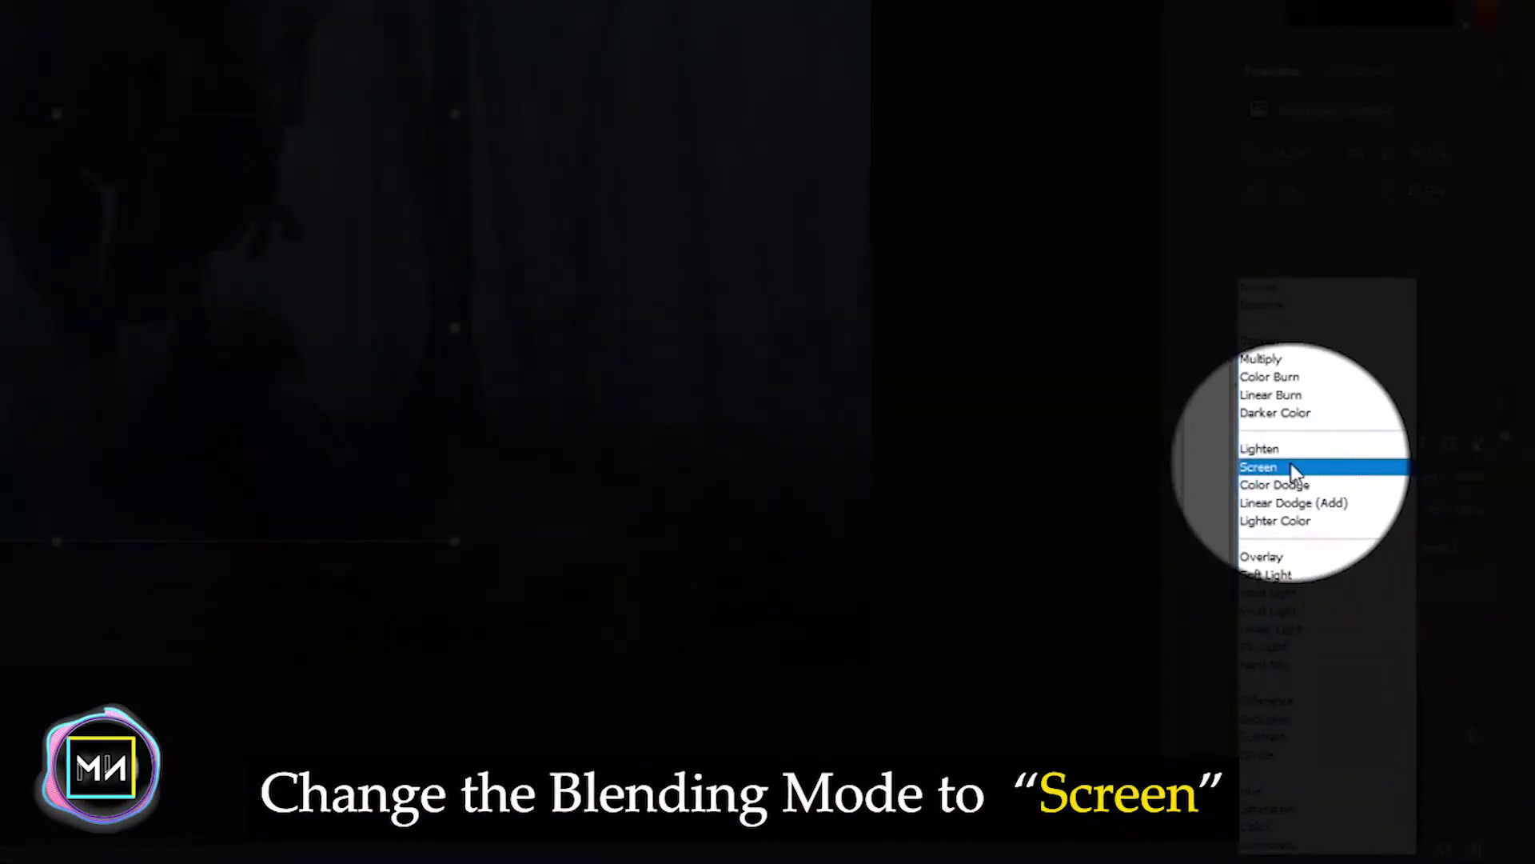
pyautogui.click(1292, 467)
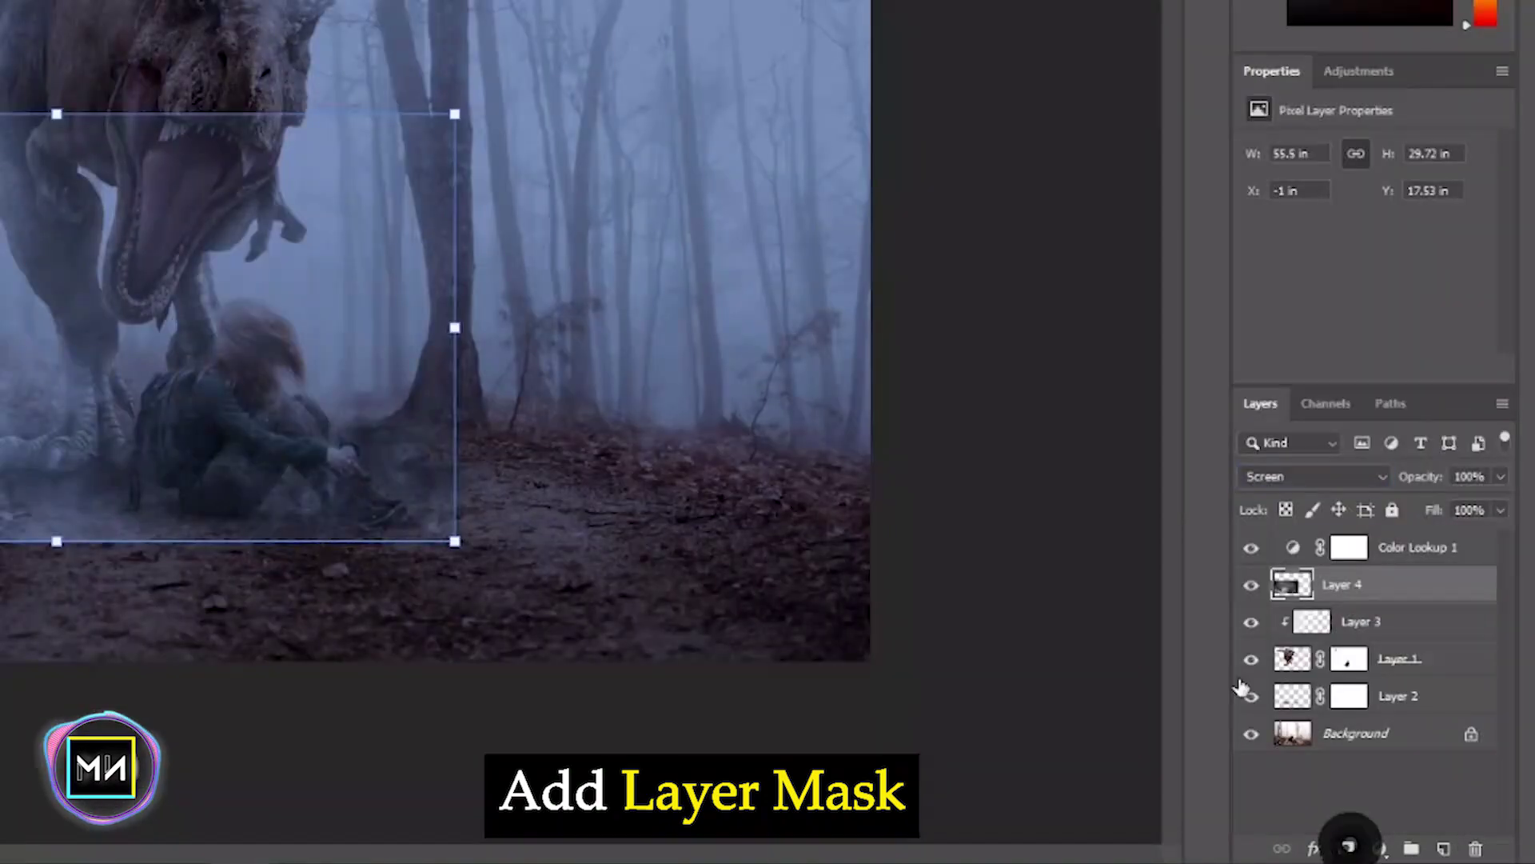
# - Mask Layer 4 and paint out the smoke's hard top and lower edges in black
pyautogui.click(1349, 846)
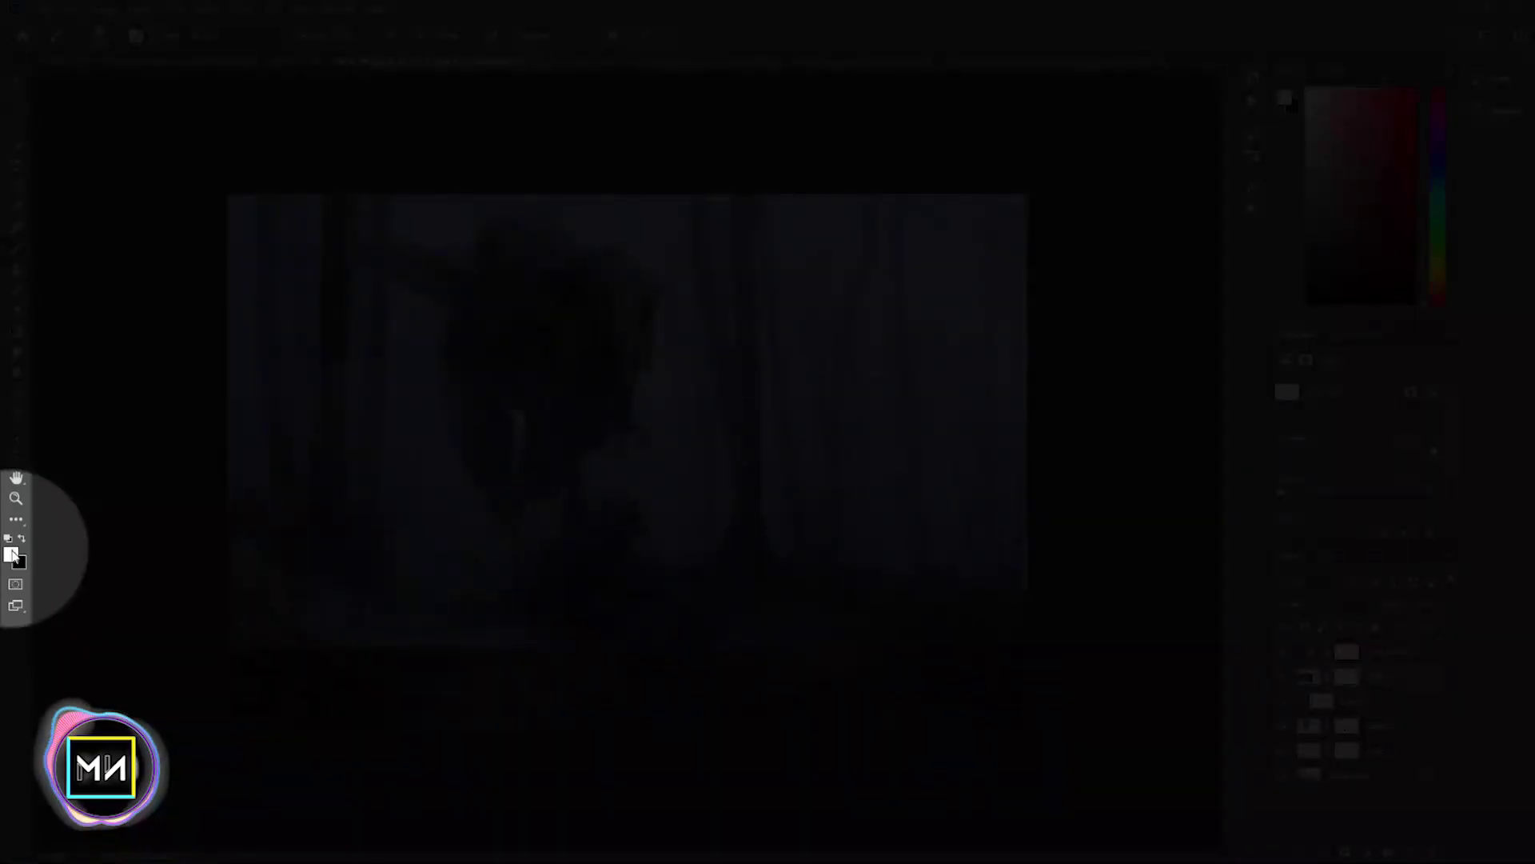
pyautogui.click(20, 540)
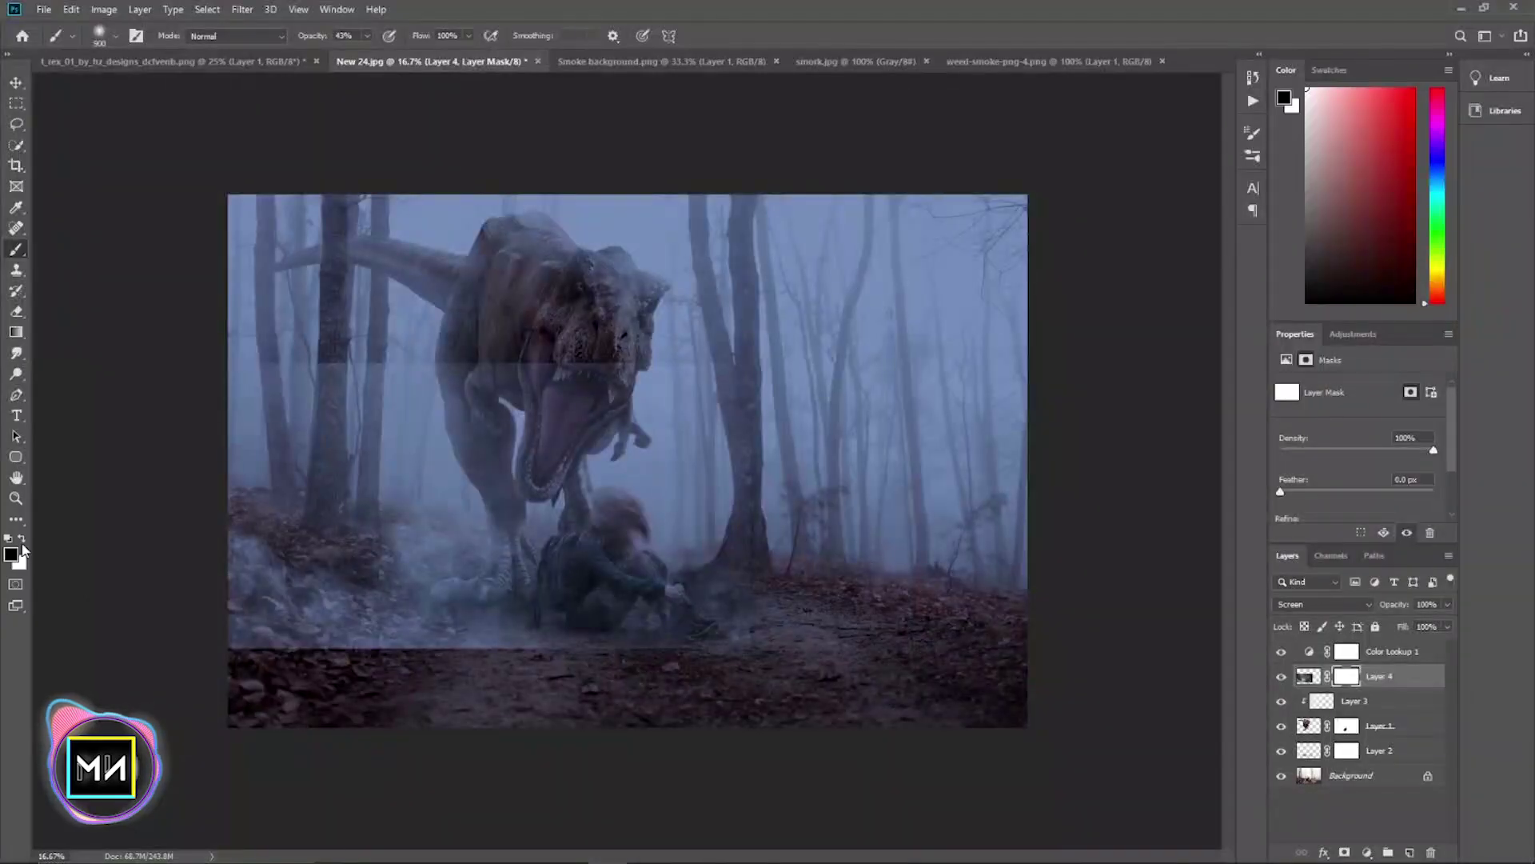
pyautogui.moveTo(163, 360); pyautogui.dragTo(865, 362)
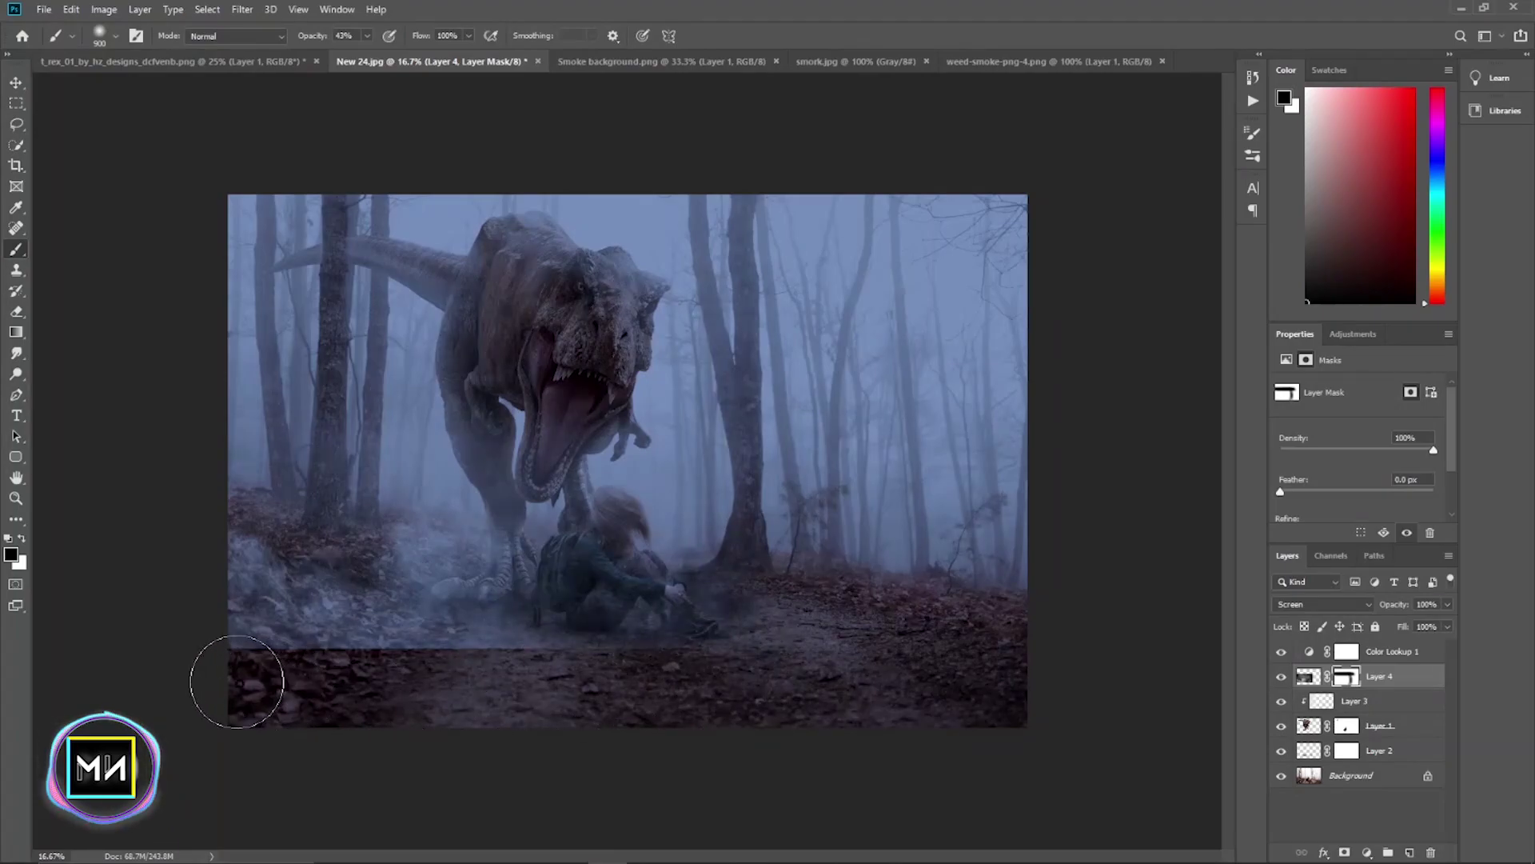
pyautogui.moveTo(236, 682); pyautogui.dragTo(488, 685)
pyautogui.press('[')
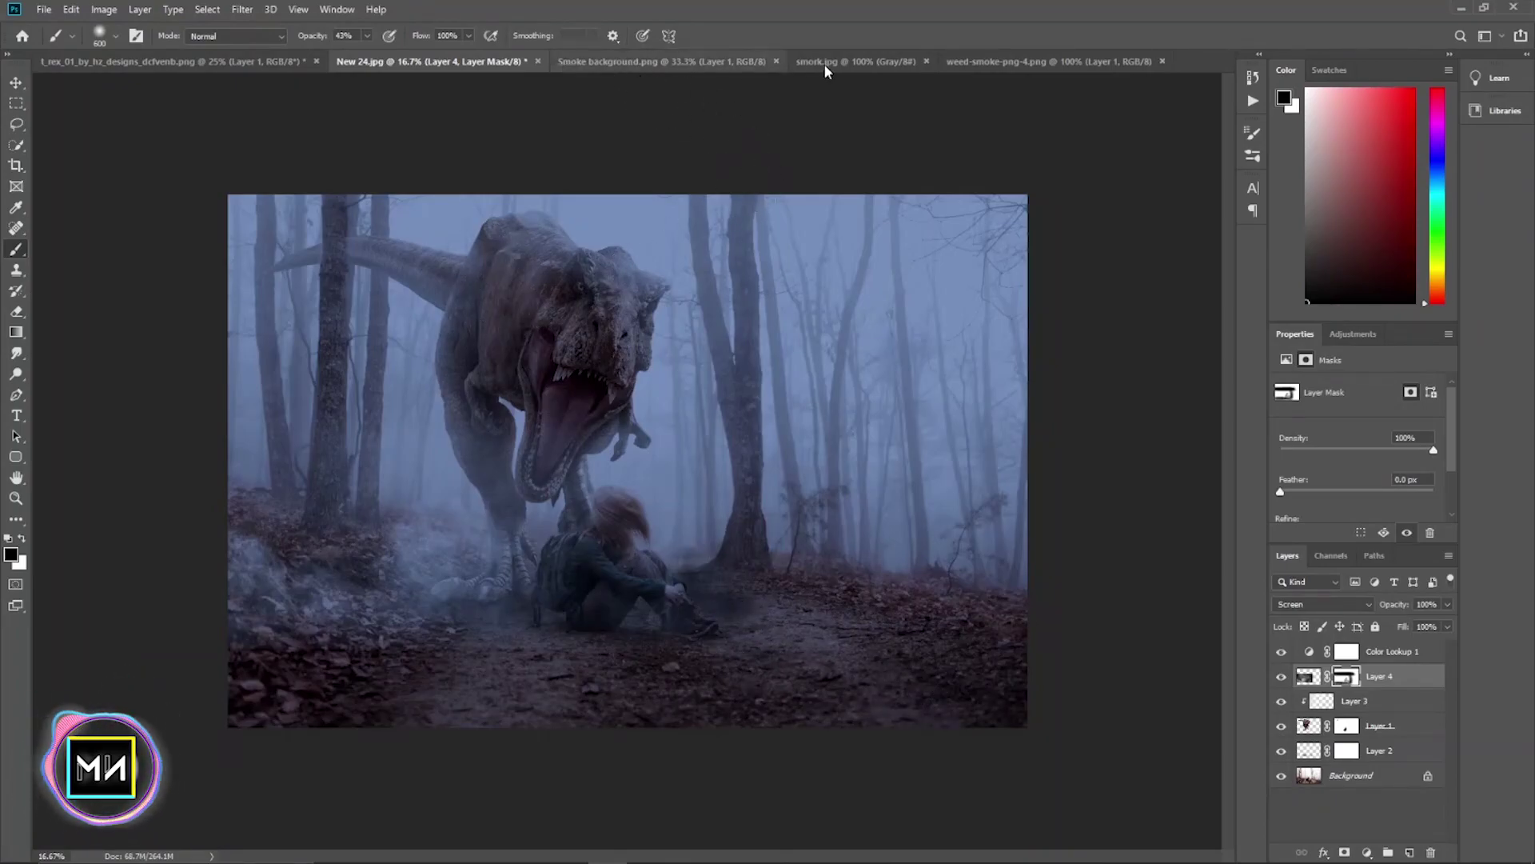
pyautogui.click(854, 61)
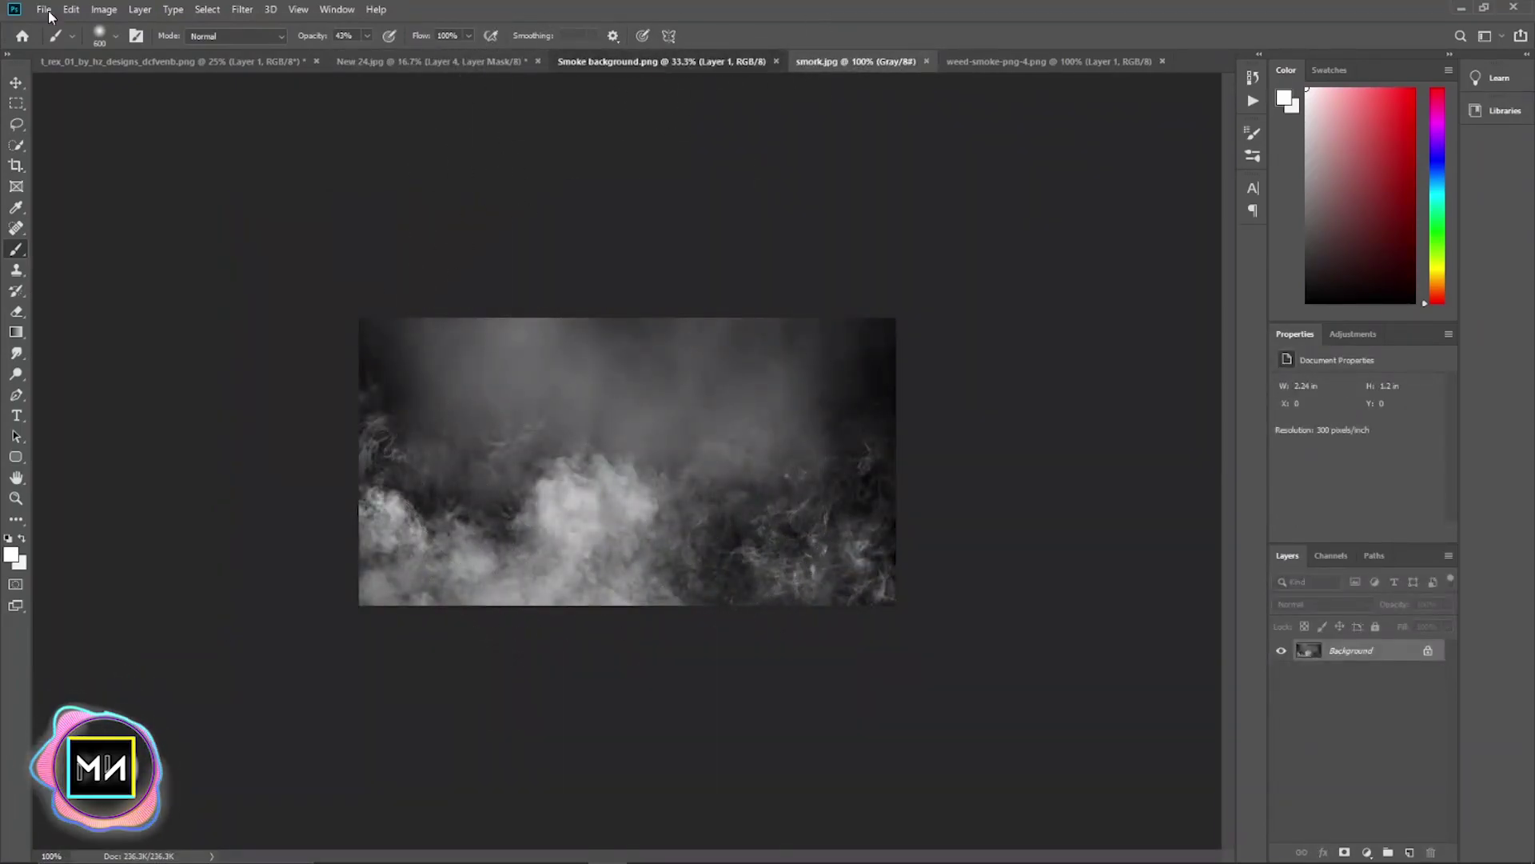
# - Drag a second copy of Smoke background.png into the New 24.jpg composite
pyautogui.click(661, 61)
pyautogui.press('v')
pyautogui.moveTo(446, 178)
pyautogui.mouseDown()
pyautogui.moveTo(421, 66)
pyautogui.moveTo(760, 584)
pyautogui.mouseUp()
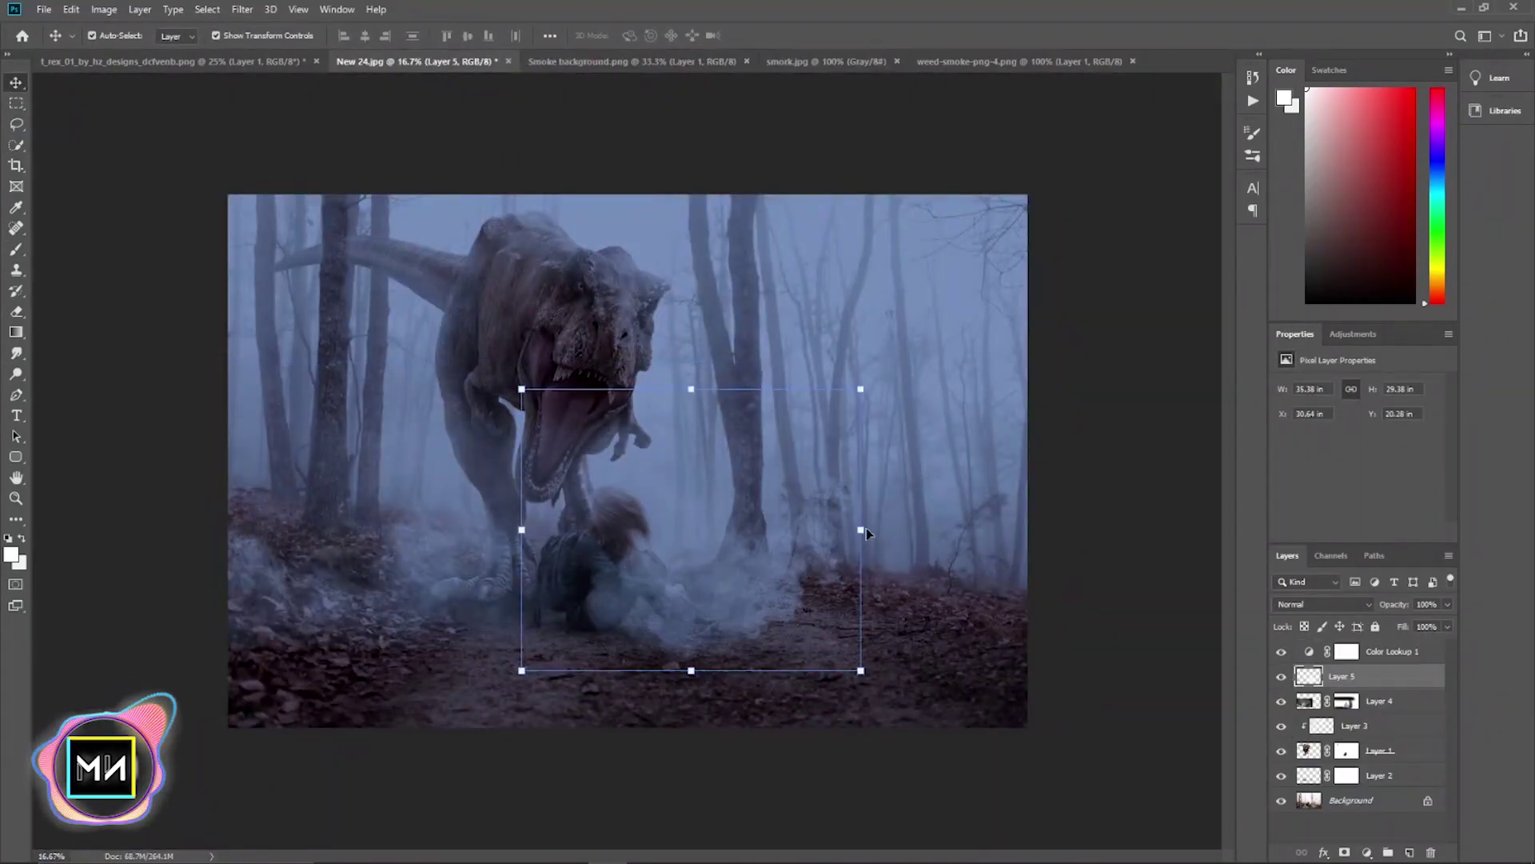
# - Enlarge and tilt the smoke over the lower right of the path, then set Fill to 70%
pyautogui.moveTo(871, 533); pyautogui.dragTo(1145, 531)
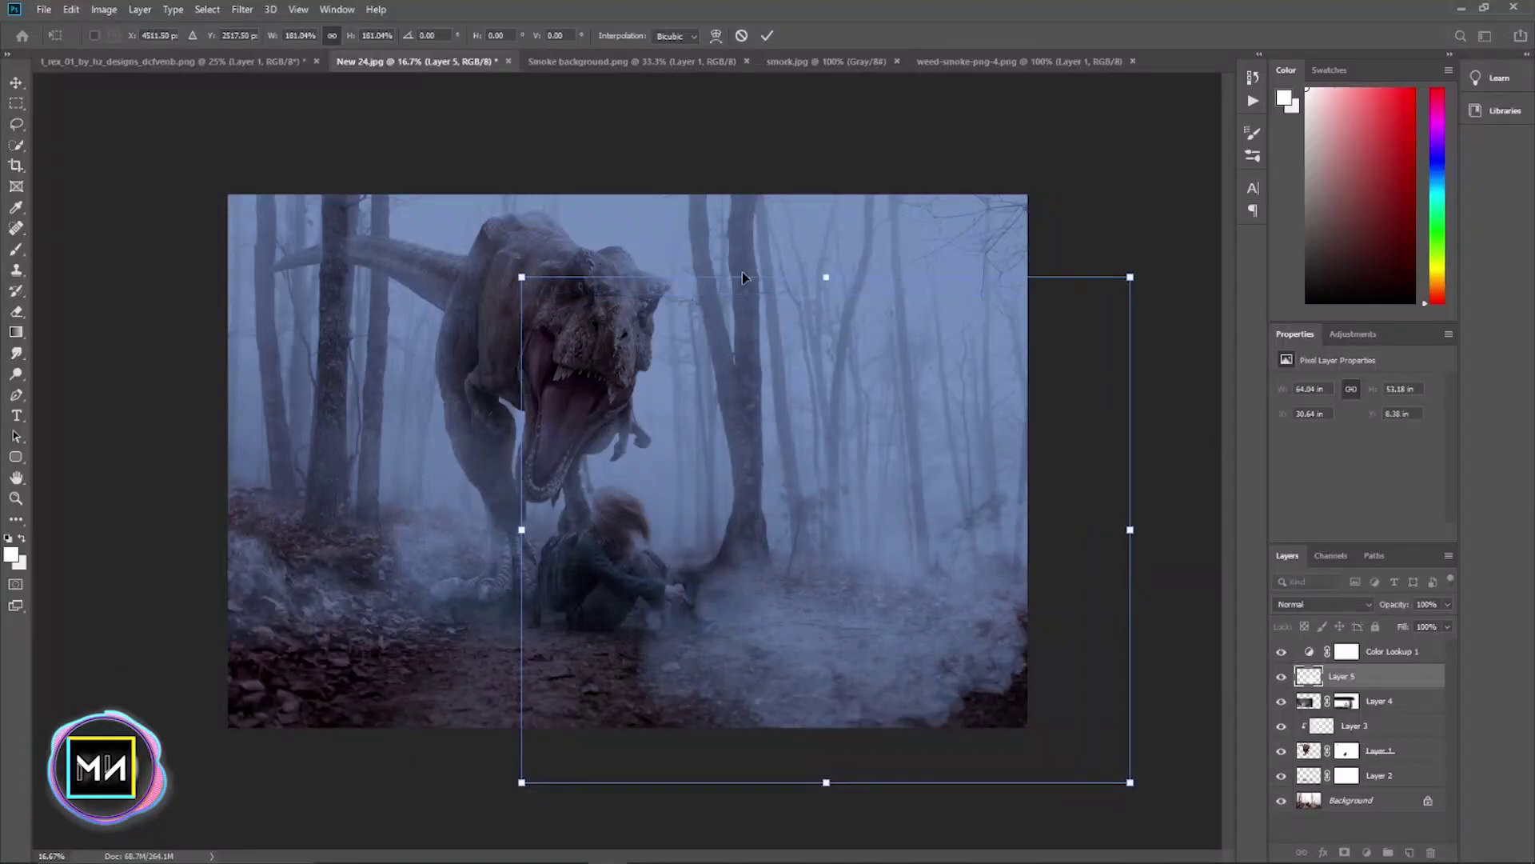
pyautogui.moveTo(590, 244); pyautogui.dragTo(653, 202)
pyautogui.moveTo(738, 544); pyautogui.dragTo(864, 622)
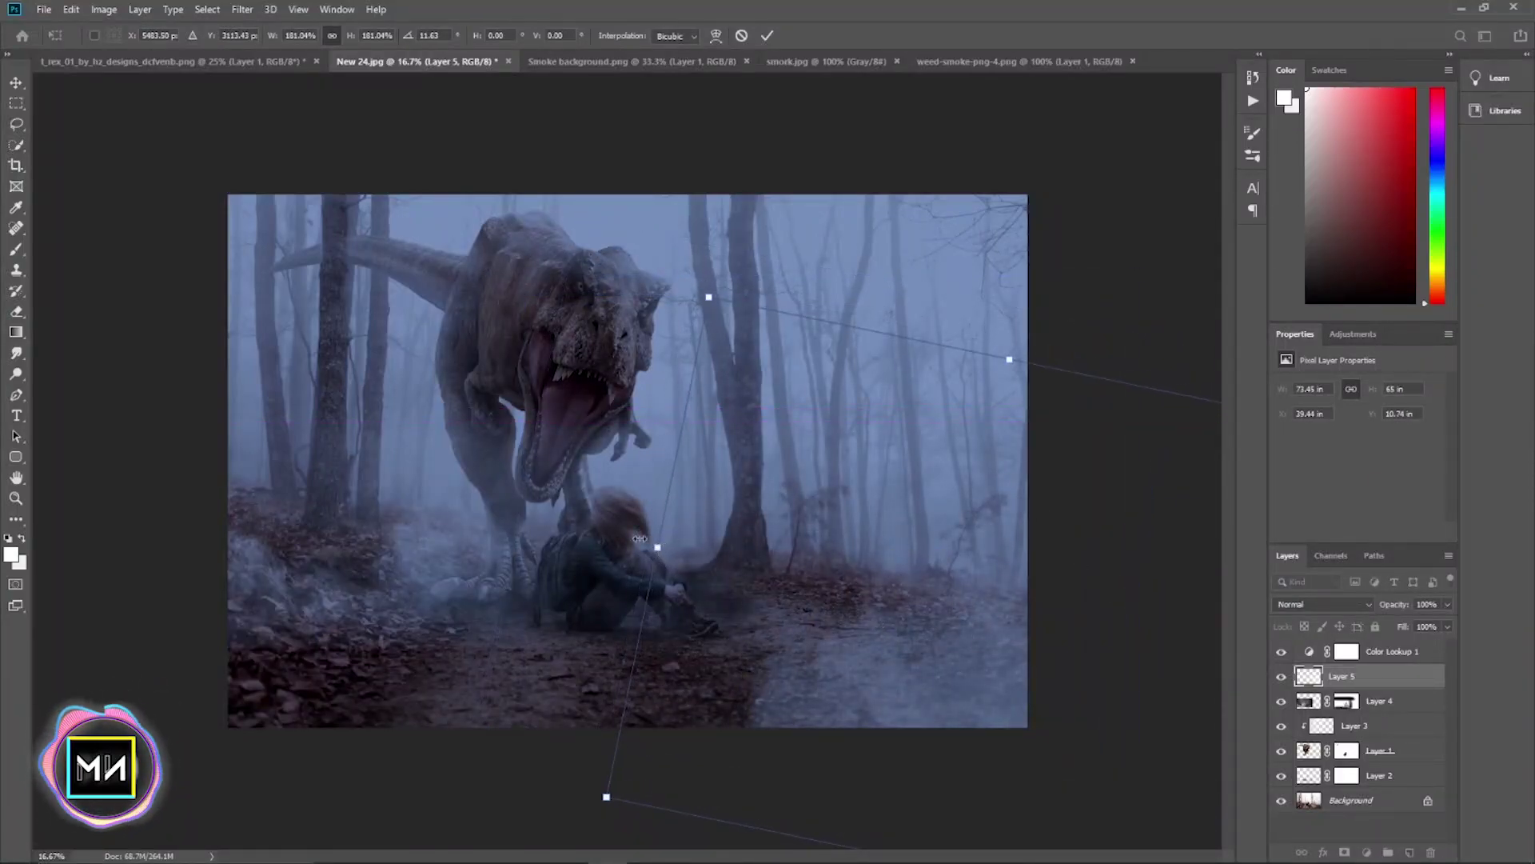
pyautogui.moveTo(640, 538); pyautogui.dragTo(896, 608)
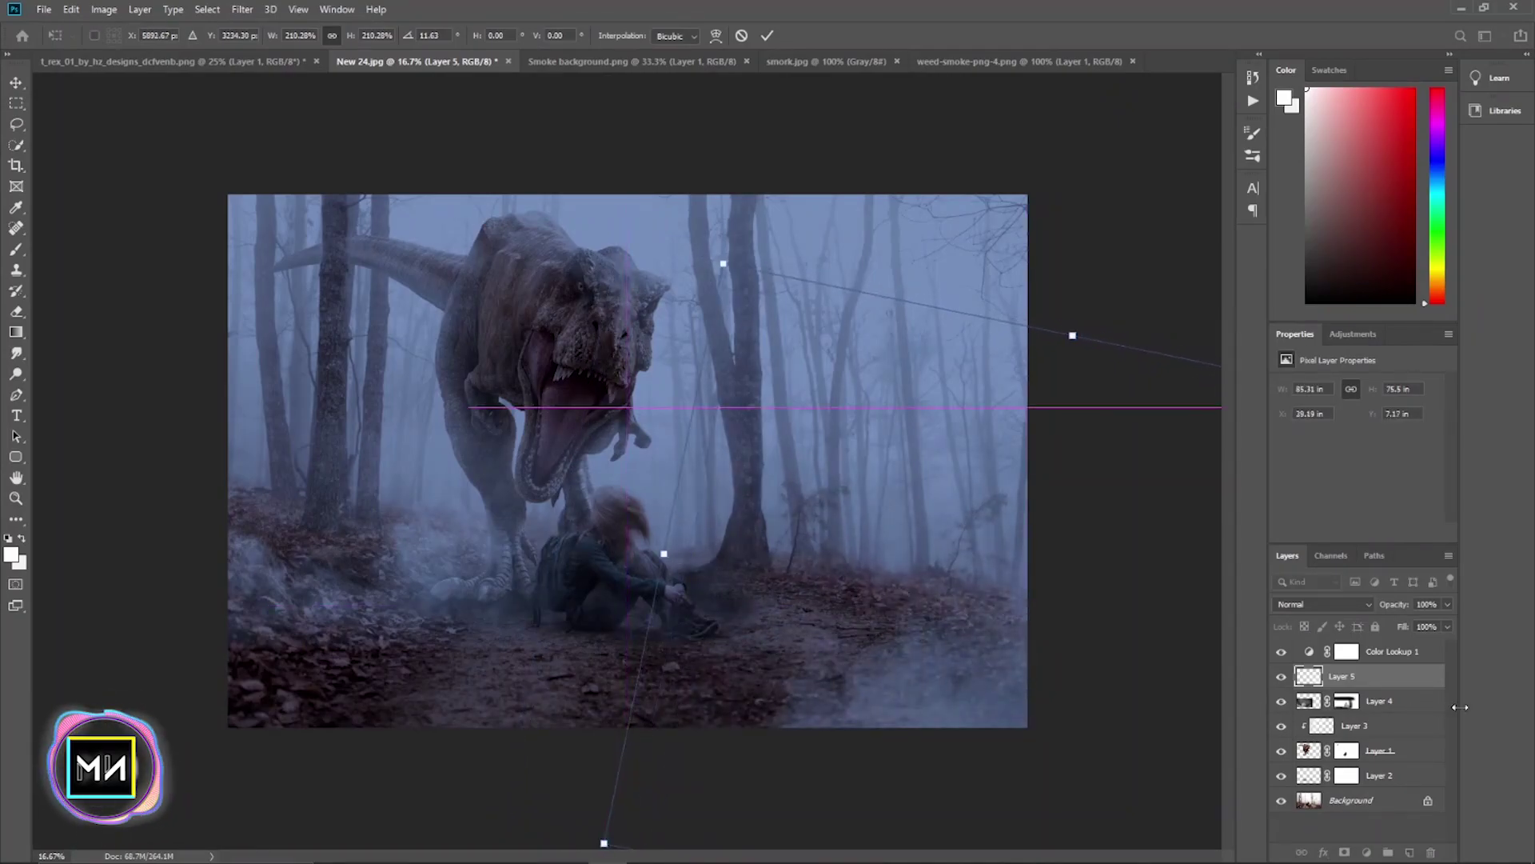
pyautogui.press('Return')
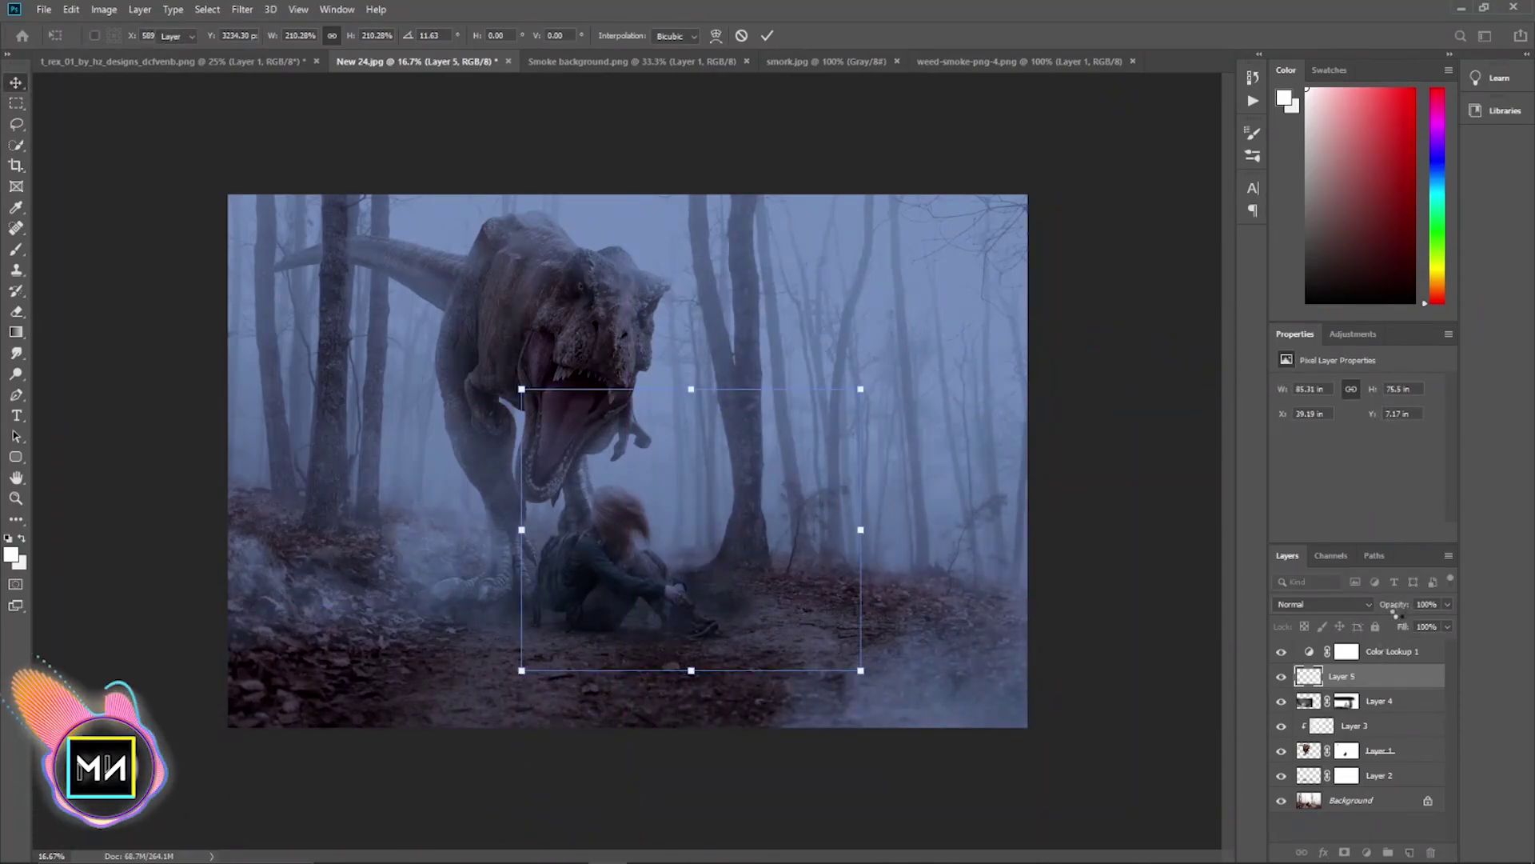
pyautogui.press('Down')
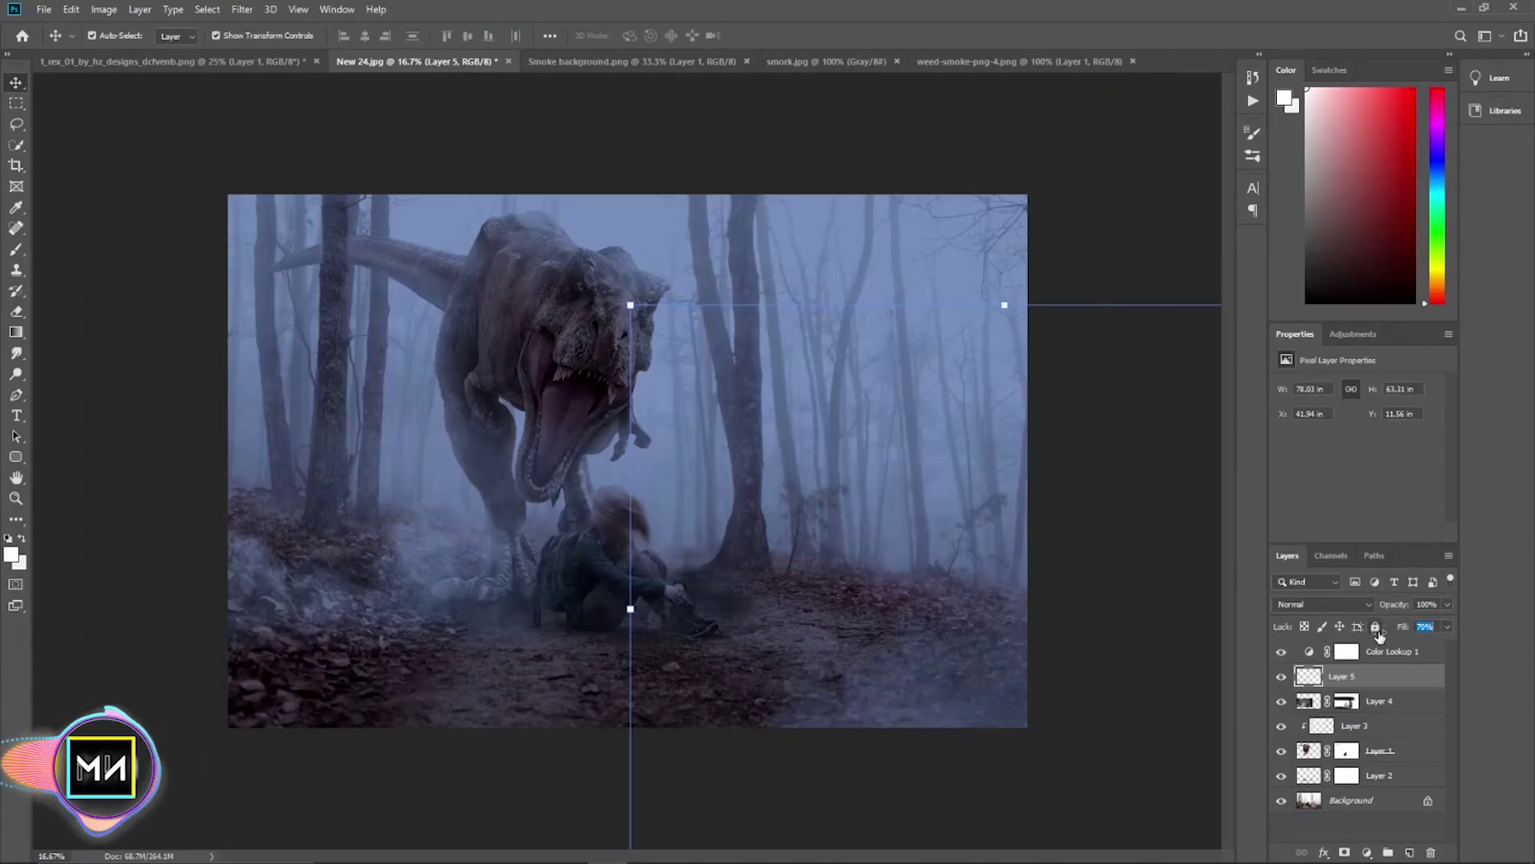
pyautogui.click(815, 62)
# - Bring the weed-smoke PNG into the composite and stretch it wide across the ground
pyautogui.click(967, 63)
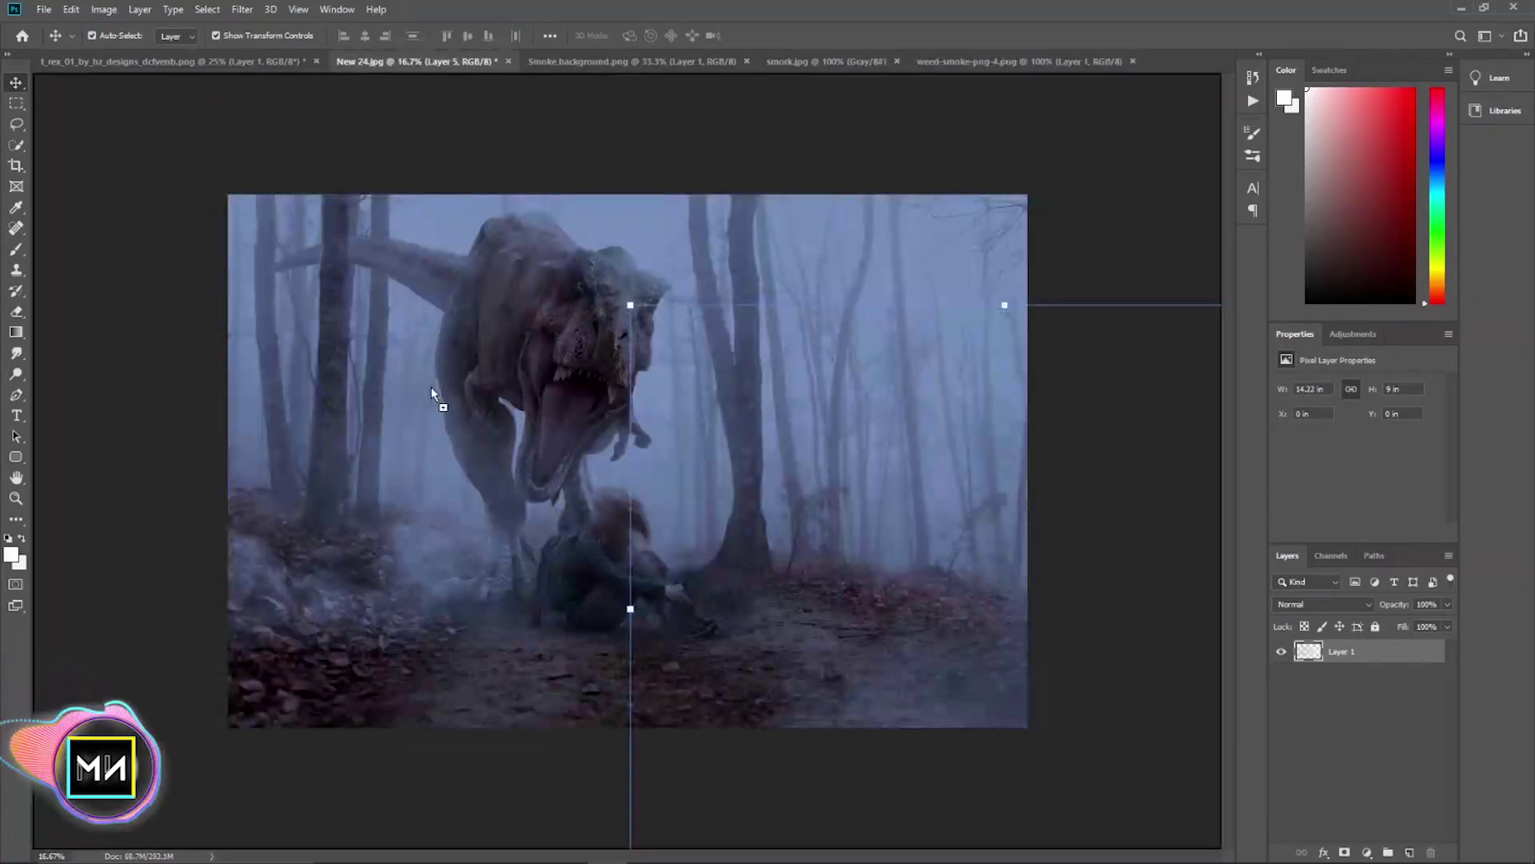
pyautogui.moveTo(389, 54); pyautogui.dragTo(430, 386)
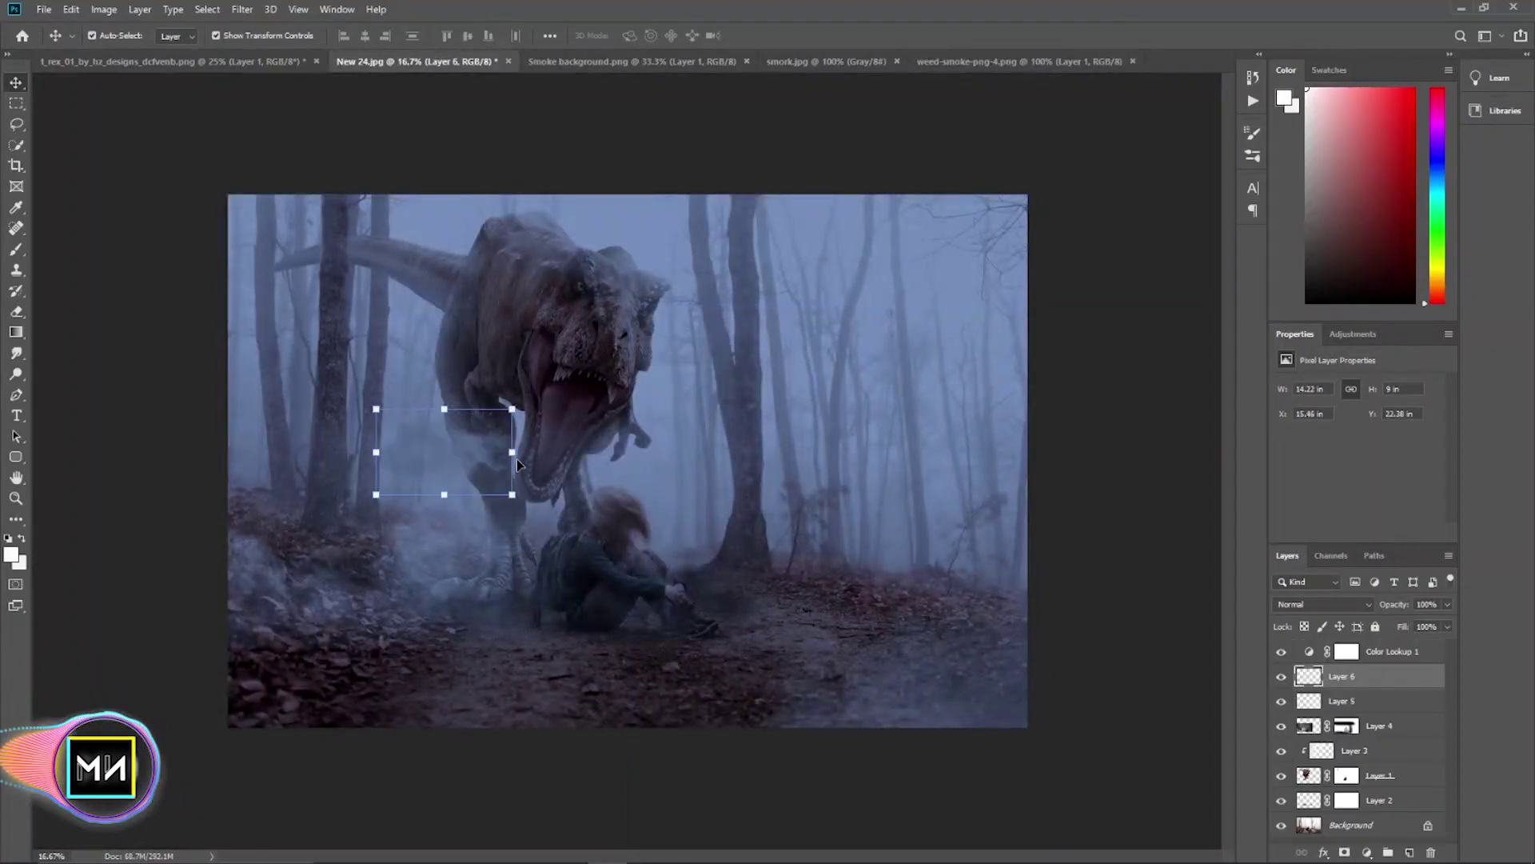
pyautogui.hotkey('ctrl', 't')
pyautogui.moveTo(513, 454)
pyautogui.mouseDown()
pyautogui.moveTo(660, 680)
pyautogui.moveTo(752, 681)
pyautogui.moveTo(1045, 747)
pyautogui.mouseUp()
pyautogui.moveTo(860, 735)
pyautogui.mouseDown()
pyautogui.moveTo(512, 781)
pyautogui.moveTo(711, 806)
pyautogui.mouseUp()
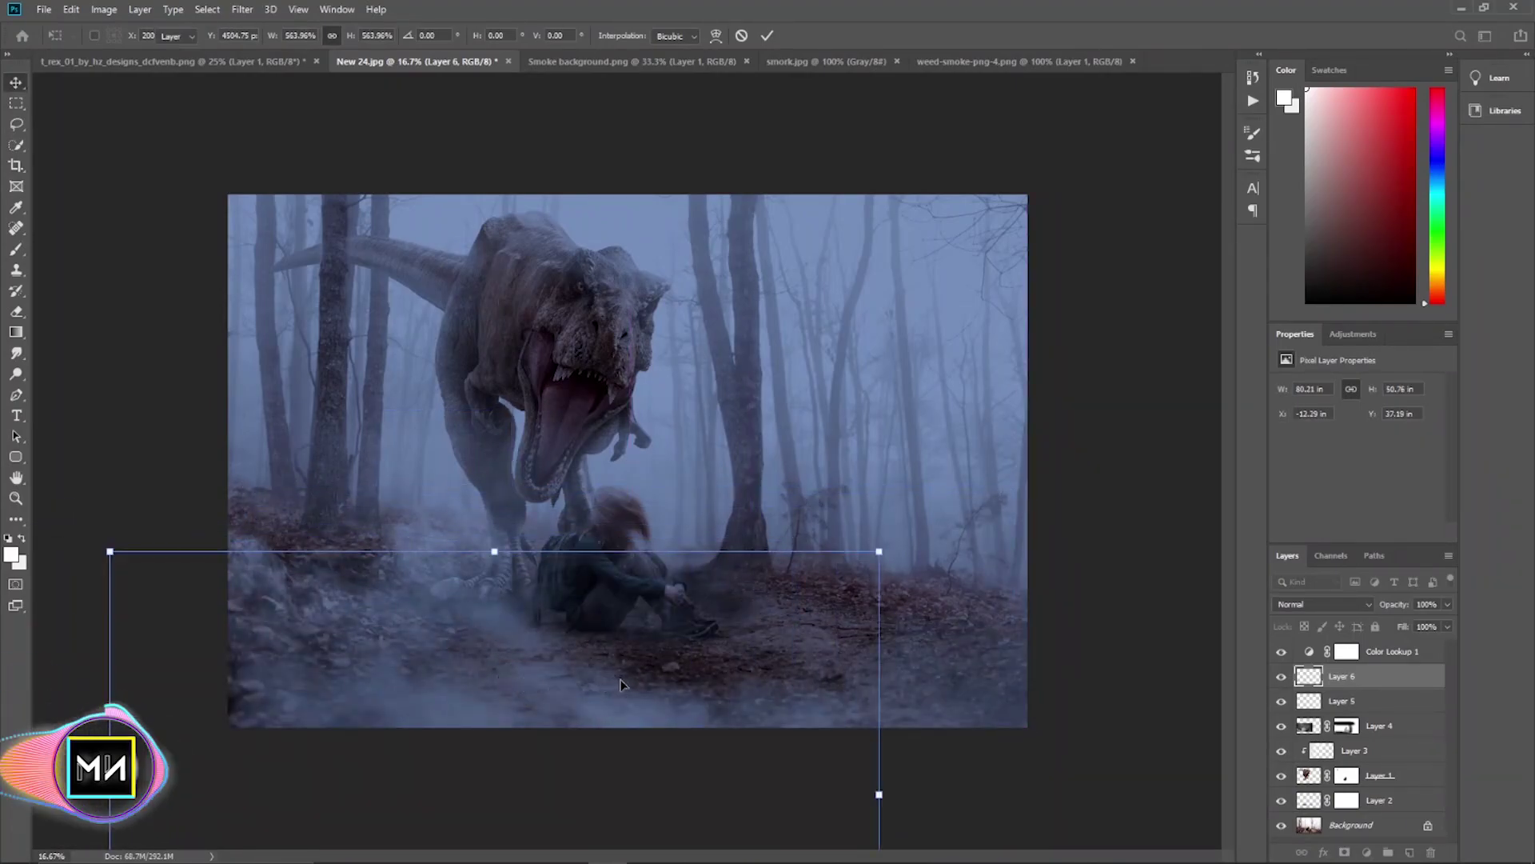
pyautogui.press('Return')
# - Rotate and reposition the Layer 6 smoke around the girl, then fade its Fill to 70%
pyautogui.moveTo(890, 546); pyautogui.dragTo(376, 632)
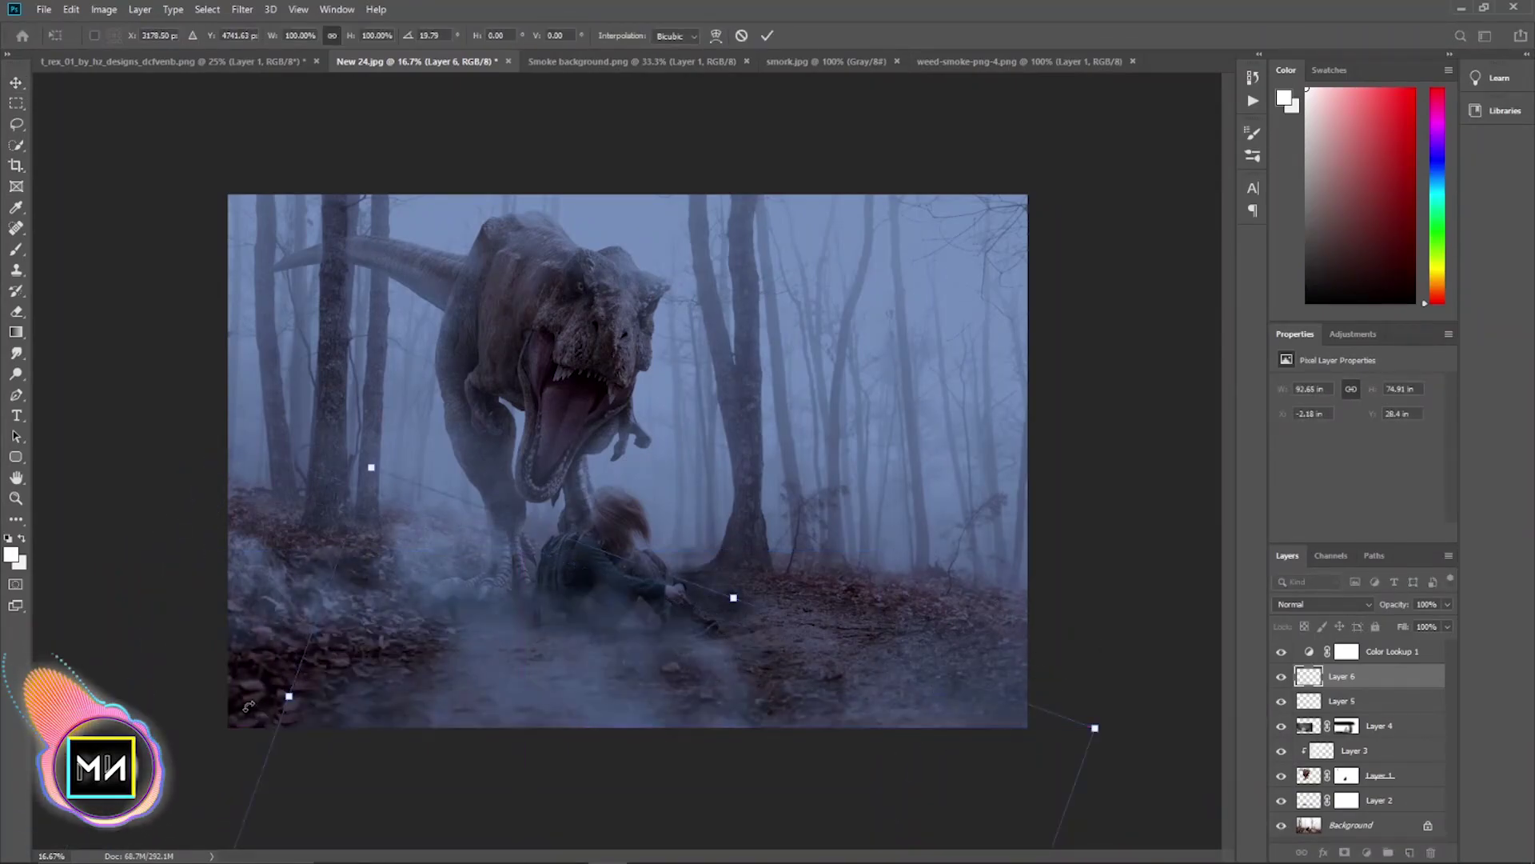
pyautogui.moveTo(233, 650); pyautogui.dragTo(253, 610)
pyautogui.moveTo(424, 744); pyautogui.dragTo(372, 733)
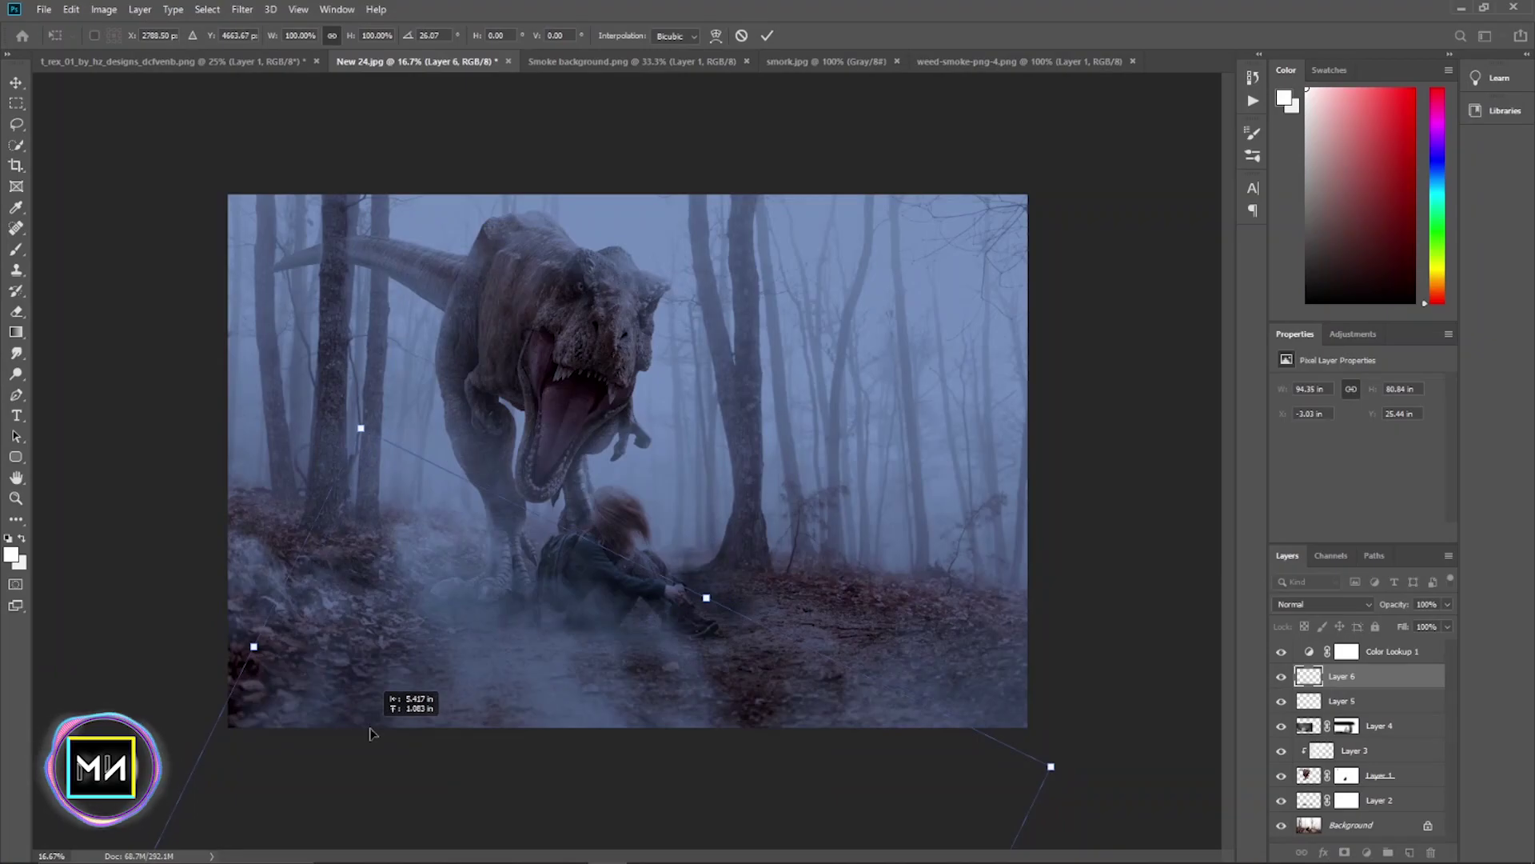
pyautogui.moveTo(628, 739); pyautogui.dragTo(616, 690)
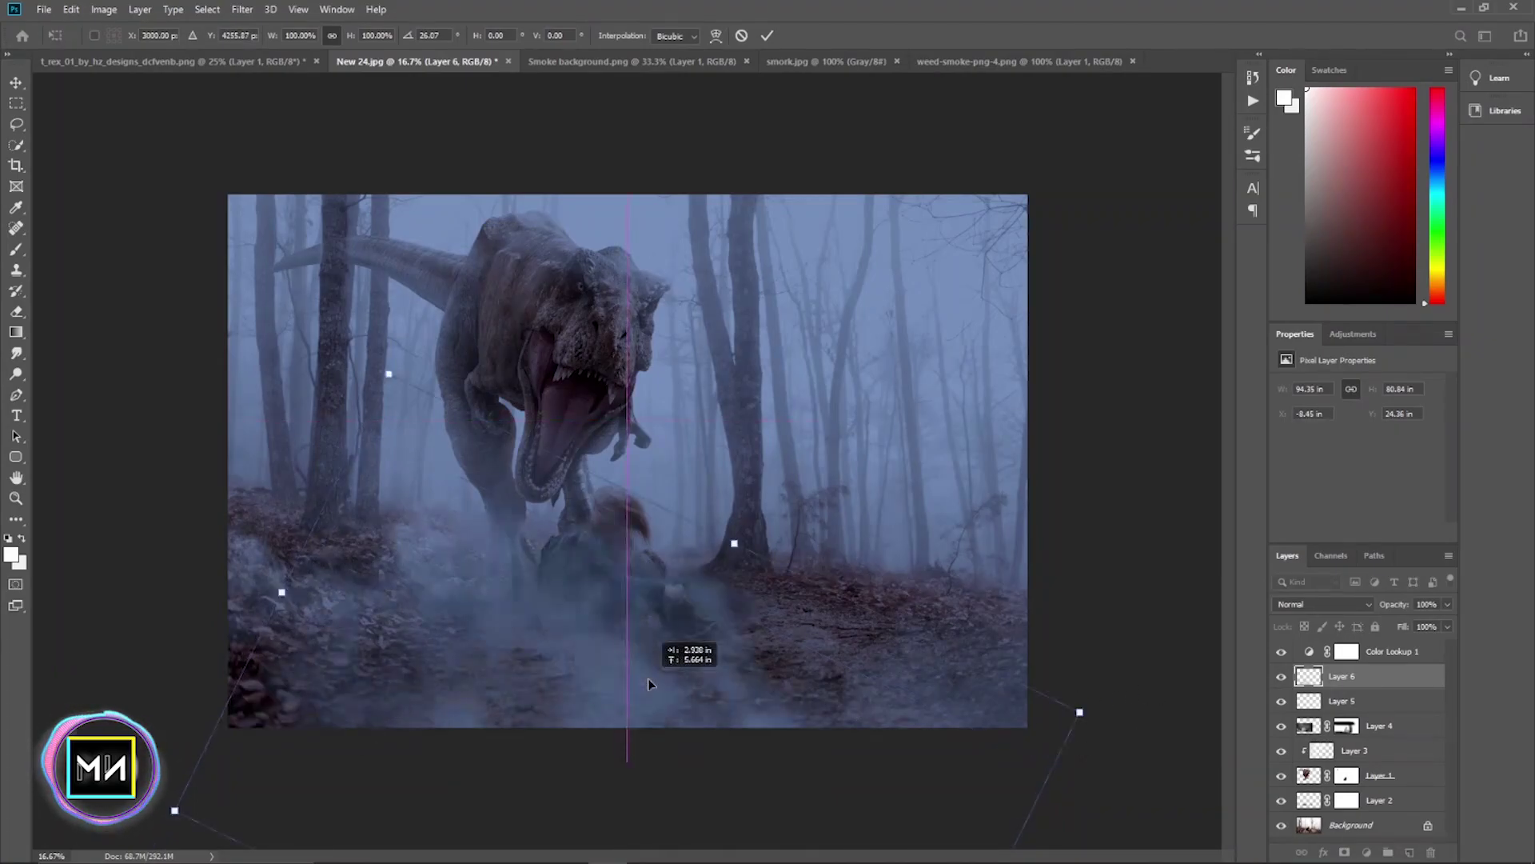
pyautogui.press('Return')
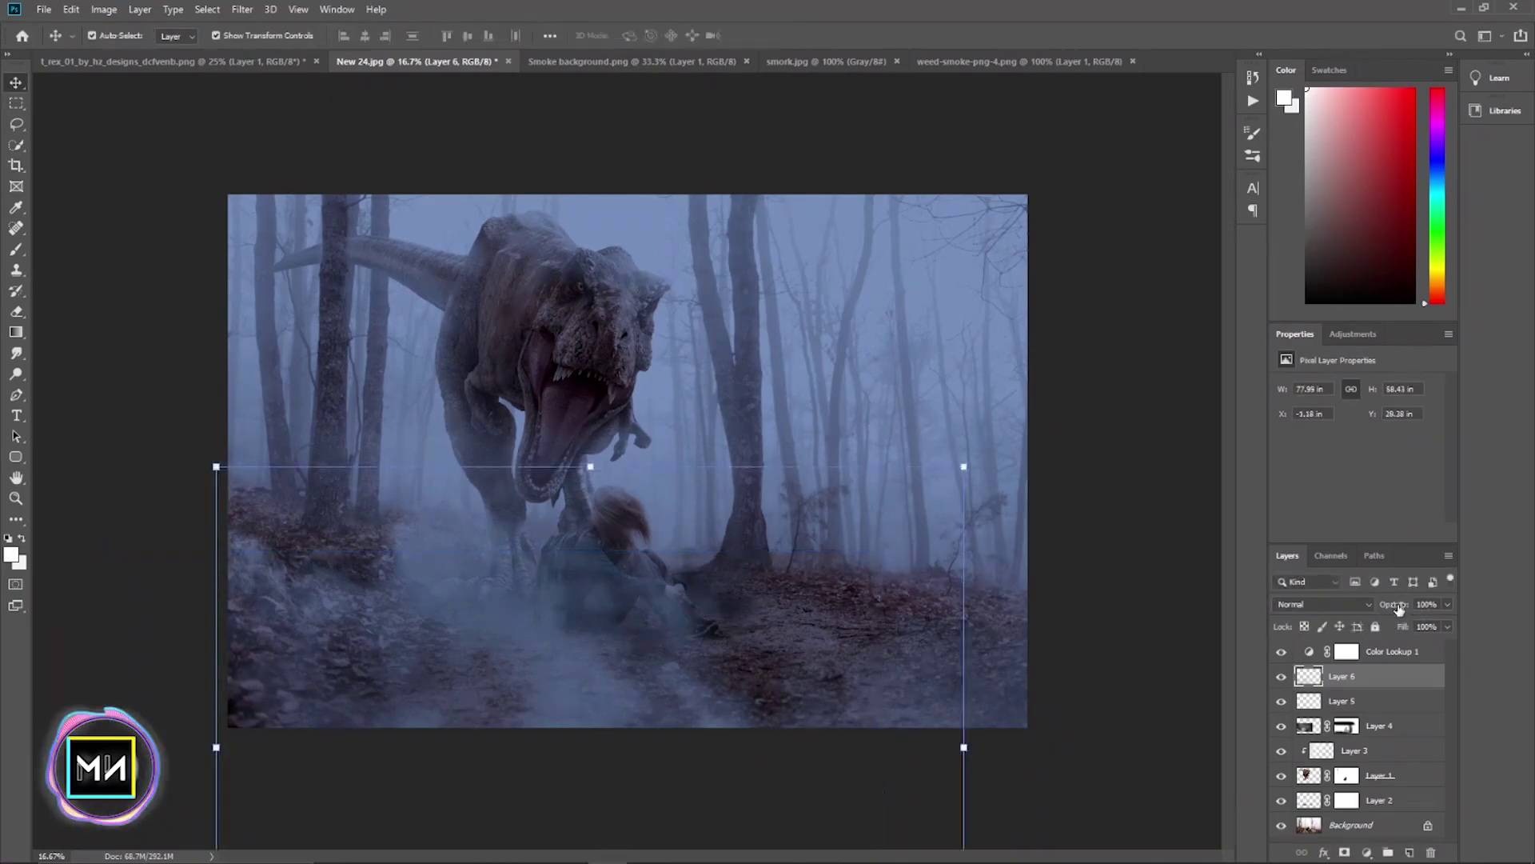
pyautogui.moveTo(1396, 631); pyautogui.dragTo(1387, 632)
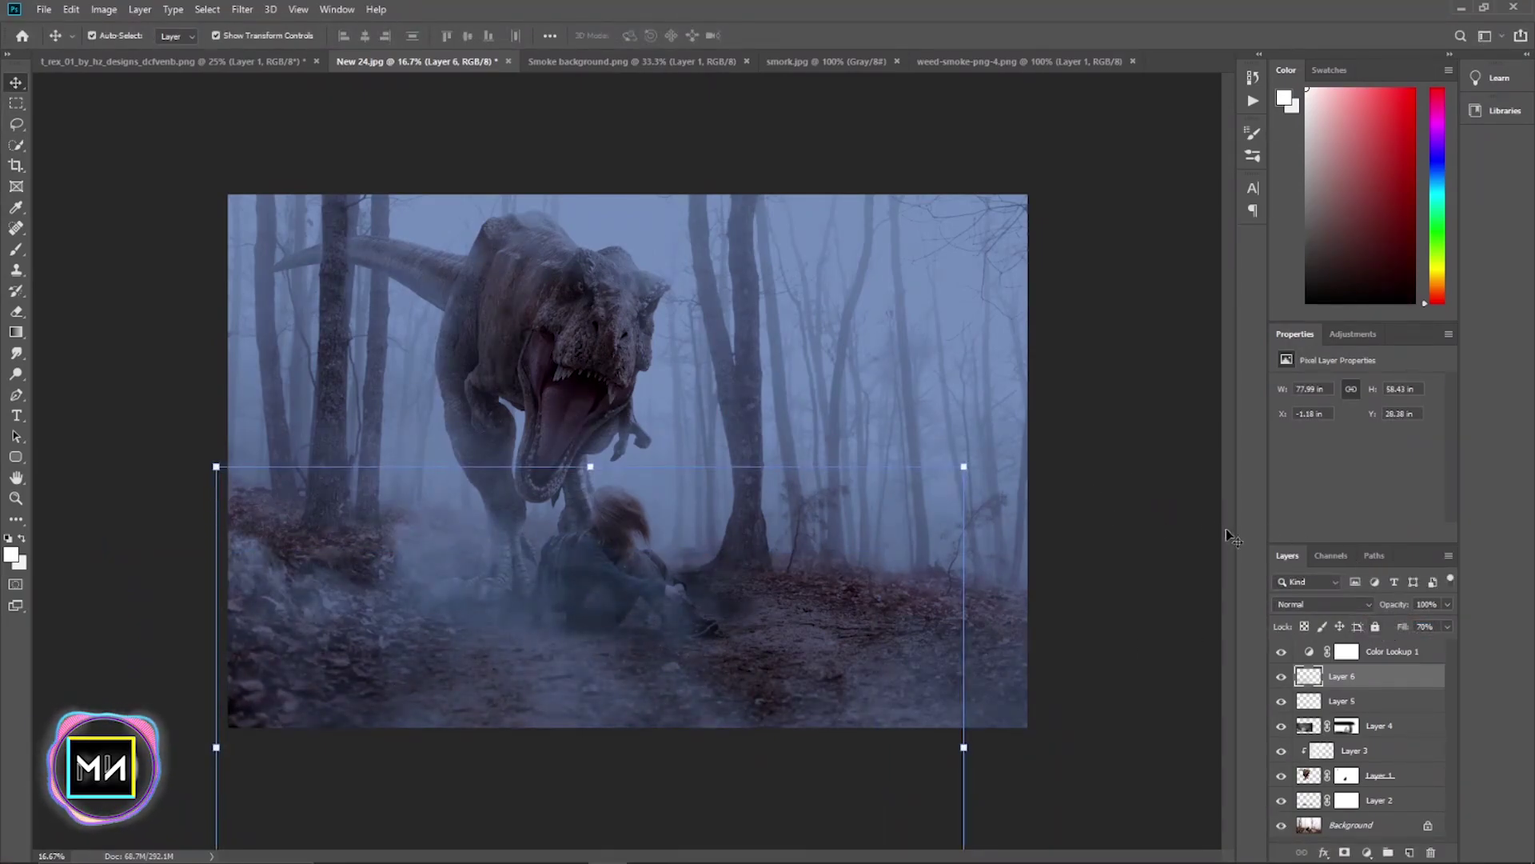
pyautogui.click(1090, 478)
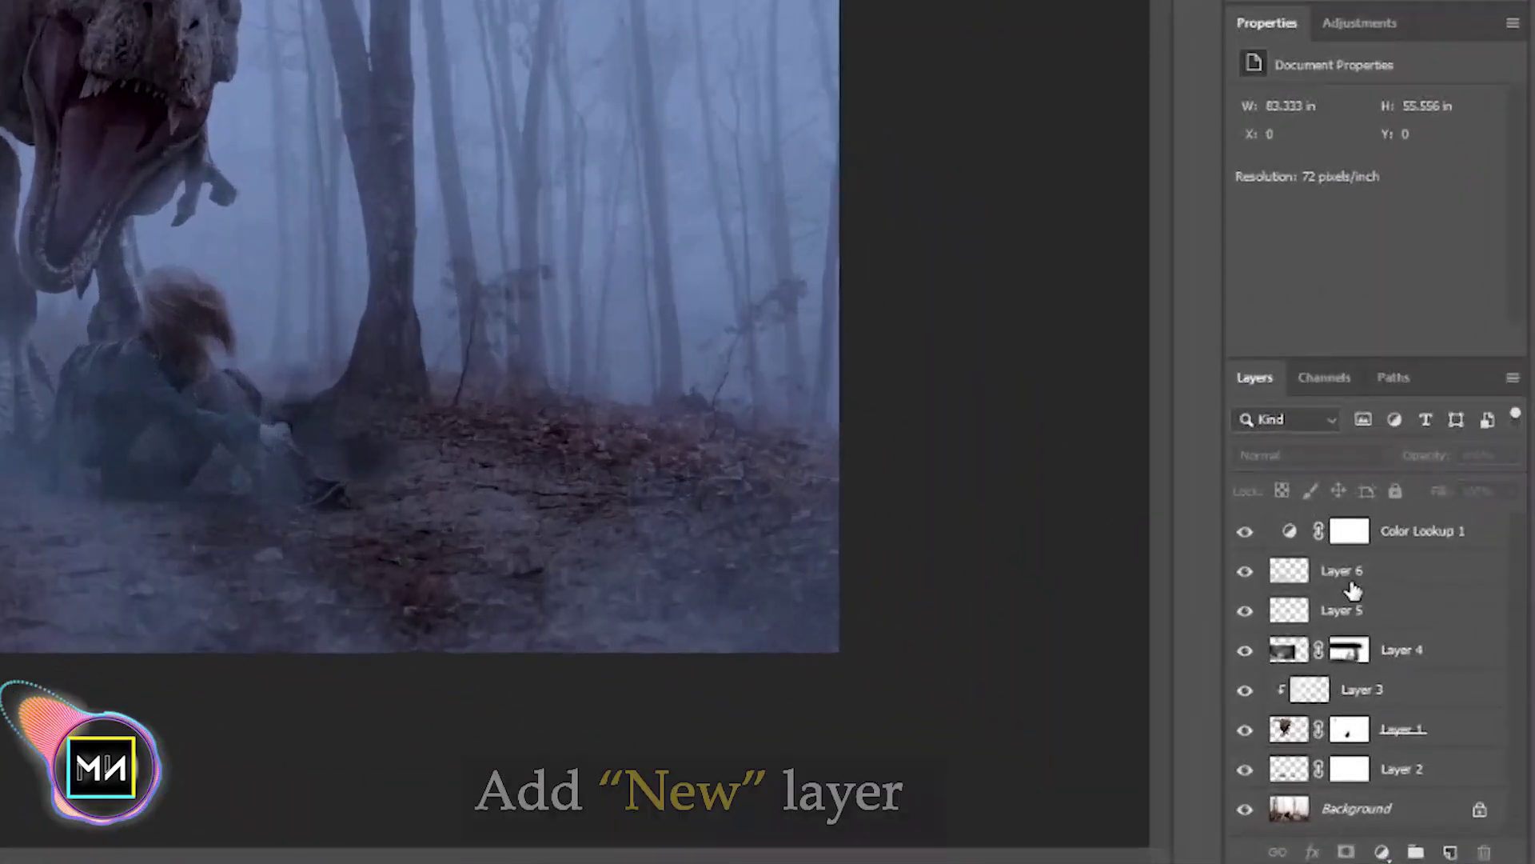
# - Add a new Layer 7 above Layer 6 and marquee a rectangle over the T-rex's jaw
pyautogui.click(1351, 588)
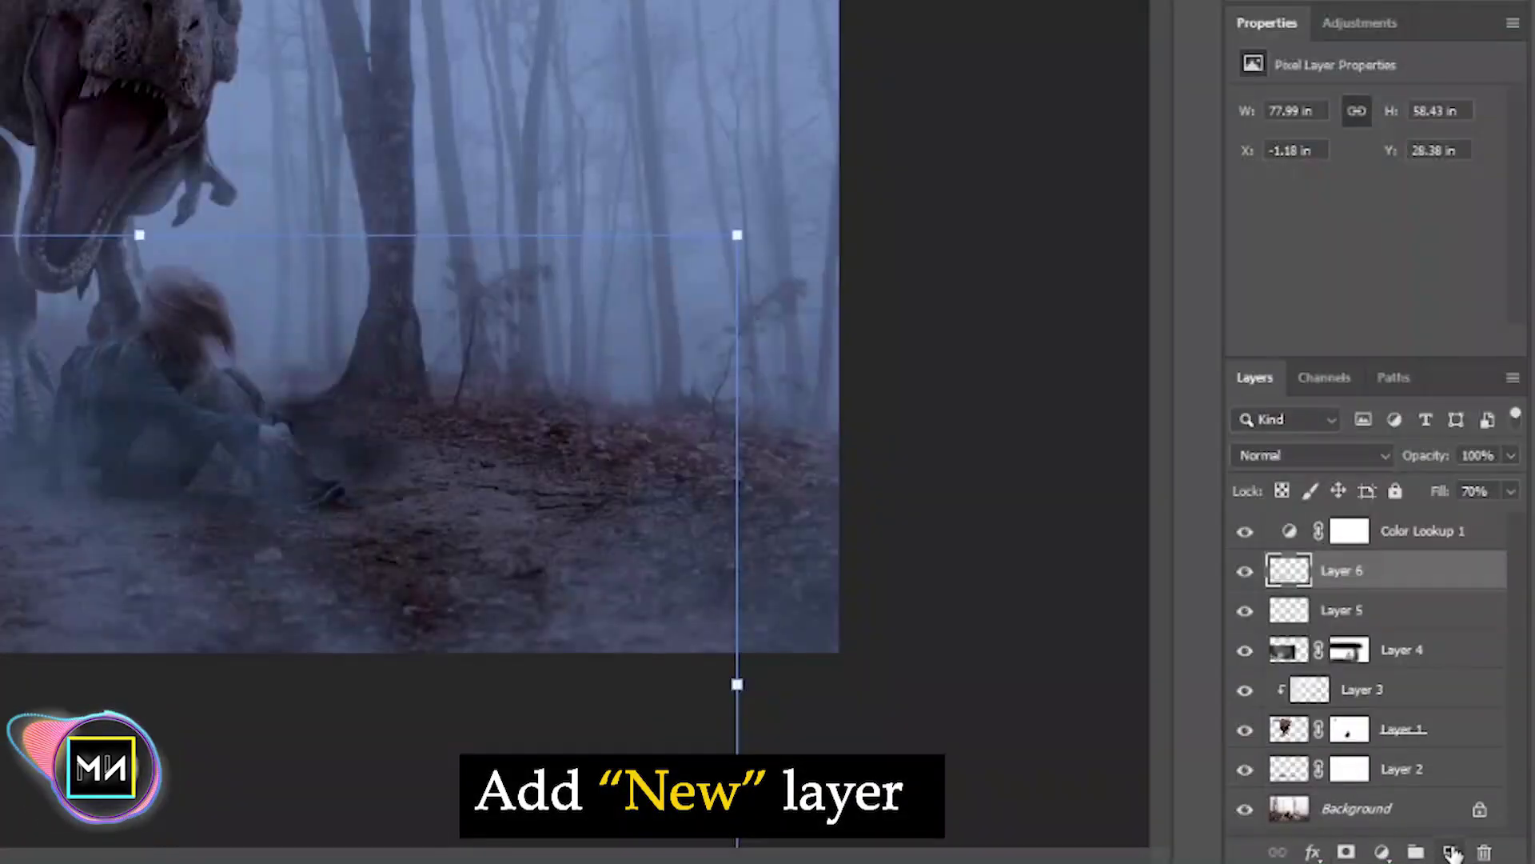
pyautogui.click(1451, 852)
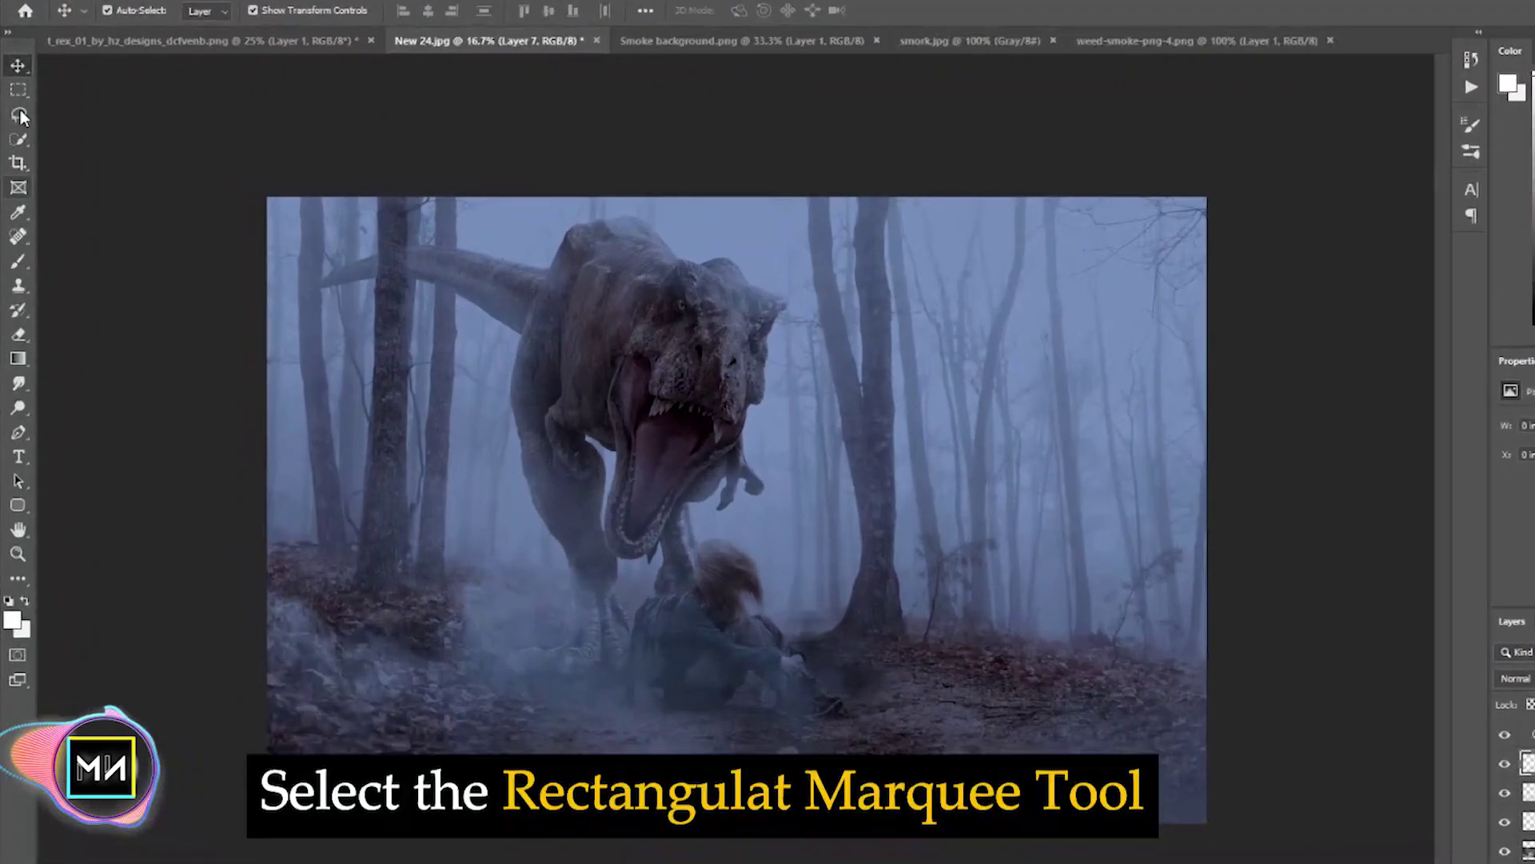
pyautogui.click(18, 90)
pyautogui.moveTo(680, 429); pyautogui.dragTo(806, 503)
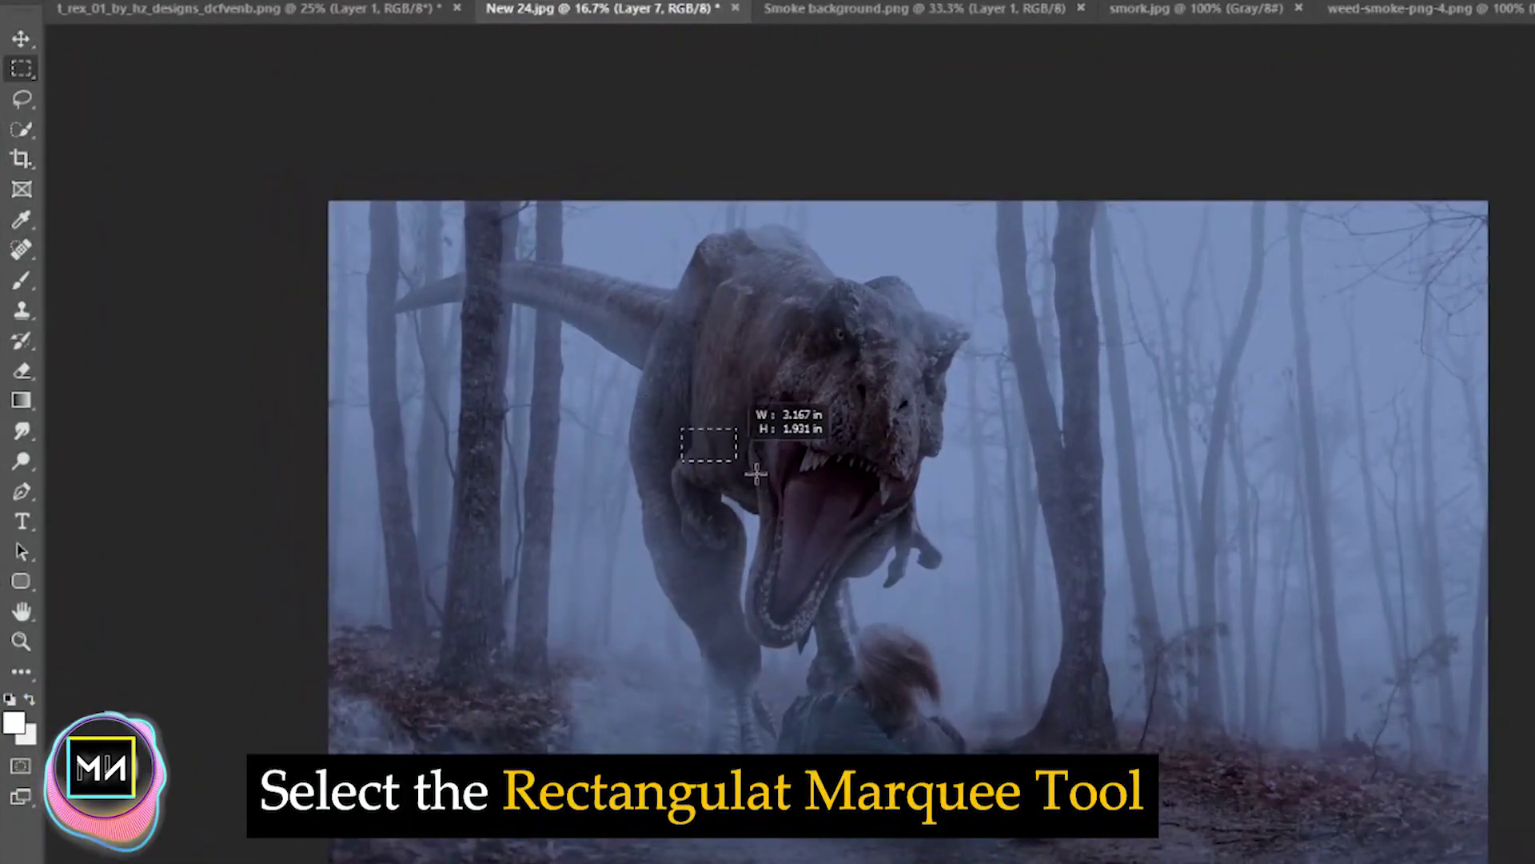
pyautogui.click(657, 411)
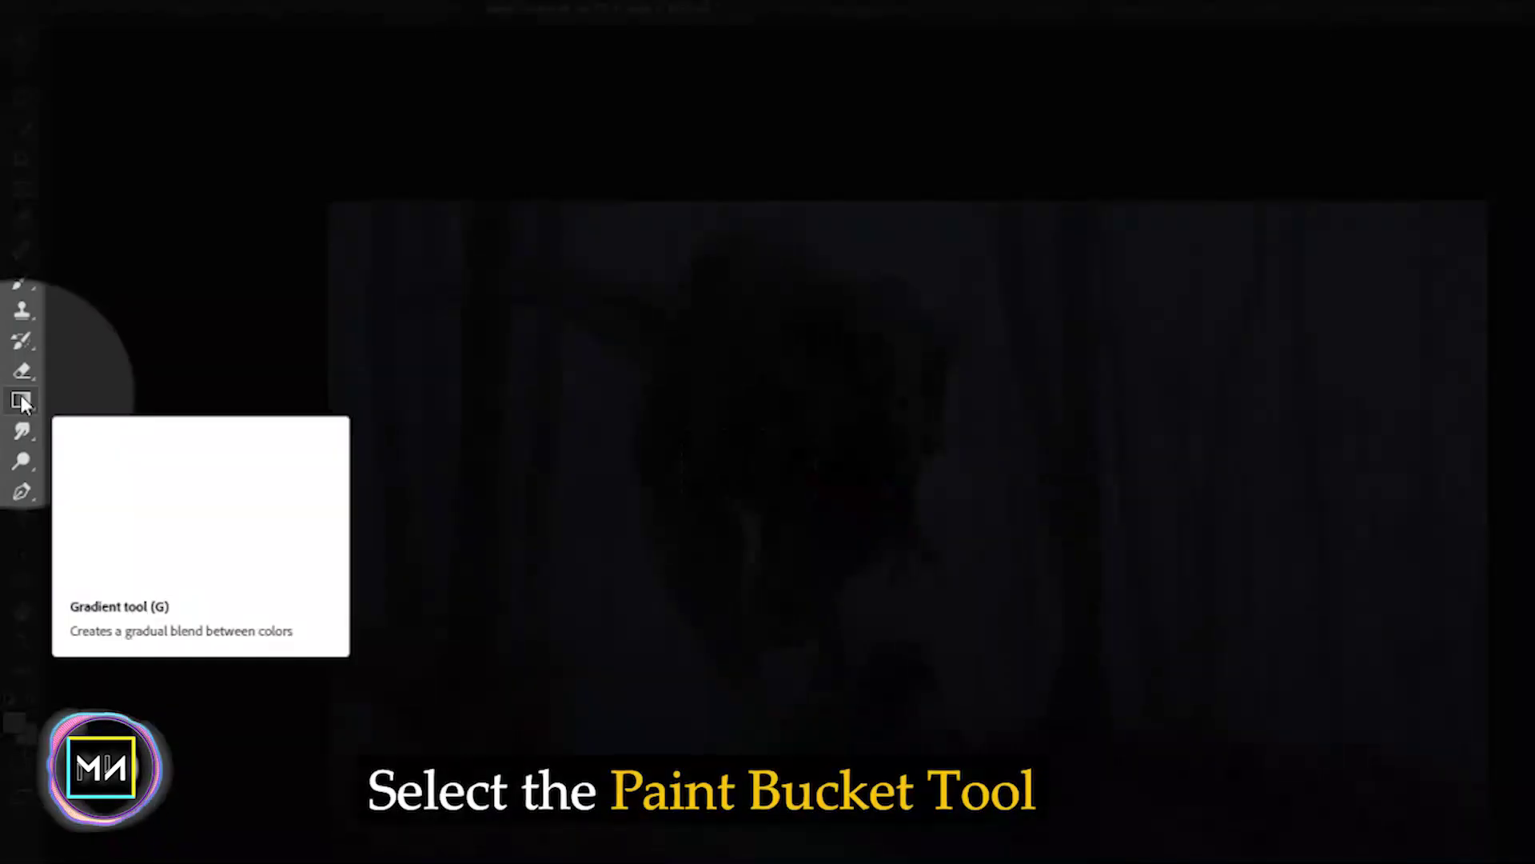
# - Fill the rectangular selection with a near-black foreground colour using the Paint Bucket
pyautogui.rightClick(22, 400)
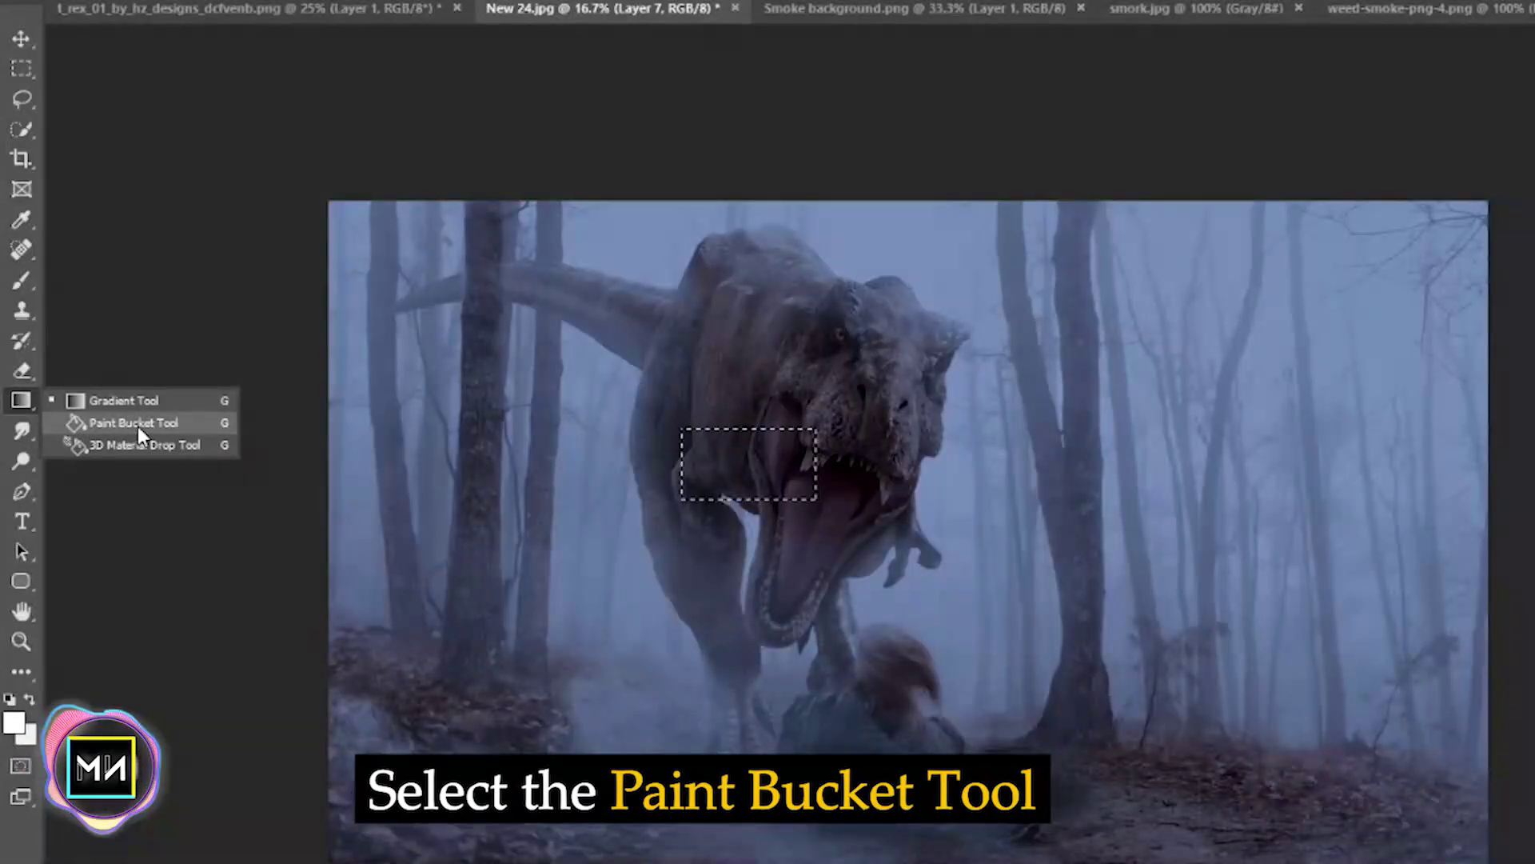
pyautogui.click(138, 426)
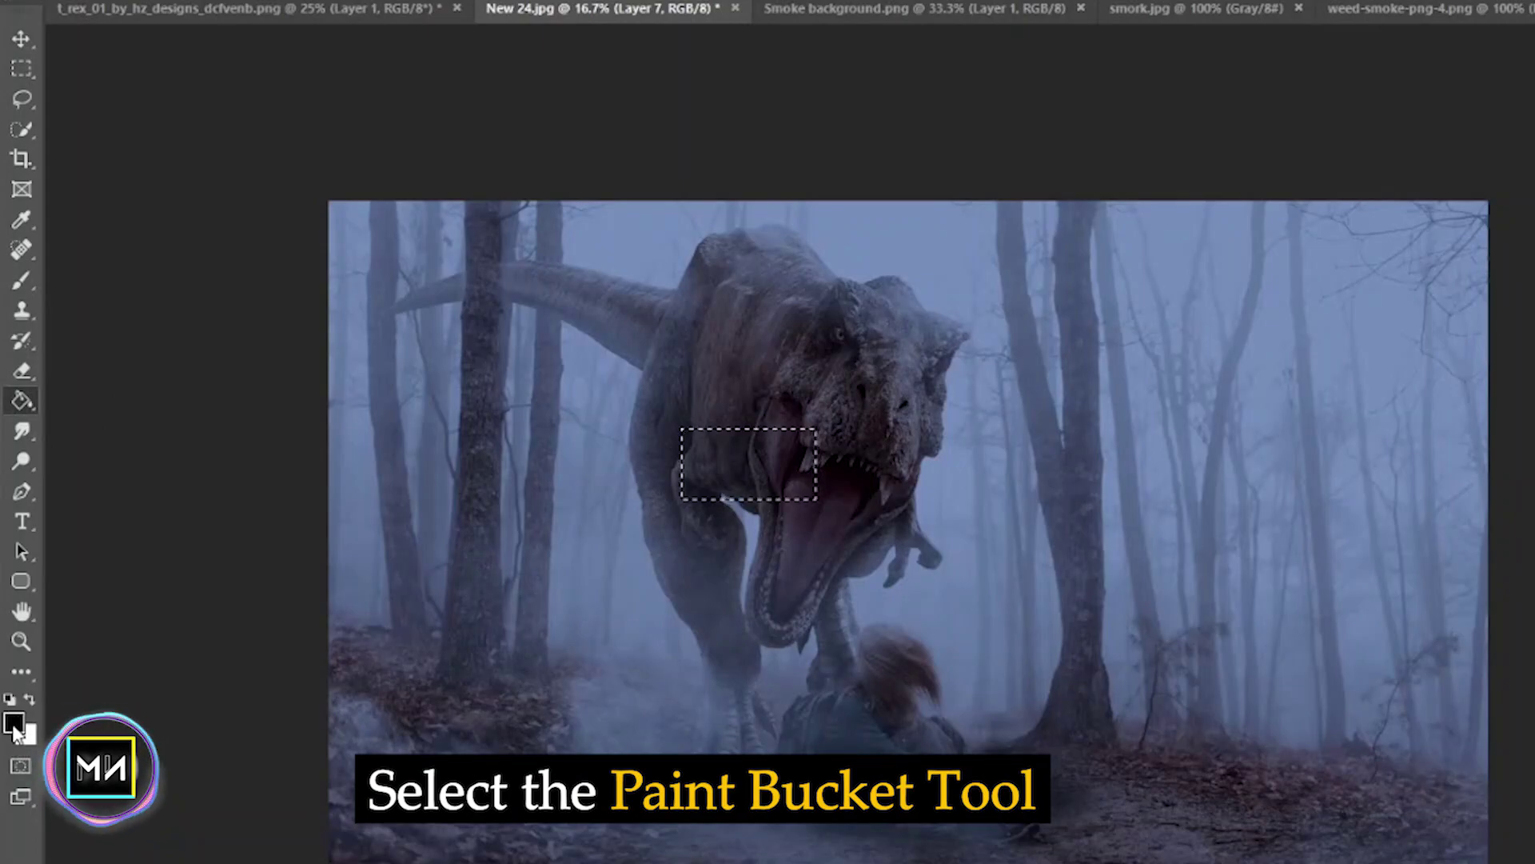
pyautogui.click(14, 724)
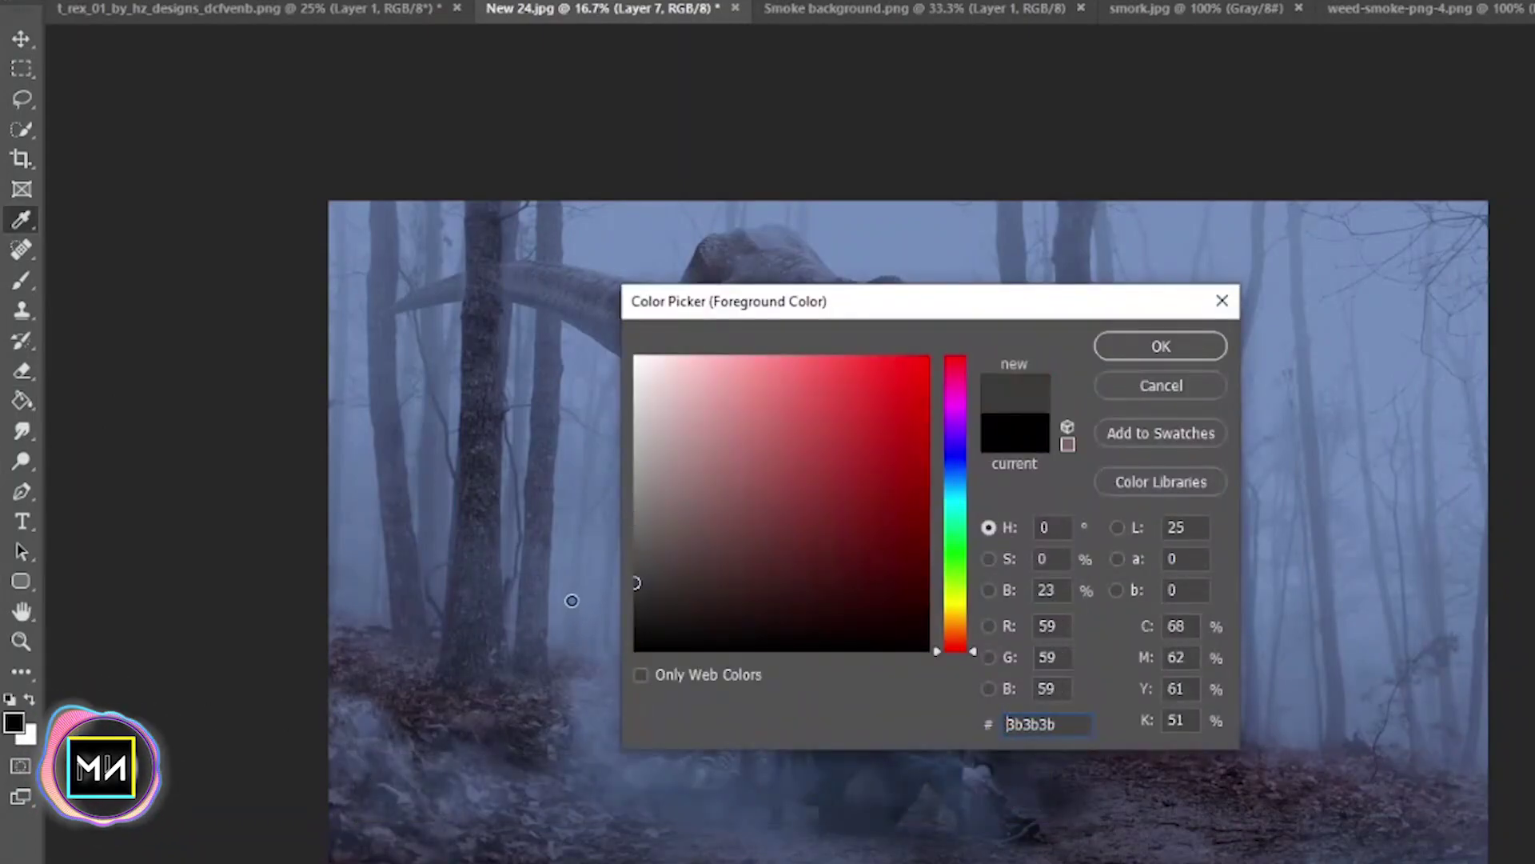
pyautogui.click(1120, 347)
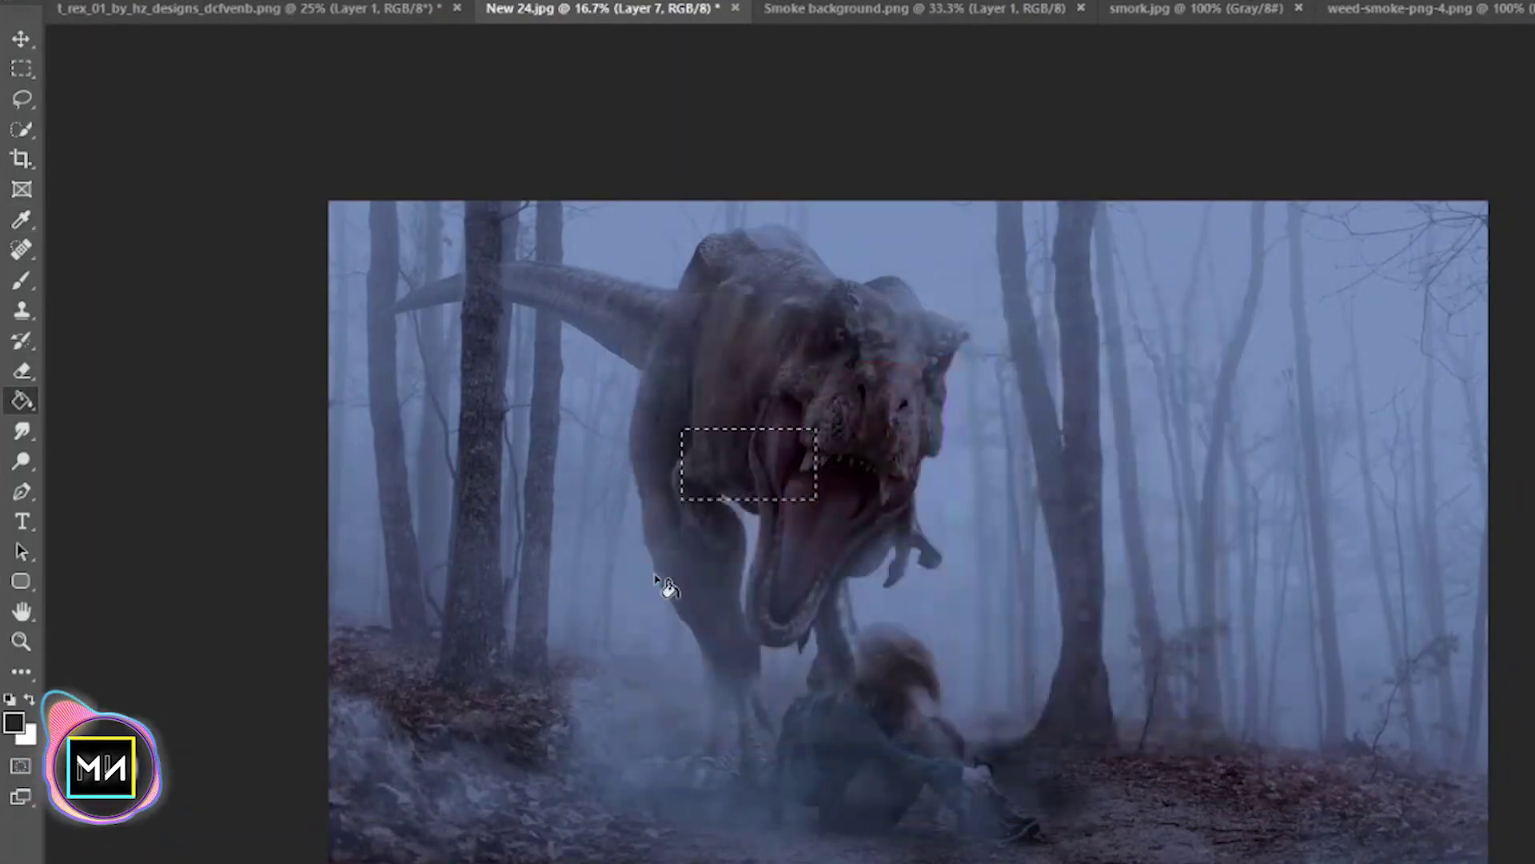
pyautogui.click(748, 474)
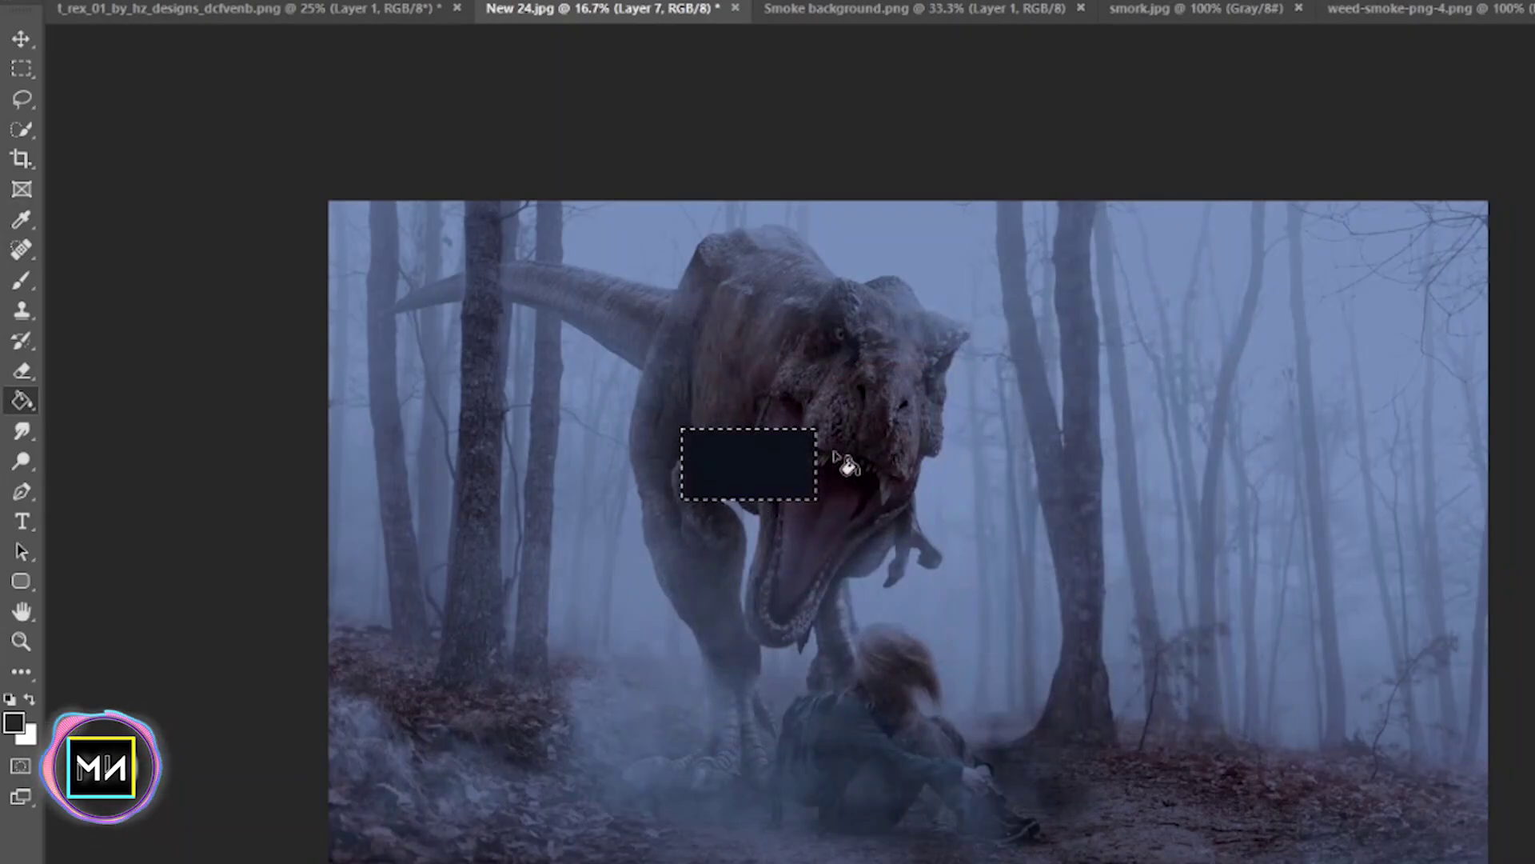
pyautogui.click(24, 42)
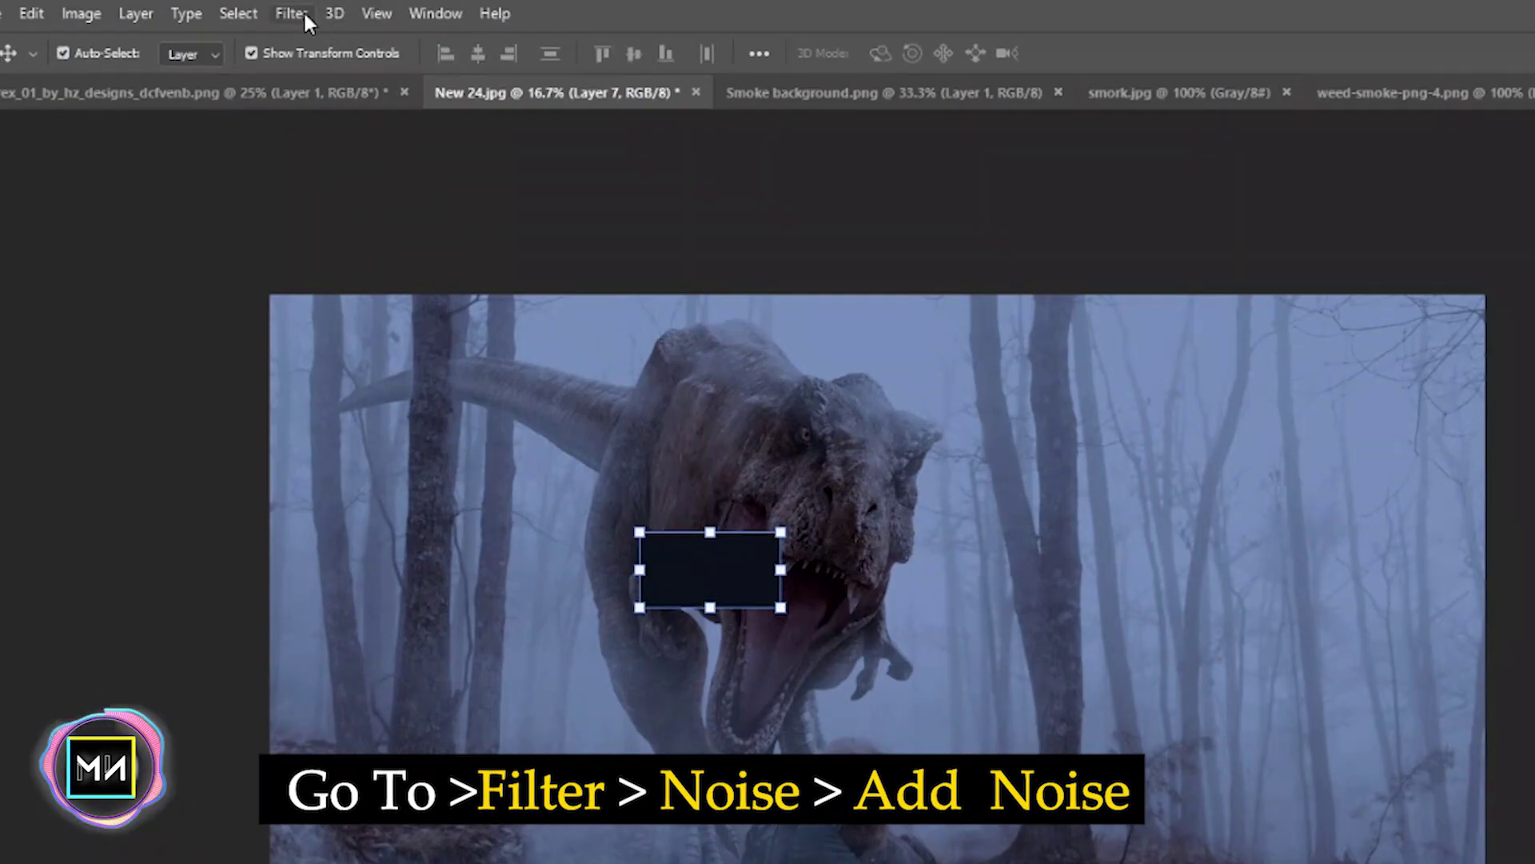
# - Add Uniform, Monochromatic noise to the dark rectangle and stretch Layer 7 across the whole canvas
pyautogui.click(242, 9)
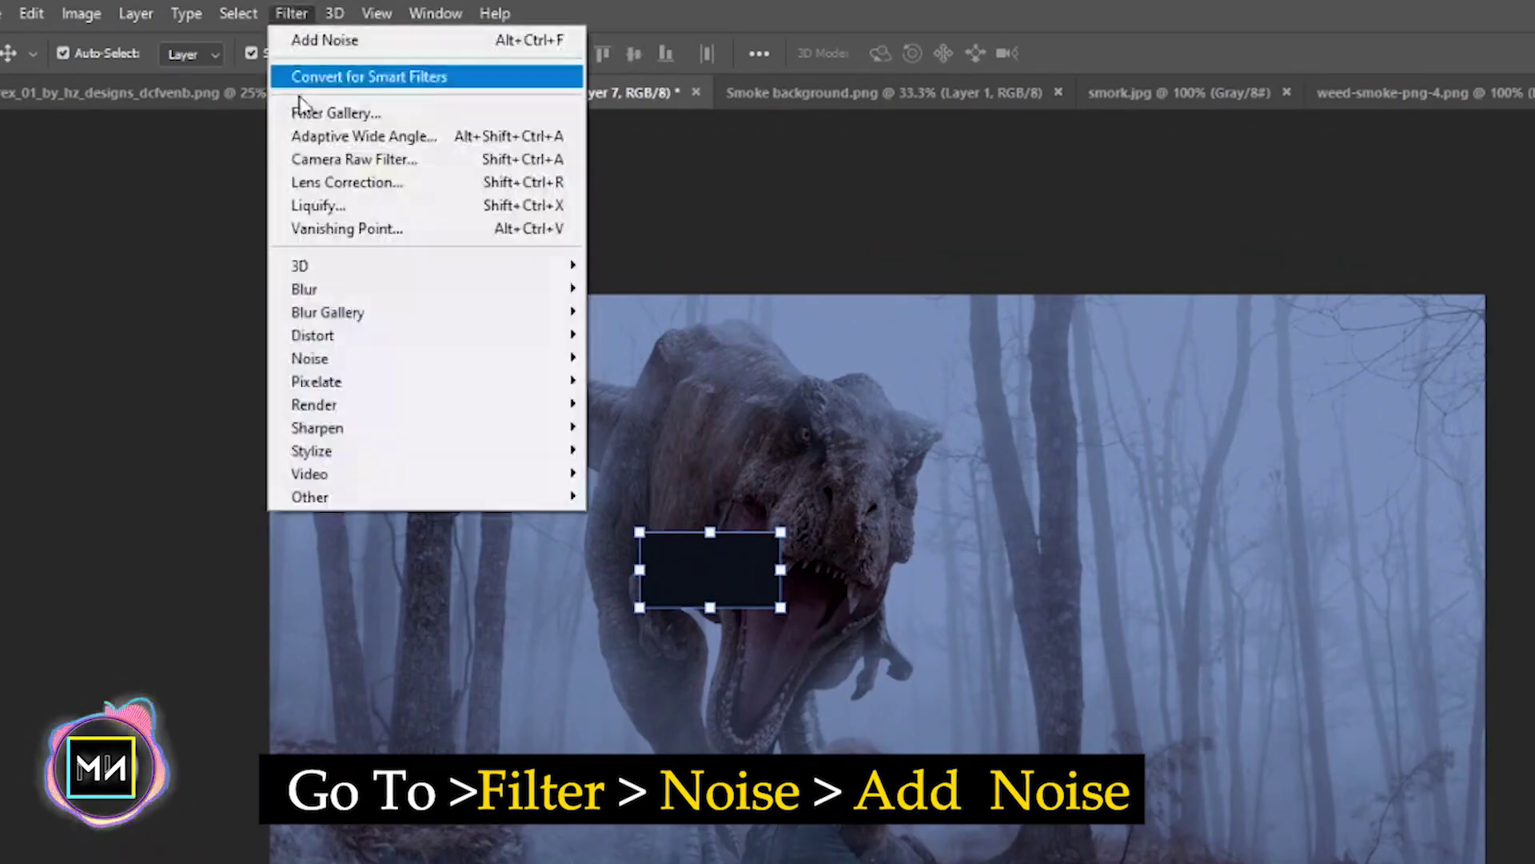
pyautogui.click(188, 216)
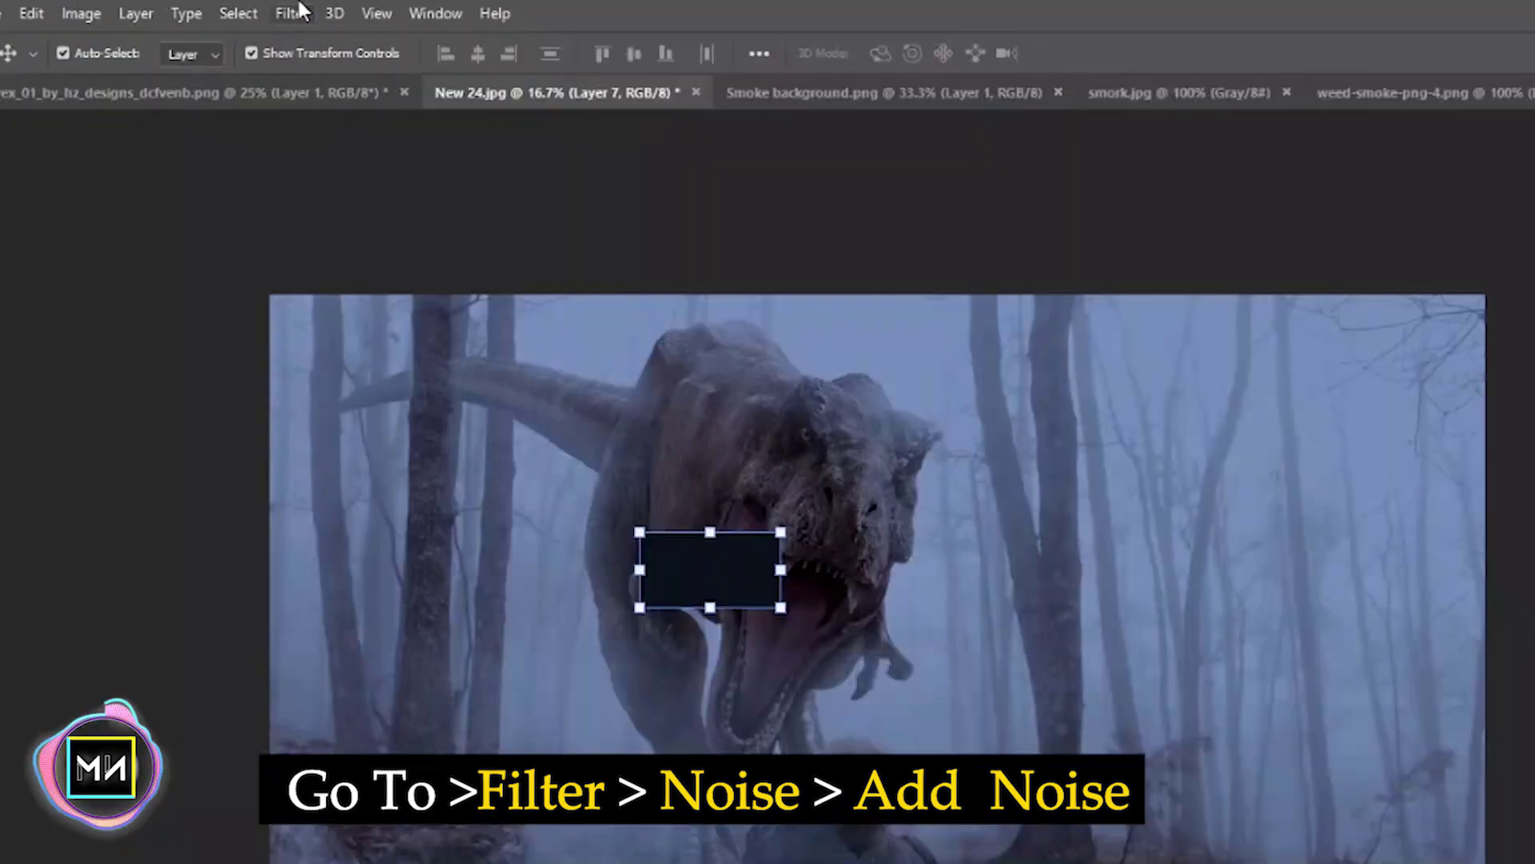
pyautogui.click(302, 10)
pyautogui.moveTo(309, 358)
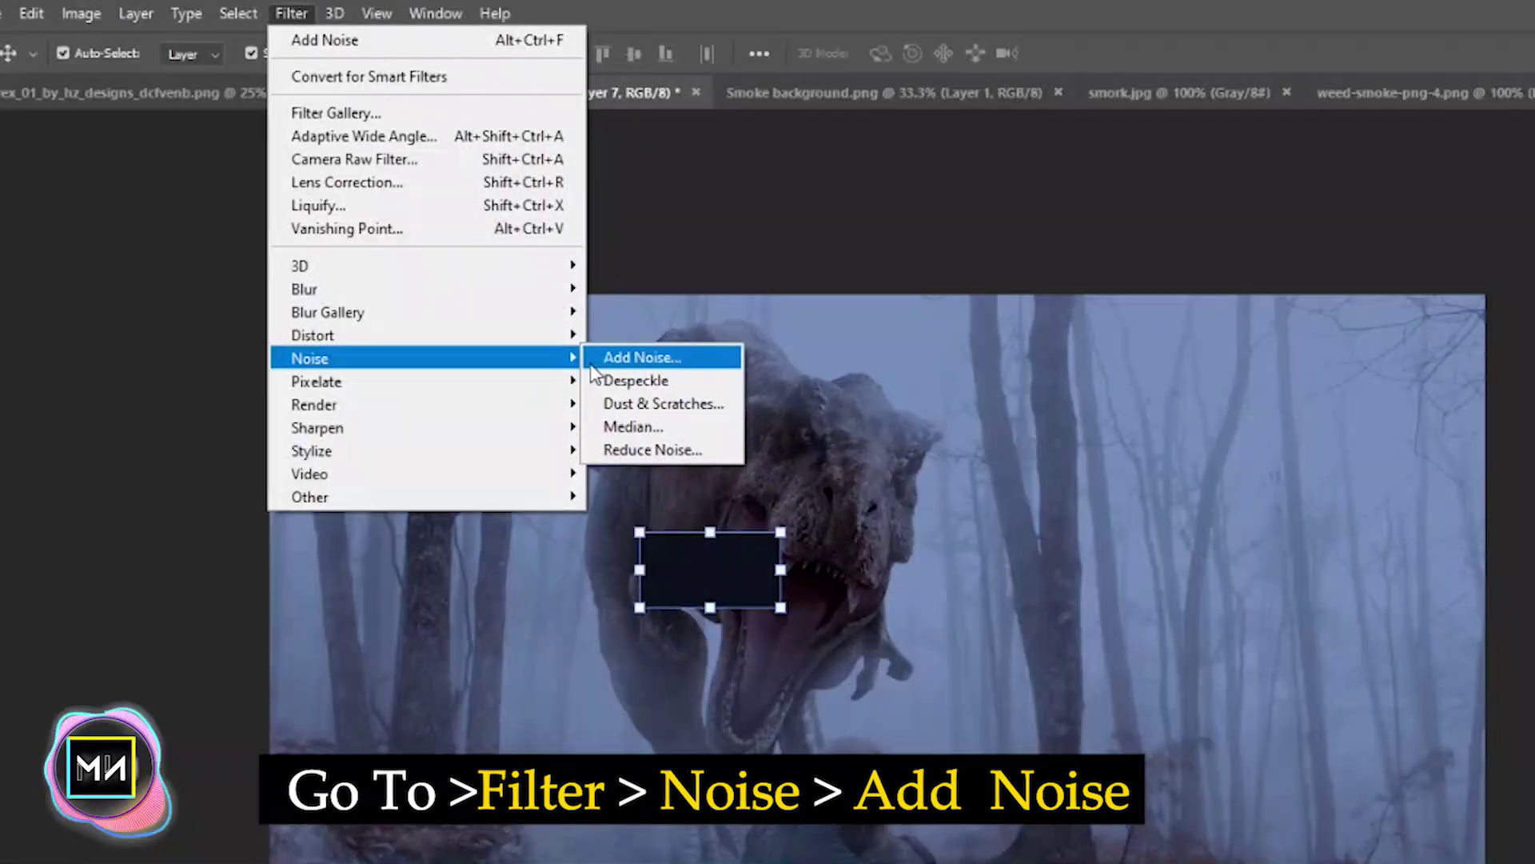
pyautogui.click(607, 358)
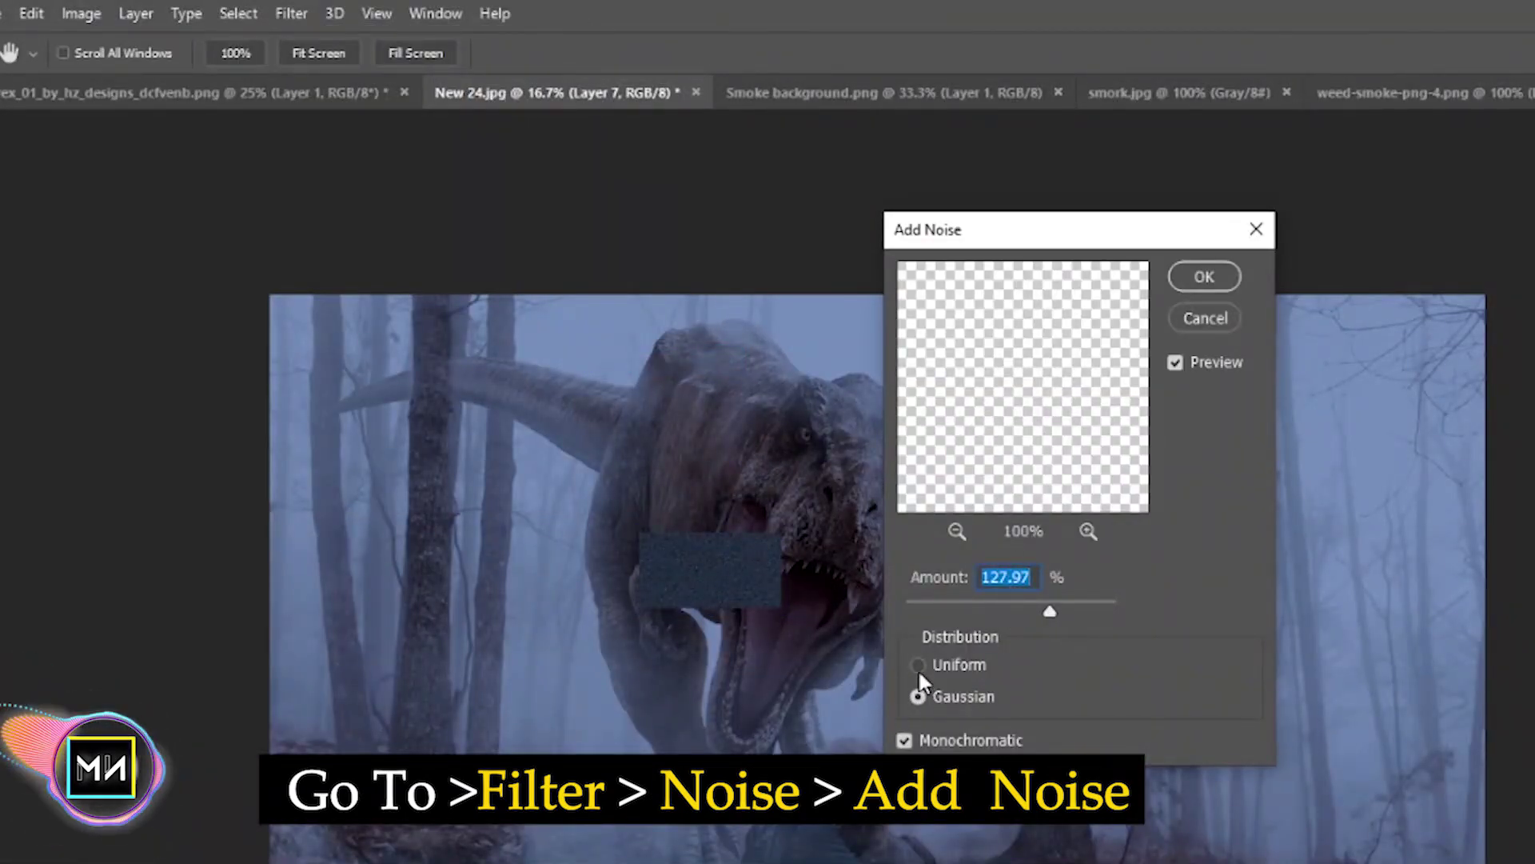
pyautogui.click(919, 668)
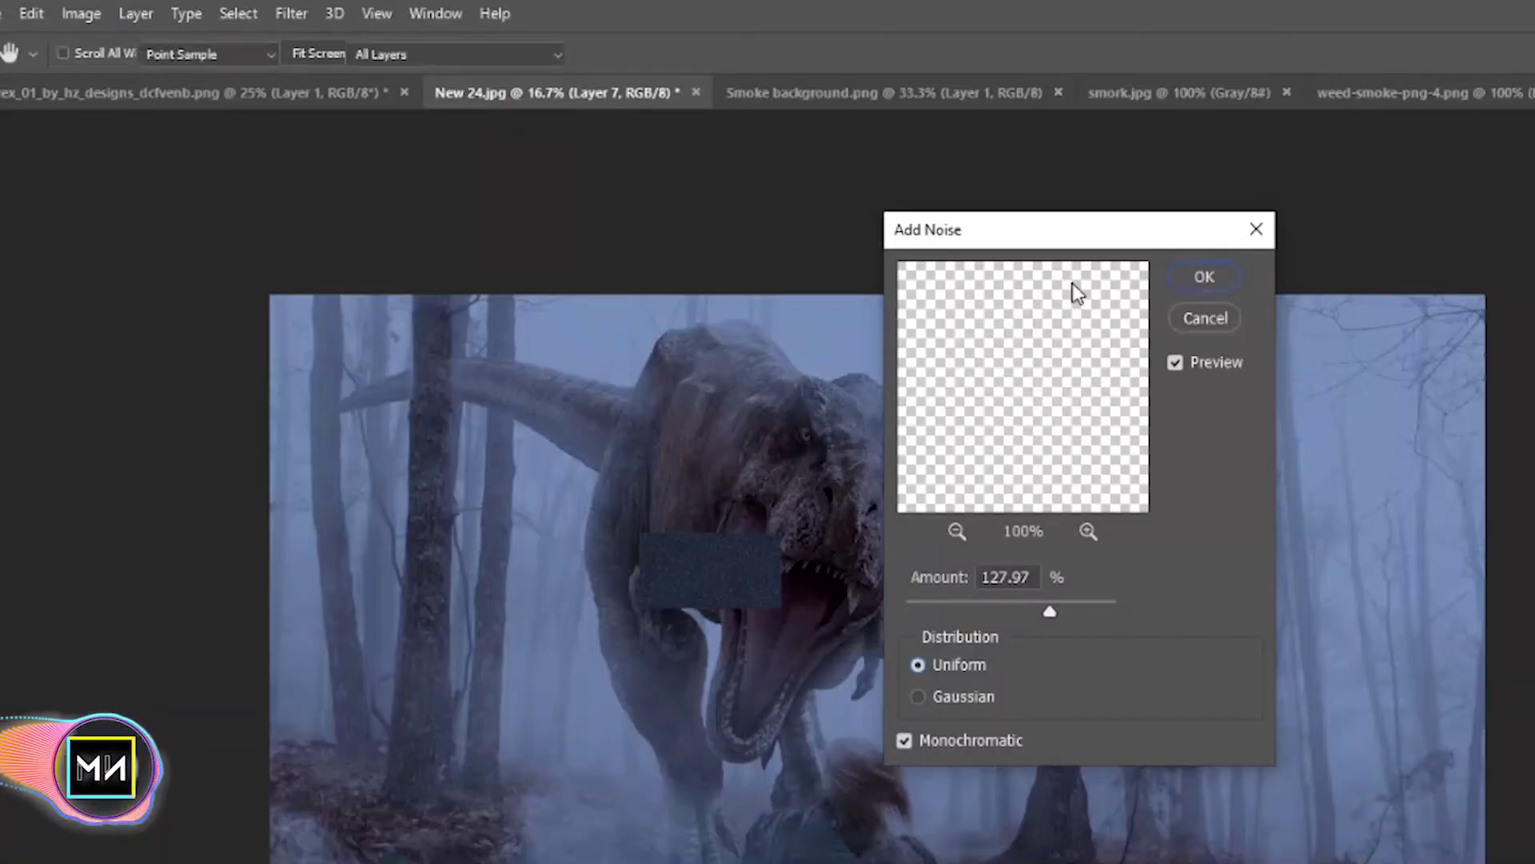
pyautogui.press('Return')
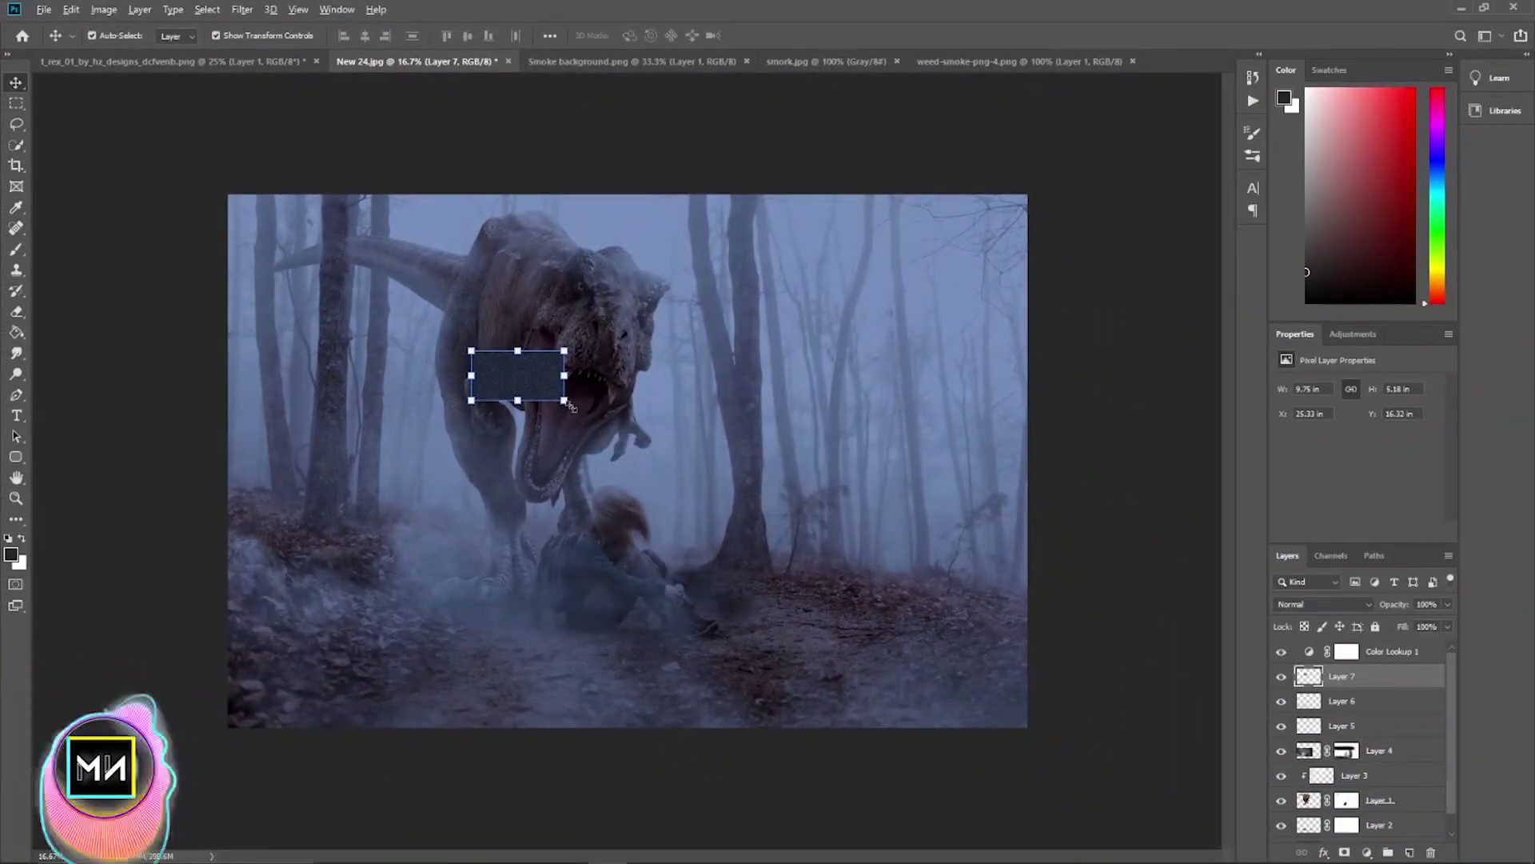
pyautogui.moveTo(564, 400); pyautogui.dragTo(1167, 715)
pyautogui.moveTo(623, 461)
pyautogui.mouseDown()
pyautogui.moveTo(747, 550)
pyautogui.moveTo(744, 534)
pyautogui.mouseUp()
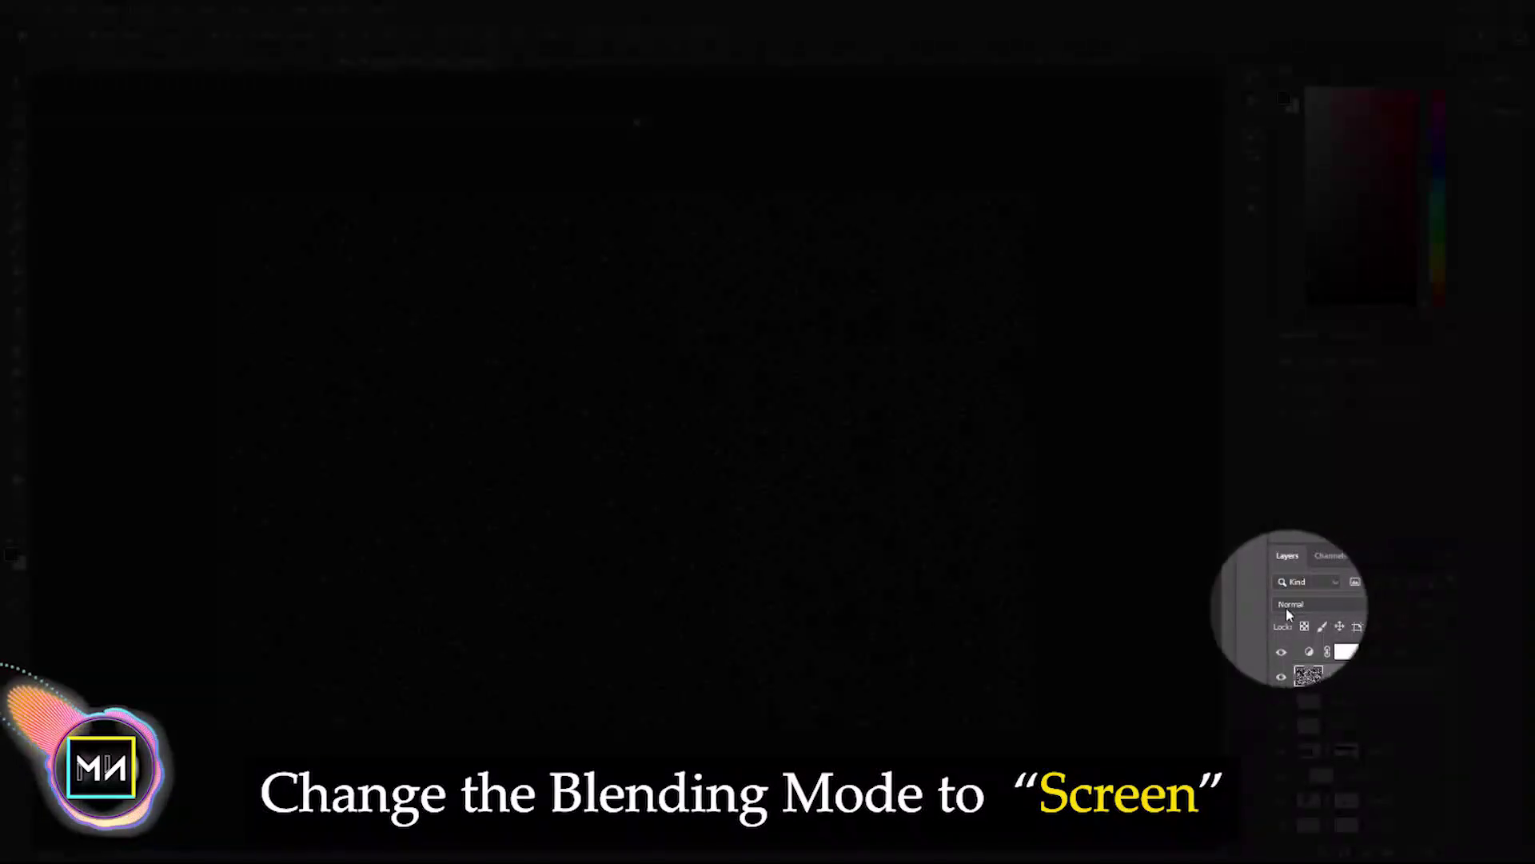
# - Set Layer 7 to Screen blend mode and apply Motion Blur at angle -75, distance 176
pyautogui.click(1289, 606)
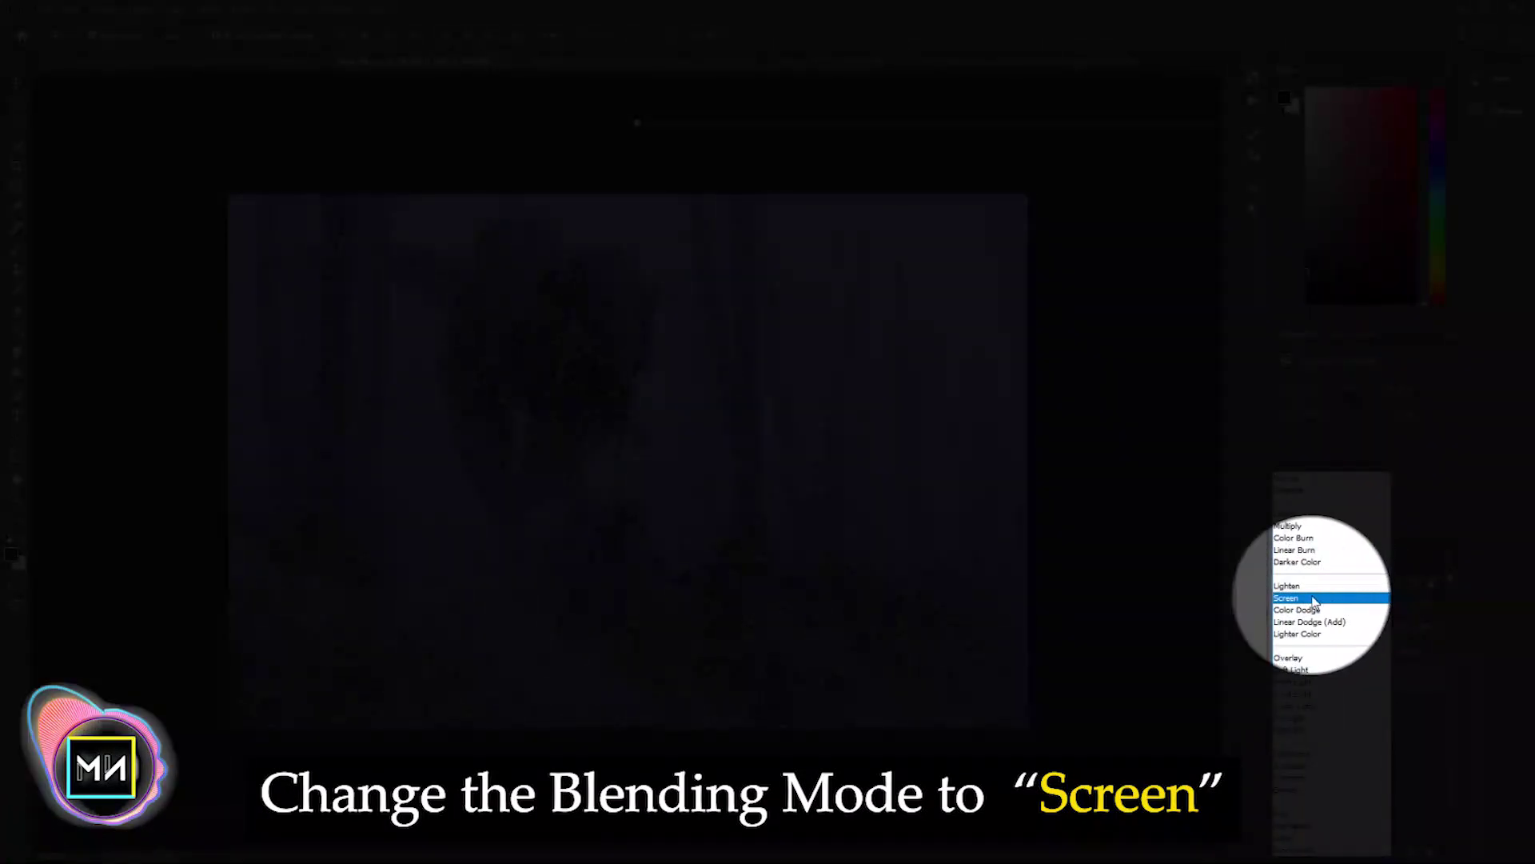
pyautogui.click(1301, 600)
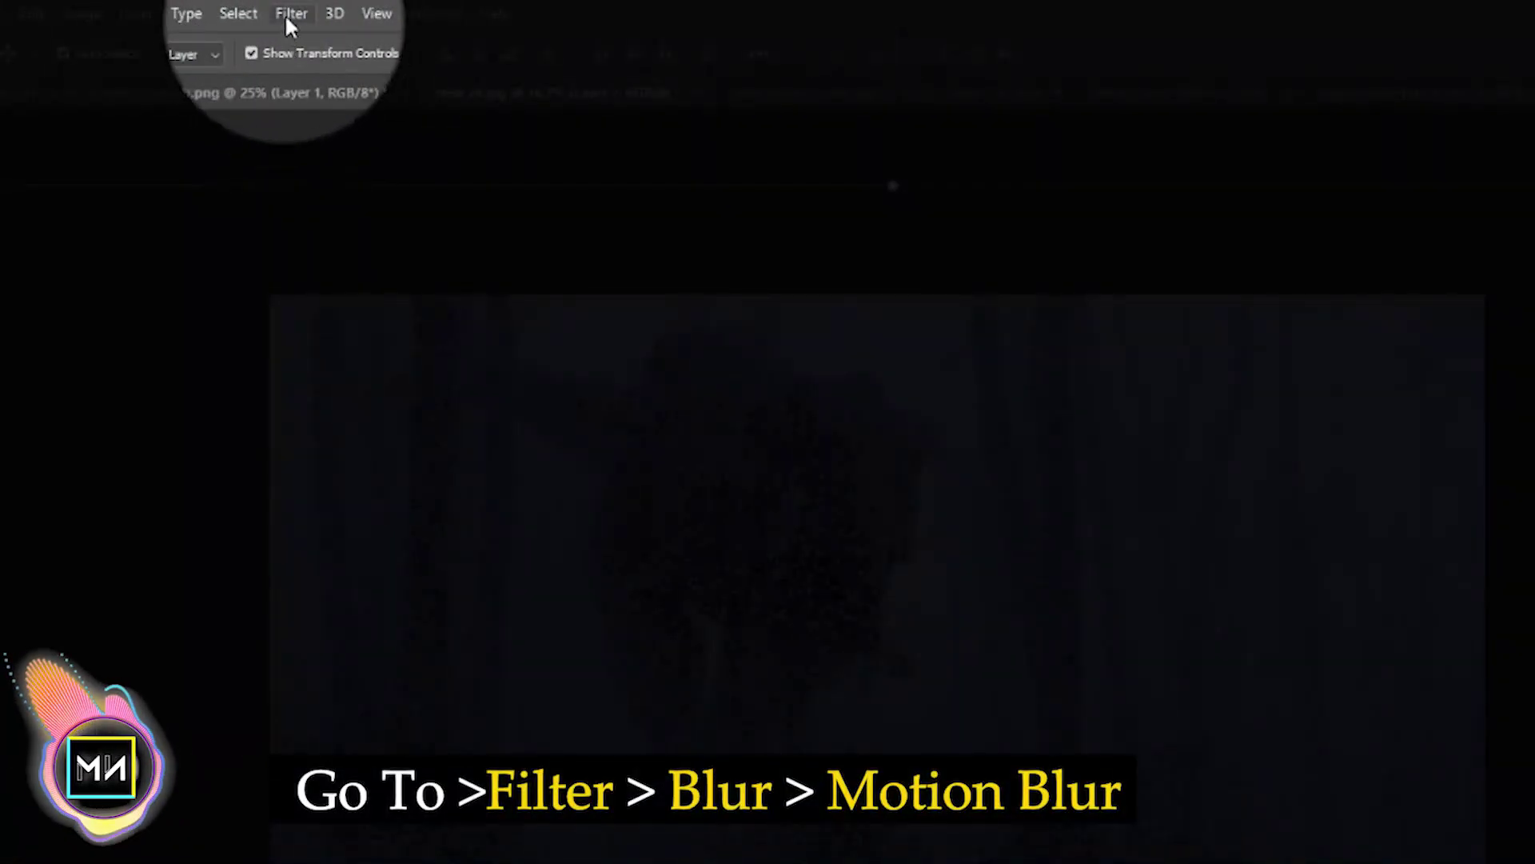
pyautogui.click(287, 13)
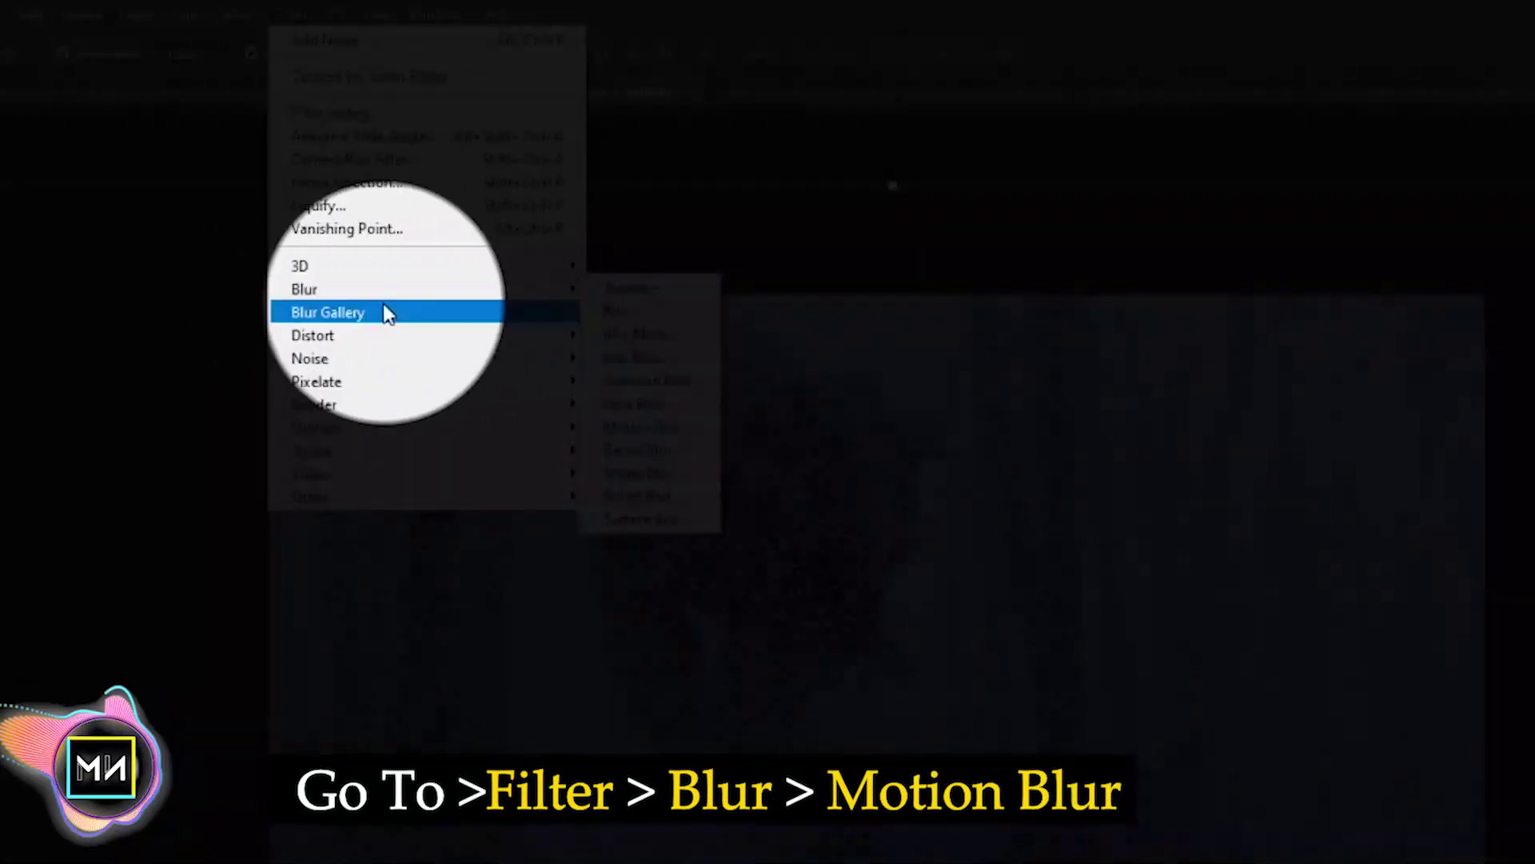
pyautogui.moveTo(426, 288)
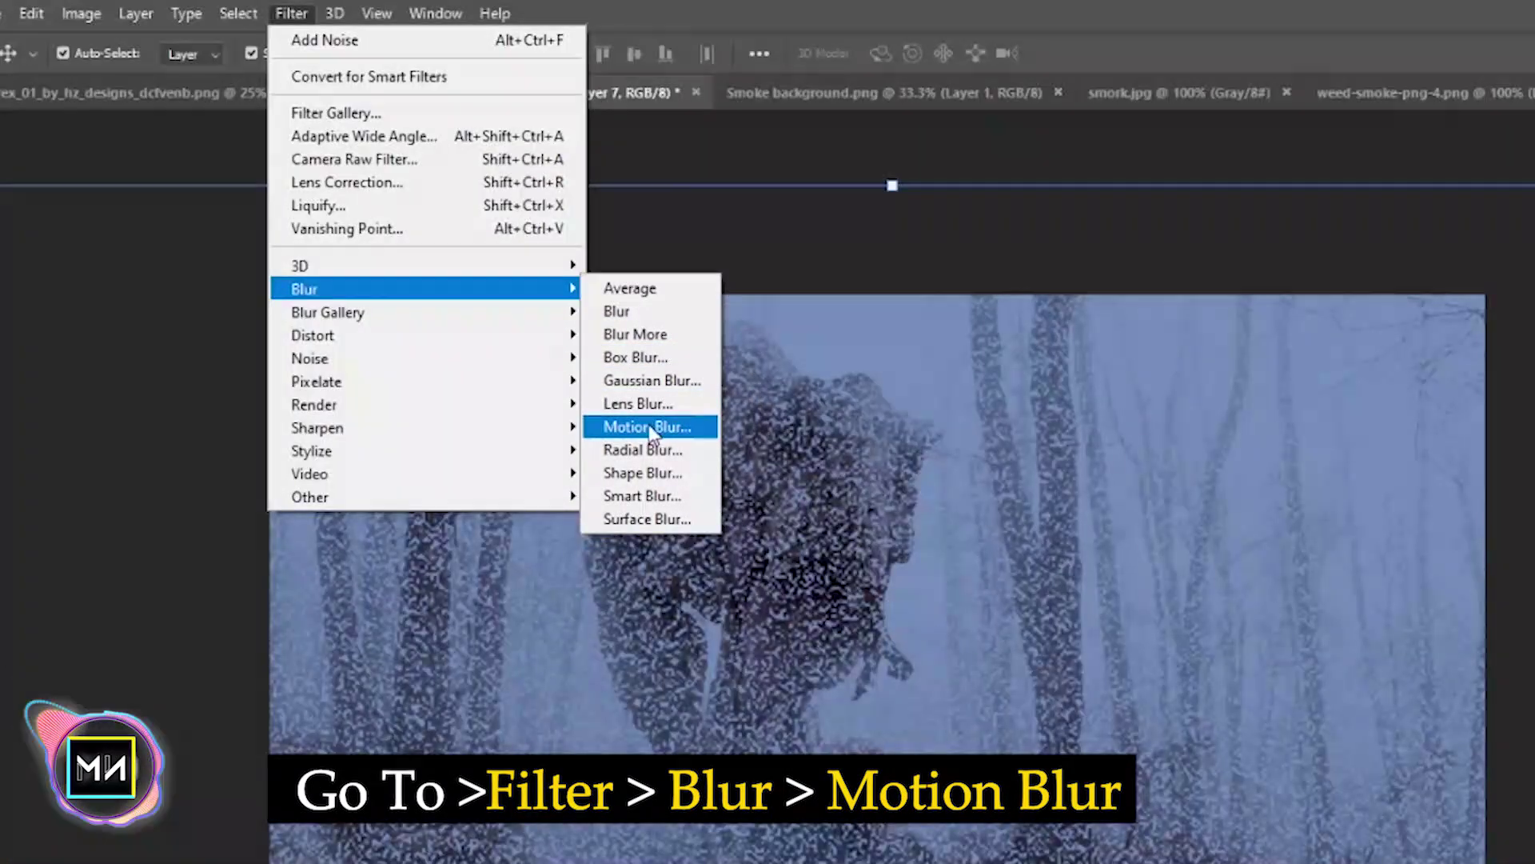
pyautogui.click(649, 428)
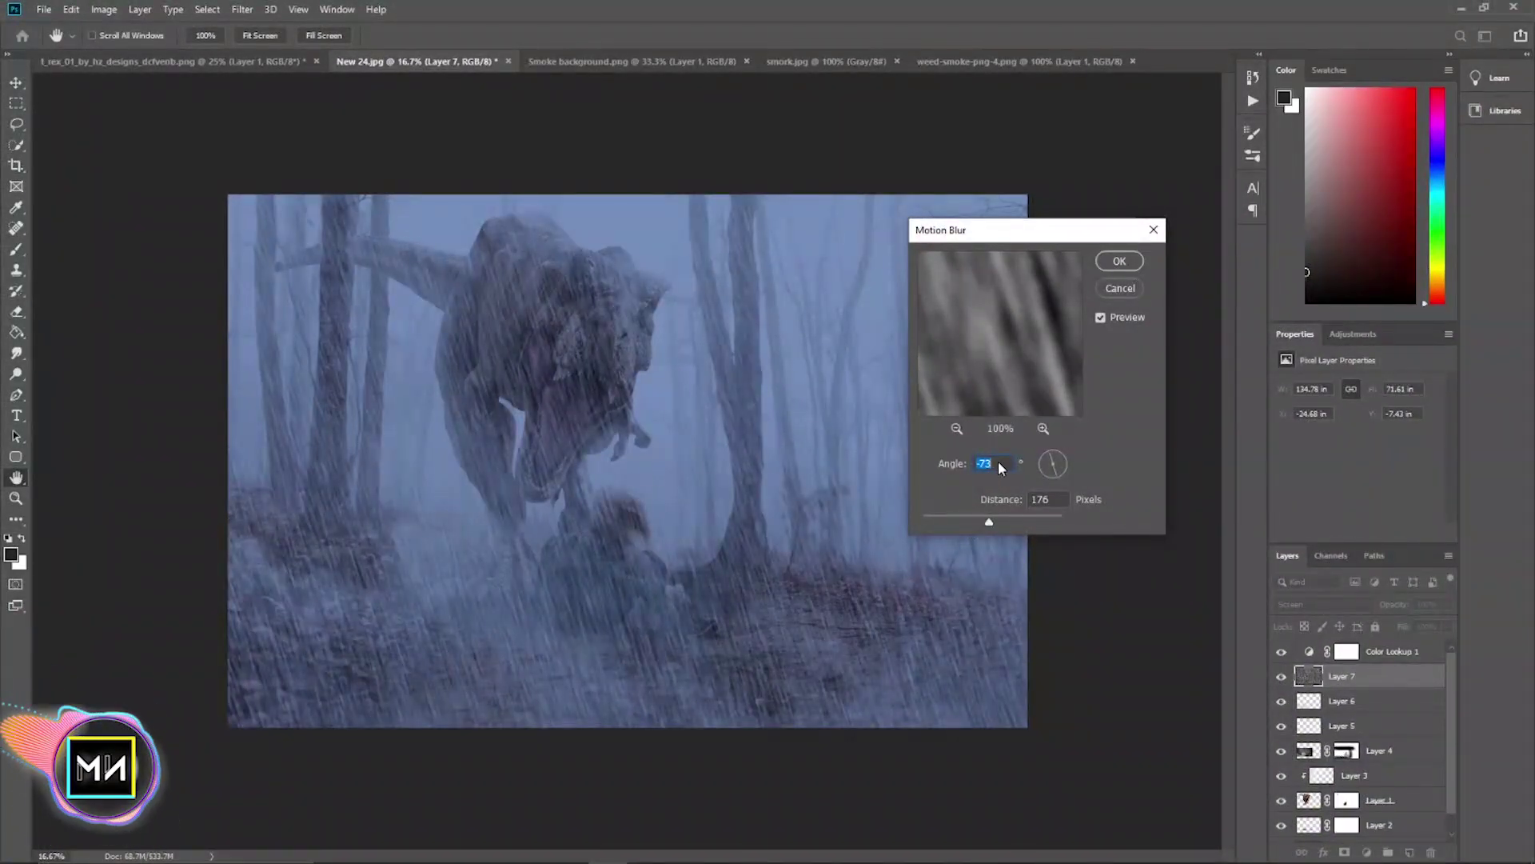
pyautogui.write('-75')
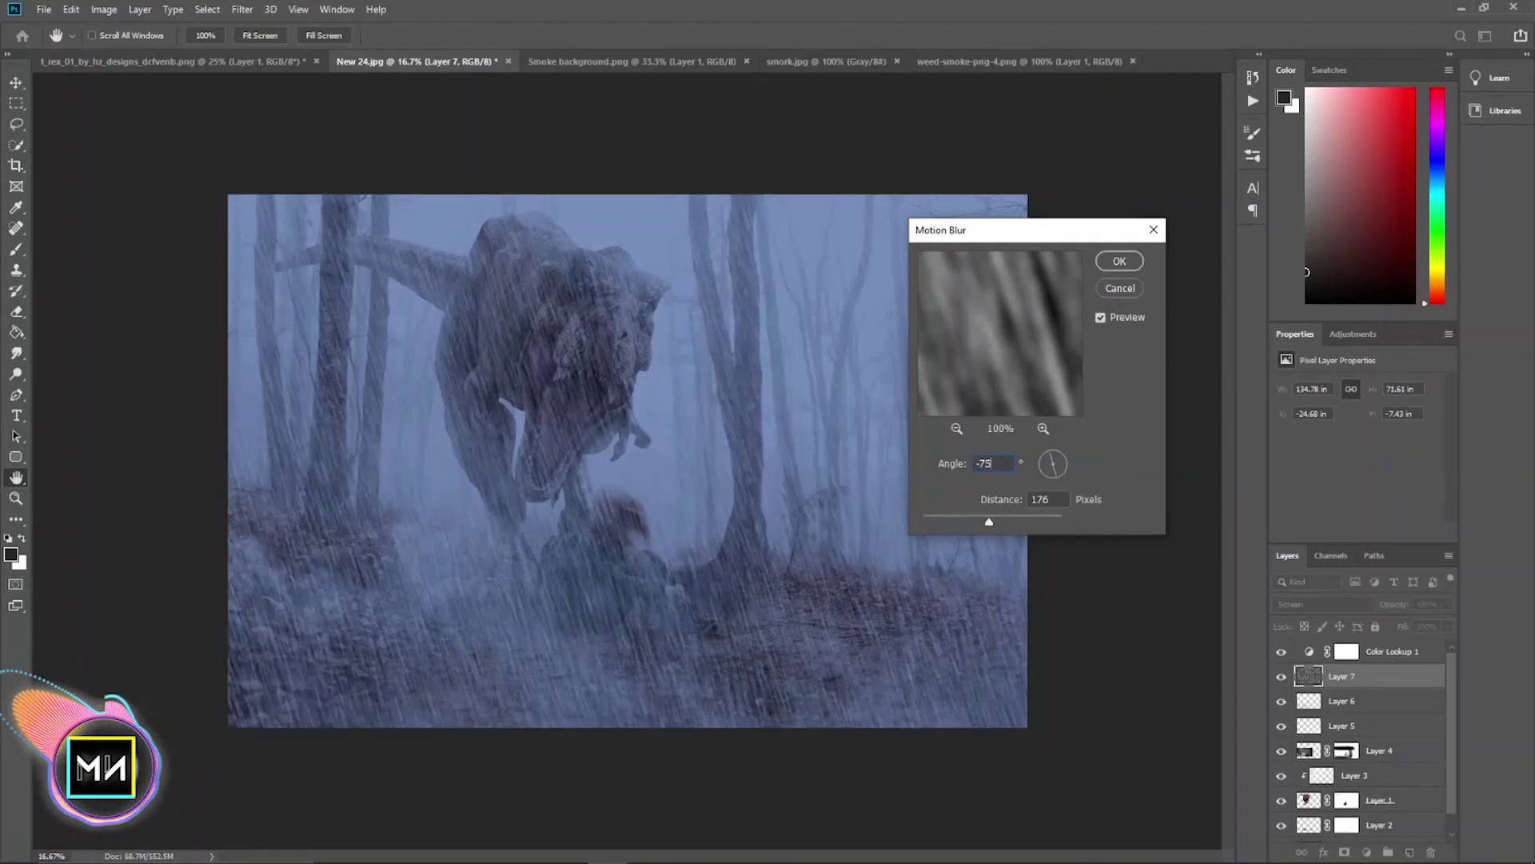
pyautogui.click(1118, 263)
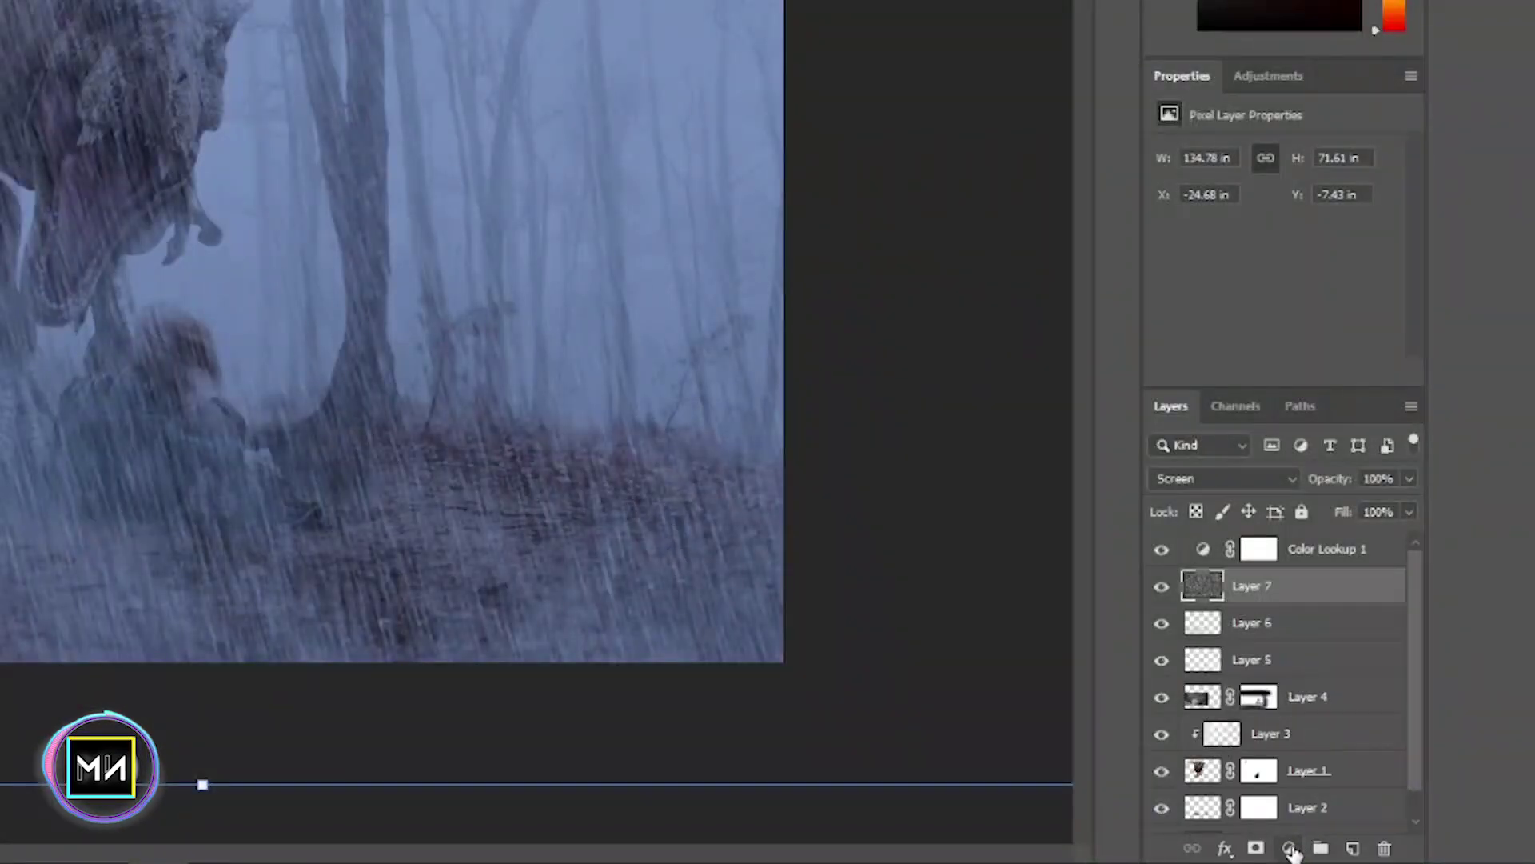
# - Add a Levels adjustment clipped to the rain layer and raise the black input to darken the rain
pyautogui.click(1287, 848)
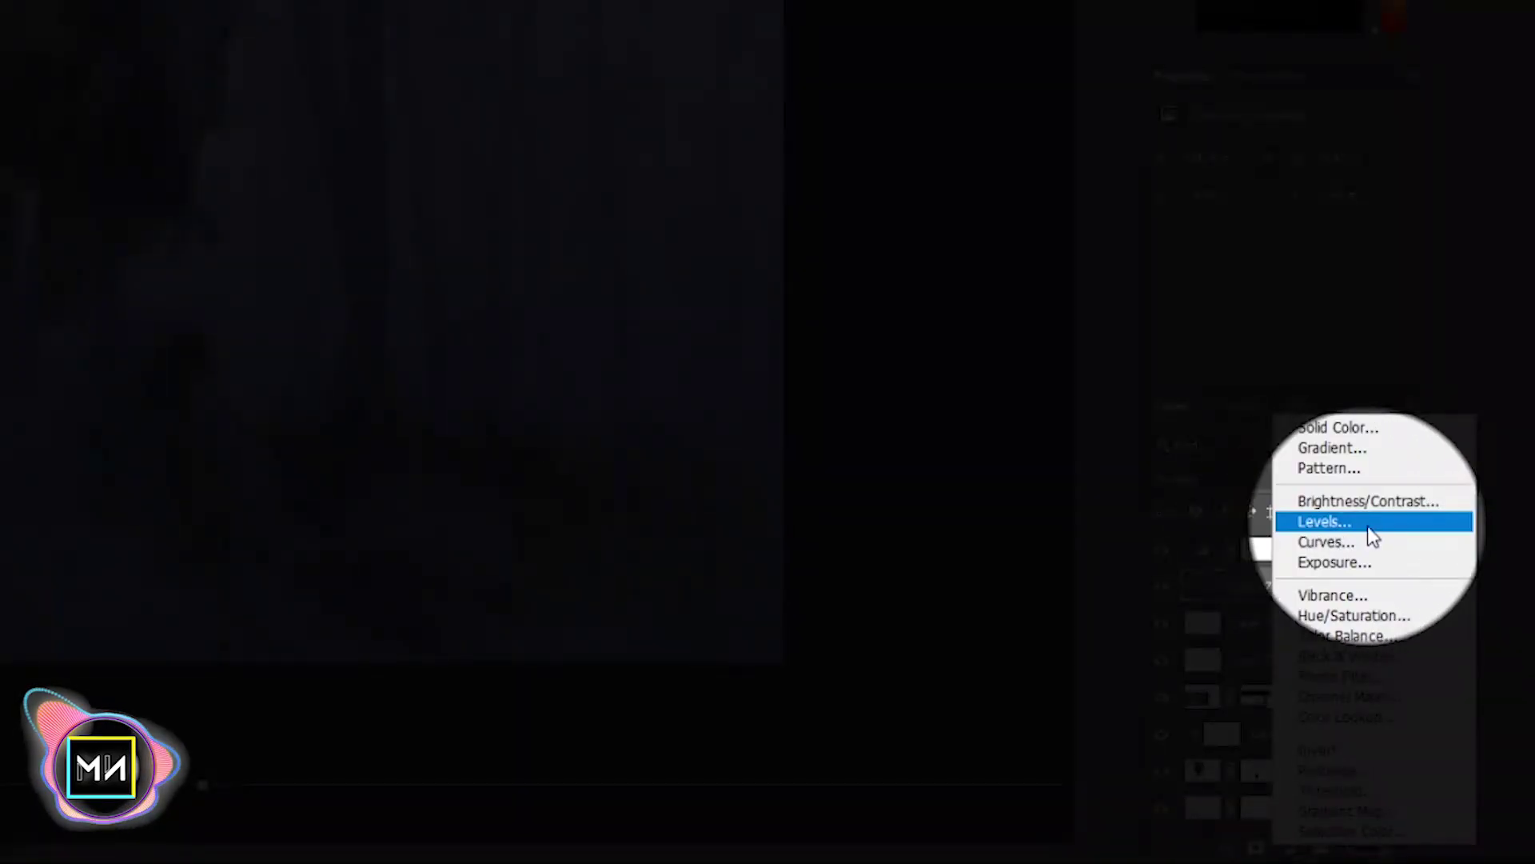
pyautogui.click(1345, 521)
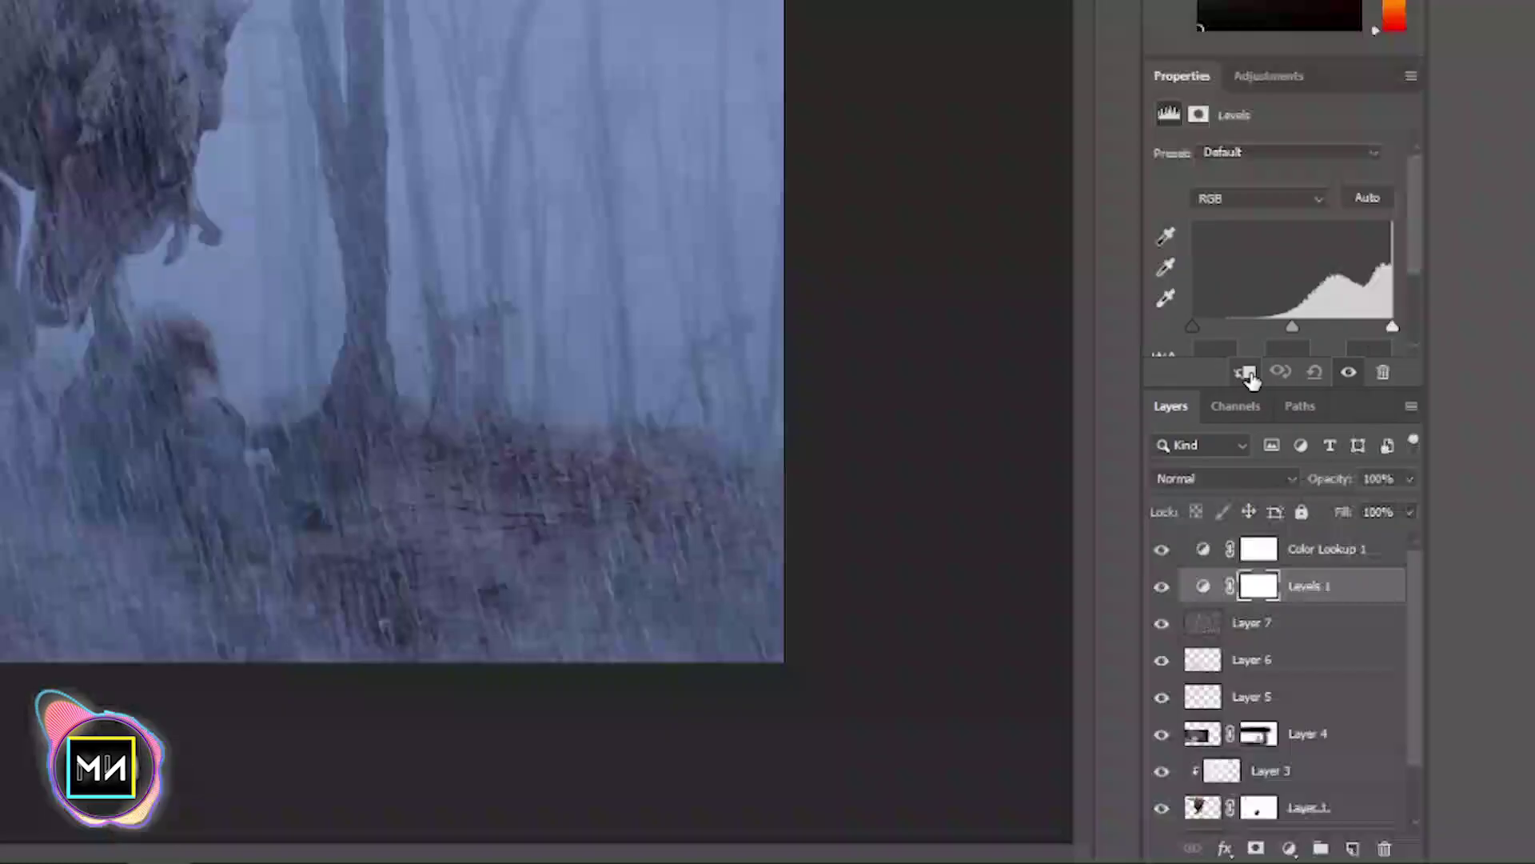
pyautogui.click(1245, 372)
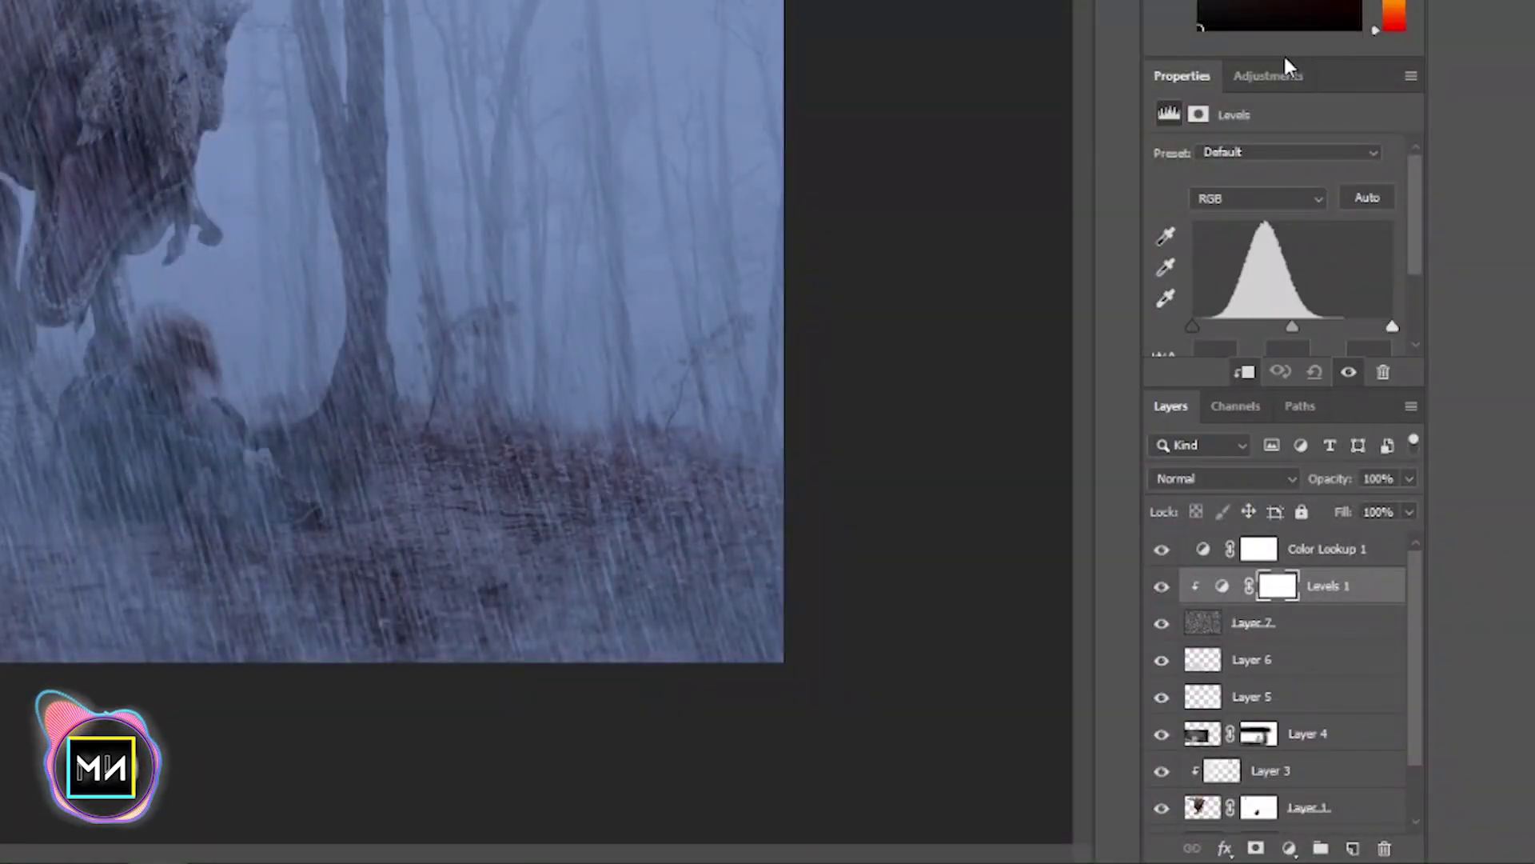
pyautogui.scroll(-2, 1300, 152)
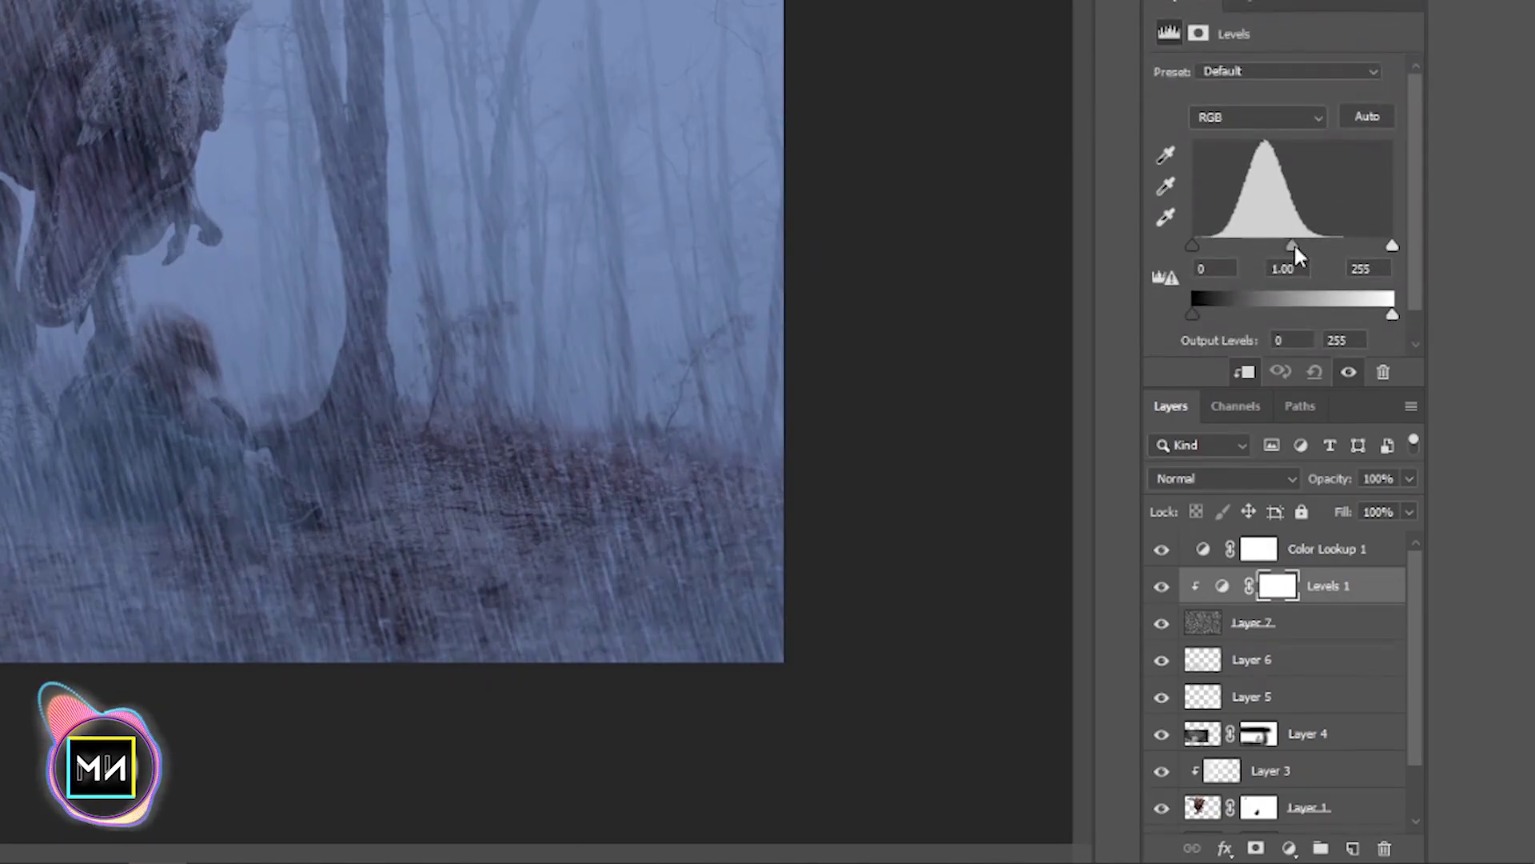
pyautogui.moveTo(1294, 247); pyautogui.dragTo(1348, 262)
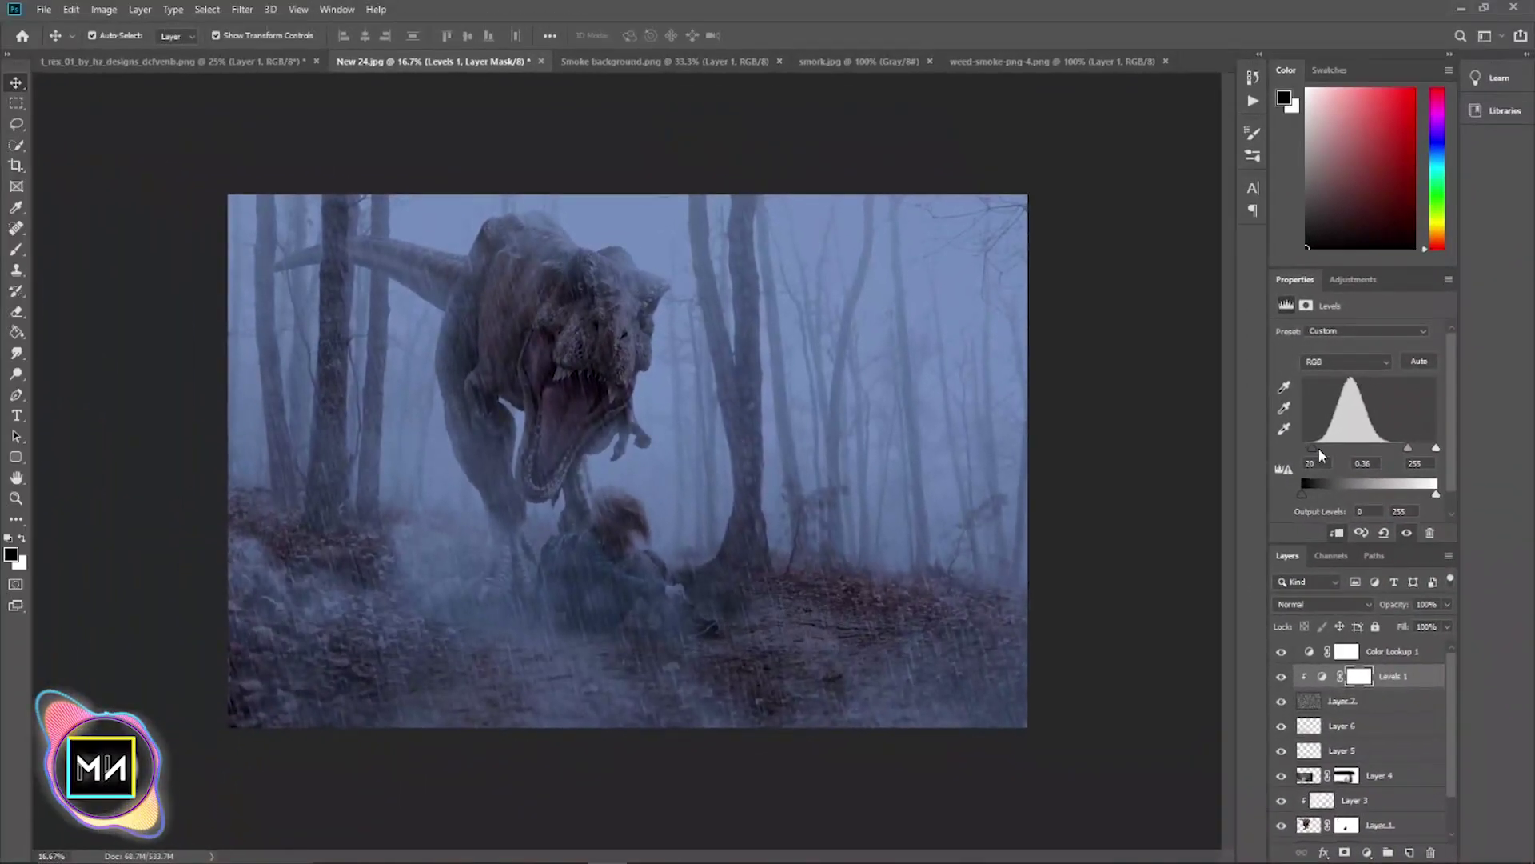
pyautogui.moveTo(1306, 447); pyautogui.dragTo(1329, 449)
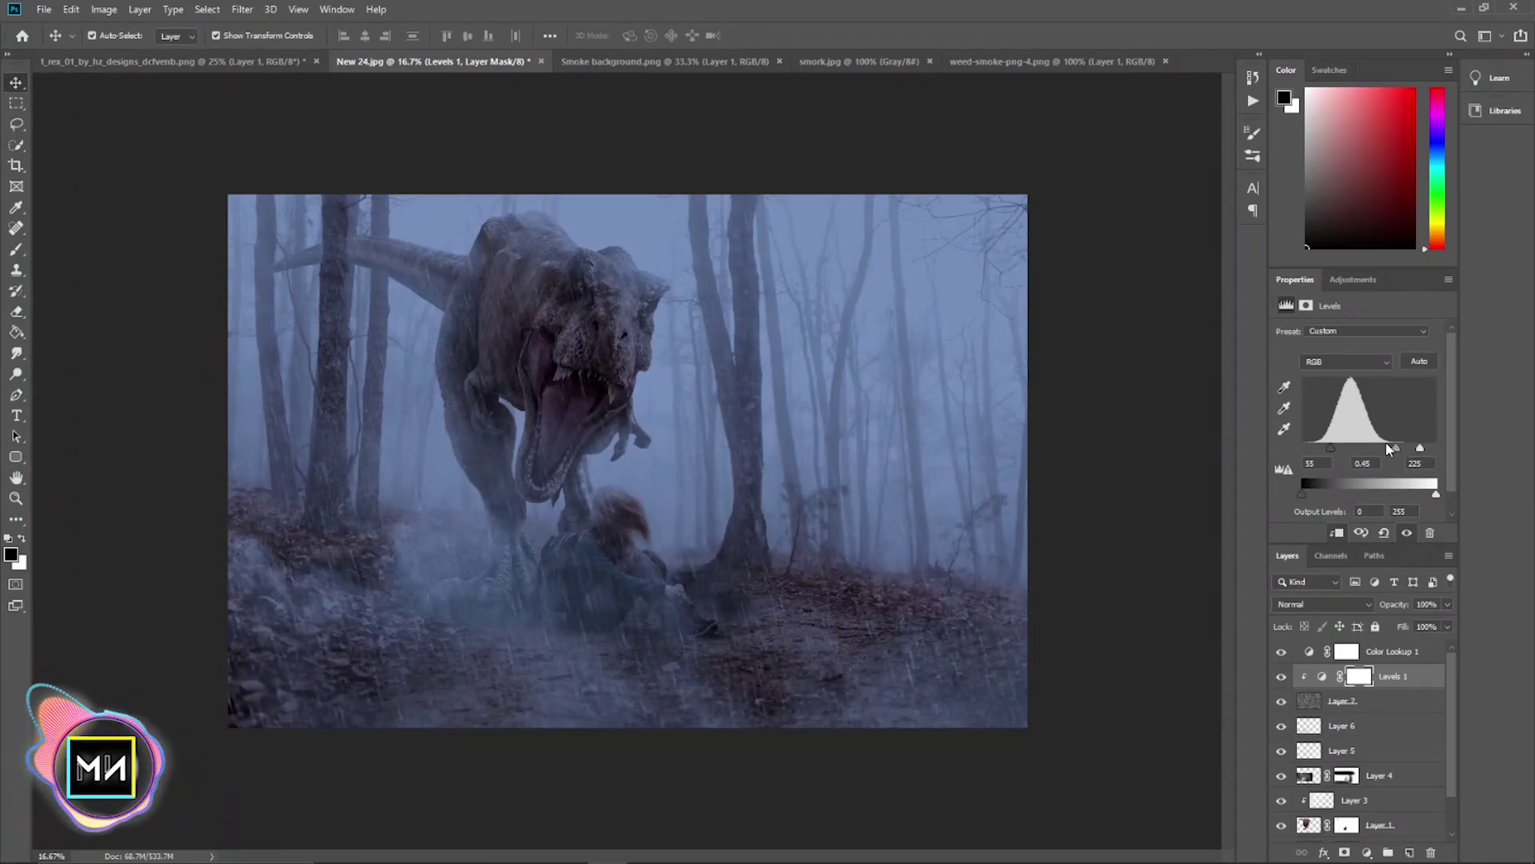
pyautogui.moveTo(1396, 448); pyautogui.dragTo(1405, 449)
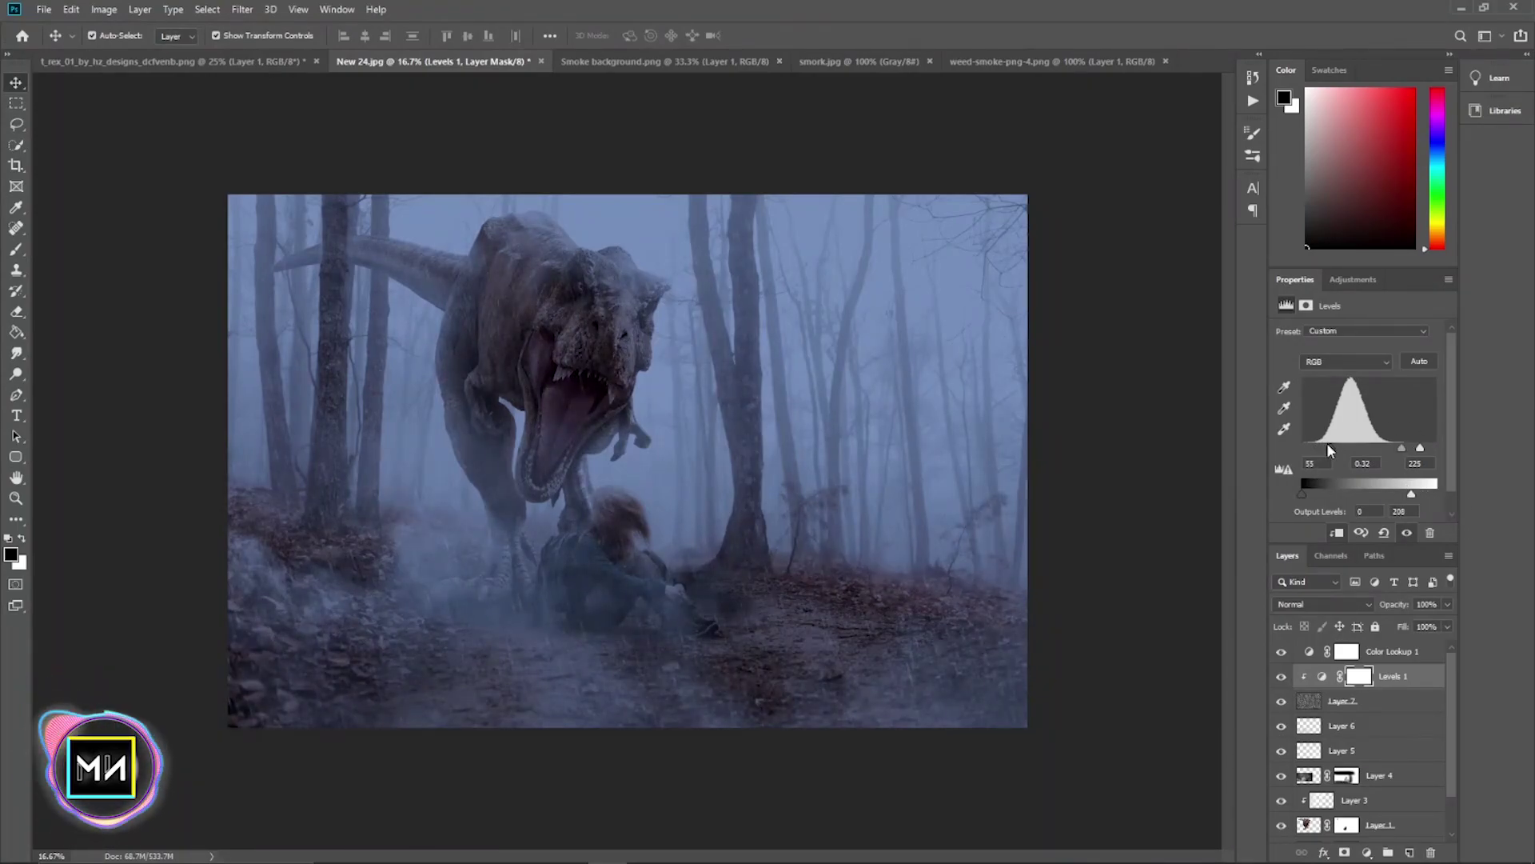
pyautogui.moveTo(1325, 450); pyautogui.dragTo(1331, 448)
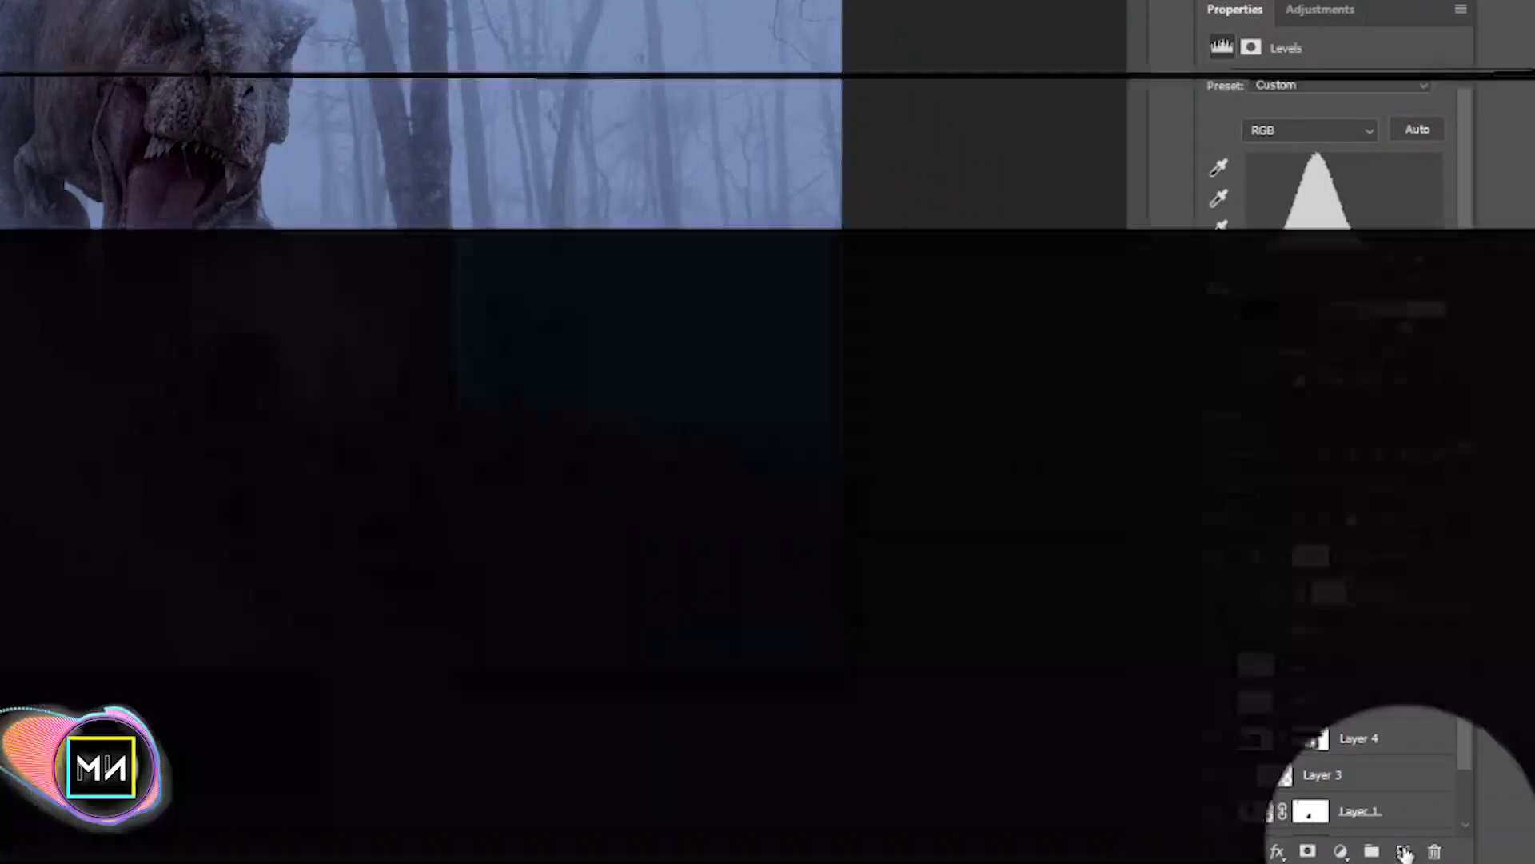
# - Add Layer 8 and load the 798 rain brush at about 369 px, testing and undoing one stroke
pyautogui.click(1405, 853)
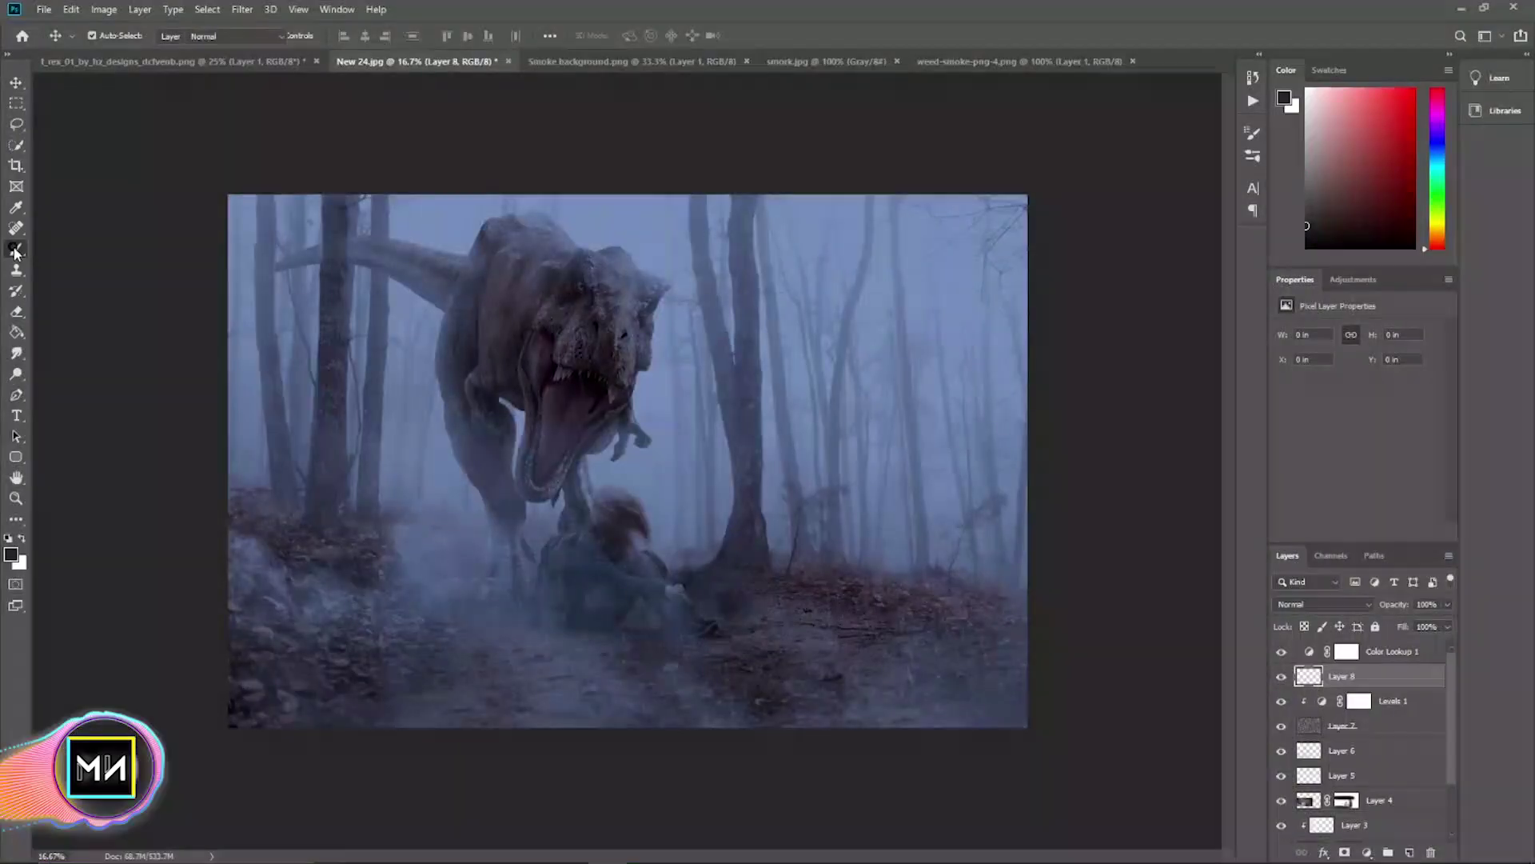
pyautogui.click(16, 249)
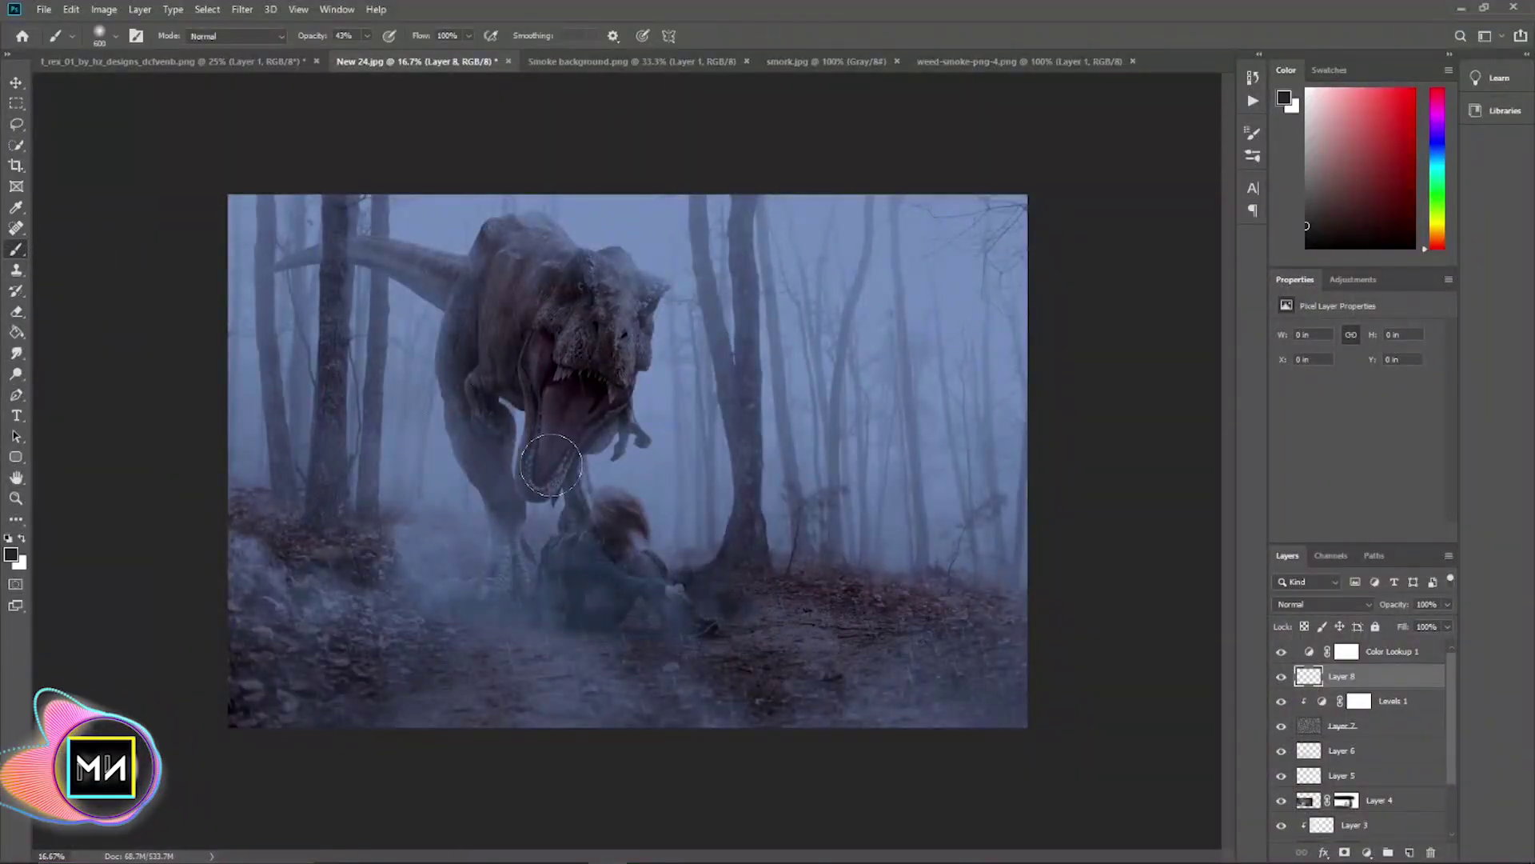
pyautogui.rightClick(560, 475)
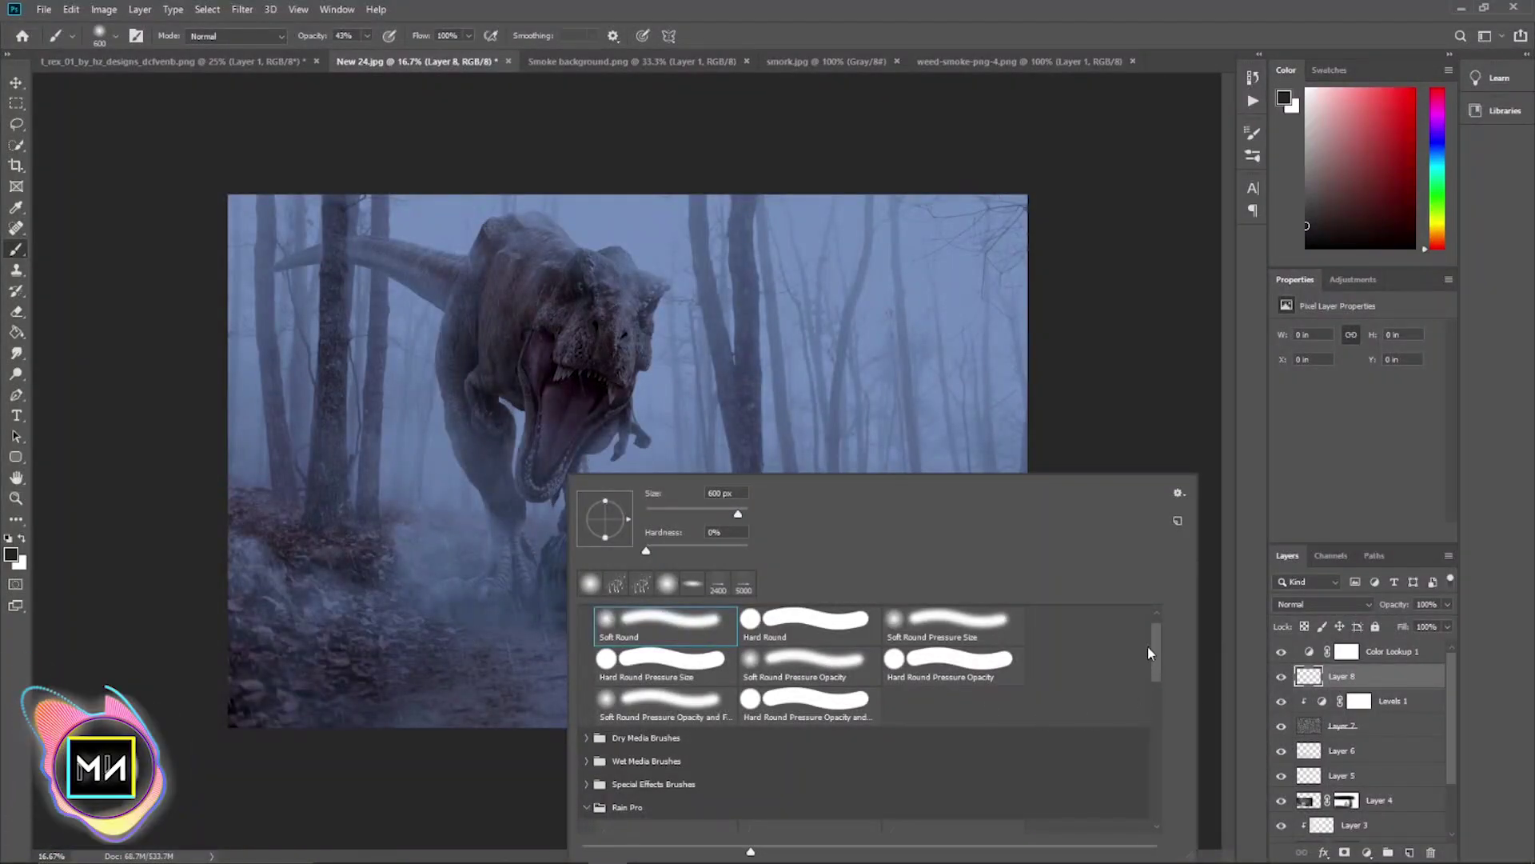
pyautogui.moveTo(1155, 652); pyautogui.dragTo(1160, 780)
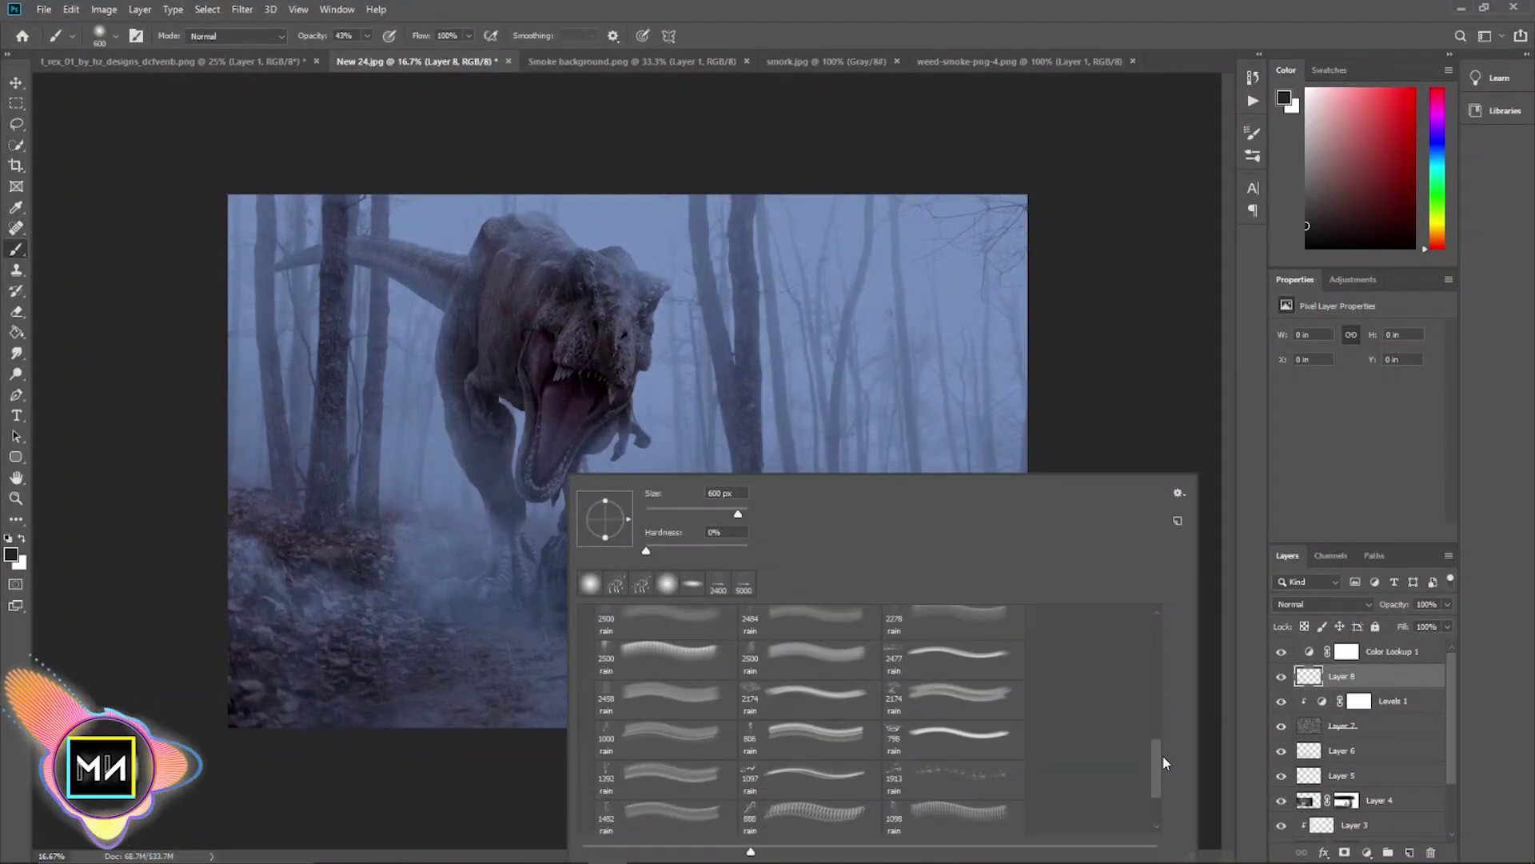
pyautogui.scroll(2, 1164, 762)
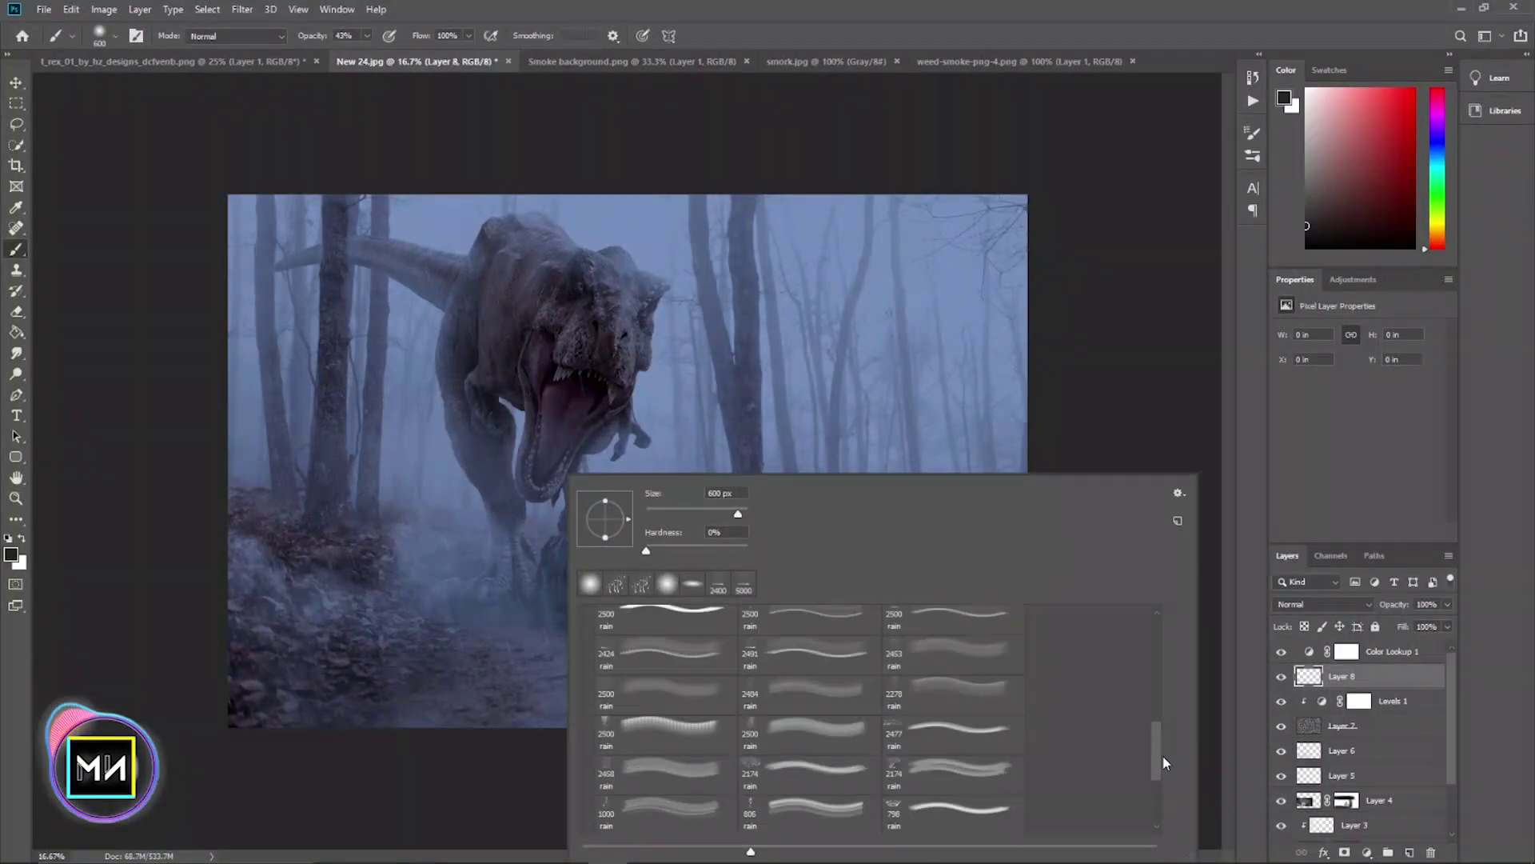
pyautogui.click(920, 812)
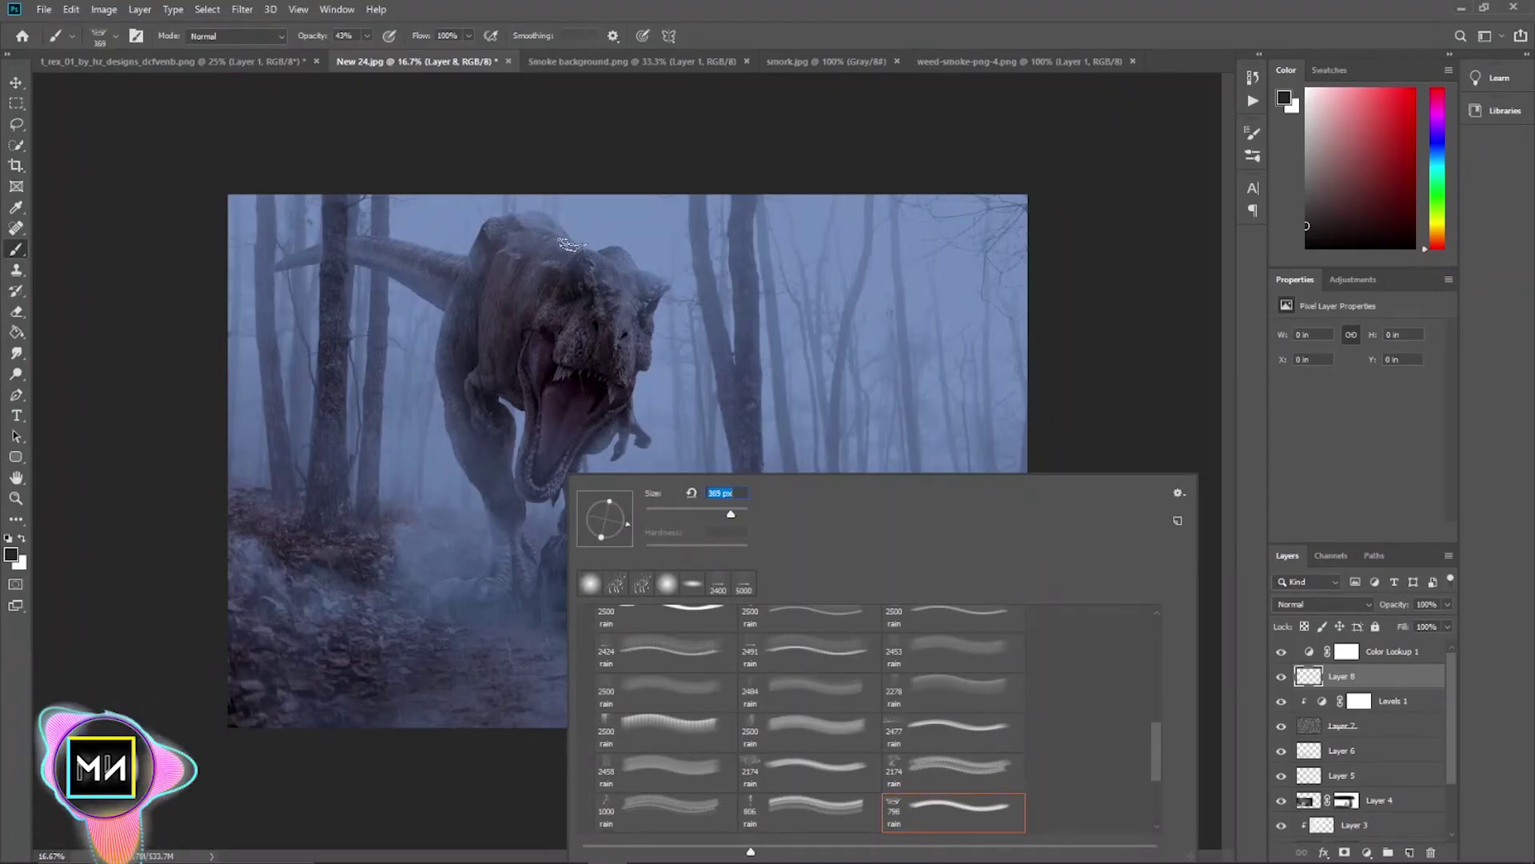
pyautogui.moveTo(722, 512); pyautogui.dragTo(733, 515)
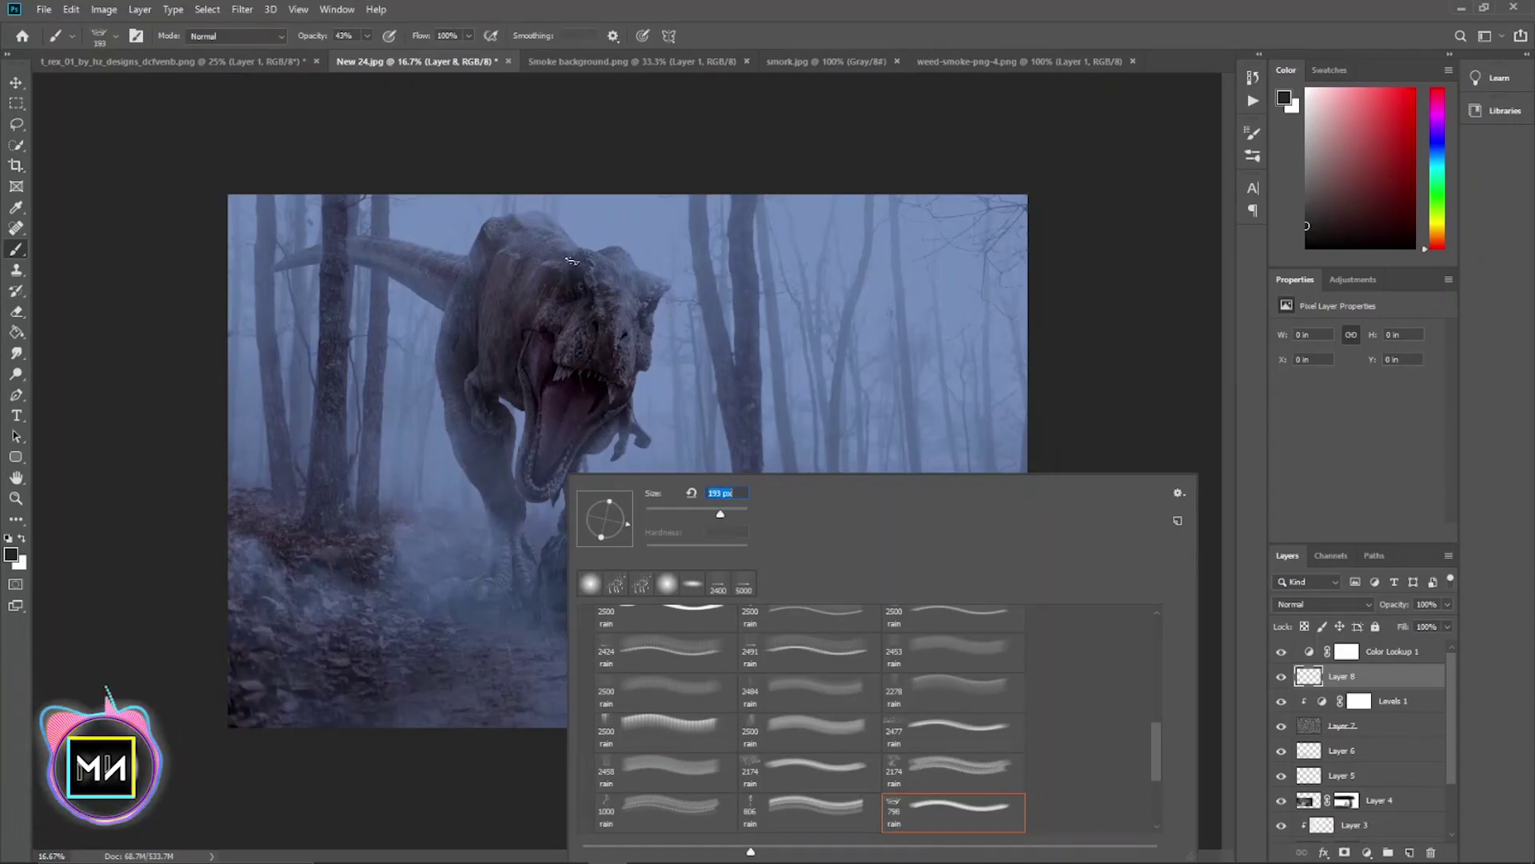
pyautogui.click(535, 208)
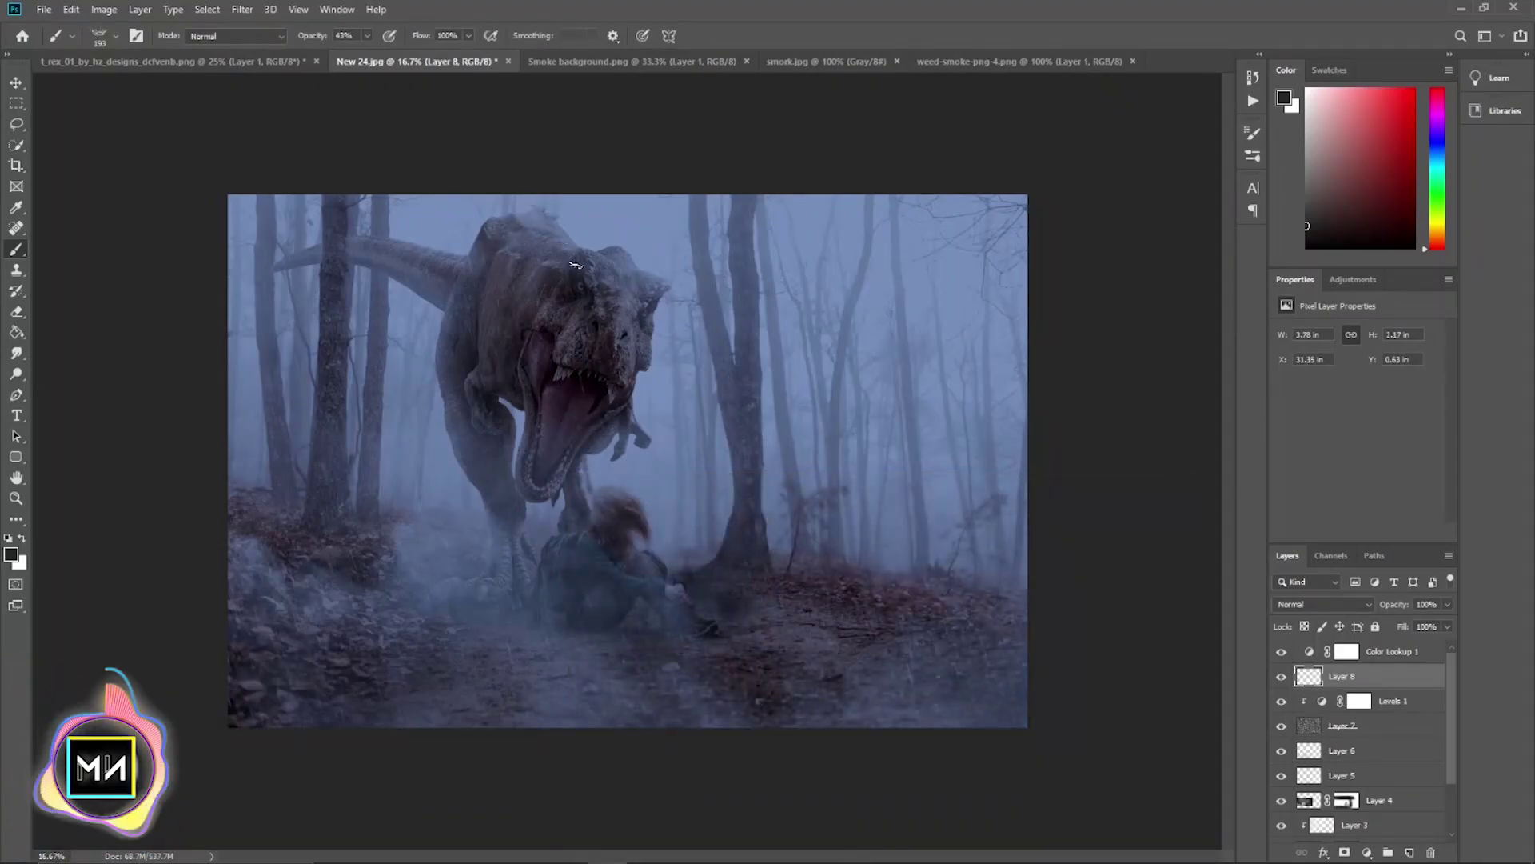
pyautogui.hotkey('ctrl', 'z')
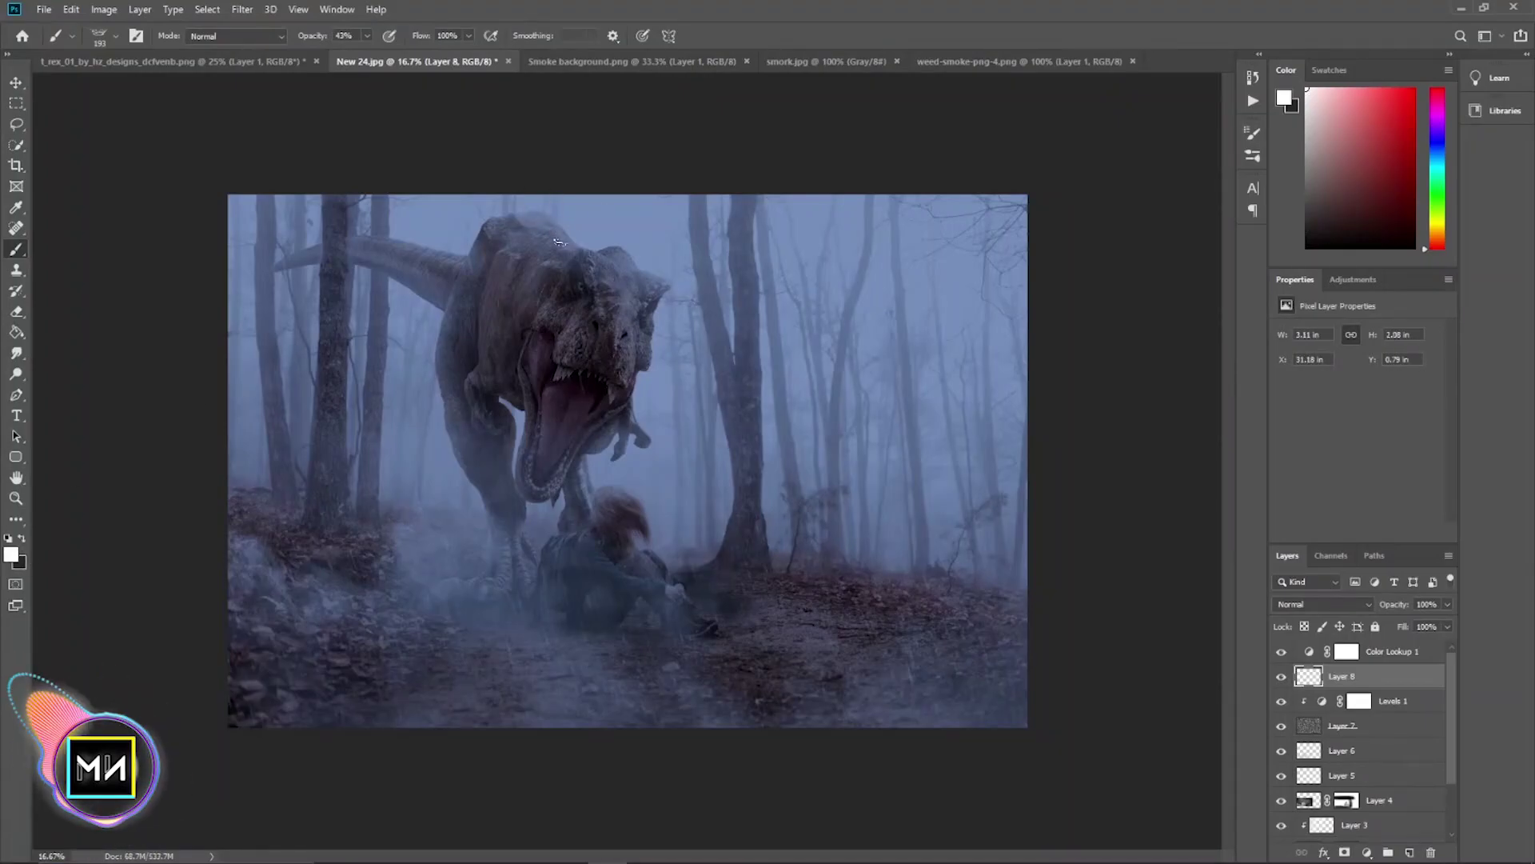
# - Zoom in and brush rain over the T-rex's head at 77% opacity
pyautogui.scroll(2, 595, 249)
pyautogui.scroll(1, 595, 249)
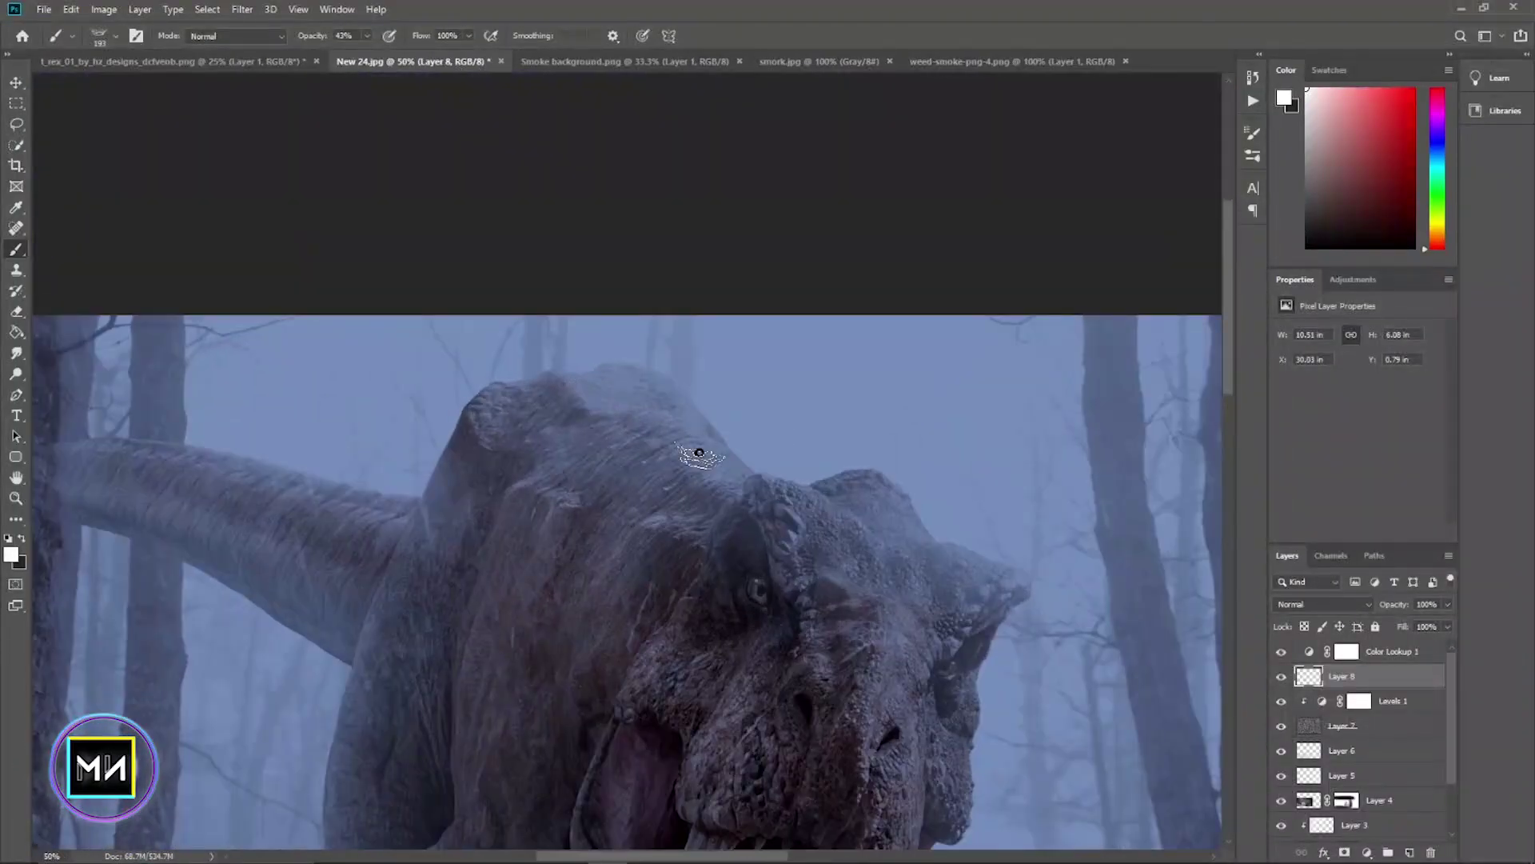
pyautogui.press('7')
pyautogui.press('7')
pyautogui.moveTo(759, 479); pyautogui.dragTo(860, 484)
pyautogui.scroll(-3, 848, 487)
pyautogui.scroll(2, 796, 504)
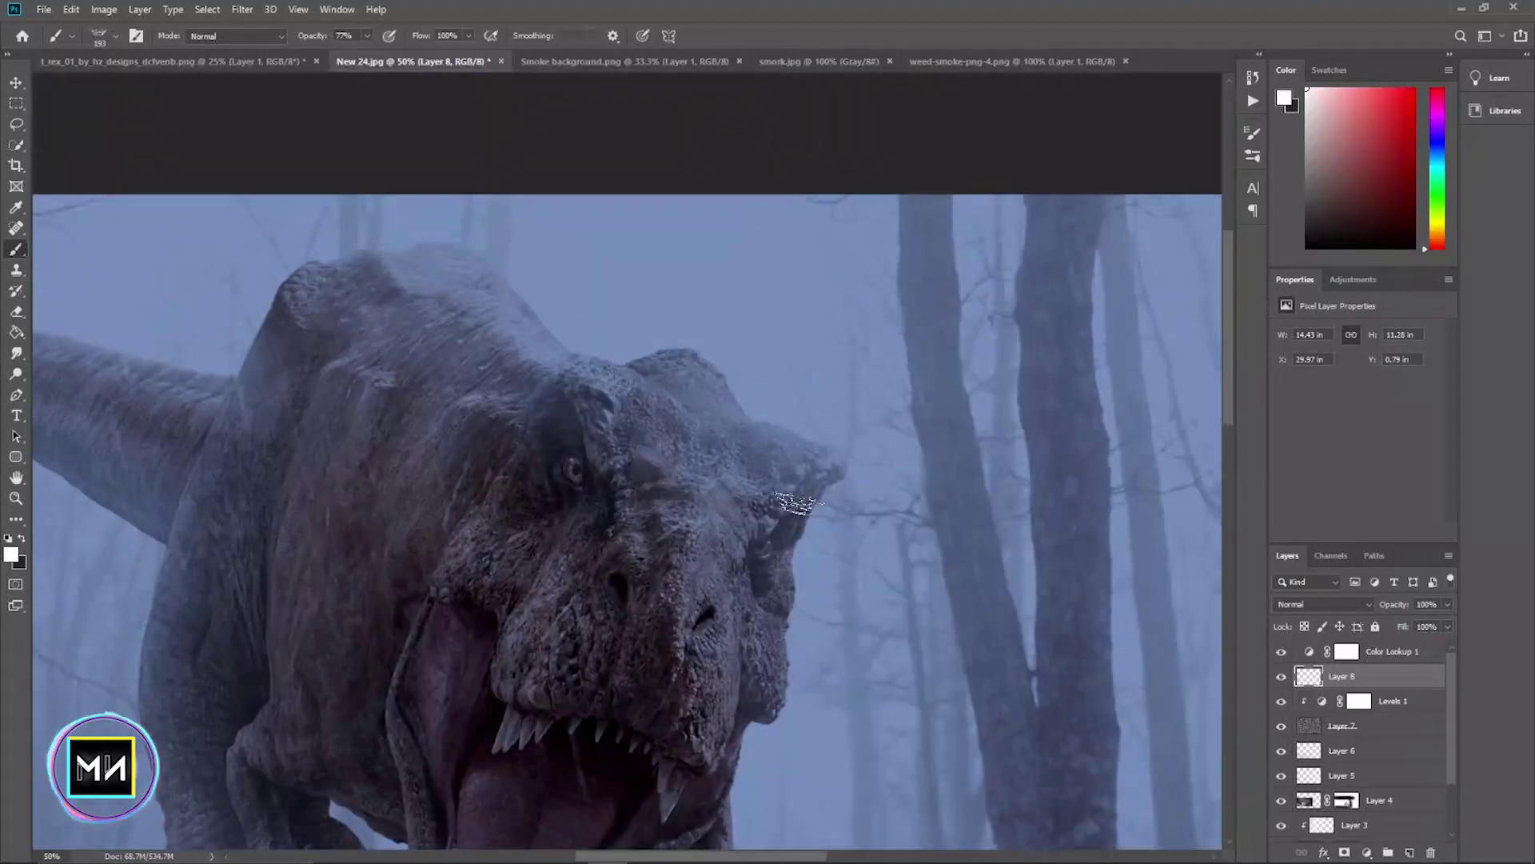
# - Pan to the girl and T-rex claw and brush rain across the girl's shoulder
pyautogui.rightClick(670, 390)
pyautogui.press('Escape')
pyautogui.moveTo(832, 733)
pyautogui.mouseDown()
pyautogui.moveTo(696, 509)
pyautogui.moveTo(550, 133)
pyautogui.mouseUp()
pyautogui.moveTo(400, 632); pyautogui.dragTo(576, 494)
pyautogui.rightClick(581, 498)
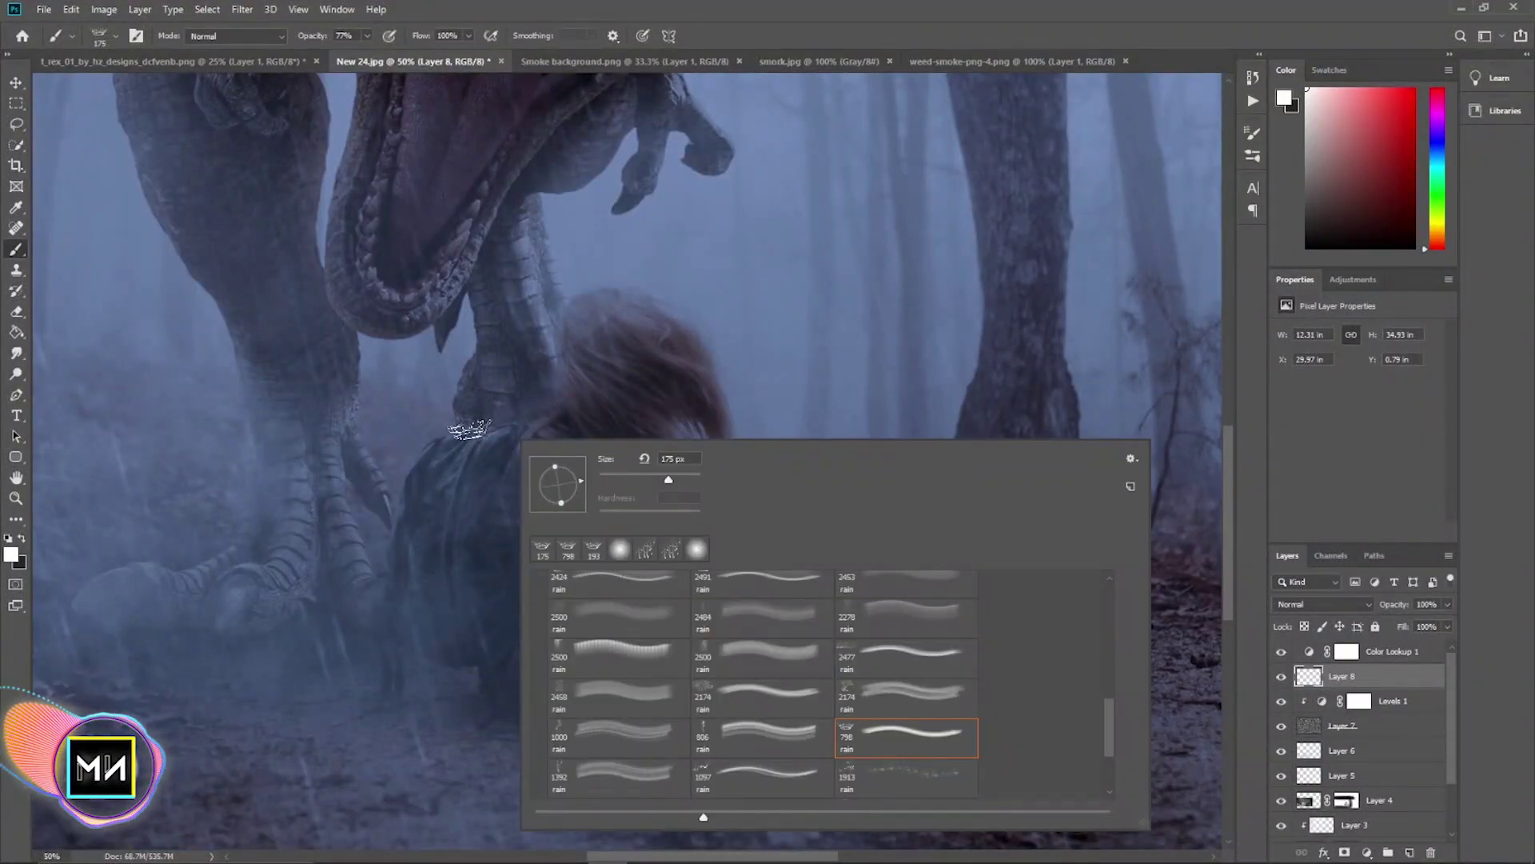
pyautogui.press('Escape')
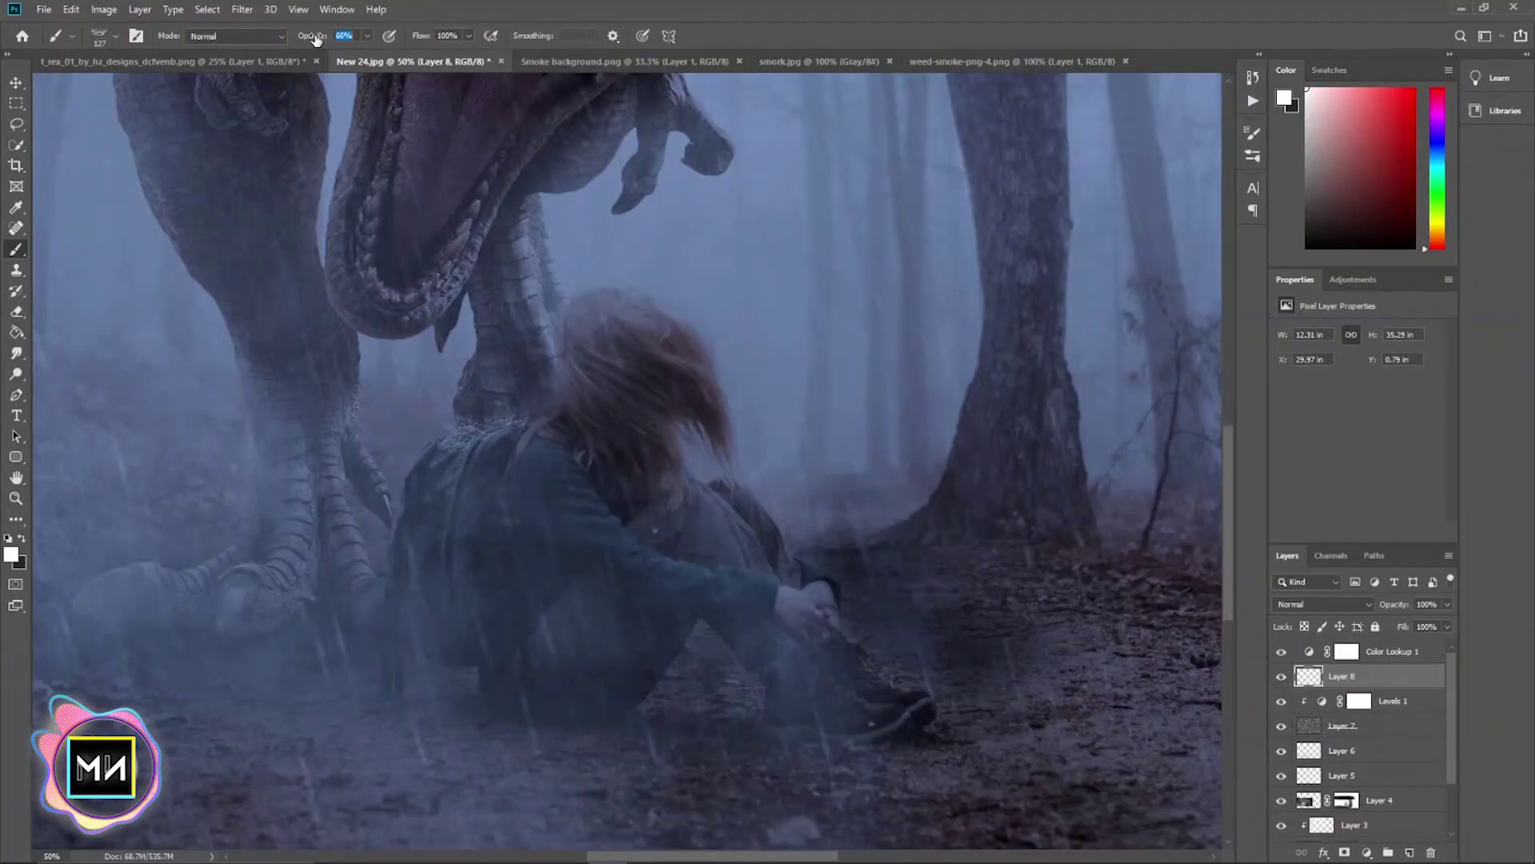
pyautogui.moveTo(456, 434); pyautogui.dragTo(523, 436)
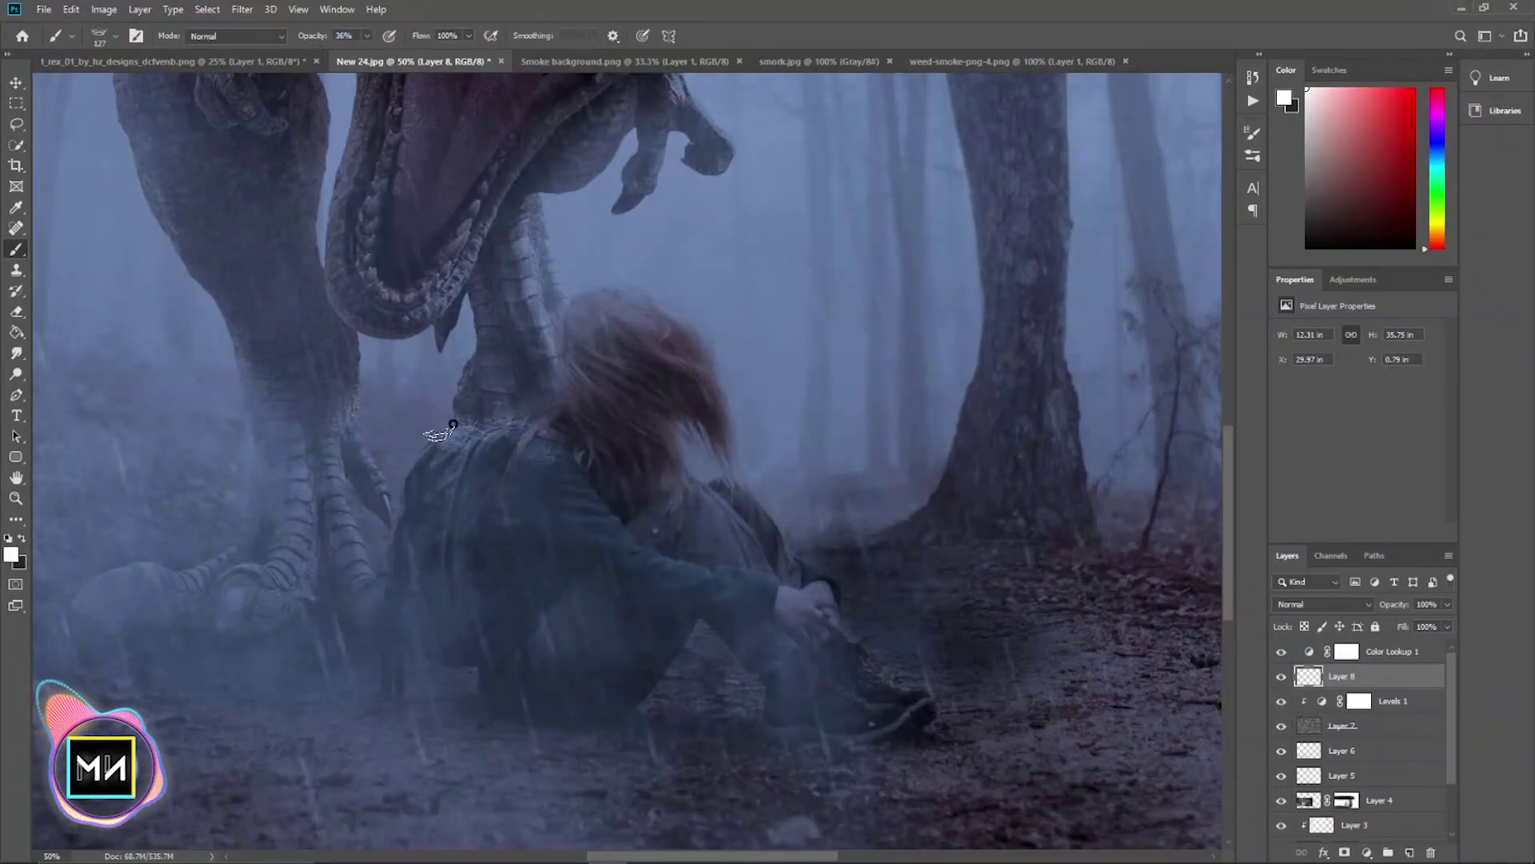
# - Lower brush opacity to 19% and paint faint rain strokes around and over the girl
pyautogui.press('1')
pyautogui.press('9')
pyautogui.rightClick(523, 438)
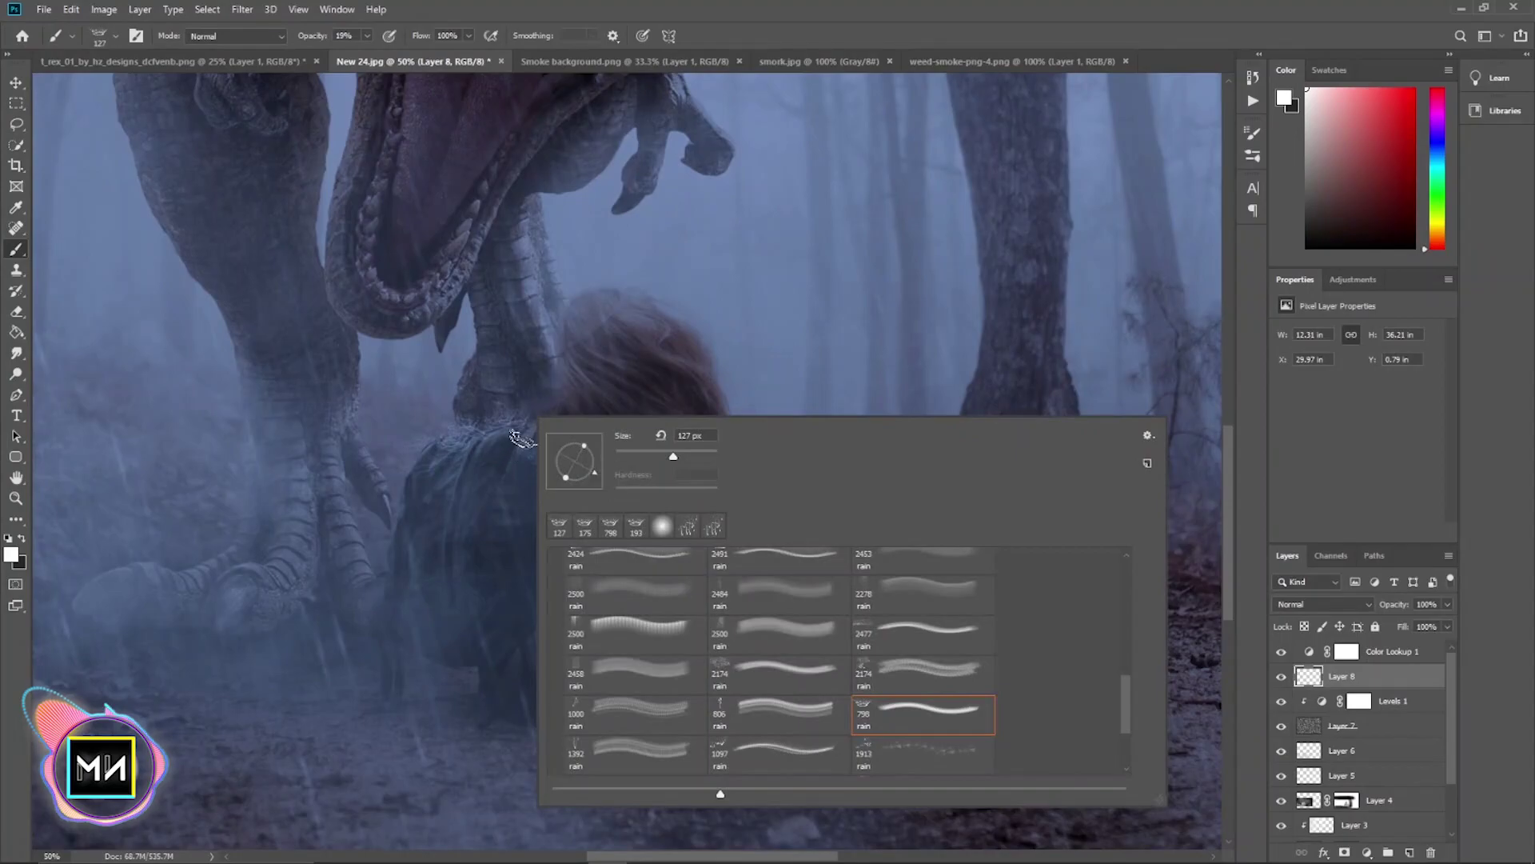
pyautogui.press('Escape')
pyautogui.moveTo(573, 477); pyautogui.dragTo(652, 491)
pyautogui.rightClick(652, 492)
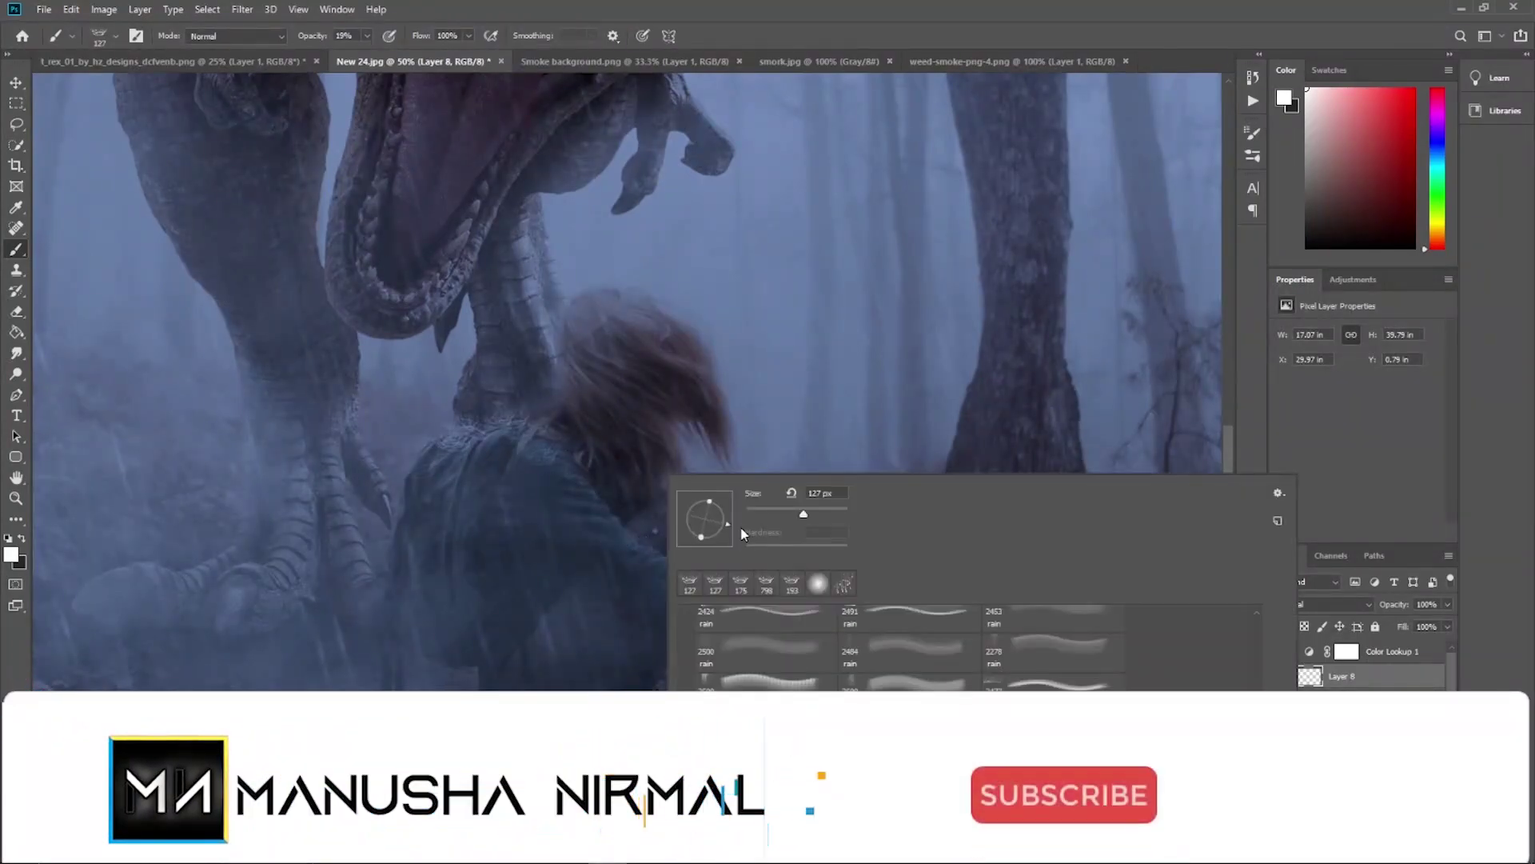
pyautogui.press('Escape')
pyautogui.moveTo(760, 548)
pyautogui.mouseDown()
pyautogui.moveTo(832, 583)
pyautogui.moveTo(731, 439)
pyautogui.mouseUp()
pyautogui.rightClick(648, 476)
pyautogui.press('Escape')
pyautogui.rightClick(744, 444)
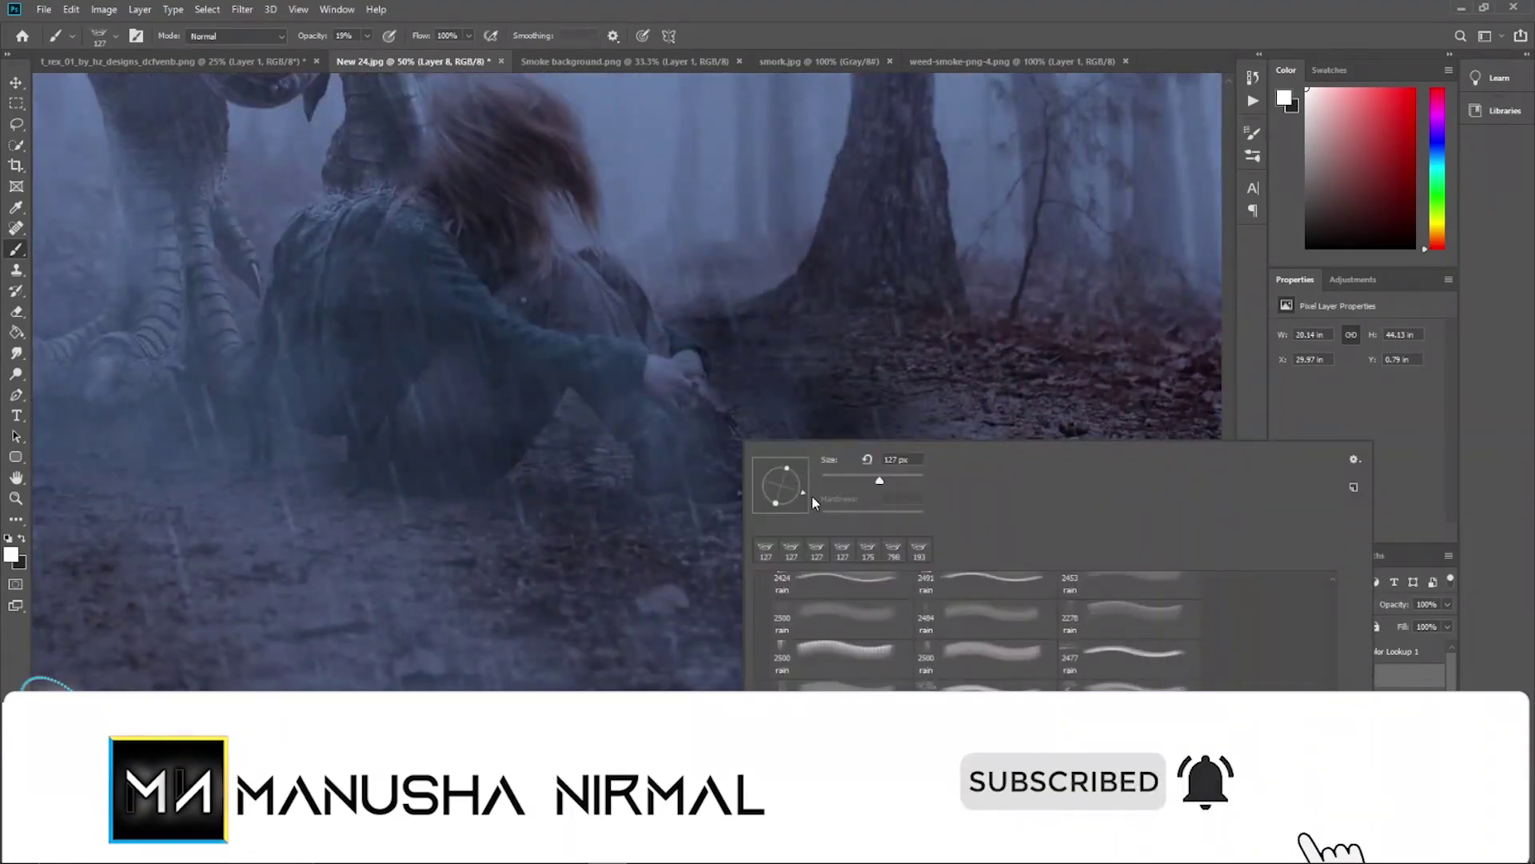
pyautogui.press('Escape')
# - Brush at full opacity and about 200 px over the top of the T-rex's head, then zoom out
pyautogui.scroll(-1, 704, 444)
pyautogui.moveTo(420, 133); pyautogui.dragTo(482, 640)
pyautogui.press('0')
pyautogui.press(']')
pyautogui.press(']')
pyautogui.press(']')
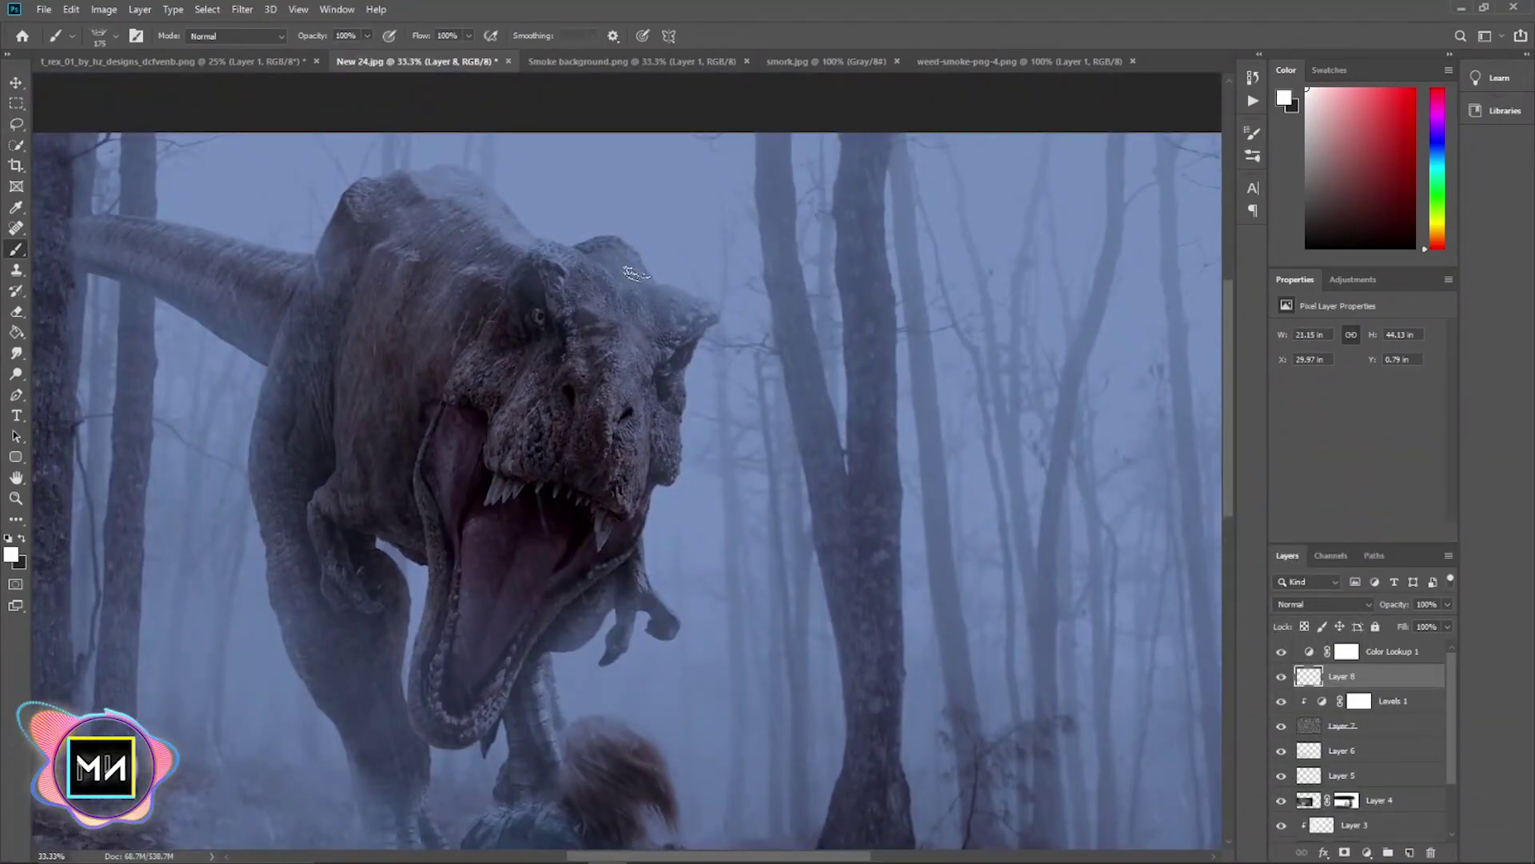
pyautogui.moveTo(600, 244); pyautogui.dragTo(549, 305)
pyautogui.scroll(-1, 757, 376)
pyautogui.scroll(-1, 808, 500)
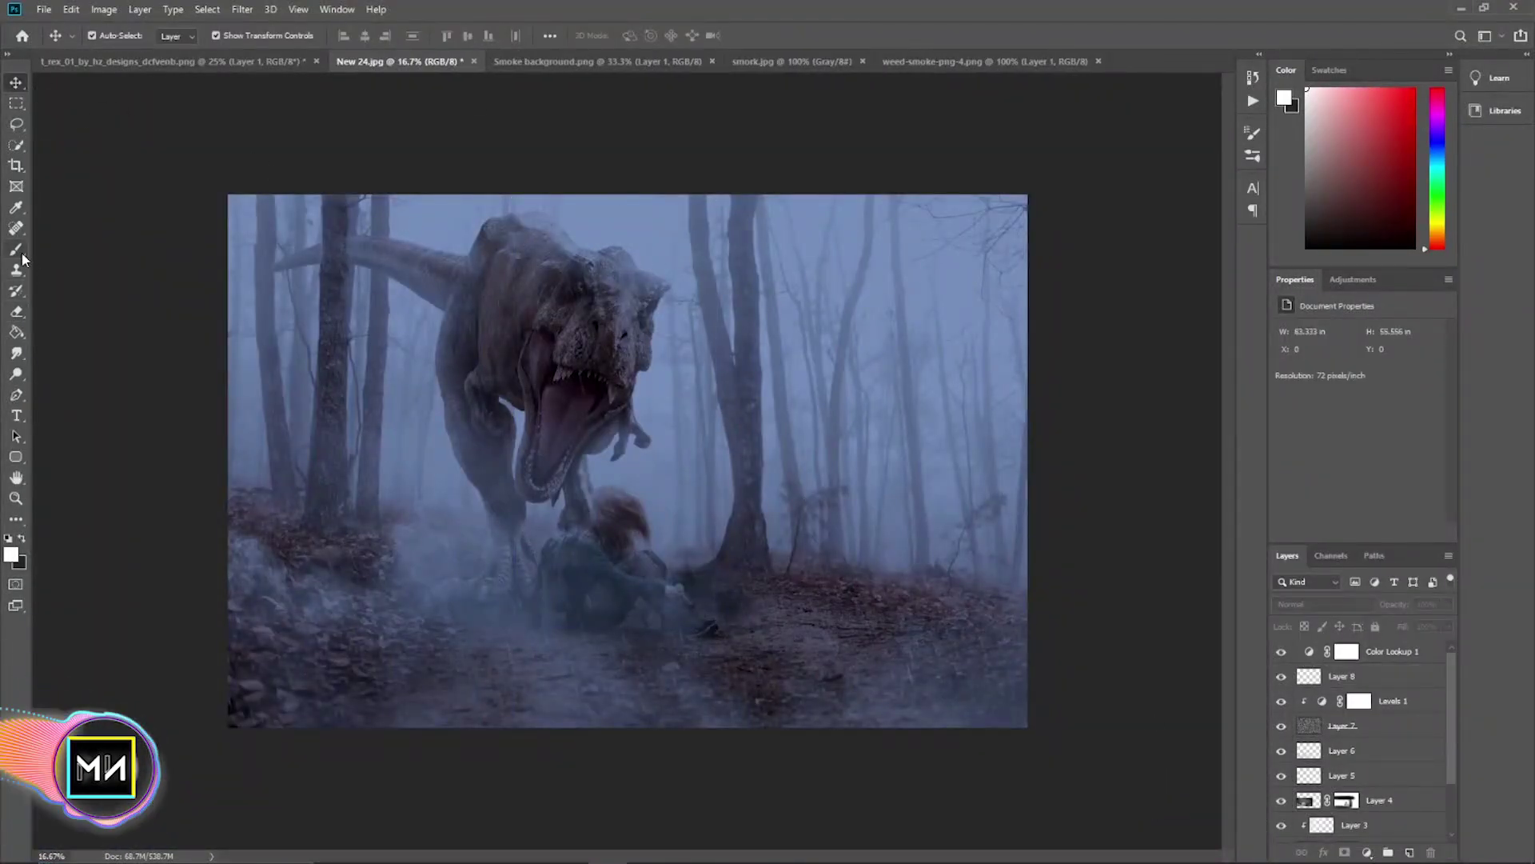
# - Pick the 2174 rain brush tip, shrink it, and lower the brush opacity
pyautogui.rightClick(983, 743)
pyautogui.click(972, 727)
pyautogui.press('Return')
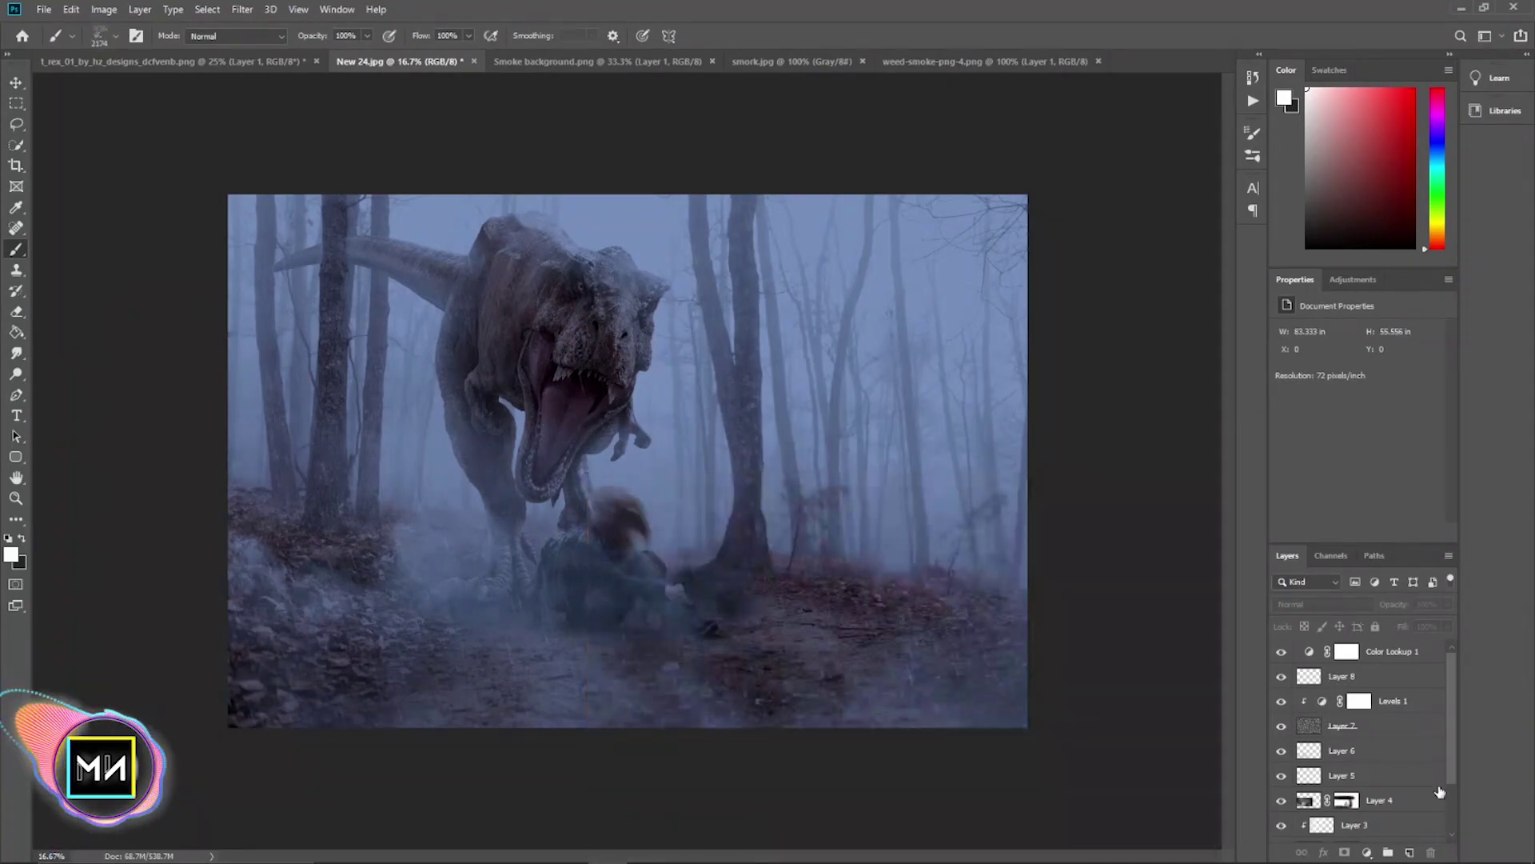
pyautogui.press('[')
pyautogui.press('[')
pyautogui.press('[')
pyautogui.press('[')
pyautogui.press('[')
pyautogui.press('[')
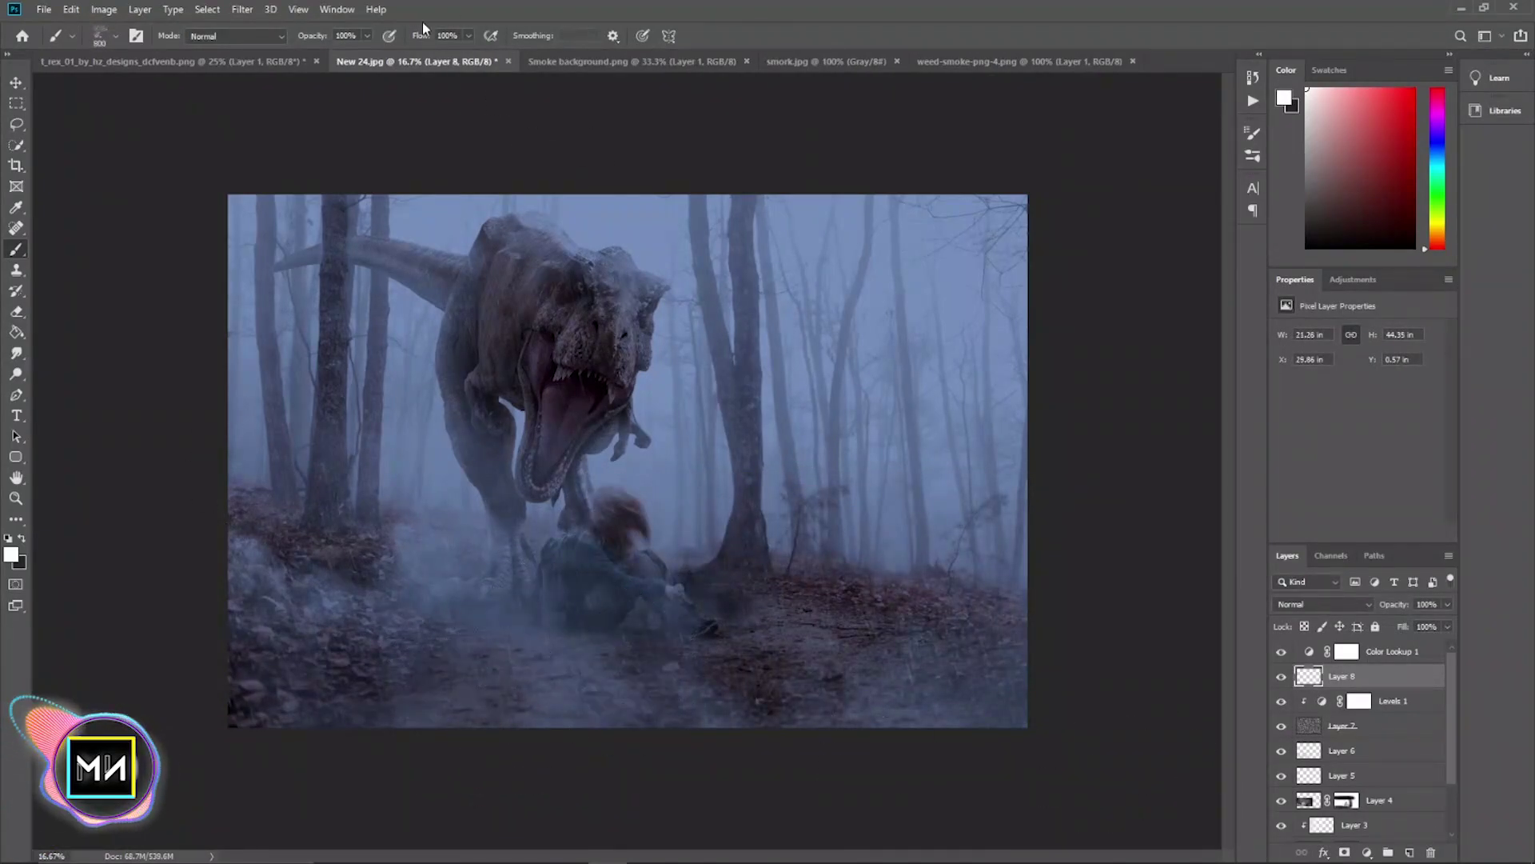
pyautogui.click(367, 36)
pyautogui.moveTo(371, 54)
pyautogui.mouseDown()
pyautogui.moveTo(325, 61)
pyautogui.moveTo(339, 60)
pyautogui.mouseUp()
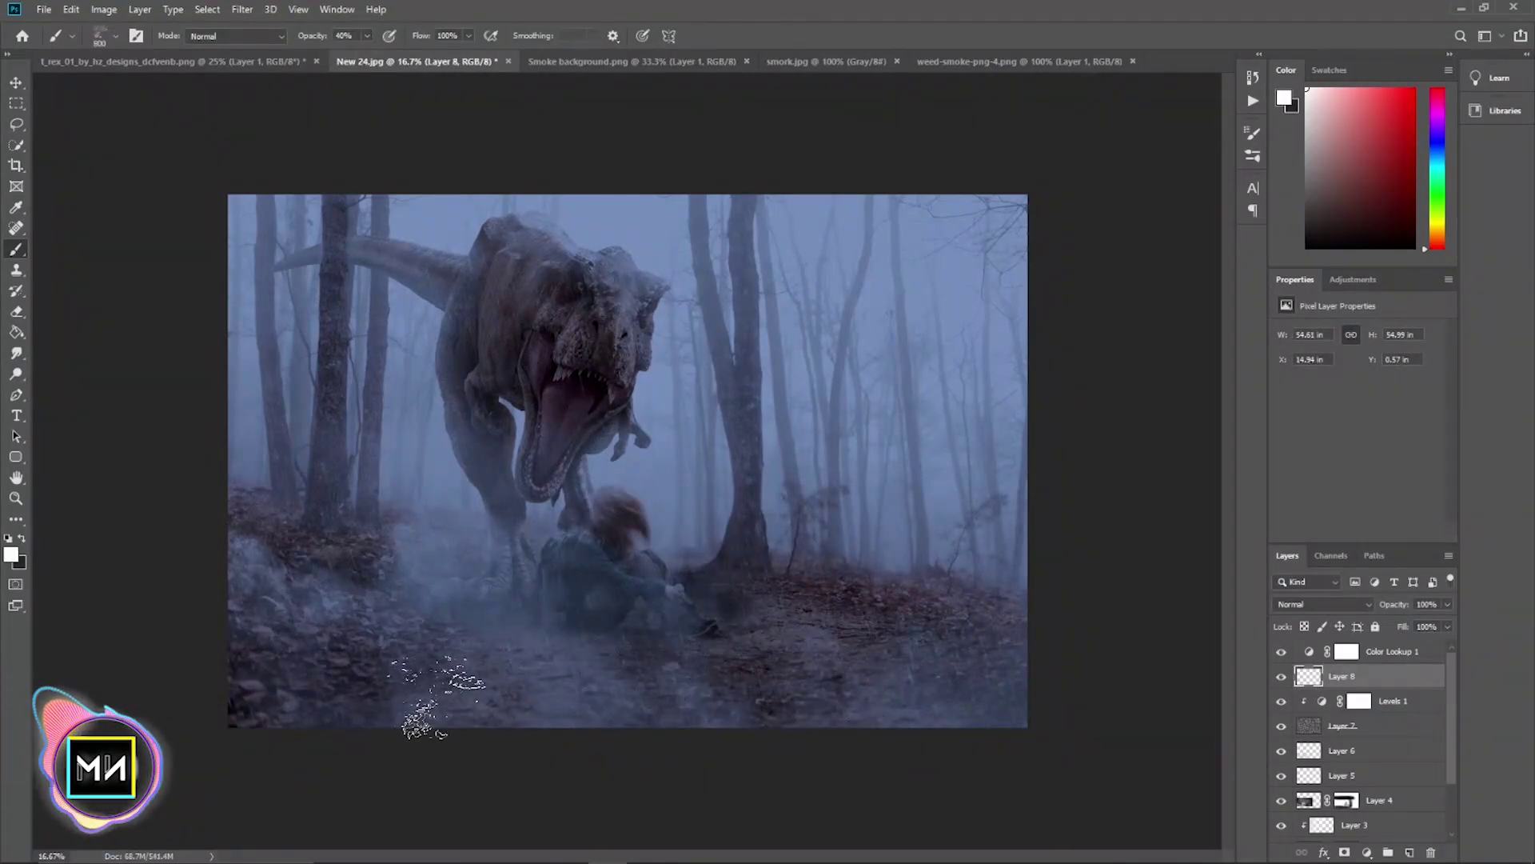
# - Set the 2174 rain splash tip to 900 px, then return to the Move tool with Layer 8 selected
pyautogui.rightClick(919, 736)
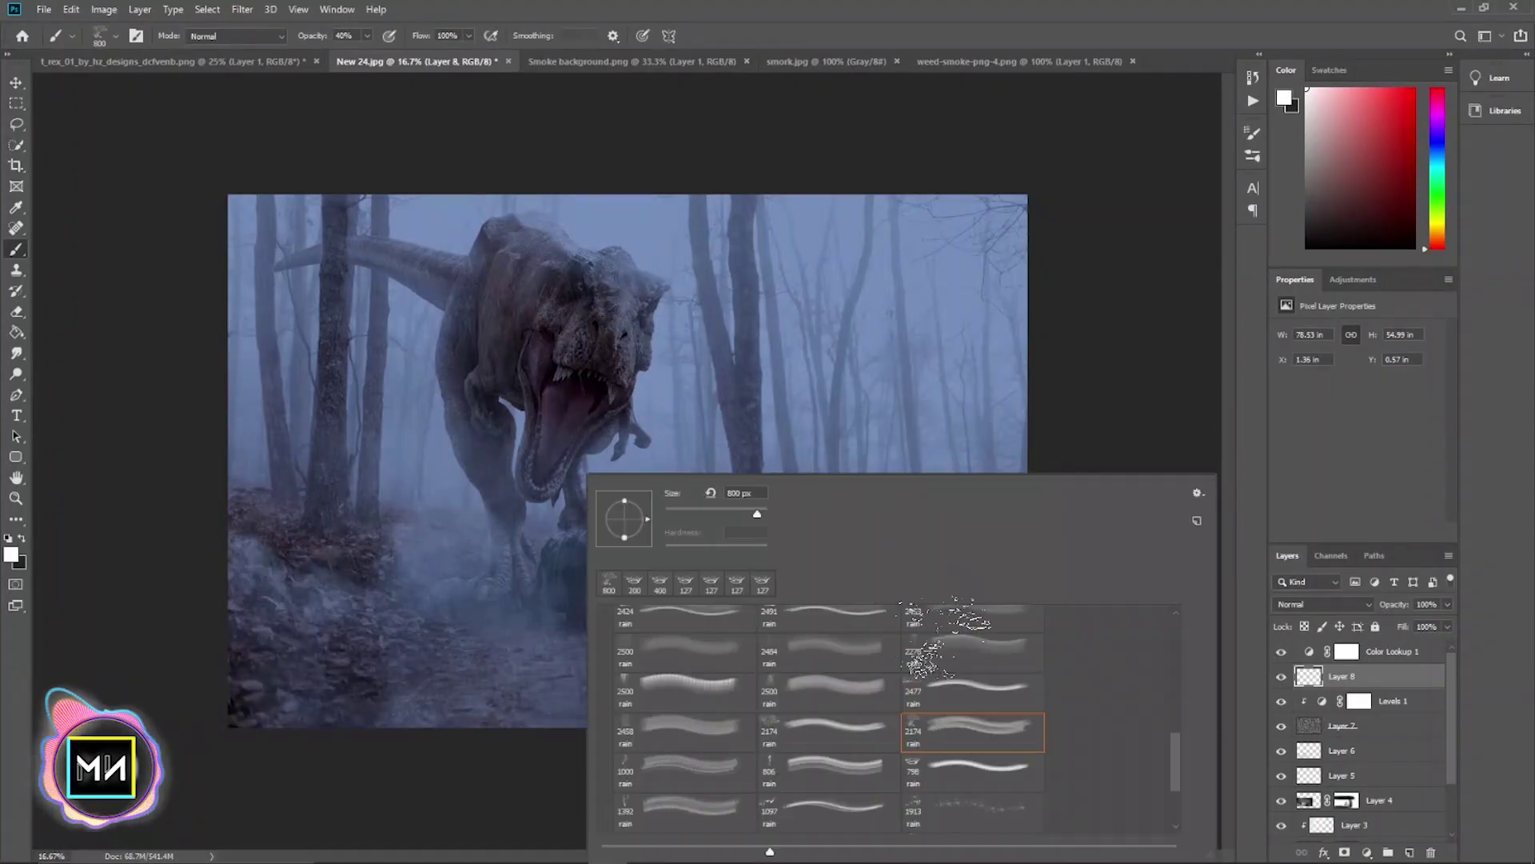
pyautogui.doubleClick(971, 711)
pyautogui.press('[')
pyautogui.press('[')
pyautogui.press('[')
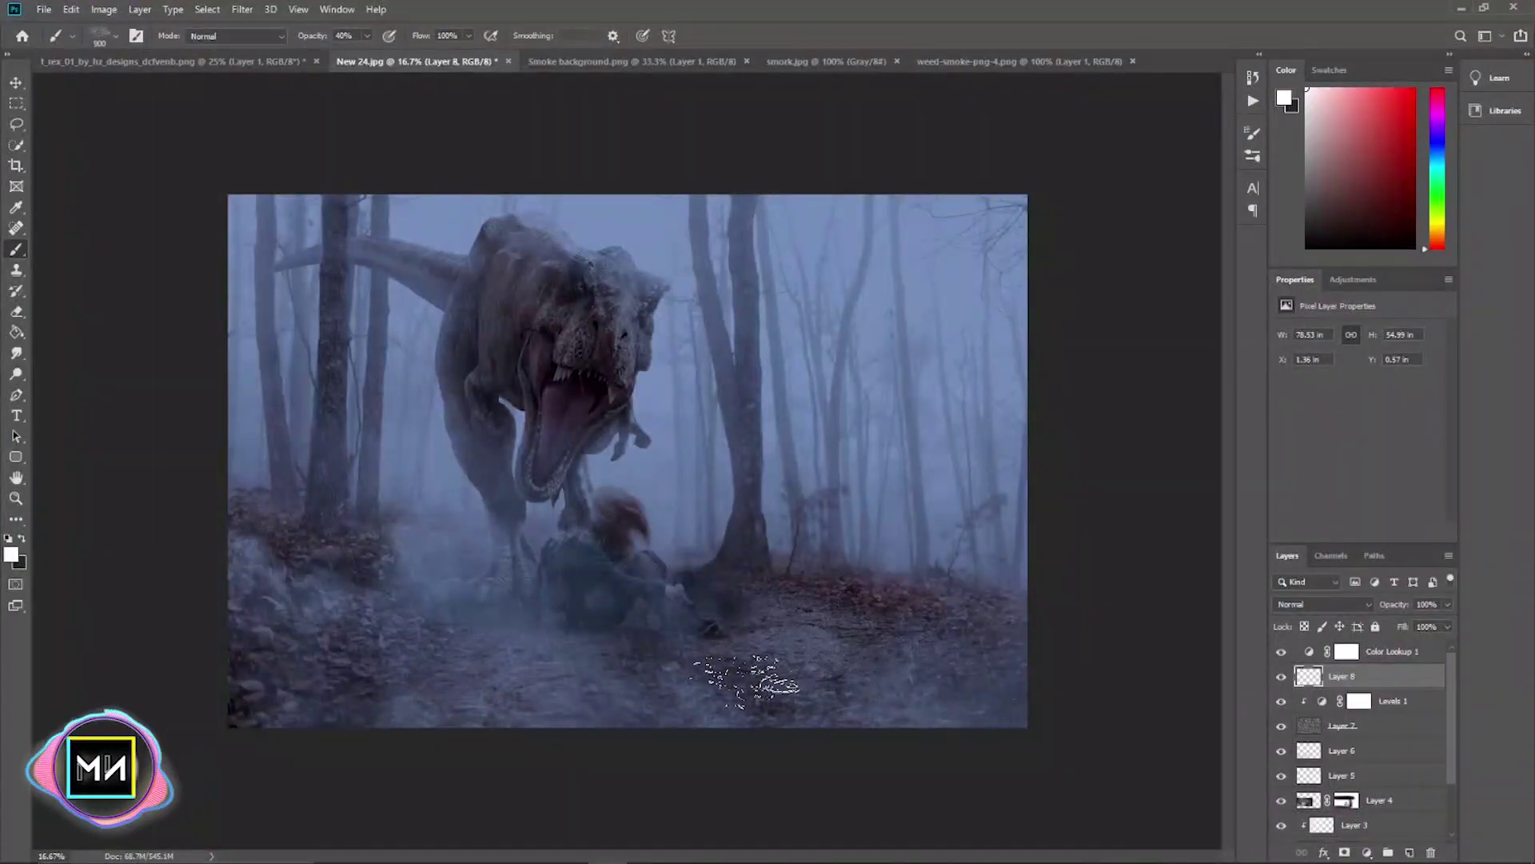
pyautogui.press('v')
pyautogui.click(636, 624)
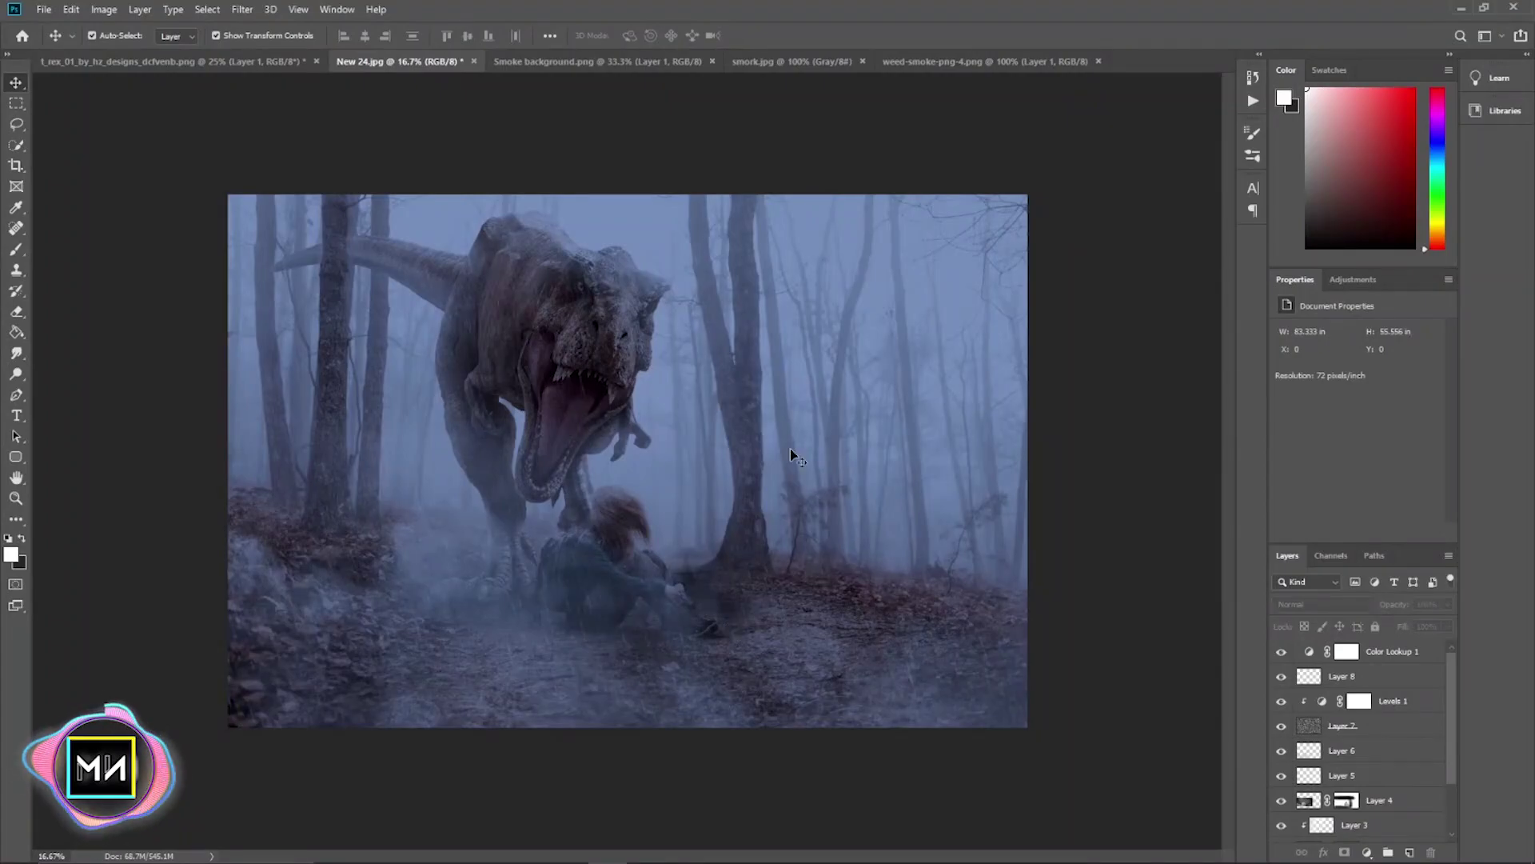
pyautogui.scroll(1, 669, 548)
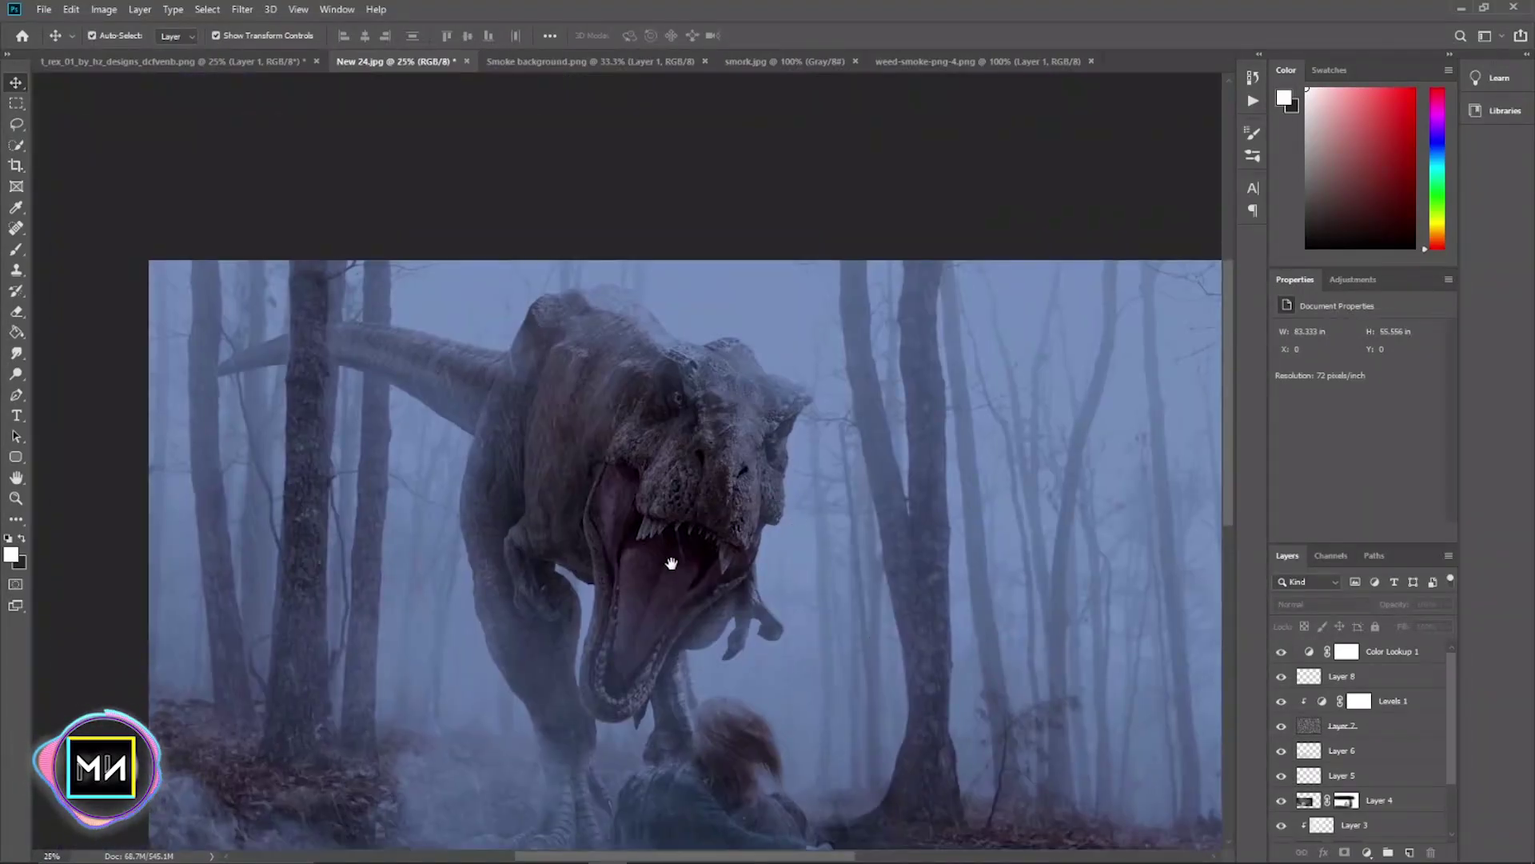
pyautogui.click(1401, 676)
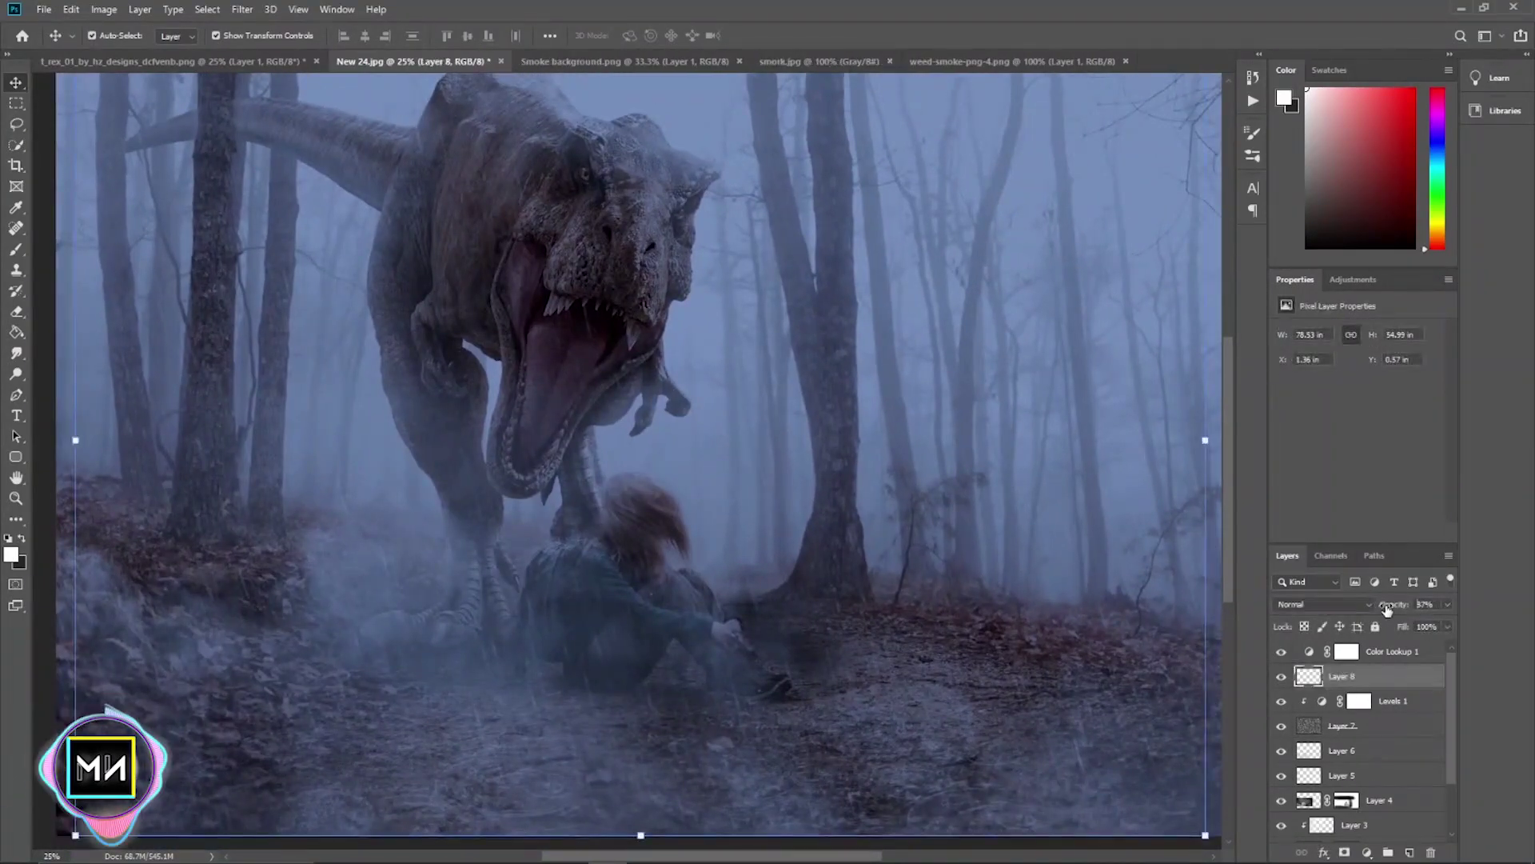
pyautogui.click(1402, 725)
pyautogui.scroll(-1, 885, 525)
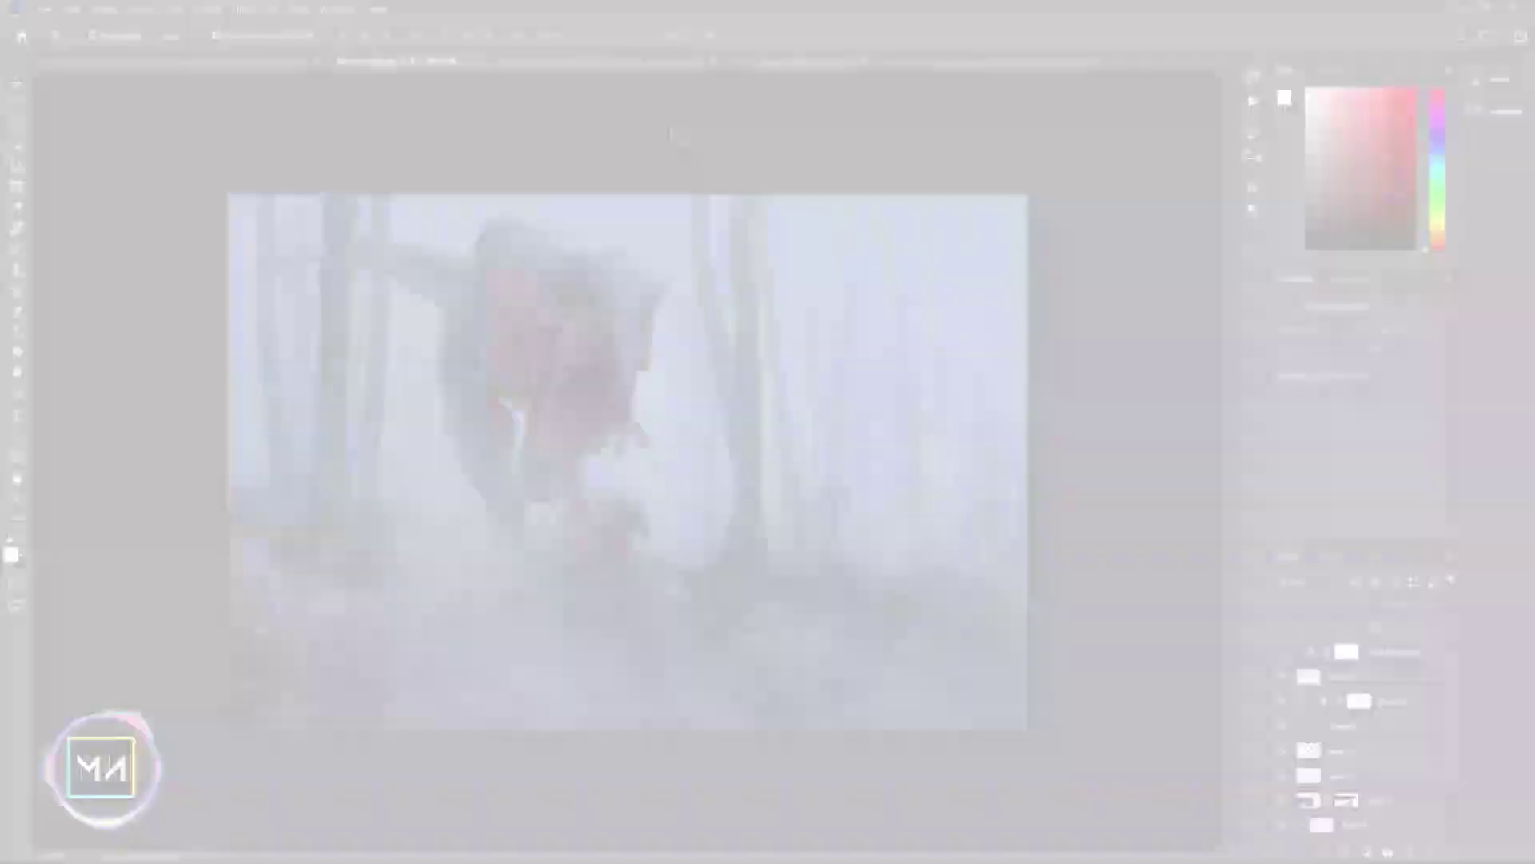